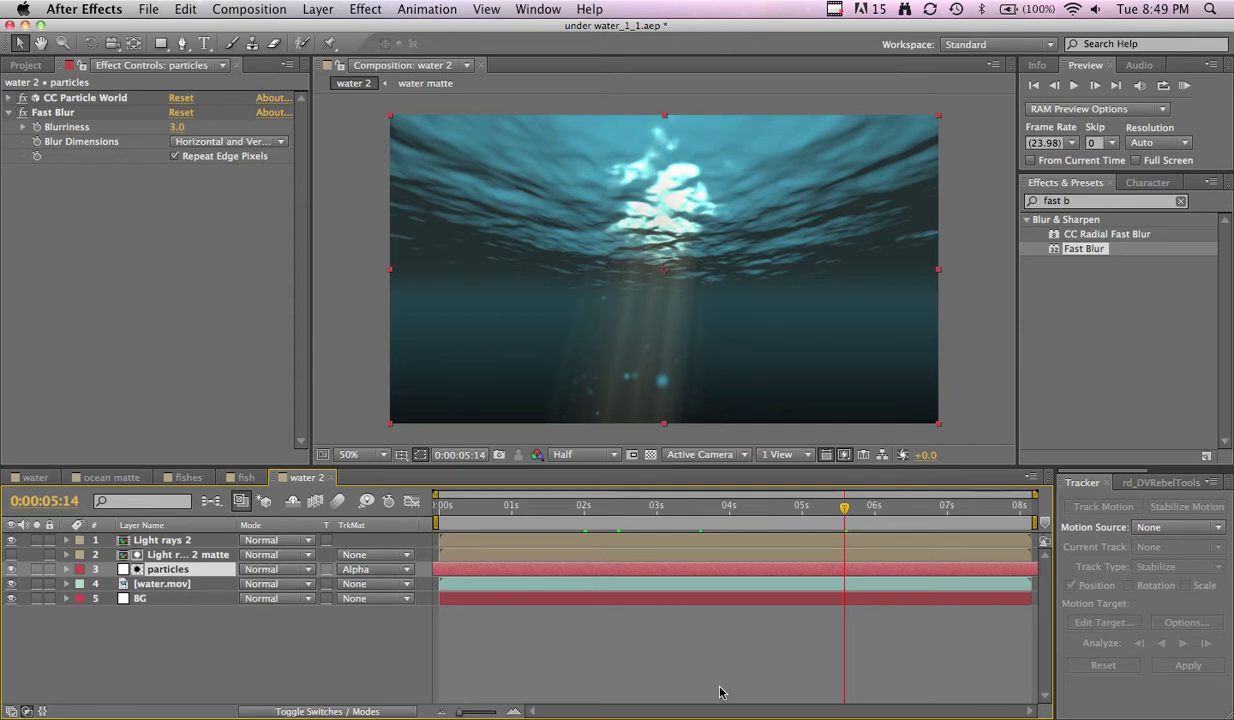
# - Preview the water 2 comp, then add a comp-size white solid layer
pyautogui.moveTo(505, 505); pyautogui.dragTo(447, 511)
pyautogui.press('KP_0')
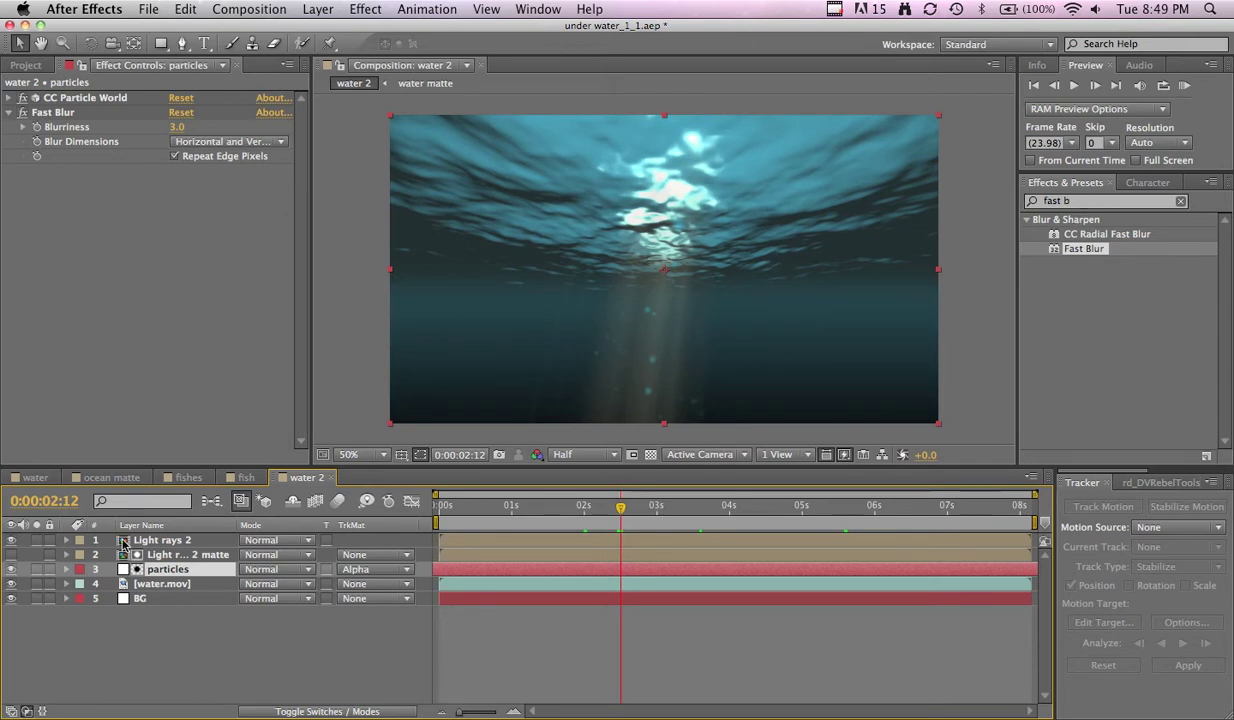
pyautogui.click(319, 8)
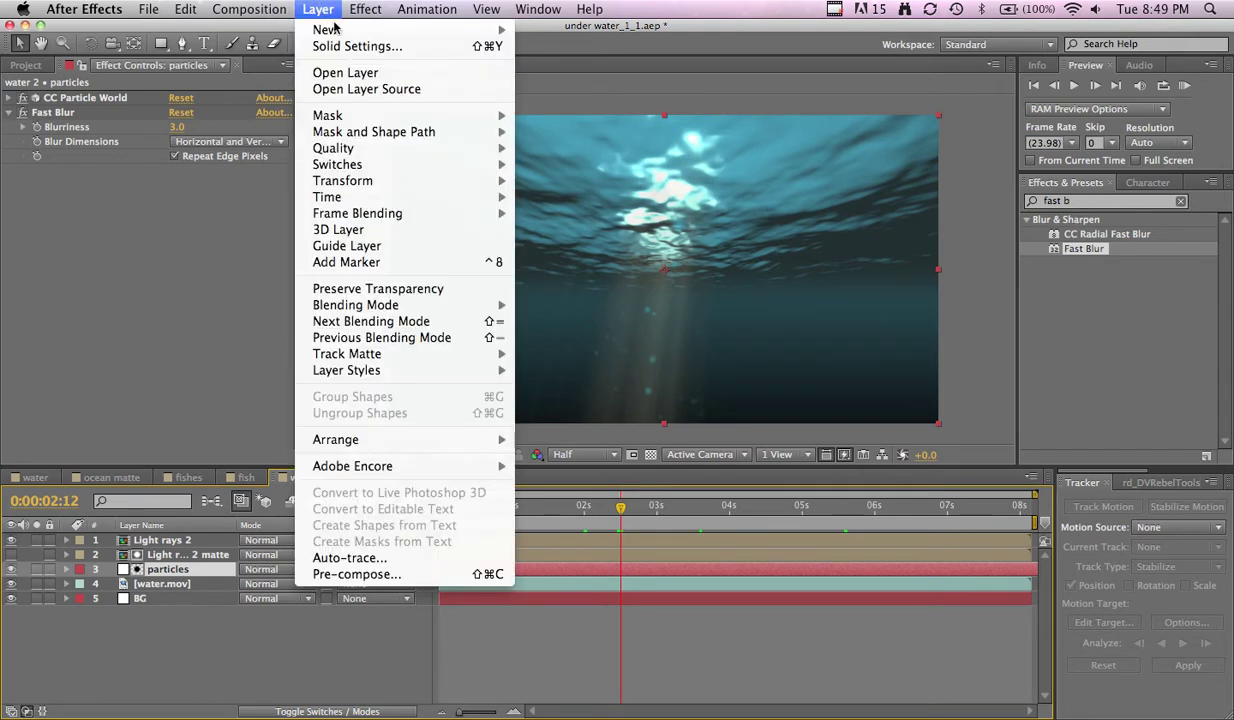
pyautogui.moveTo(326, 29)
pyautogui.click(578, 58)
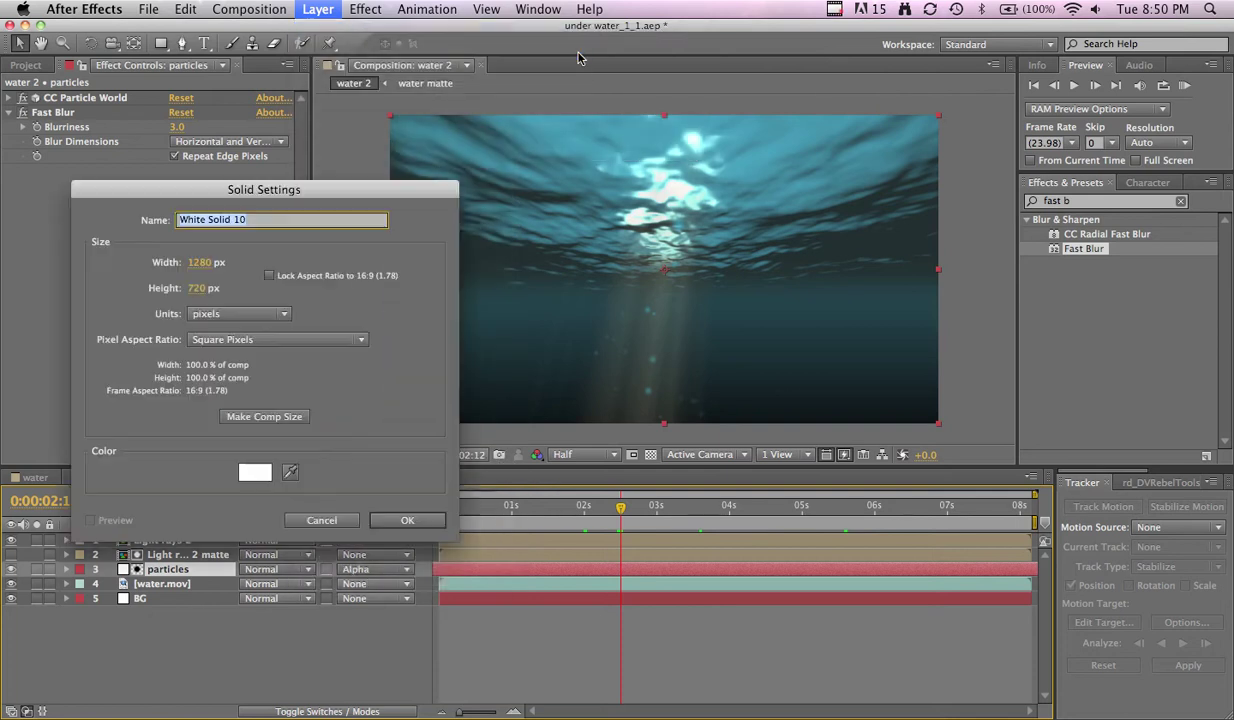
pyautogui.click(299, 414)
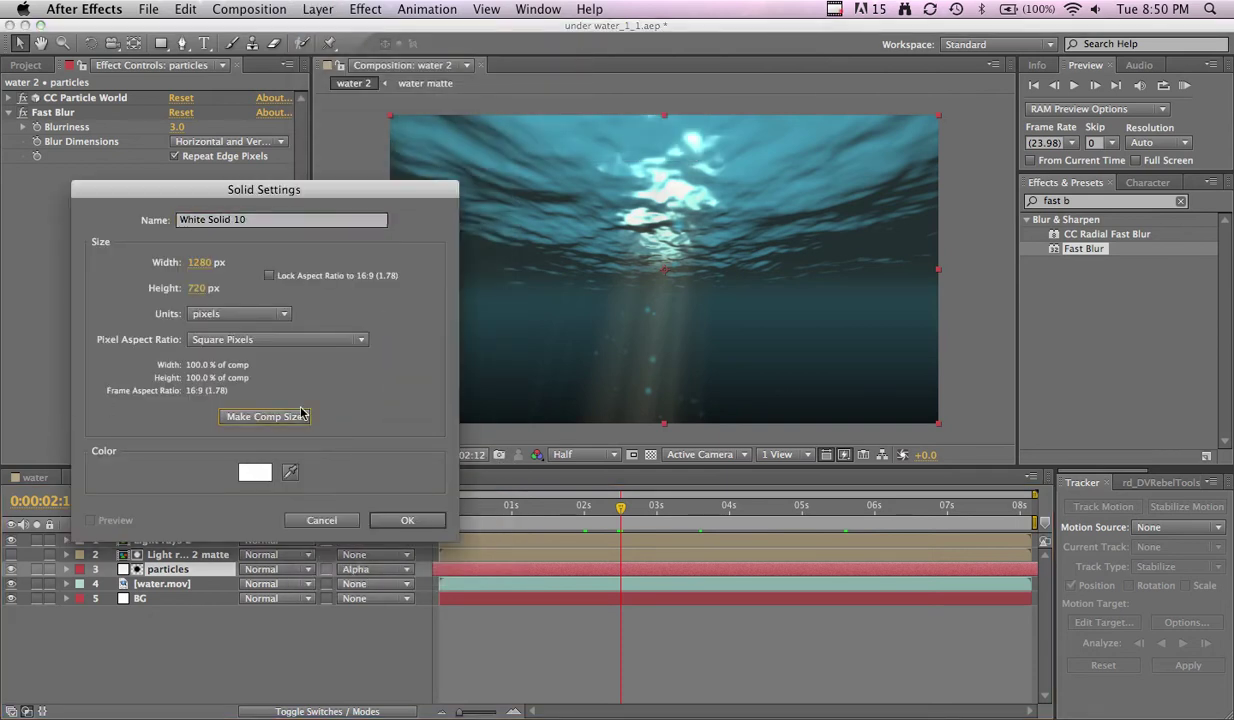
pyautogui.press('Return')
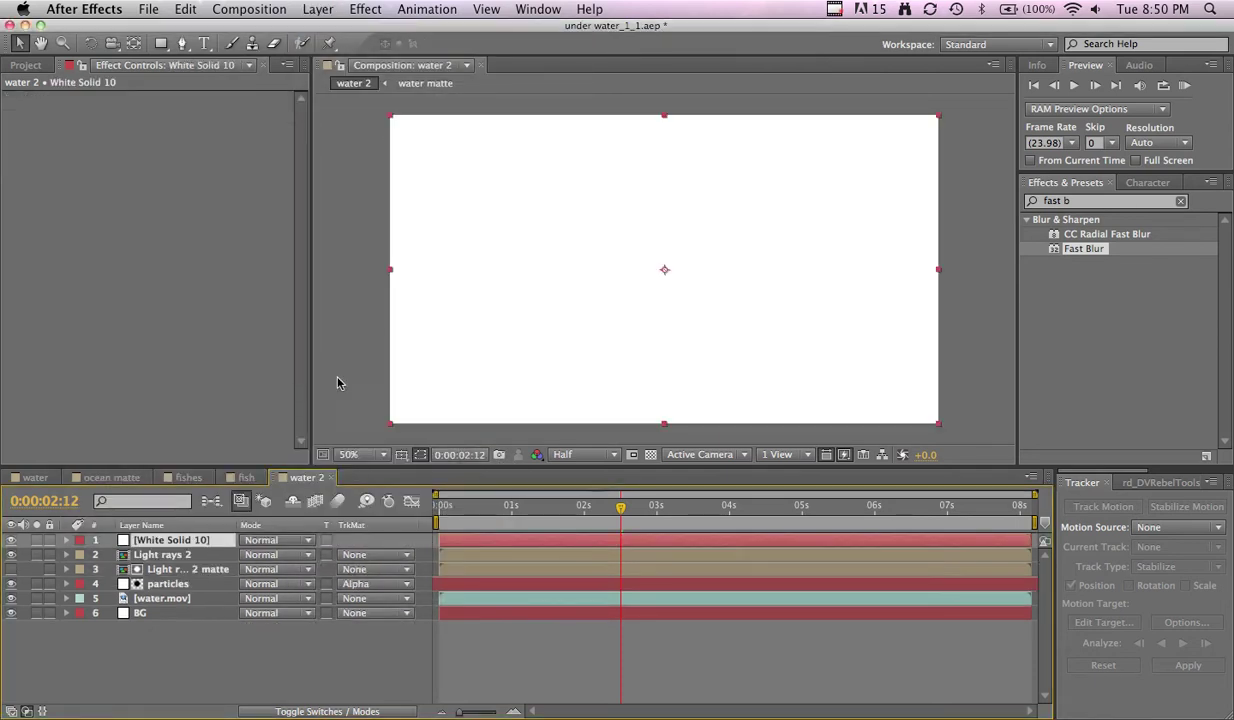
# - Apply Fractal Noise to the solid with Contrast 200 and Brightness -25
pyautogui.click(360, 9)
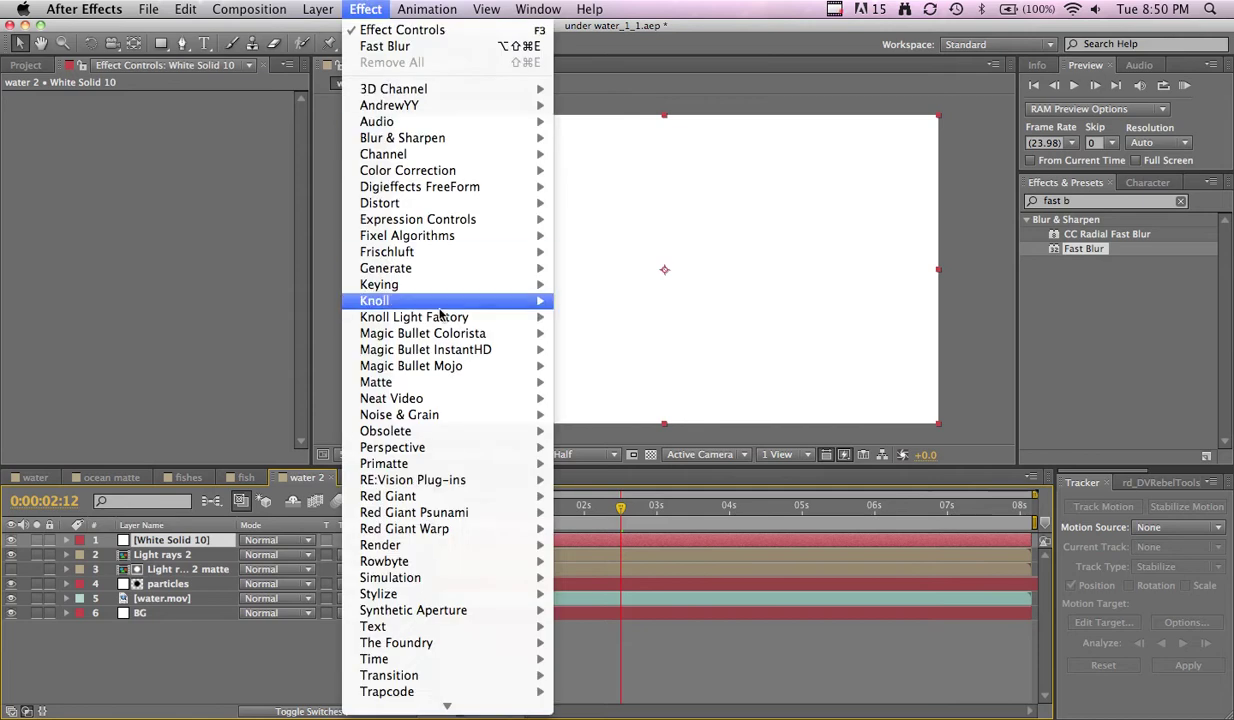
pyautogui.moveTo(466, 415)
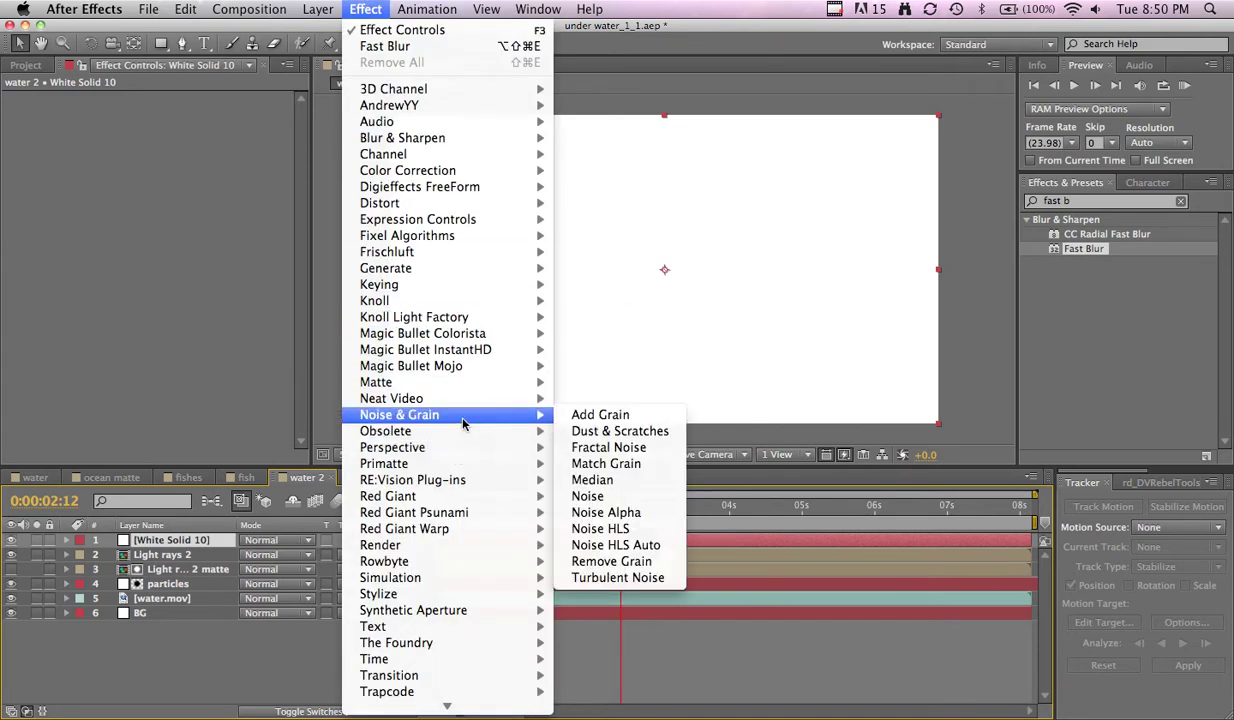
pyautogui.click(638, 449)
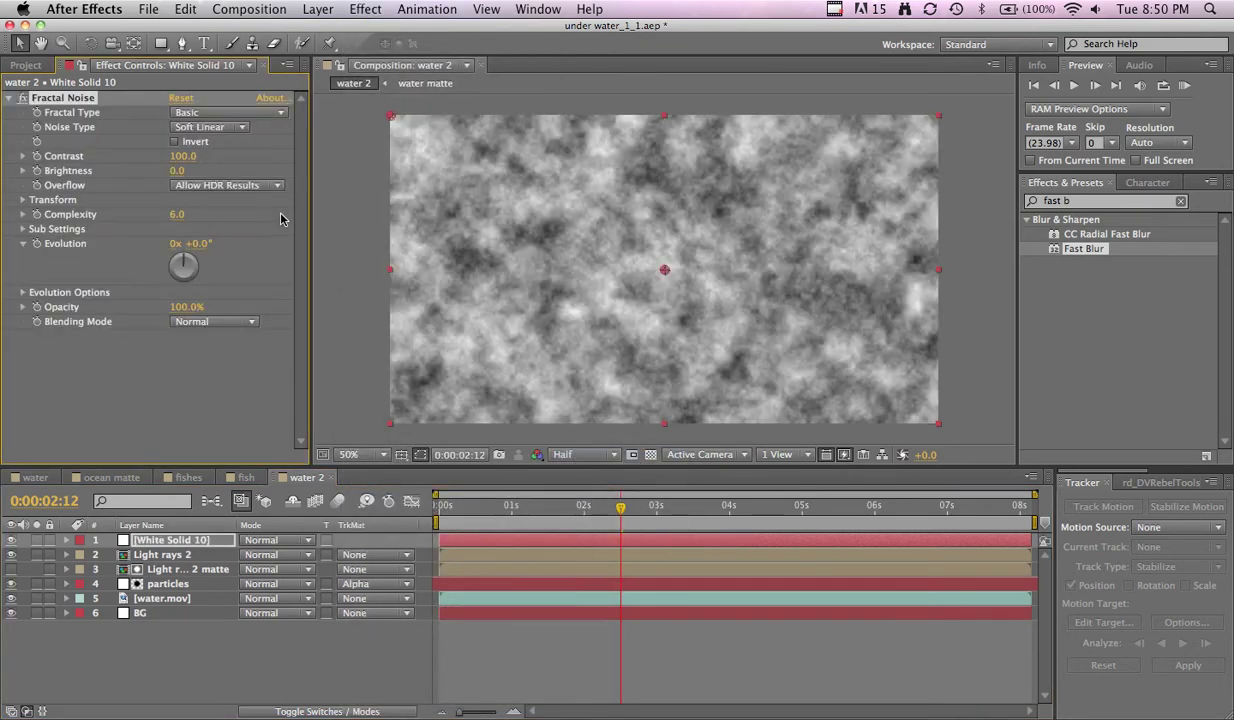
pyautogui.moveTo(185, 156); pyautogui.dragTo(285, 156)
pyautogui.moveTo(176, 170); pyautogui.dragTo(158, 178)
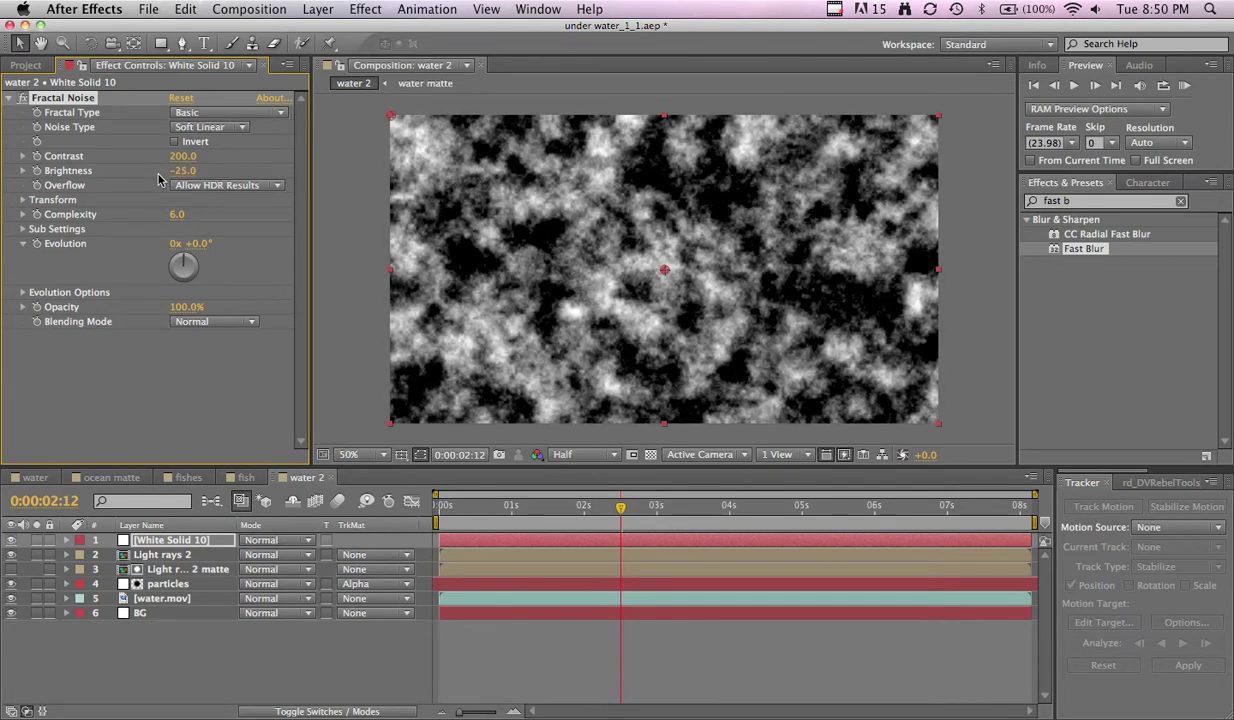
pyautogui.click(9, 98)
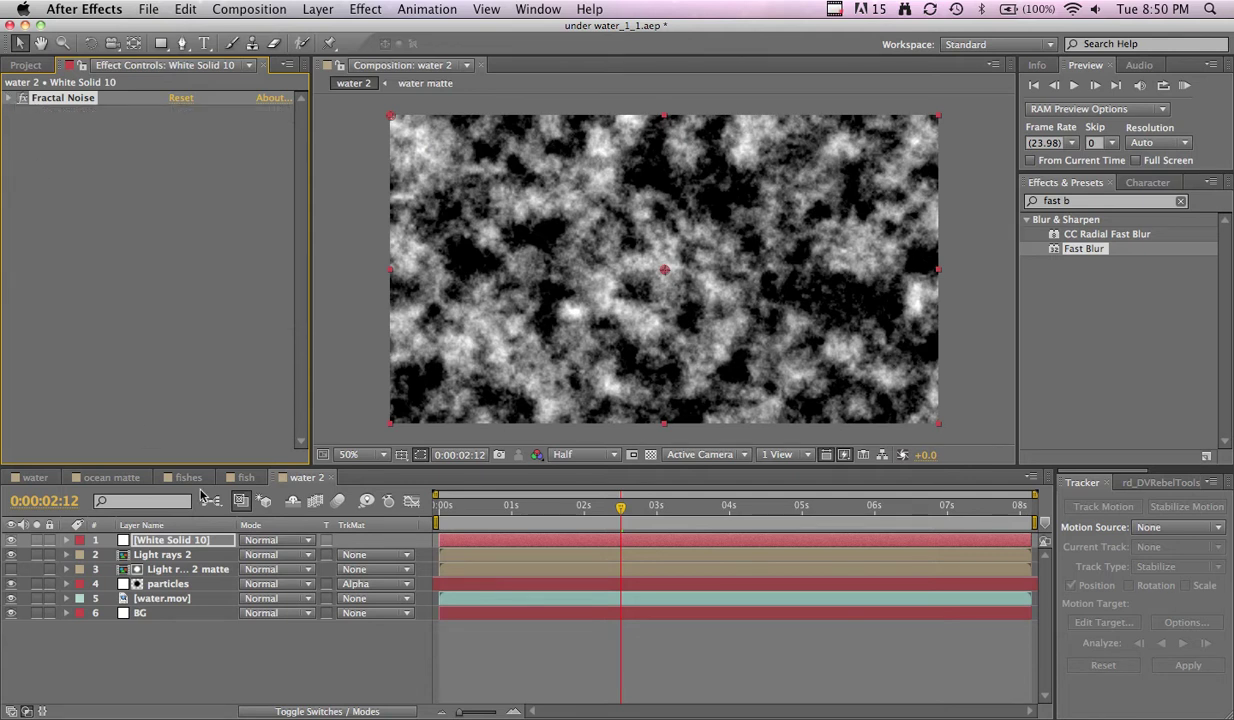
# - Set White Solid 10 to Screen mode and draw a rectangular Mask 1 over the lower frame
pyautogui.click(210, 547)
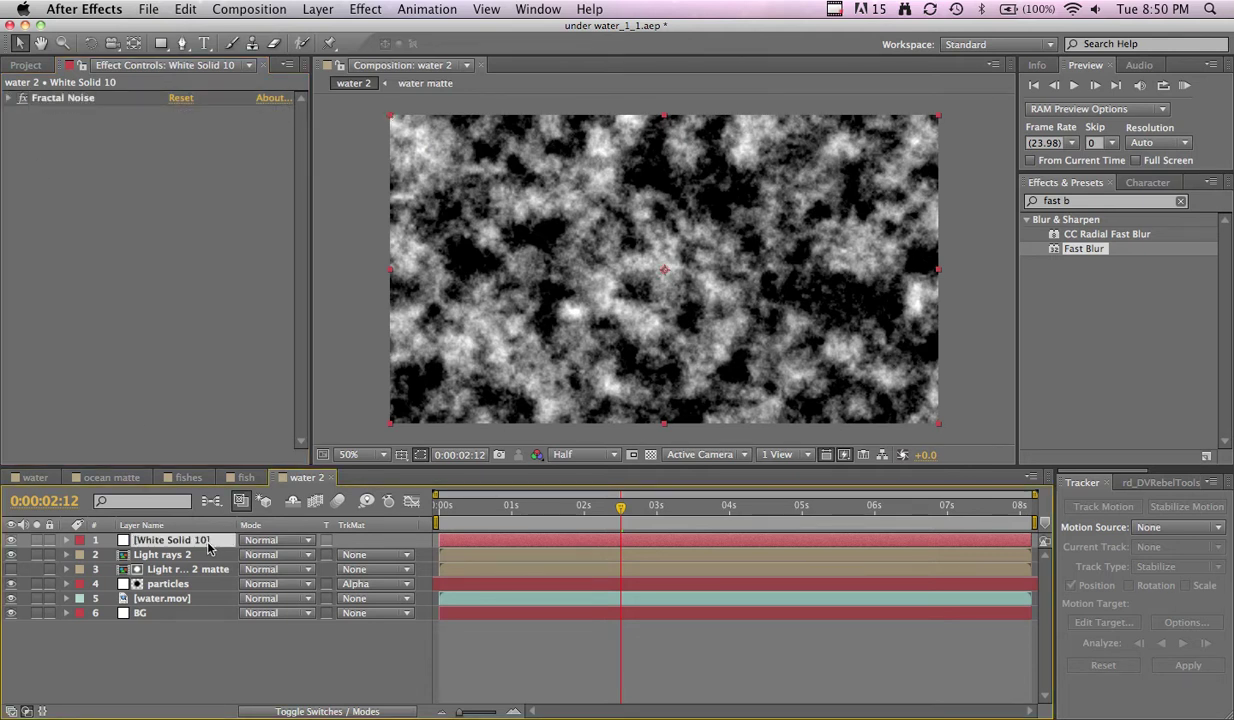
pyautogui.doubleClick(209, 545)
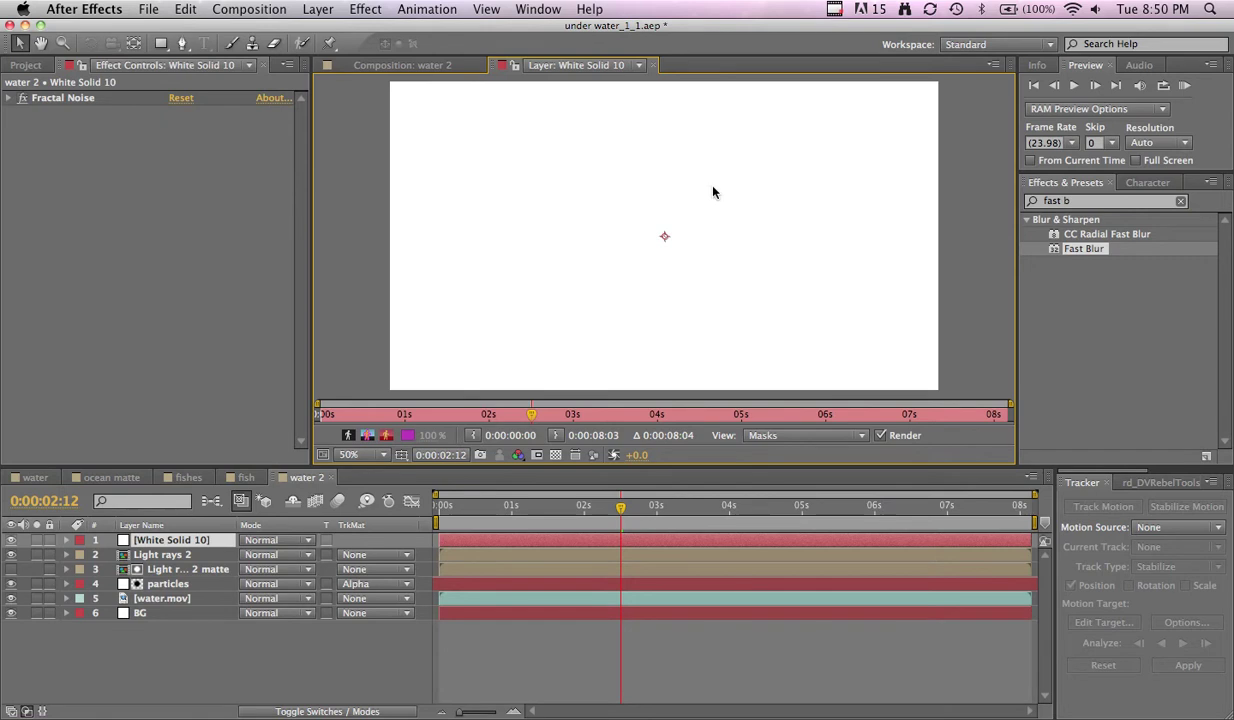
pyautogui.click(648, 65)
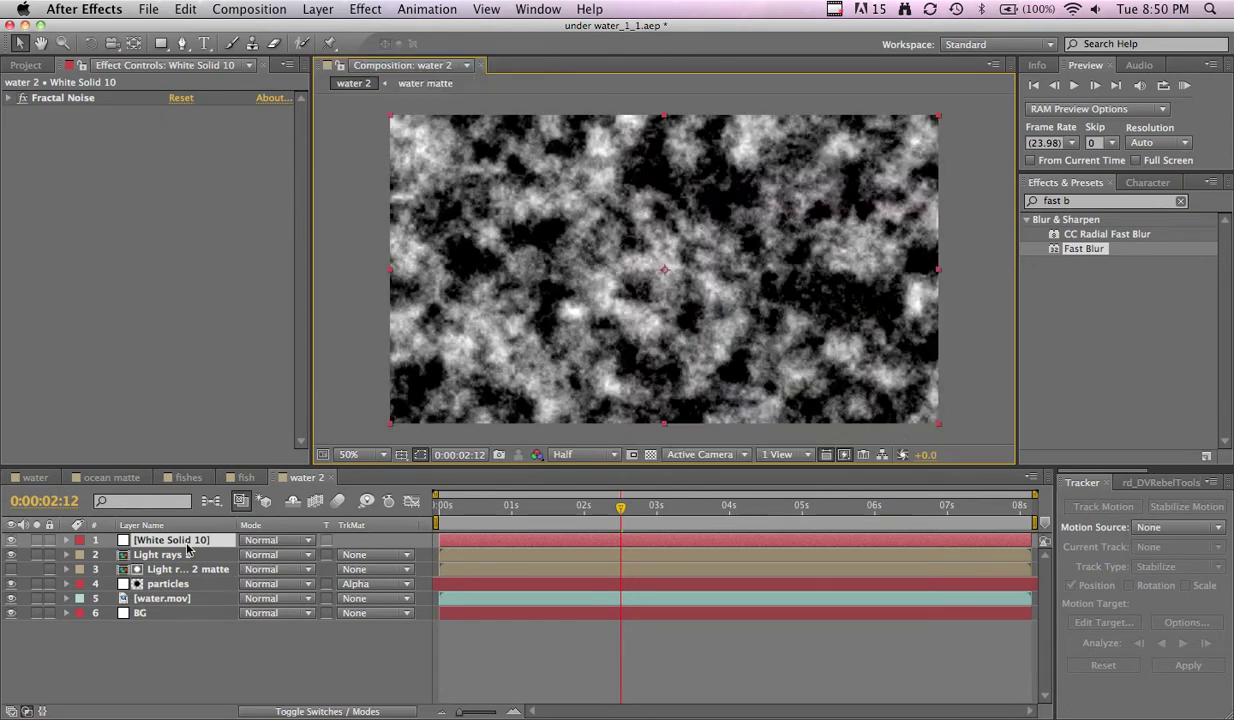
pyautogui.moveTo(186, 548)
pyautogui.mouseDown()
pyautogui.moveTo(188, 600)
pyautogui.moveTo(198, 548)
pyautogui.mouseUp()
pyautogui.click(258, 540)
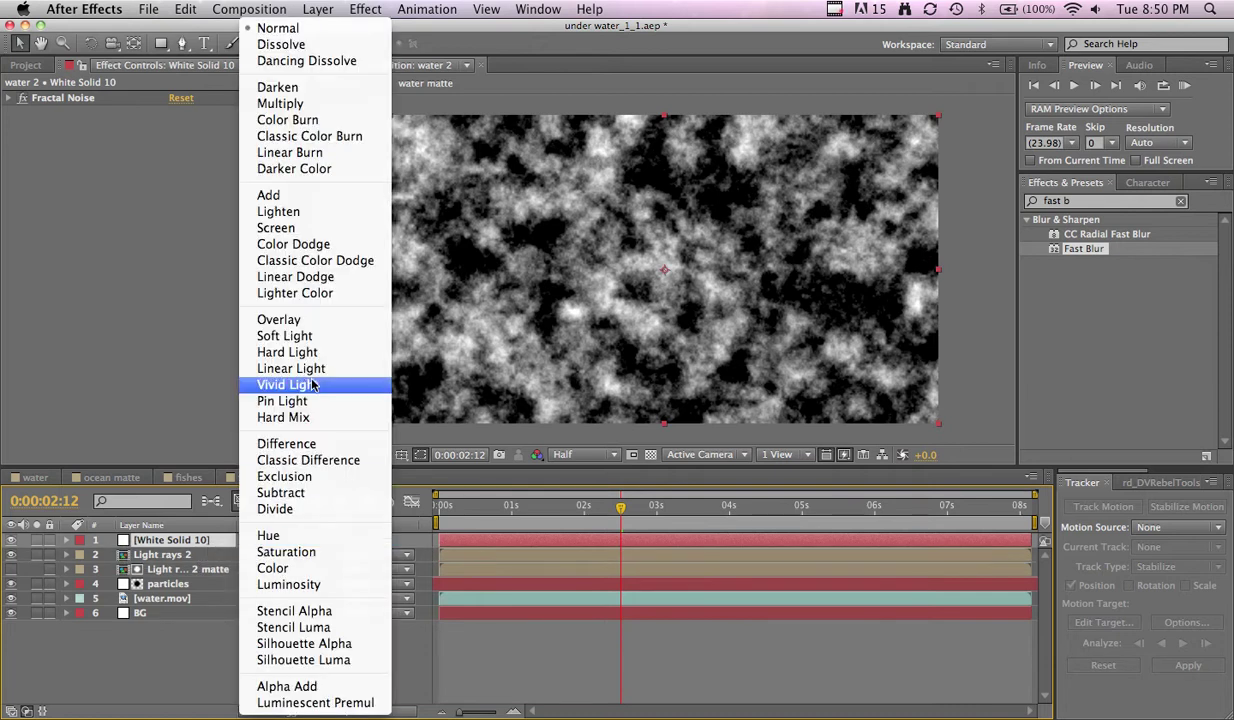
pyautogui.click(305, 228)
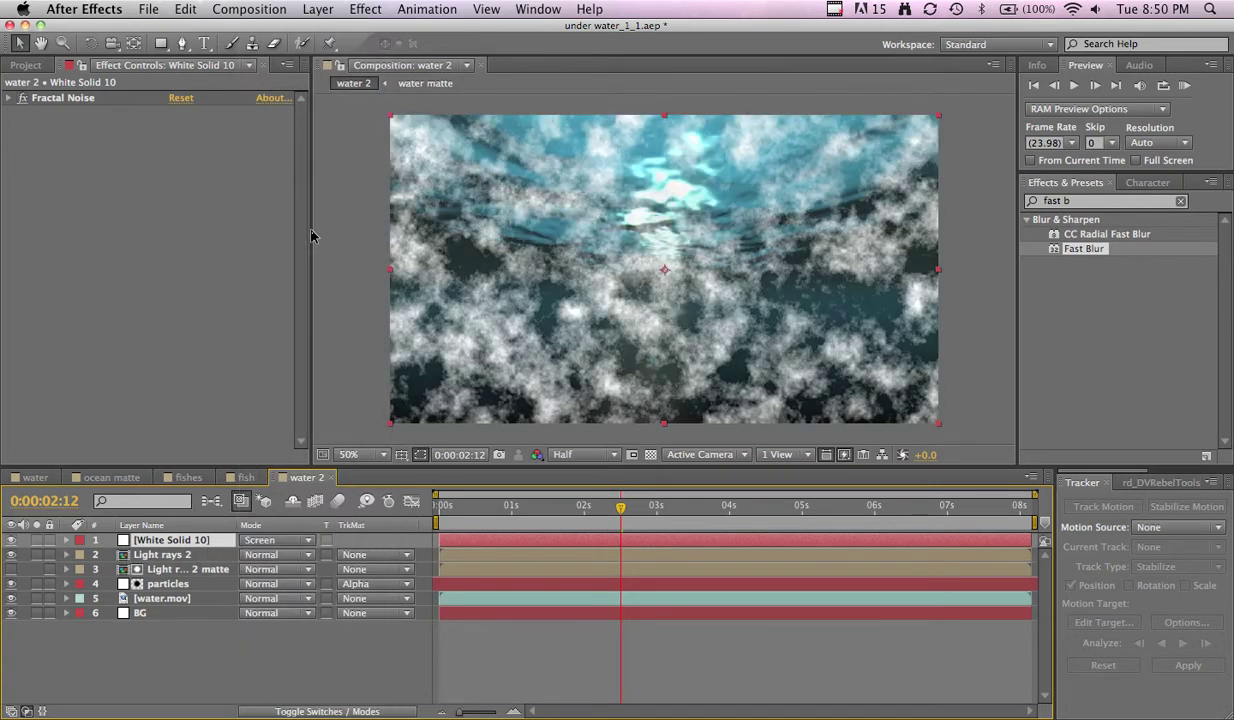
pyautogui.press('q')
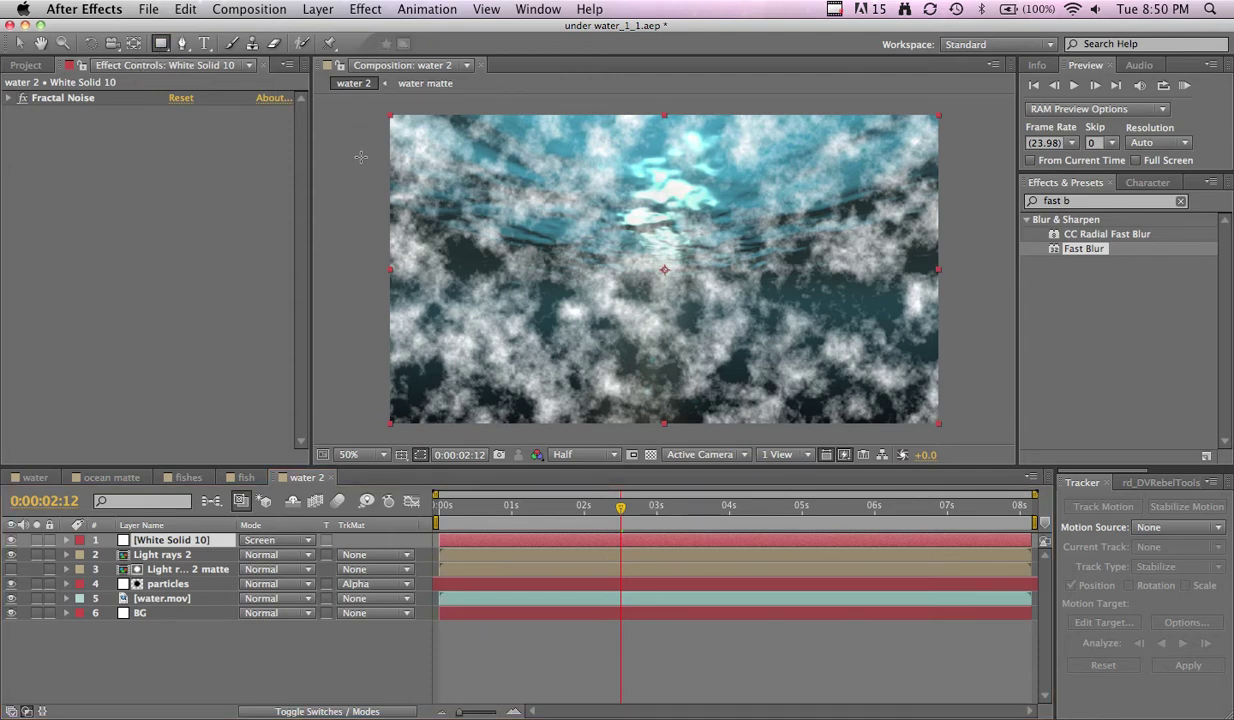
pyautogui.moveTo(358, 169); pyautogui.dragTo(969, 450)
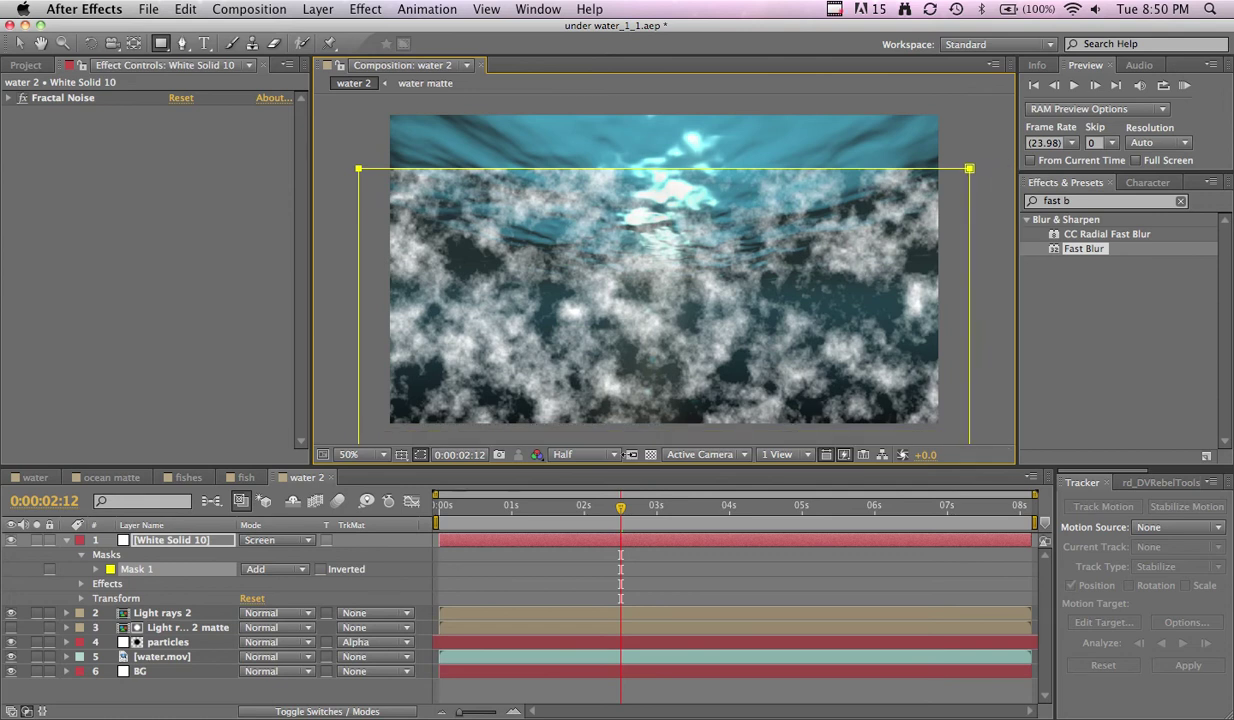
# - Feather Mask 1 to 70 px, clear the effects search and expand Fractal Noise
pyautogui.press('f')
pyautogui.moveTo(275, 569); pyautogui.dragTo(338, 572)
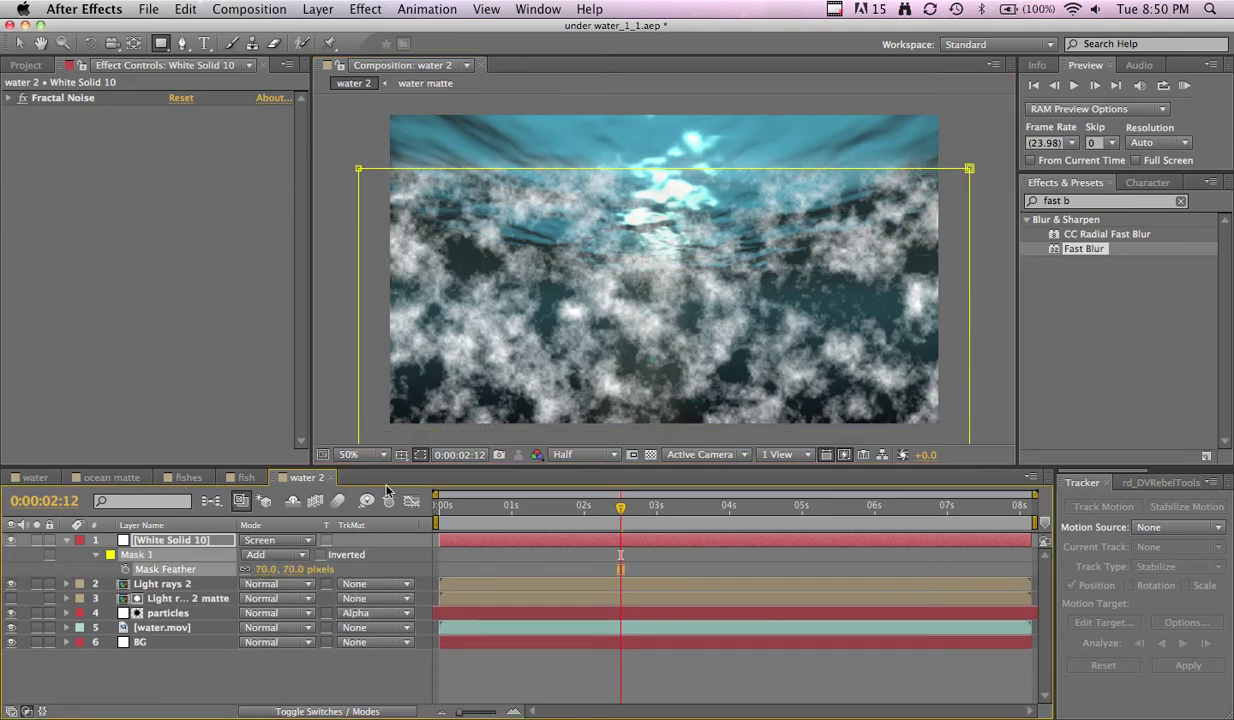
pyautogui.click(1066, 202)
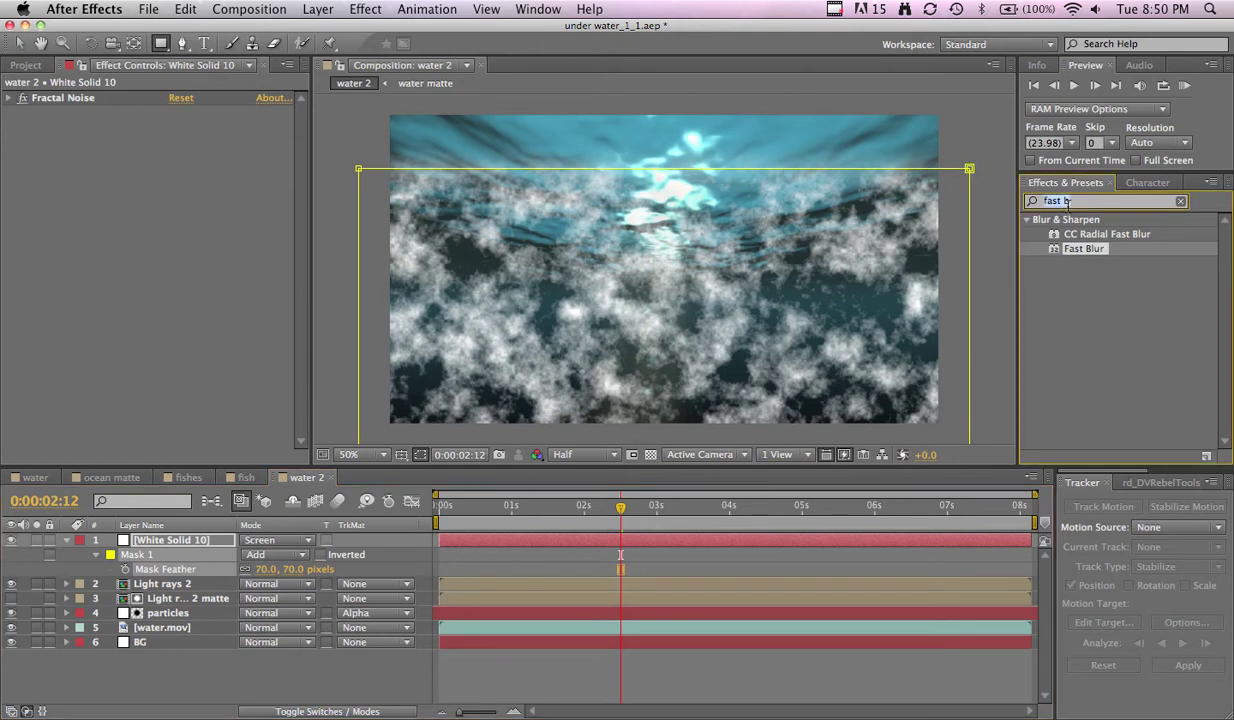
pyautogui.write('mash')
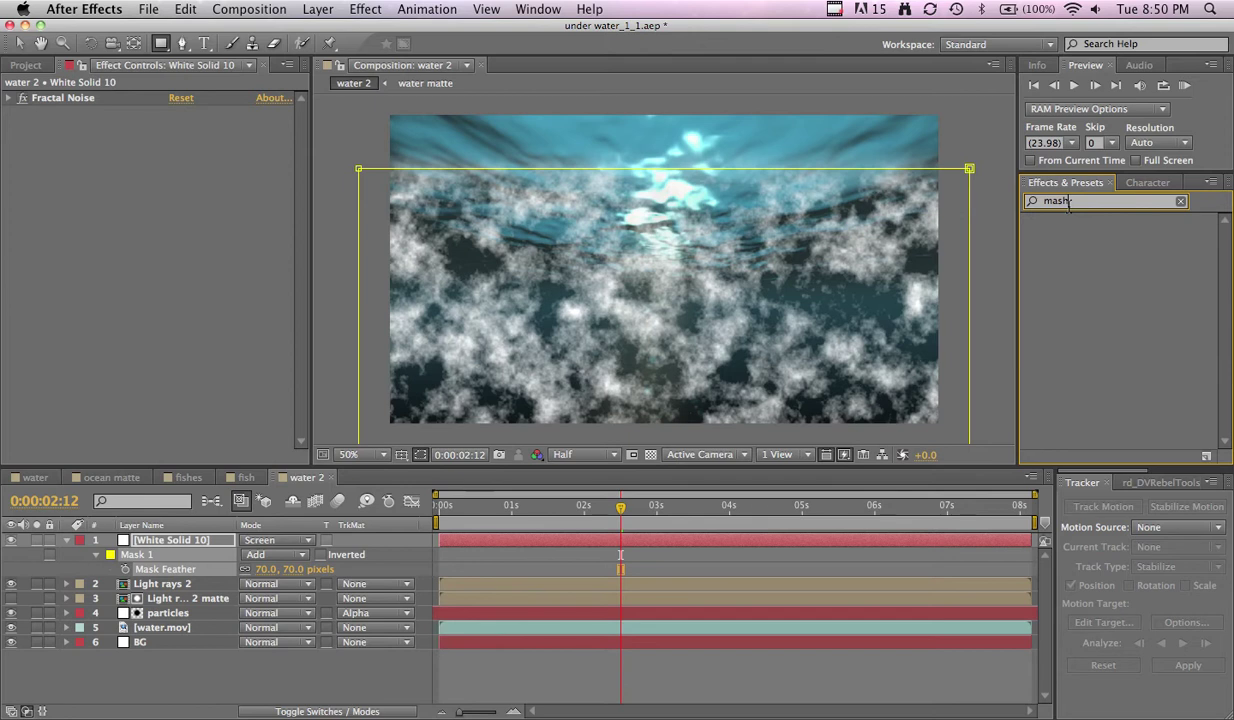
pyautogui.press('BackSpace')
pyautogui.press('BackSpace')
pyautogui.press('BackSpace')
pyautogui.press('BackSpace')
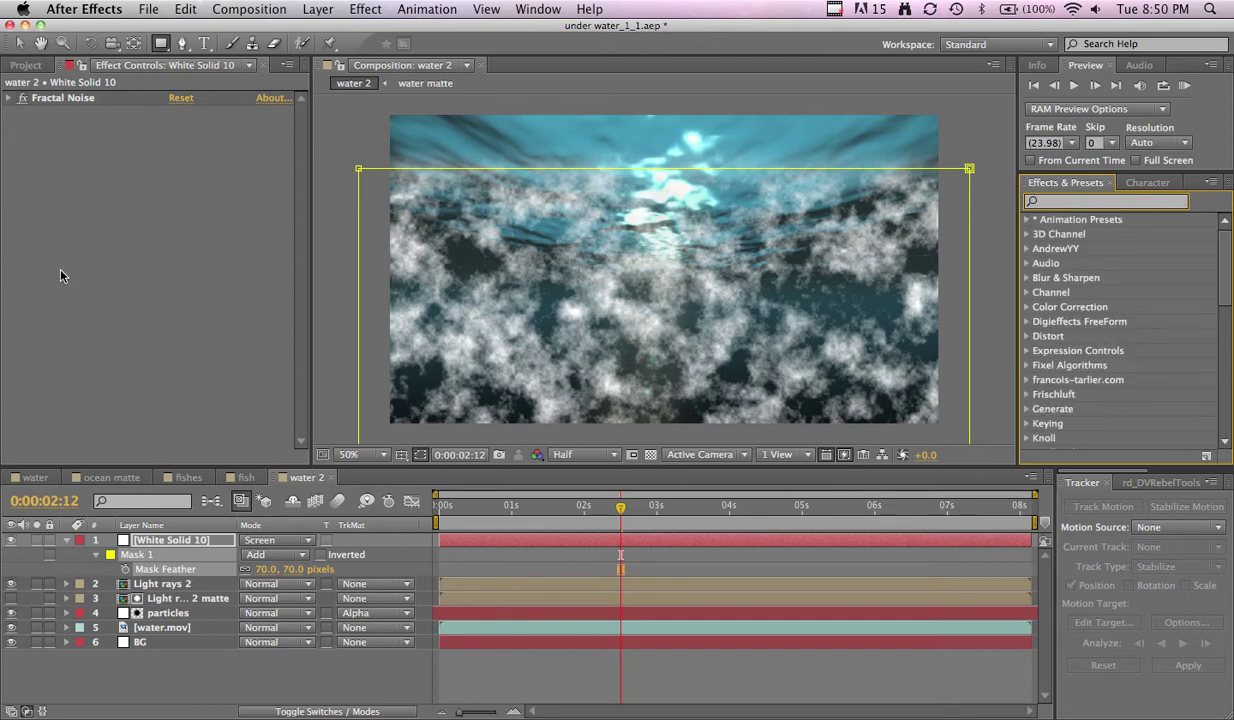
pyautogui.click(10, 97)
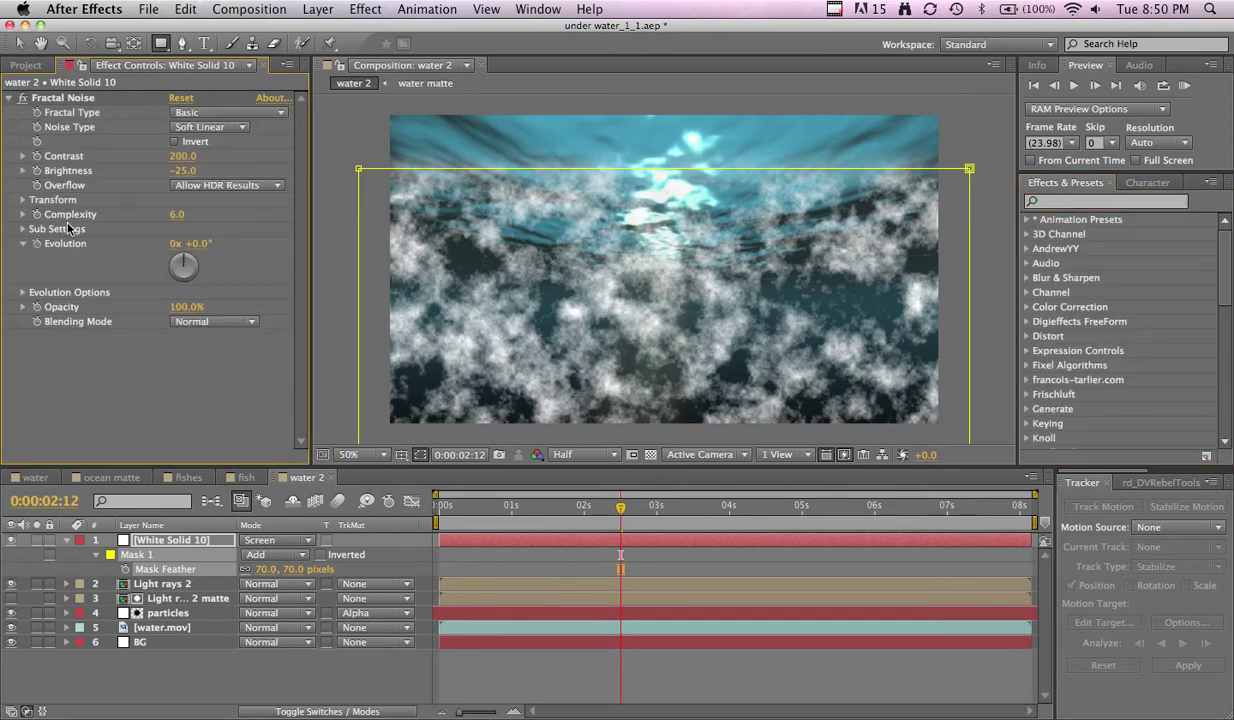
# - Drive Fractal Noise Evolution with the expression time*100 and preview the churning haze
pyautogui.keyDown('alt'); pyautogui.click(36, 243); pyautogui.keyUp('alt')
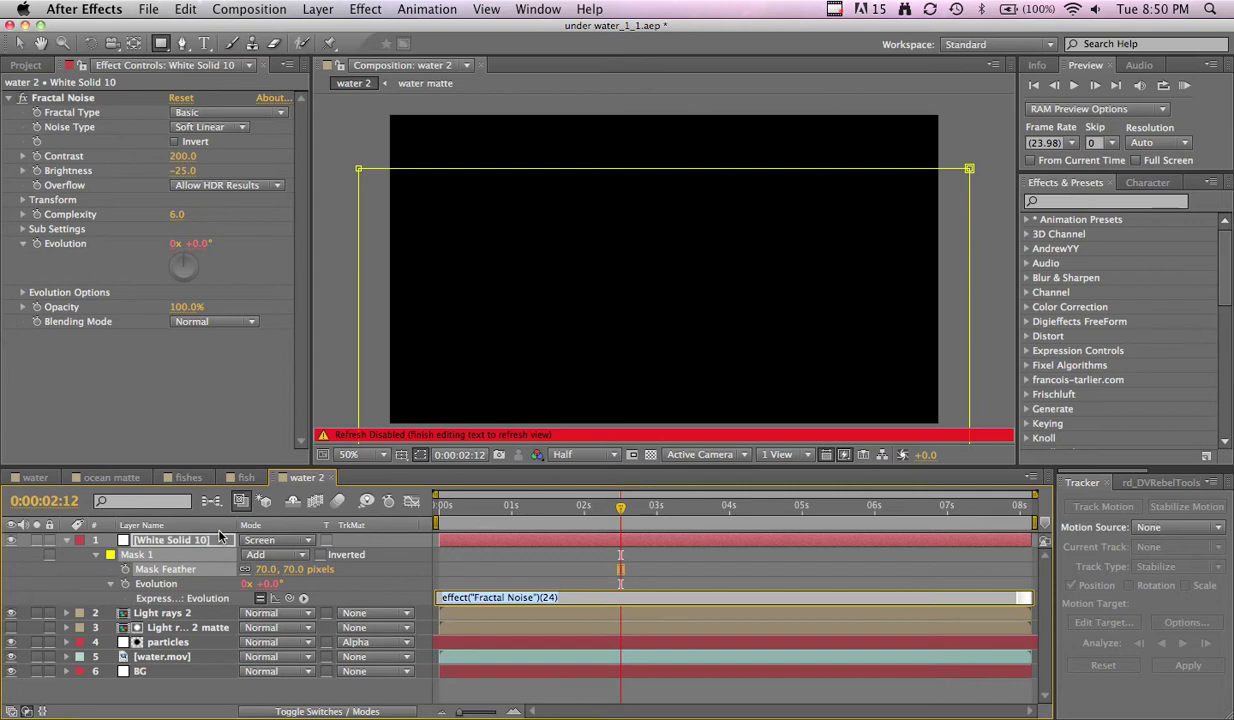
pyautogui.write('time')
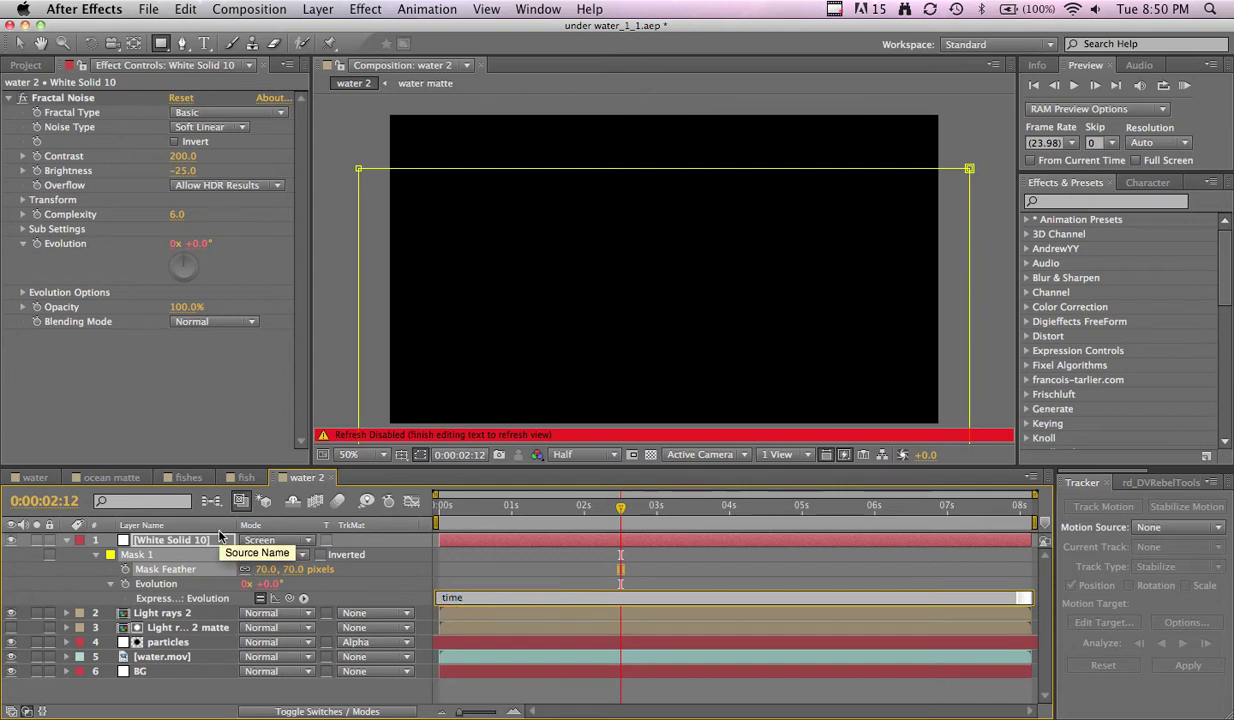
pyautogui.write('*')
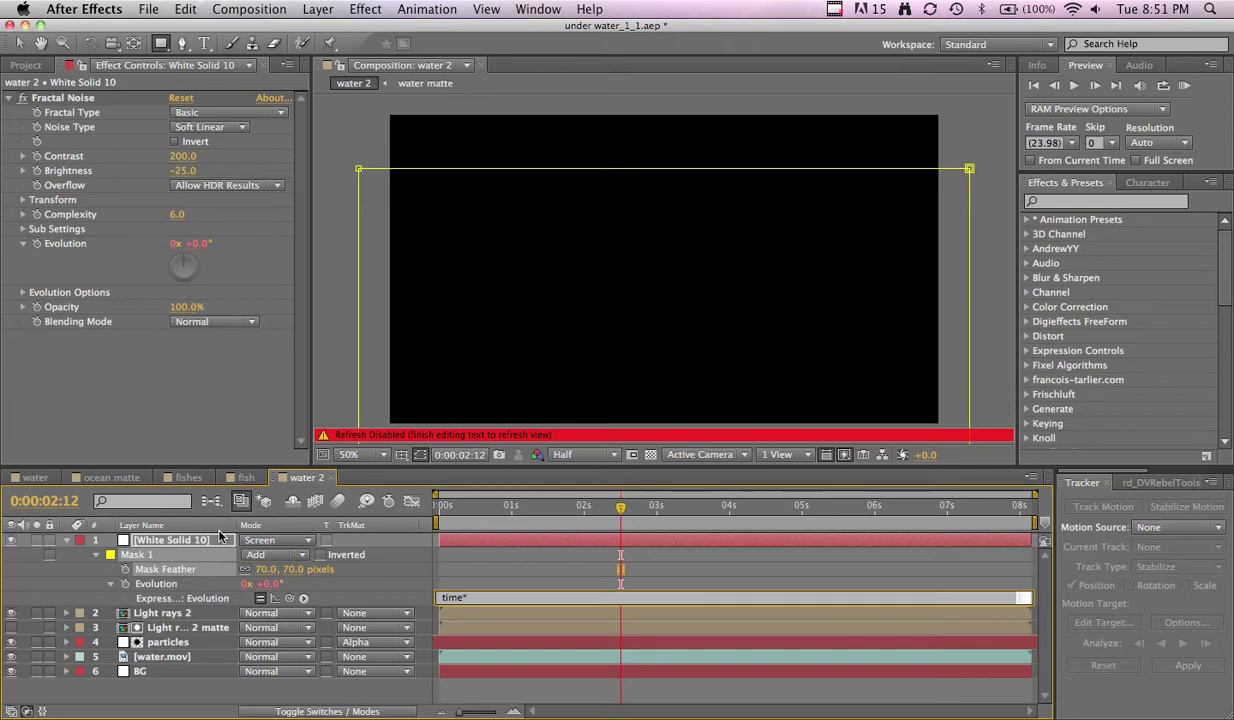
pyautogui.write('100')
pyautogui.click(449, 540)
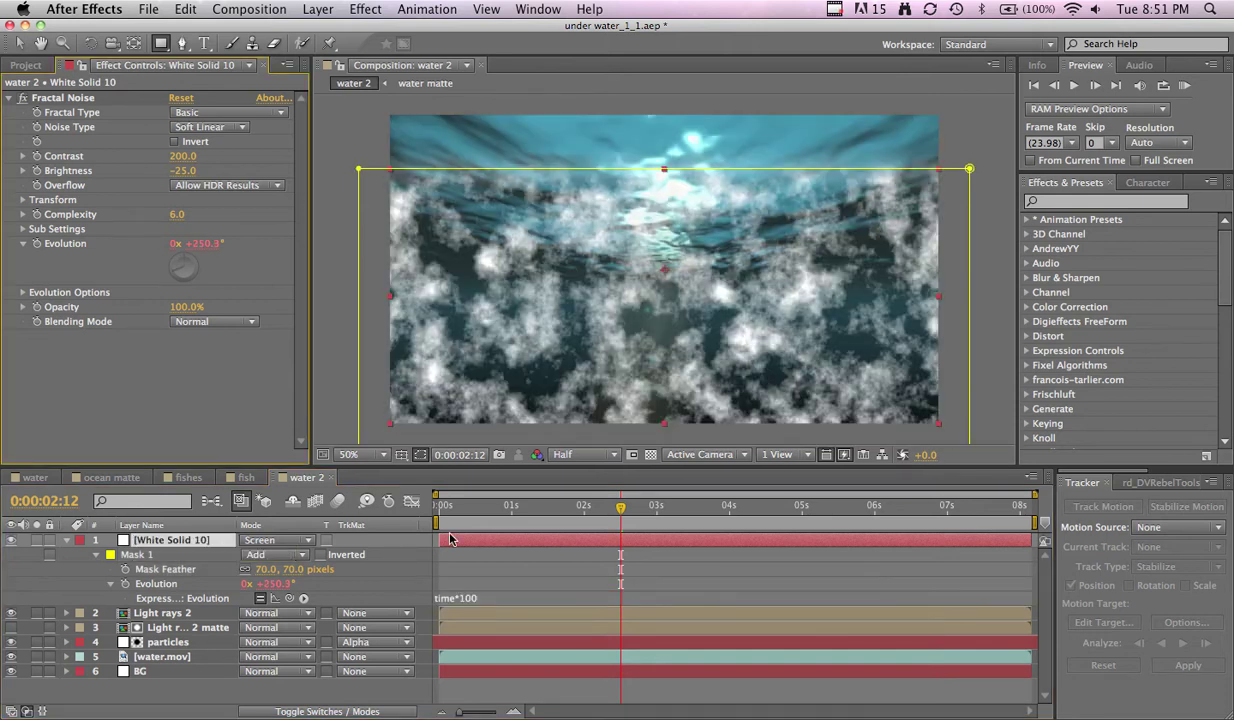
pyautogui.click(449, 510)
pyautogui.press('space')
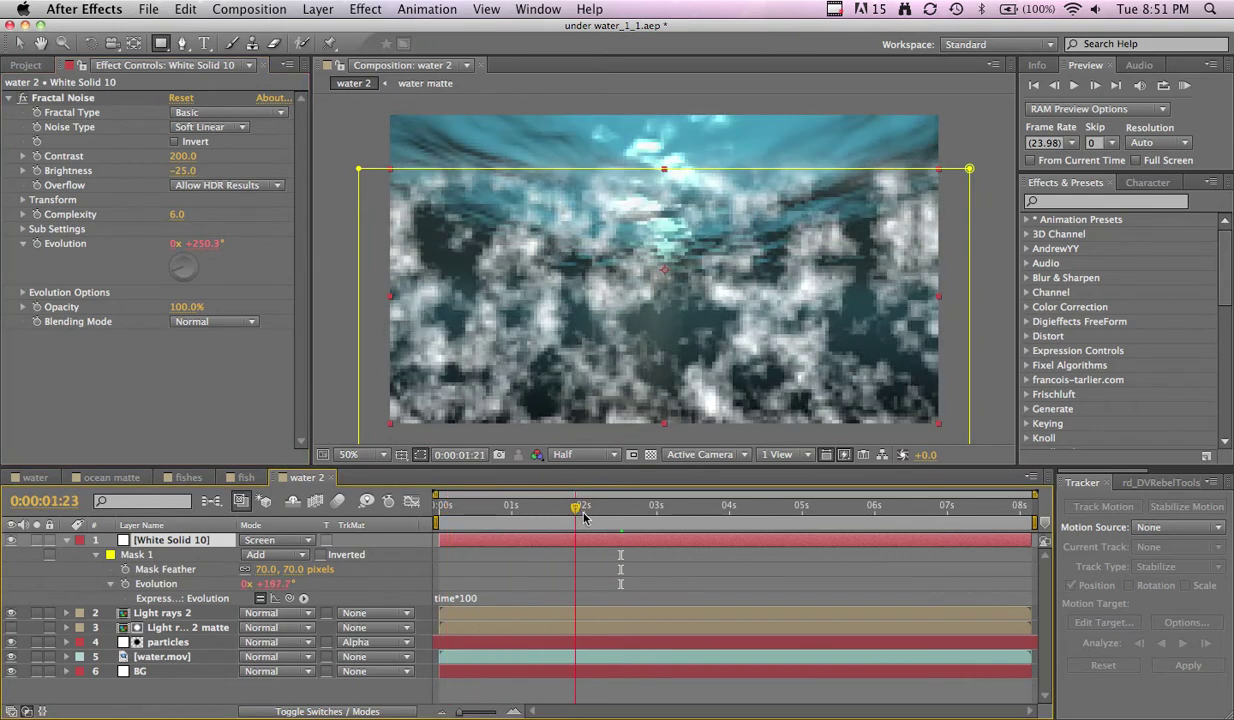
pyautogui.click(7, 97)
pyautogui.click(9, 97)
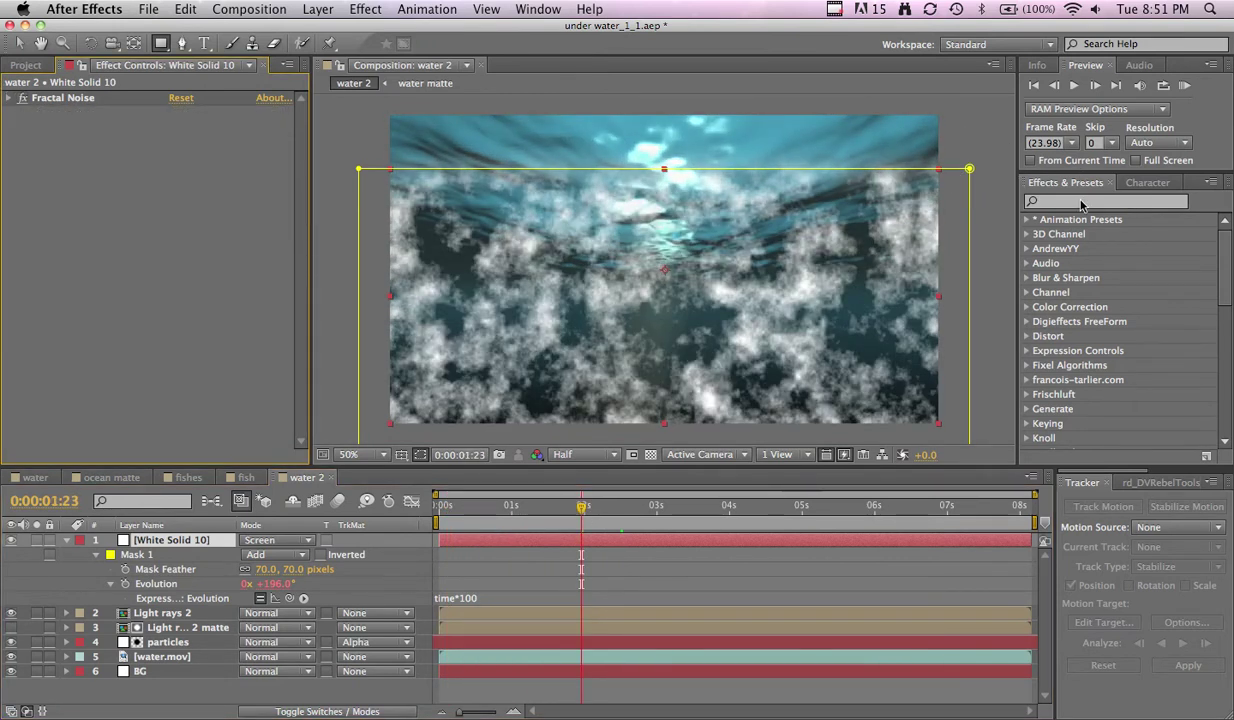
pyautogui.click(1044, 200)
# - Apply Mesh Warp to White Solid 10 and set its Rows to 5
pyautogui.write('mesh')
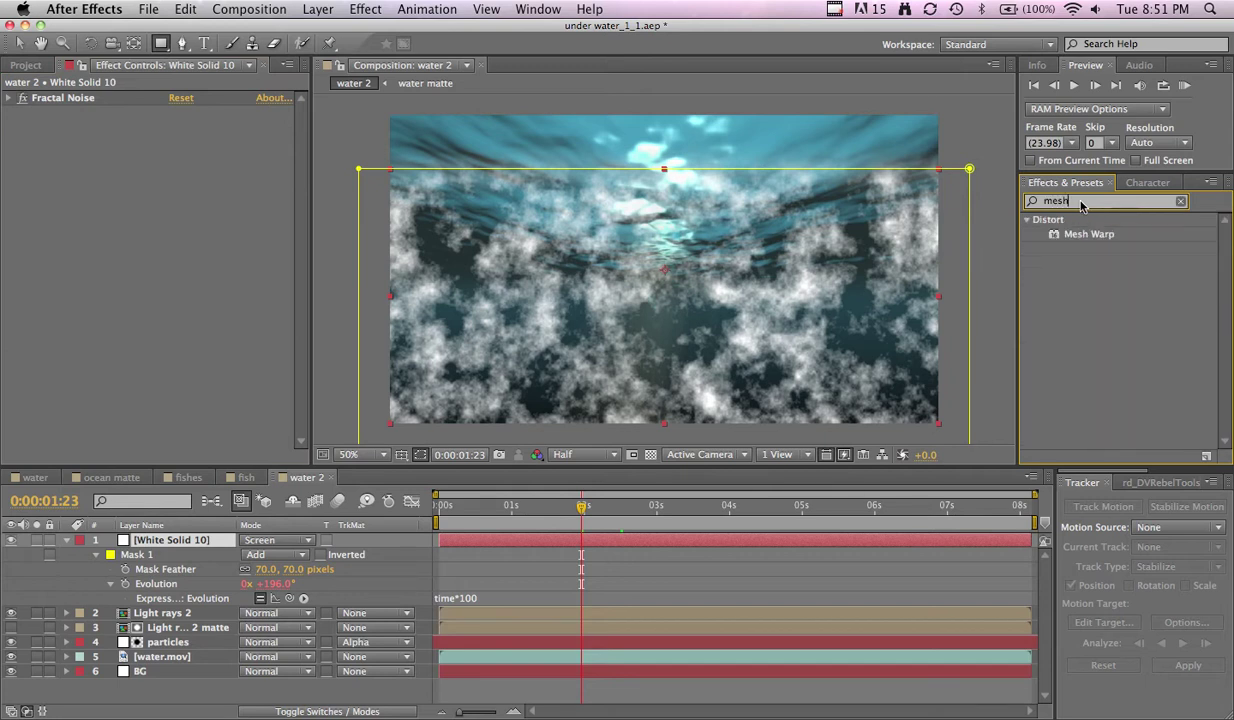
pyautogui.moveTo(1085, 234); pyautogui.dragTo(202, 244)
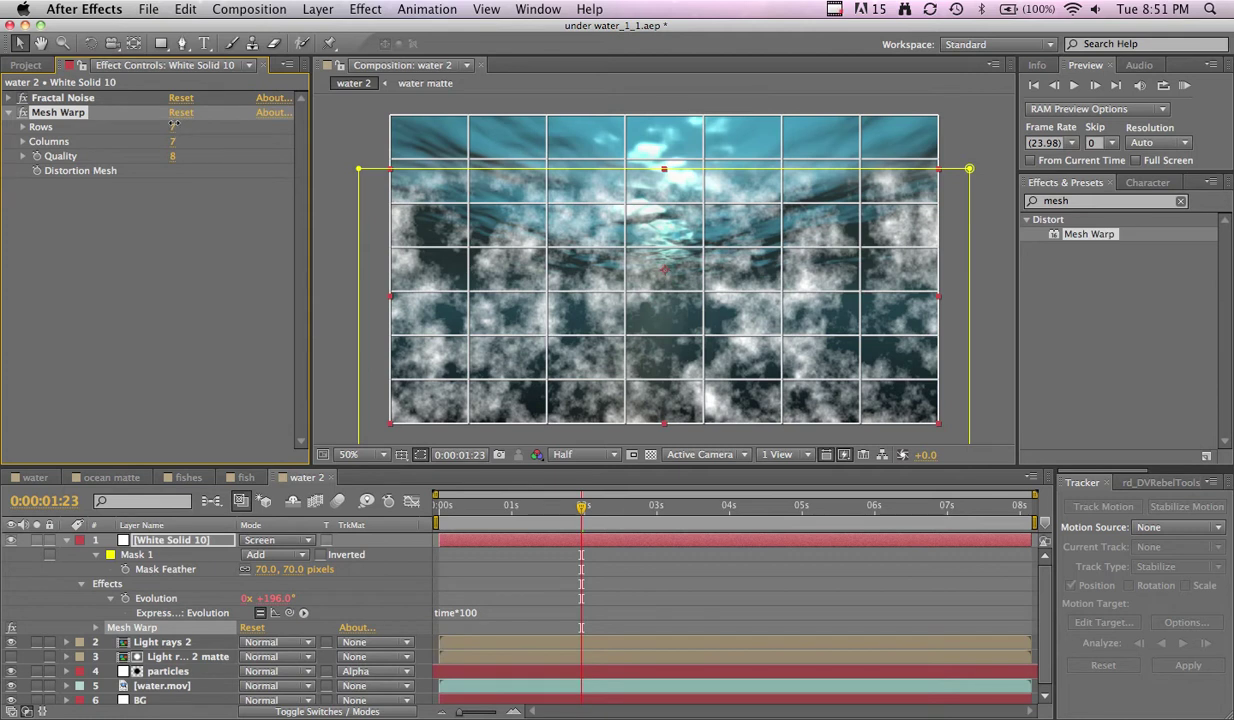
pyautogui.moveTo(172, 127)
pyautogui.mouseDown()
pyautogui.moveTo(152, 127)
pyautogui.moveTo(168, 128)
pyautogui.moveTo(167, 144)
pyautogui.mouseUp()
# - Drag the center and bottom mesh vertices to bend the haze grid
pyautogui.moveTo(499, 360); pyautogui.dragTo(516, 362)
pyautogui.moveTo(501, 299); pyautogui.dragTo(484, 288)
pyautogui.moveTo(502, 238)
pyautogui.mouseDown()
pyautogui.moveTo(551, 218)
pyautogui.moveTo(513, 238)
pyautogui.mouseUp()
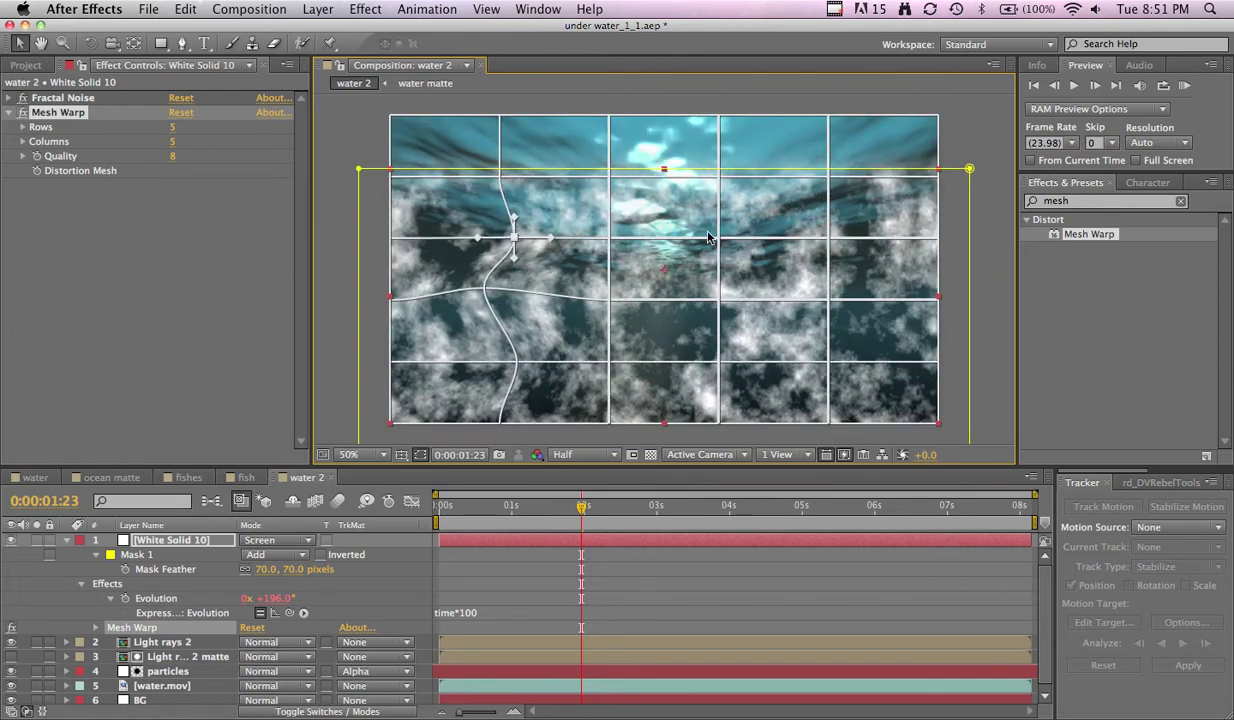
pyautogui.moveTo(717, 239); pyautogui.dragTo(705, 228)
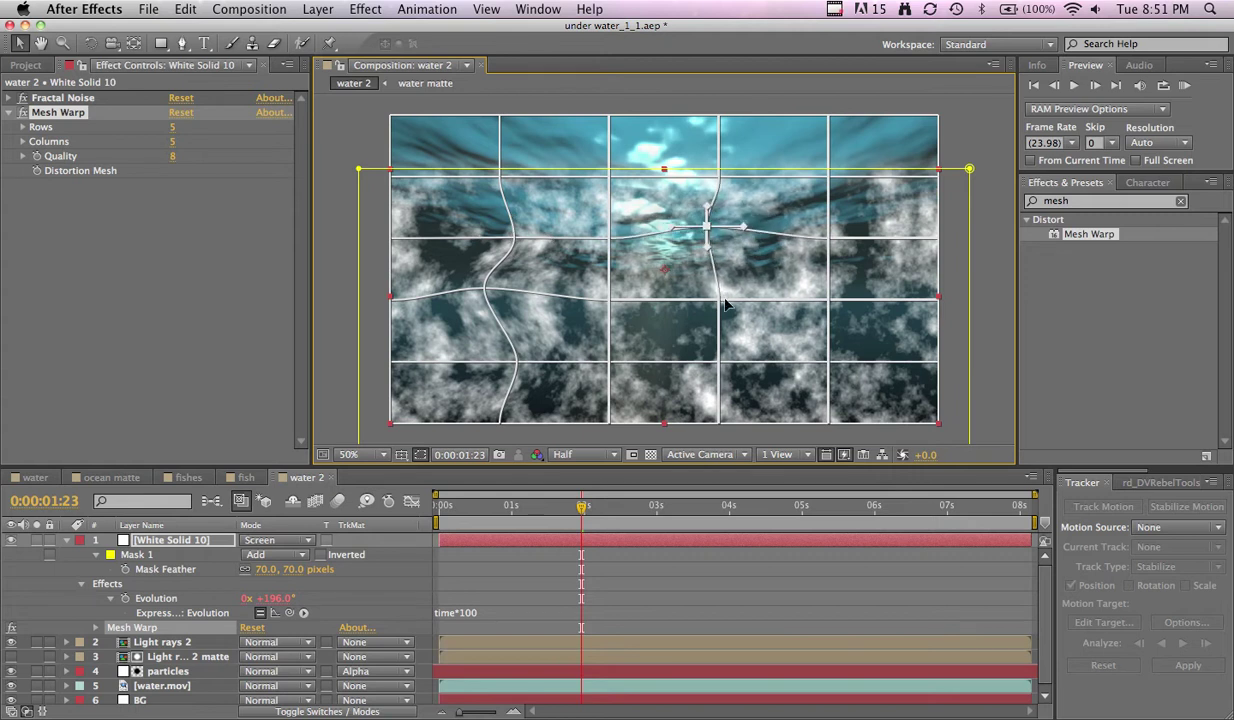
pyautogui.moveTo(720, 300); pyautogui.dragTo(735, 308)
pyautogui.moveTo(718, 366); pyautogui.dragTo(735, 381)
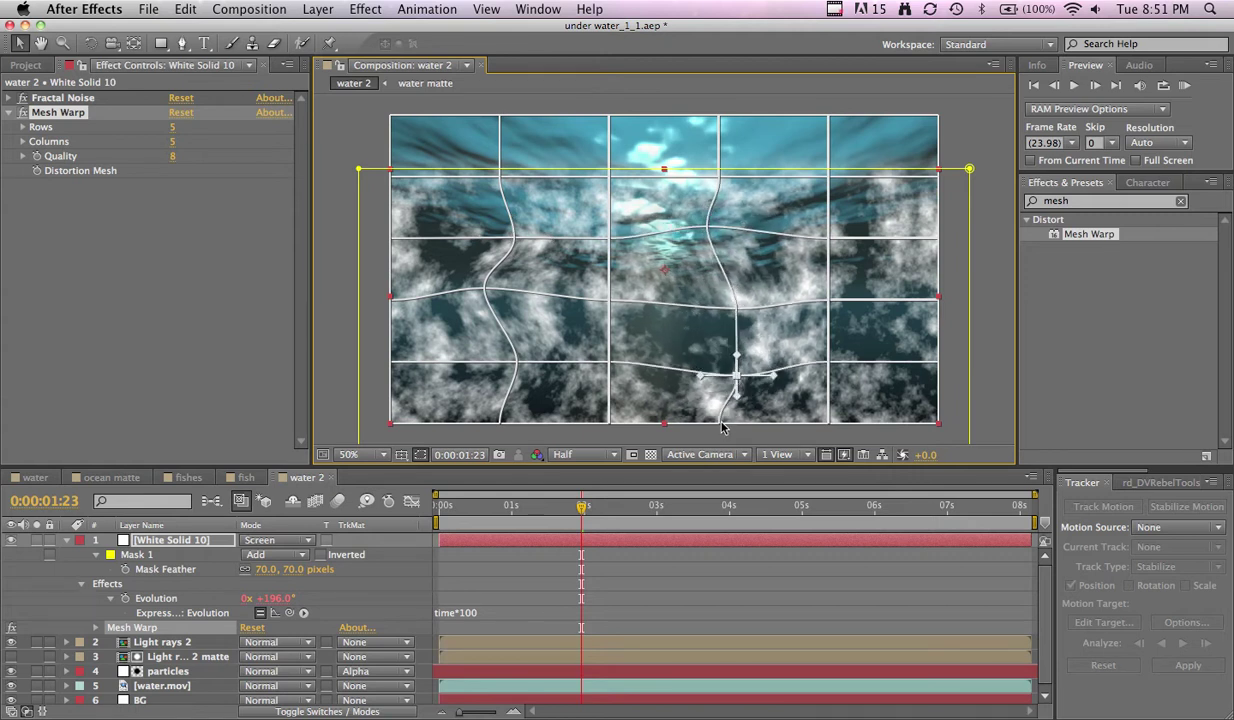
pyautogui.moveTo(723, 427); pyautogui.dragTo(720, 439)
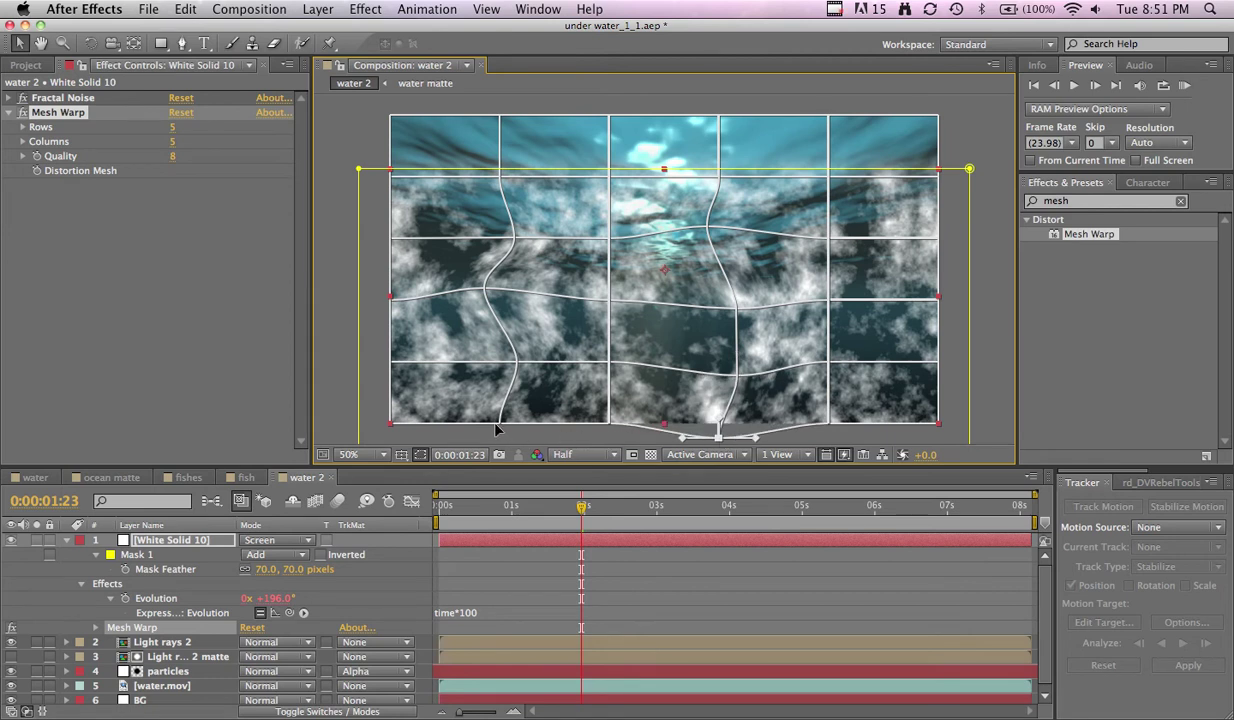
pyautogui.moveTo(498, 425); pyautogui.dragTo(499, 437)
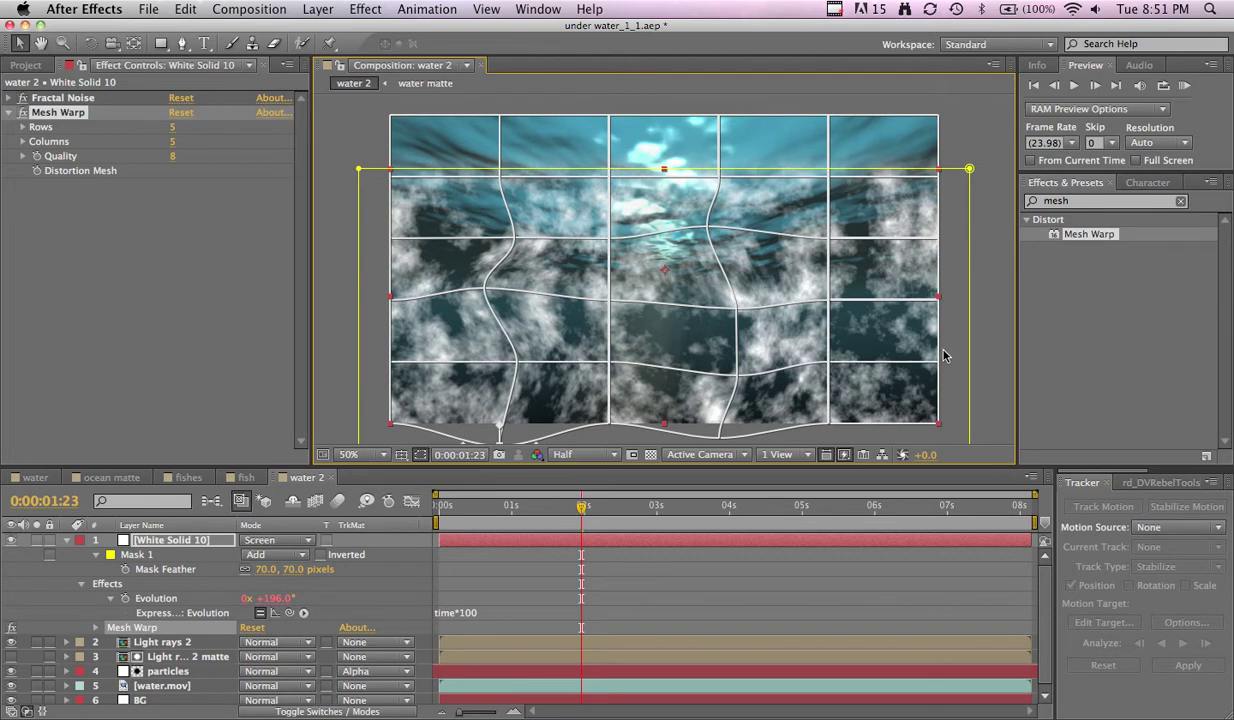
# - Bulge the right, upper-right and left mesh vertices outward, then deselect the layer
pyautogui.moveTo(938, 363); pyautogui.dragTo(952, 362)
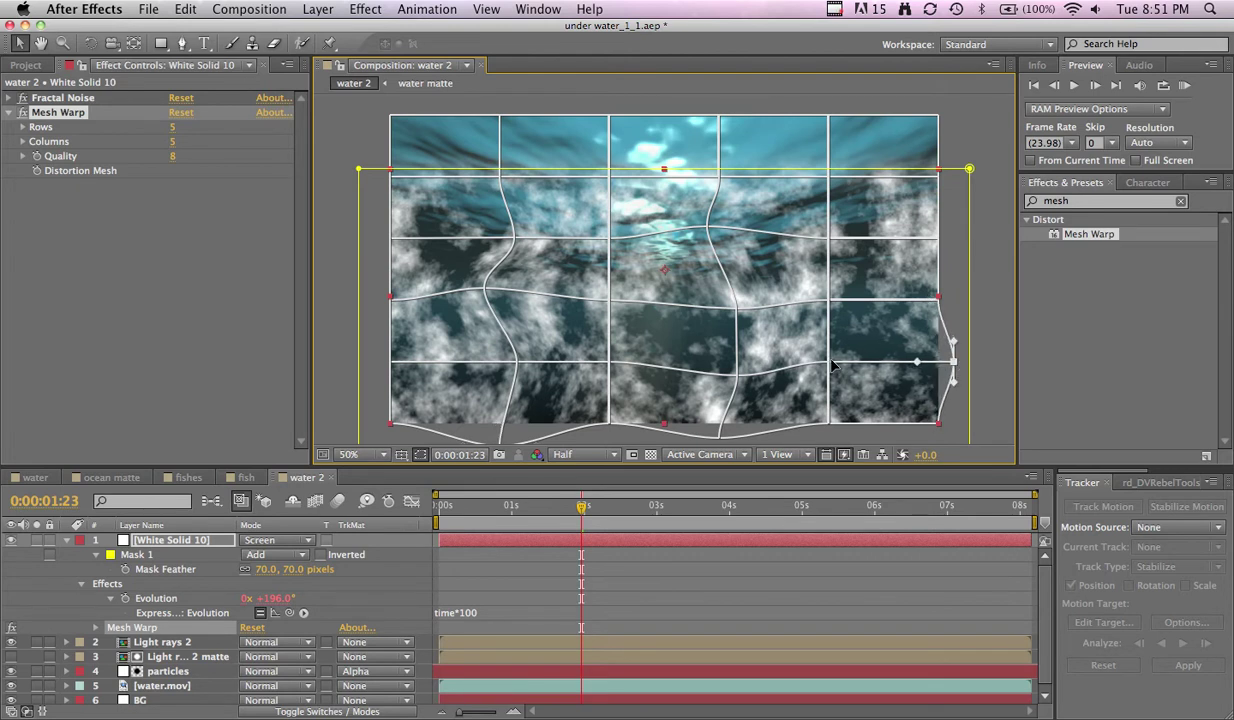
pyautogui.moveTo(828, 362); pyautogui.dragTo(846, 366)
pyautogui.click(828, 238)
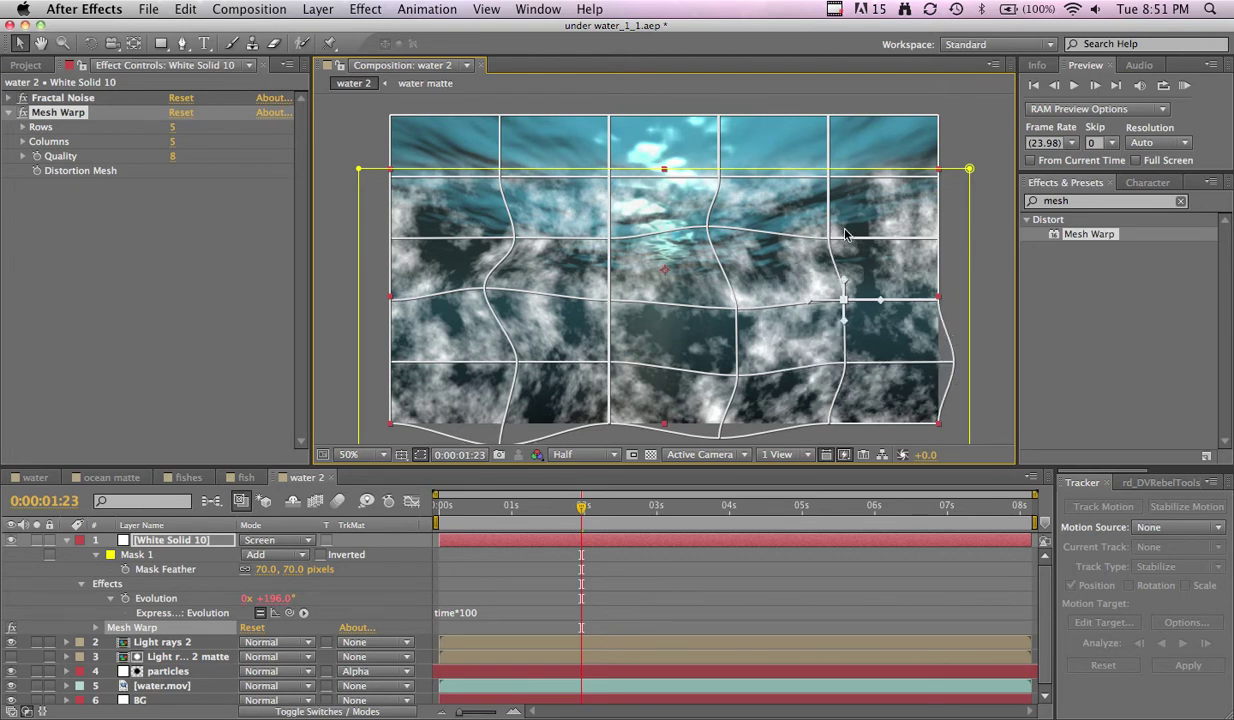
pyautogui.moveTo(828, 238); pyautogui.dragTo(843, 231)
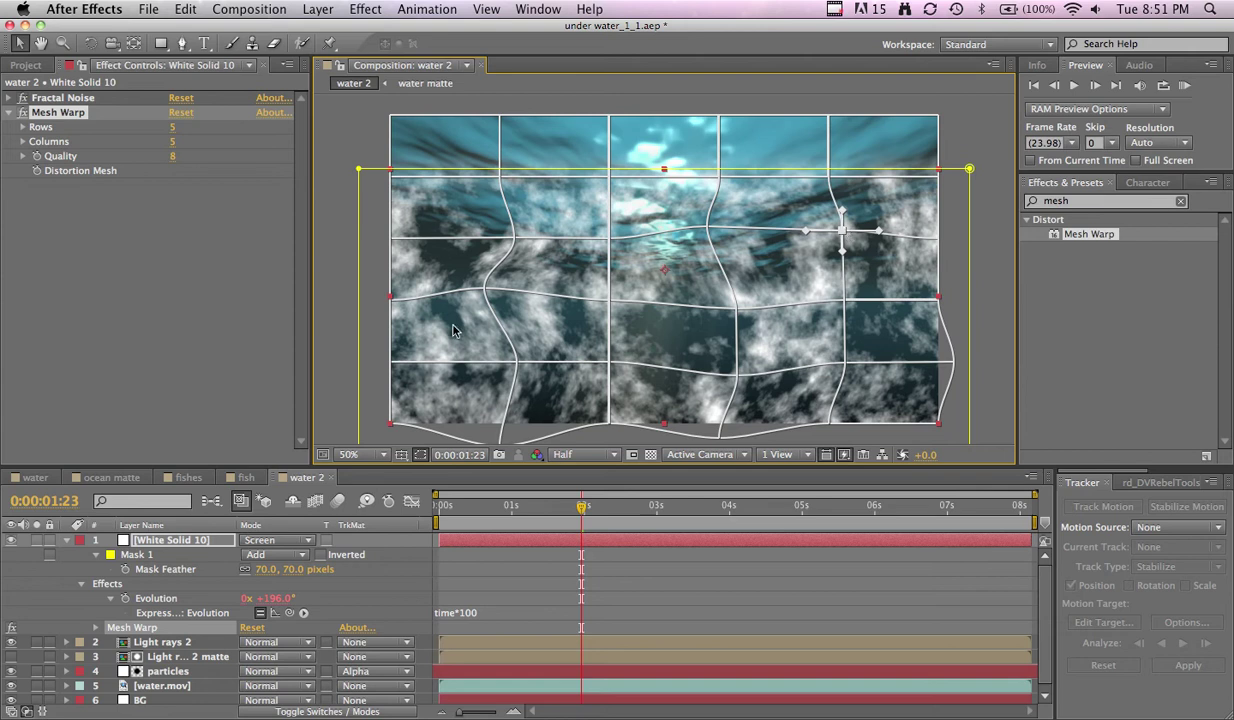
pyautogui.click(392, 357)
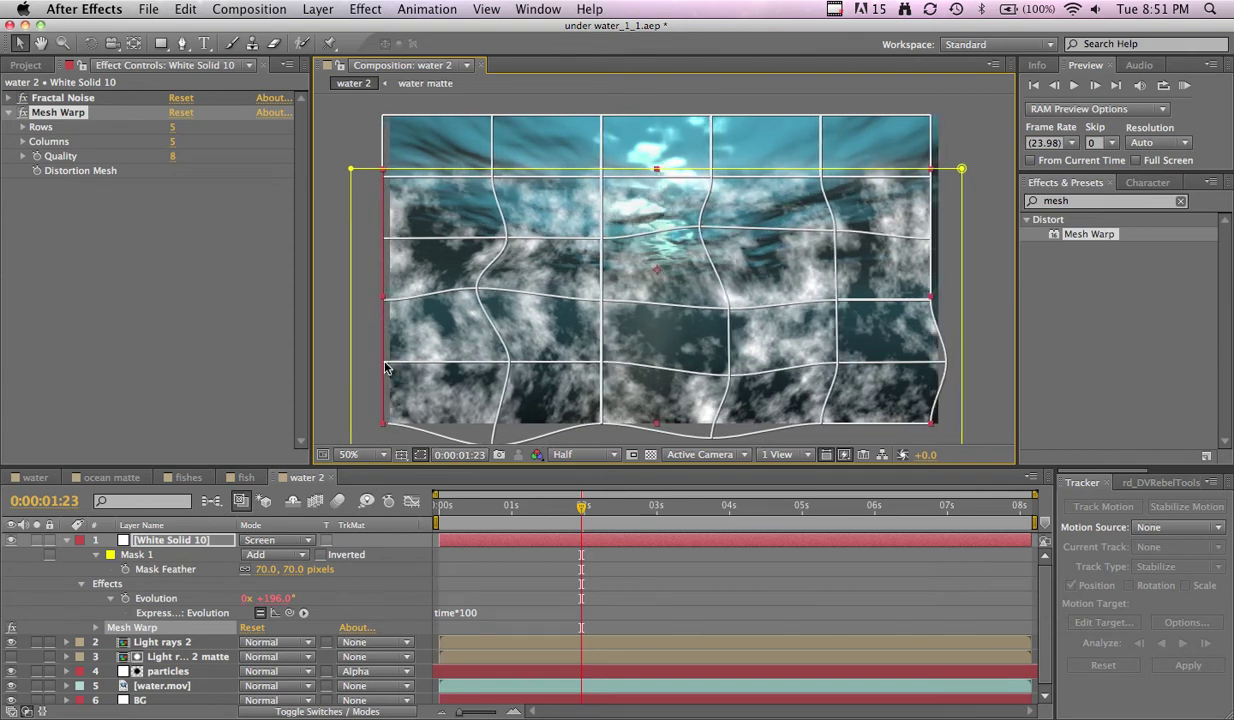
pyautogui.moveTo(392, 367); pyautogui.dragTo(375, 365)
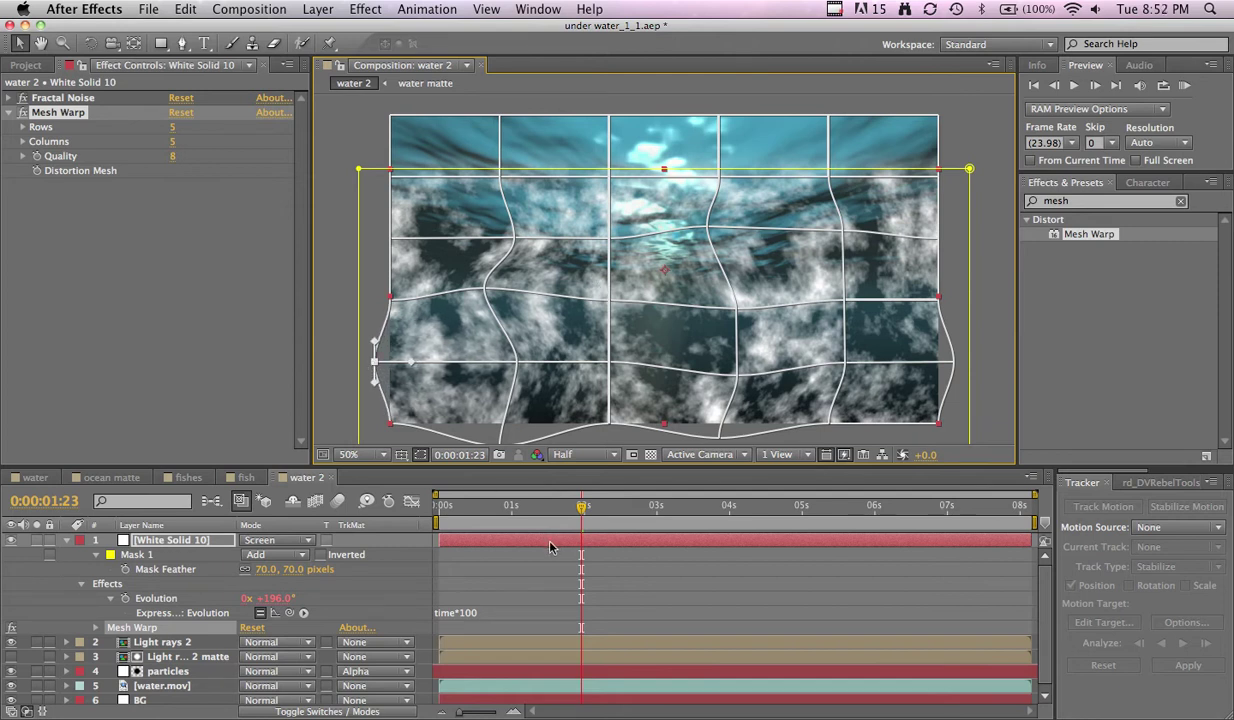
pyautogui.click(335, 407)
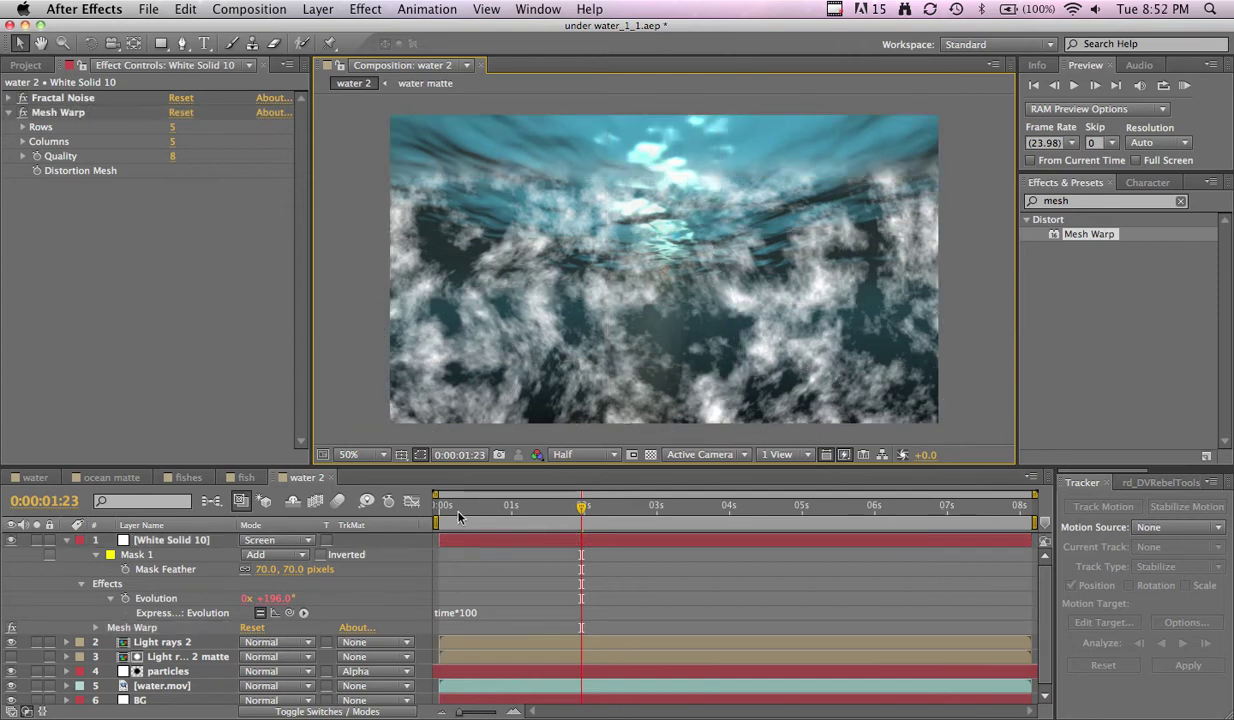
# - Apply Hue/Saturation with Colorize on, hue about 222° and saturation 25
pyautogui.moveTo(459, 516); pyautogui.dragTo(405, 490)
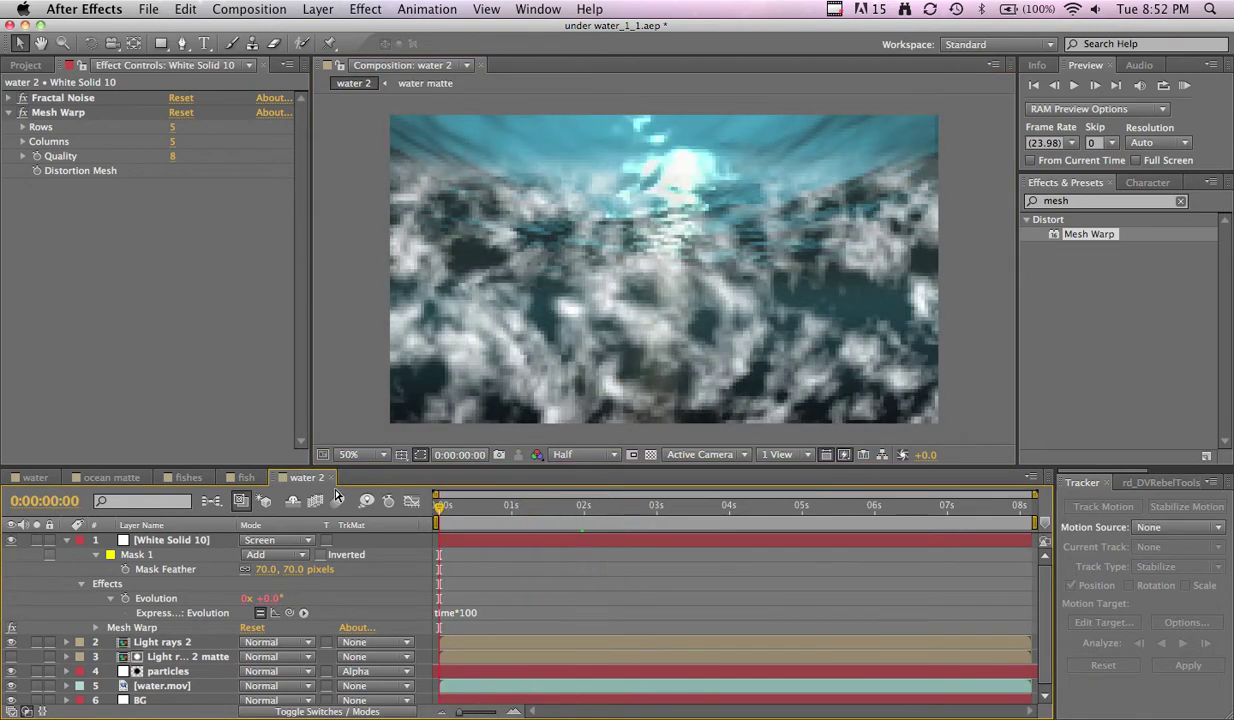
pyautogui.click(11, 114)
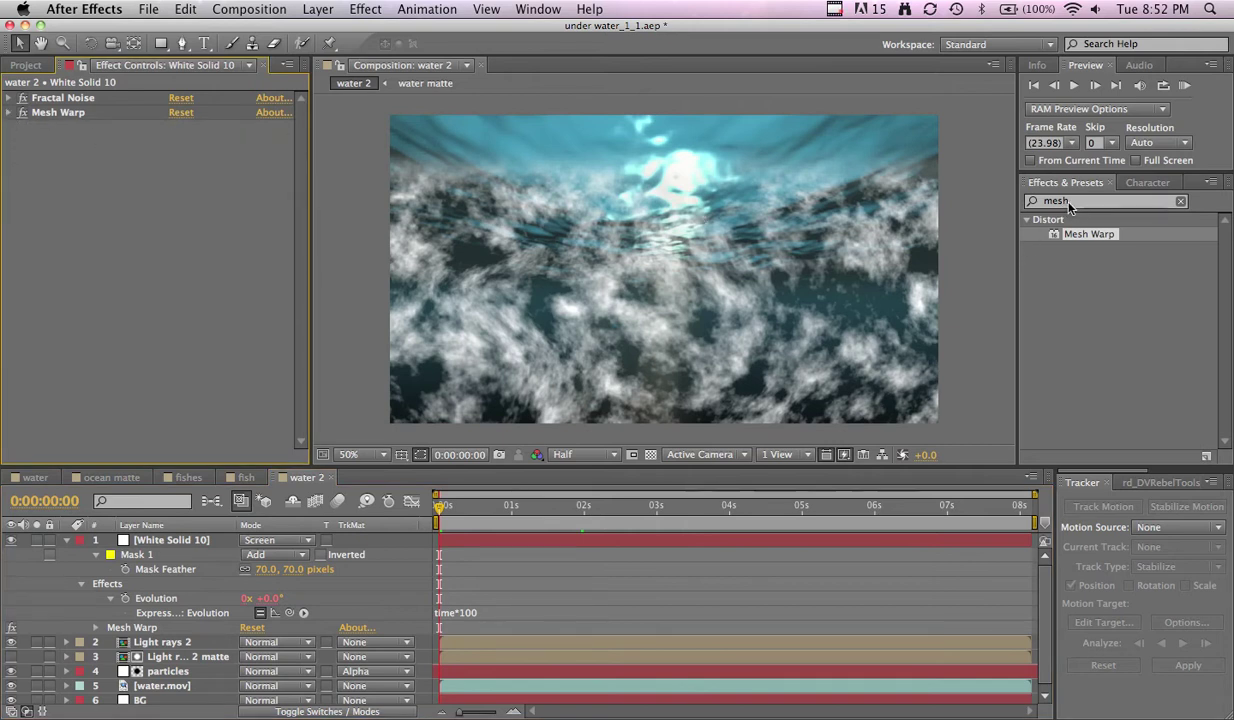
pyautogui.click(1180, 203)
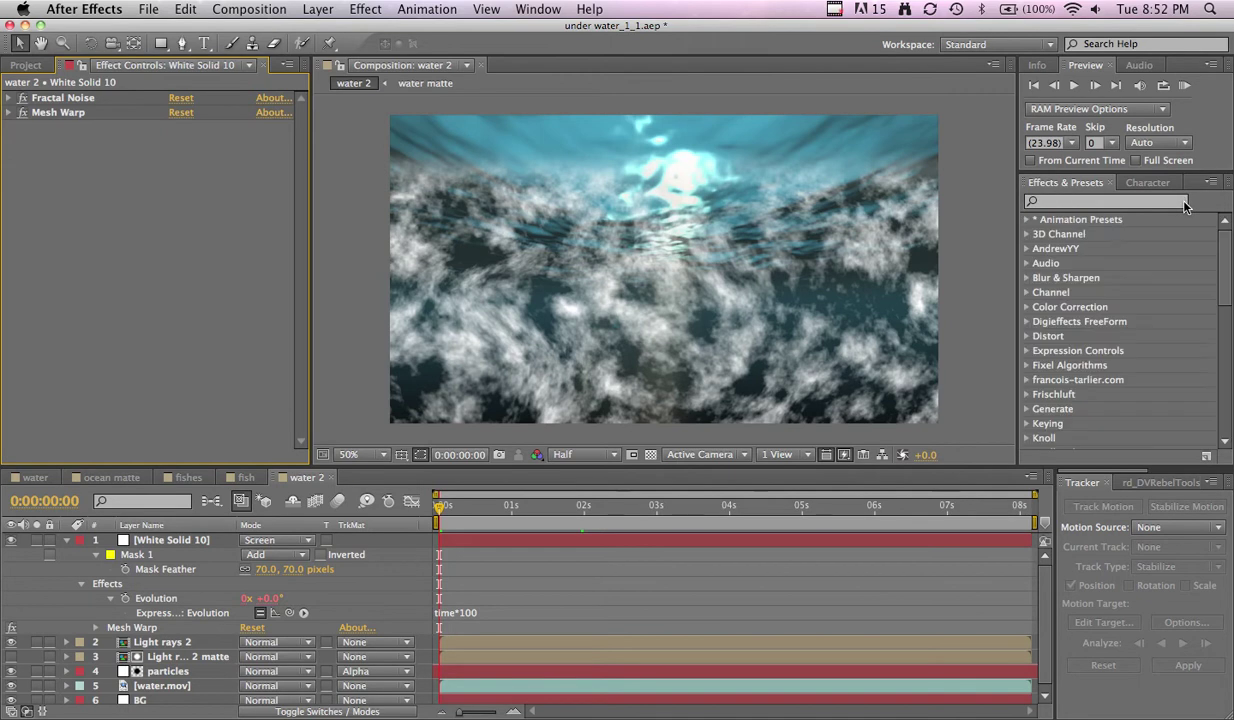
pyautogui.click(1090, 203)
pyautogui.write('hue')
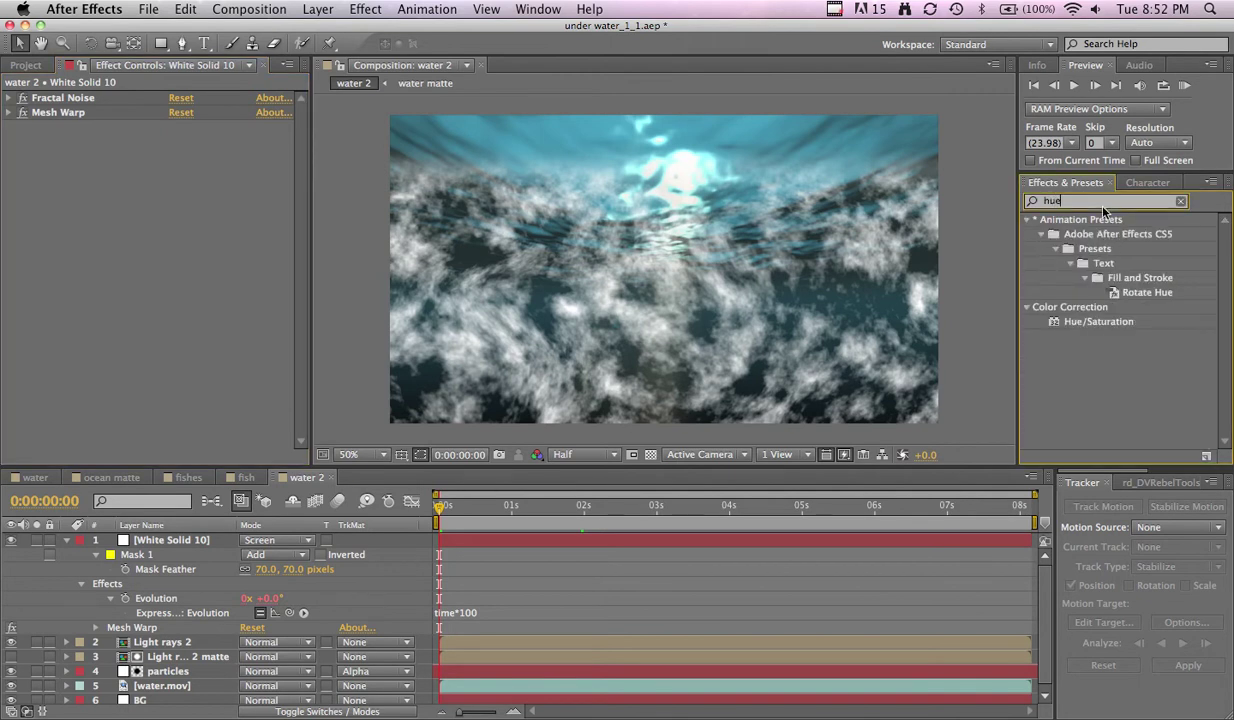
pyautogui.moveTo(1060, 321); pyautogui.dragTo(600, 285)
pyautogui.click(175, 334)
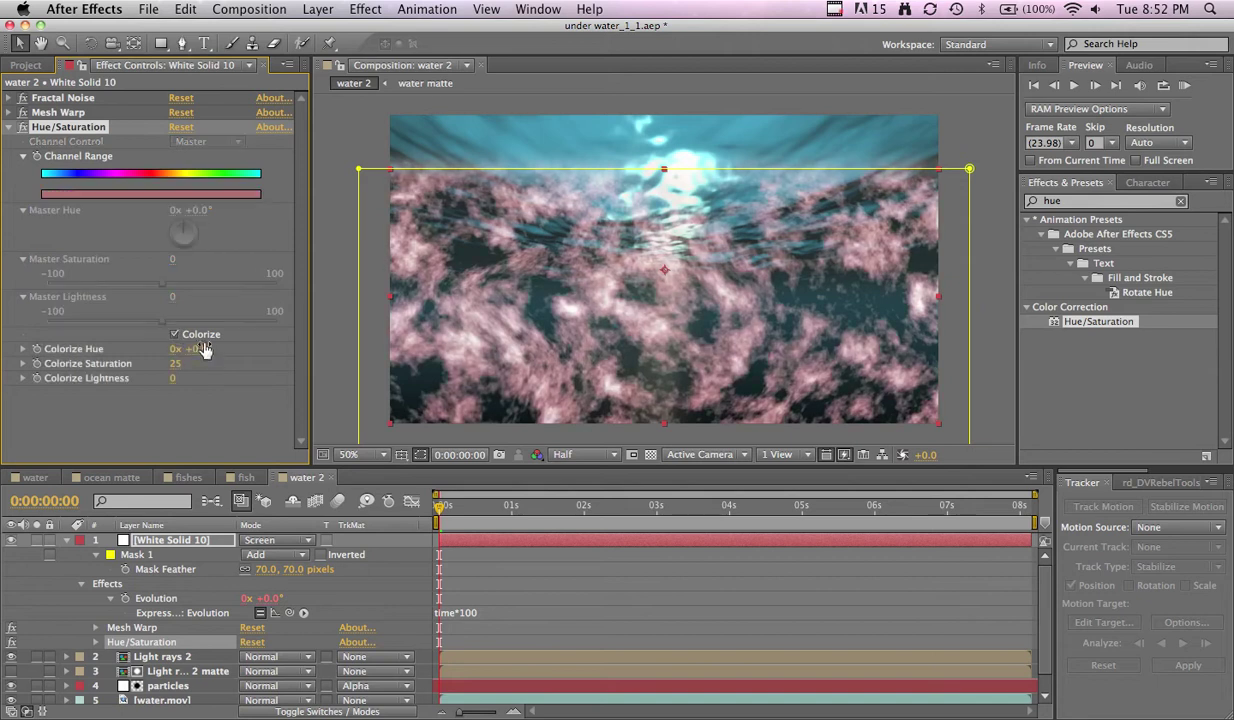
pyautogui.moveTo(200, 348); pyautogui.dragTo(394, 353)
# - Nudge the colorize hue toward blue and apply Fast Blur to the haze
pyautogui.moveTo(193, 349); pyautogui.dragTo(177, 344)
pyautogui.click(13, 128)
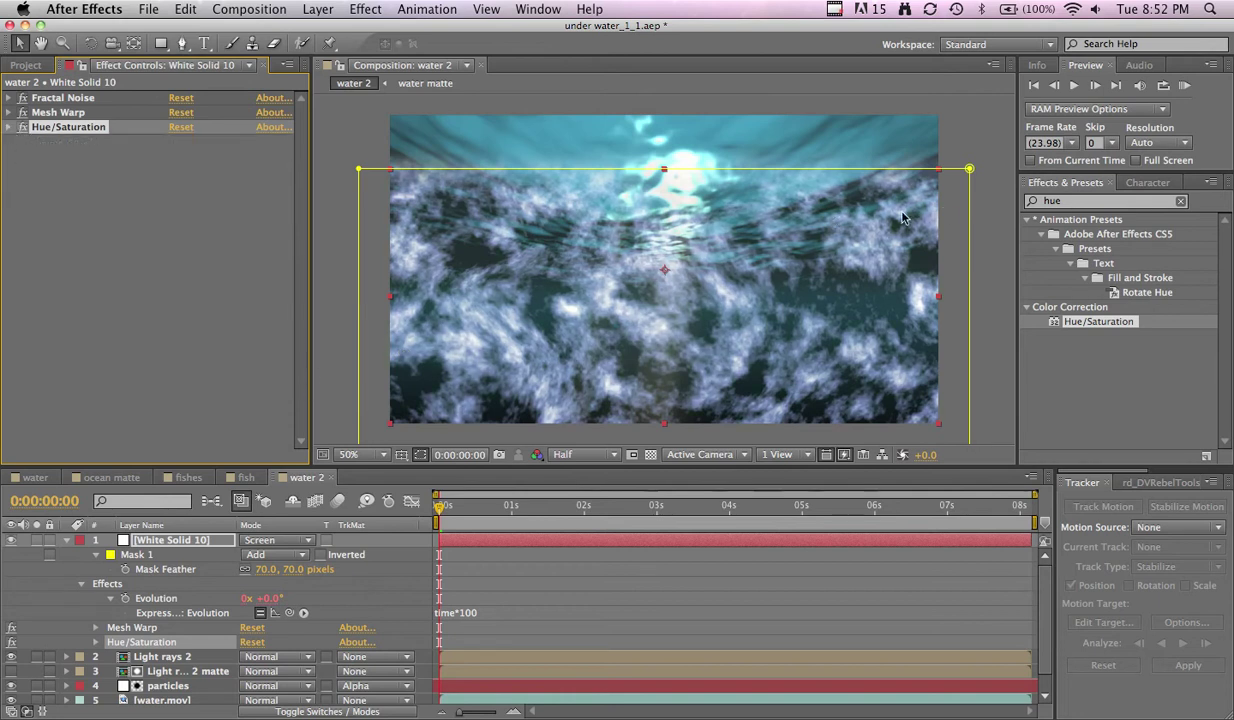
pyautogui.click(1048, 203)
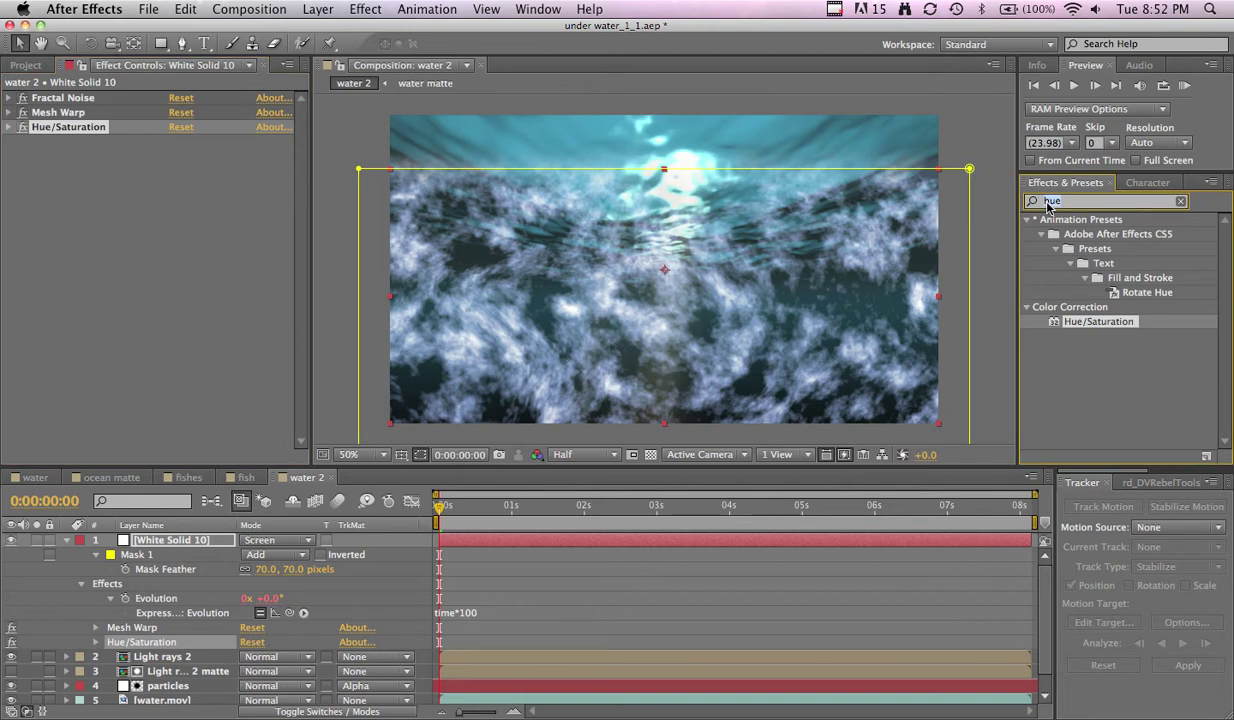
pyautogui.write('flash')
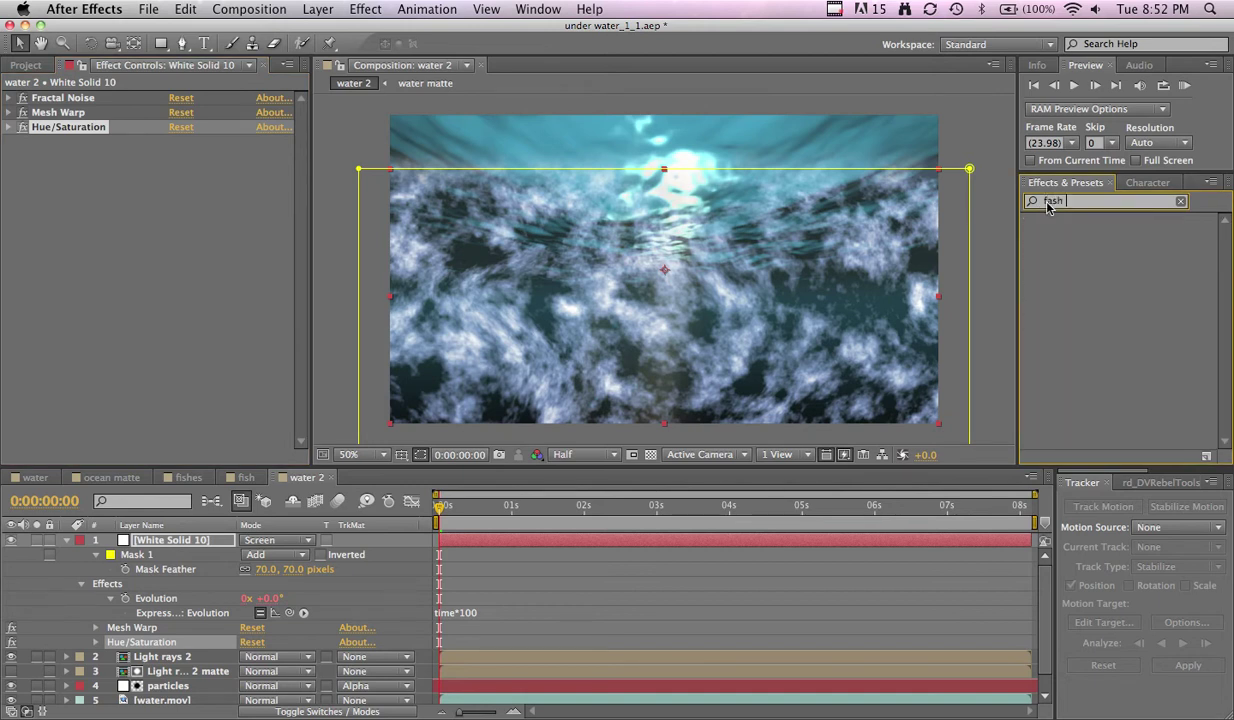
pyautogui.press('BackSpace')
pyautogui.press('BackSpace')
pyautogui.write('t')
pyautogui.press('BackSpace')
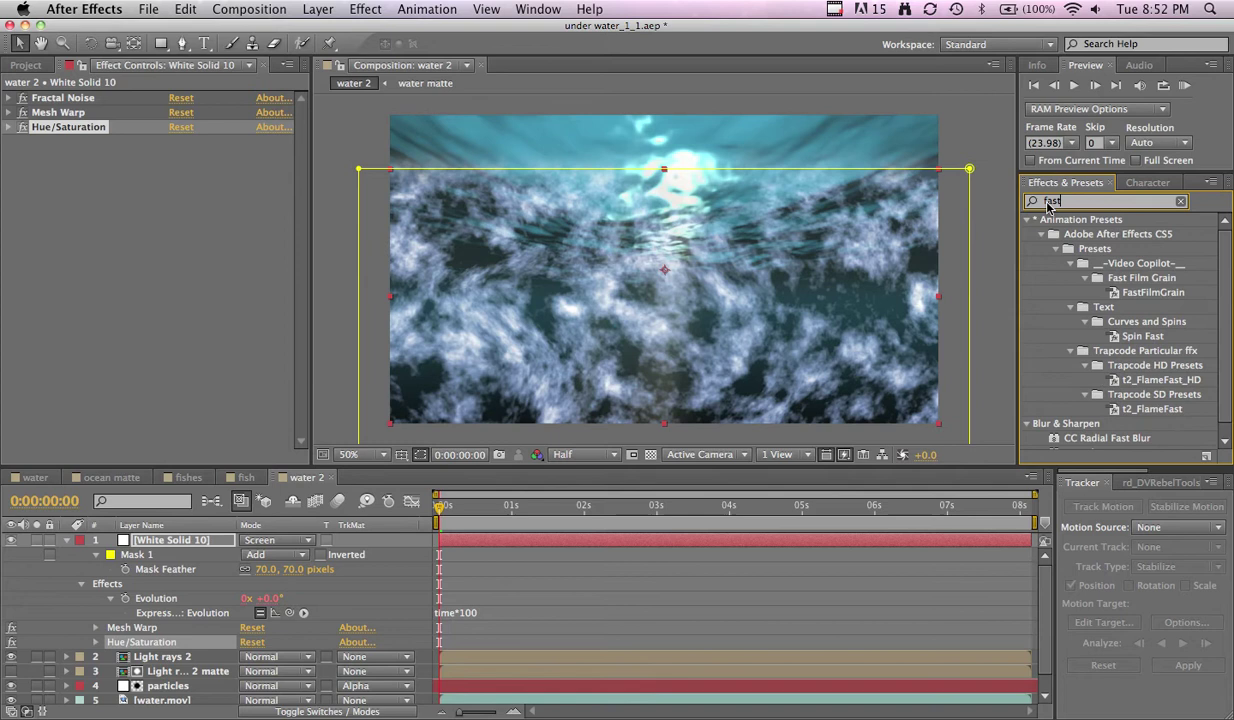
pyautogui.write('st')
pyautogui.moveTo(1030, 247); pyautogui.dragTo(600, 245)
# - Set Fast Blur to 102, horizontal only with Repeat Edge Pixels, and opacity to 54%
pyautogui.click(175, 186)
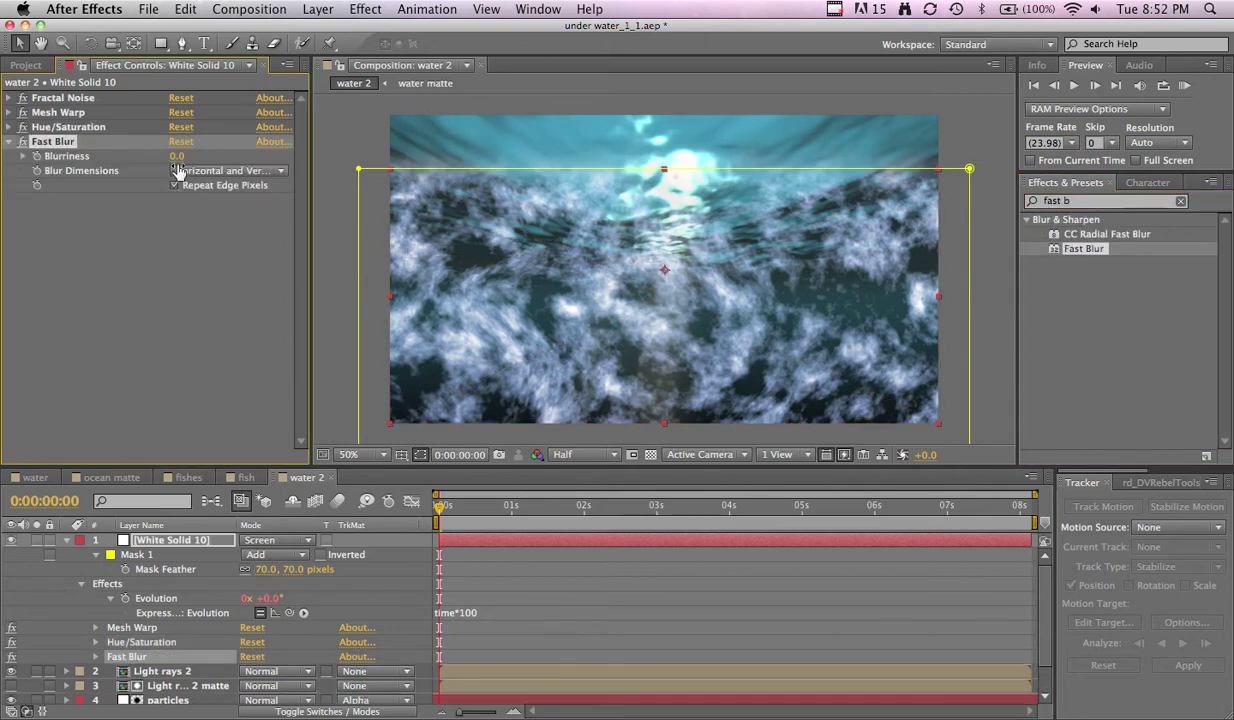
pyautogui.moveTo(177, 156); pyautogui.dragTo(213, 158)
pyautogui.click(235, 170)
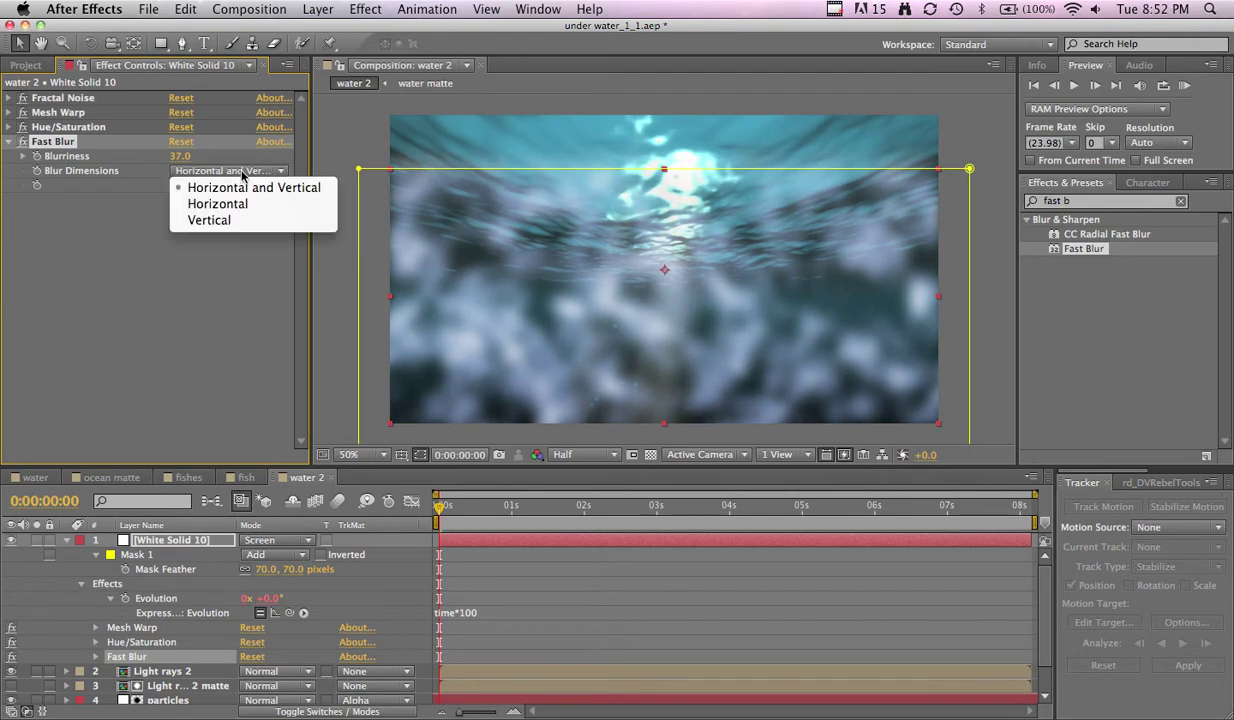
pyautogui.click(242, 202)
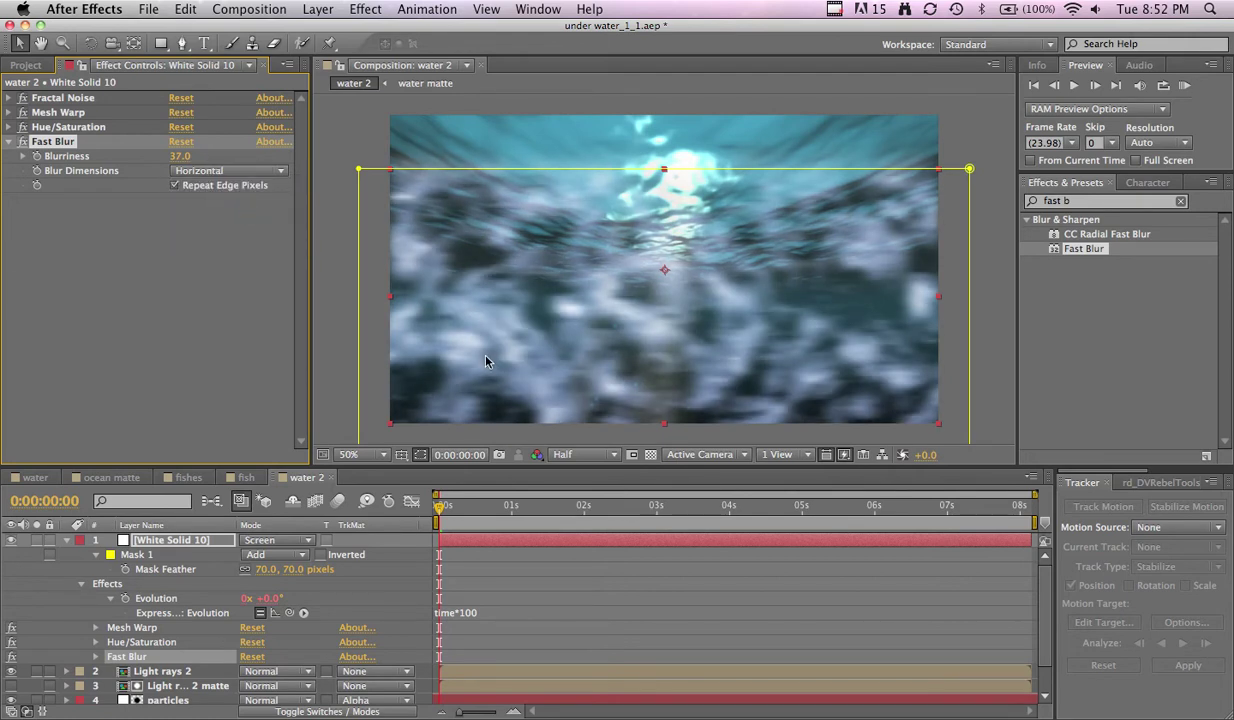
pyautogui.moveTo(453, 508); pyautogui.dragTo(520, 507)
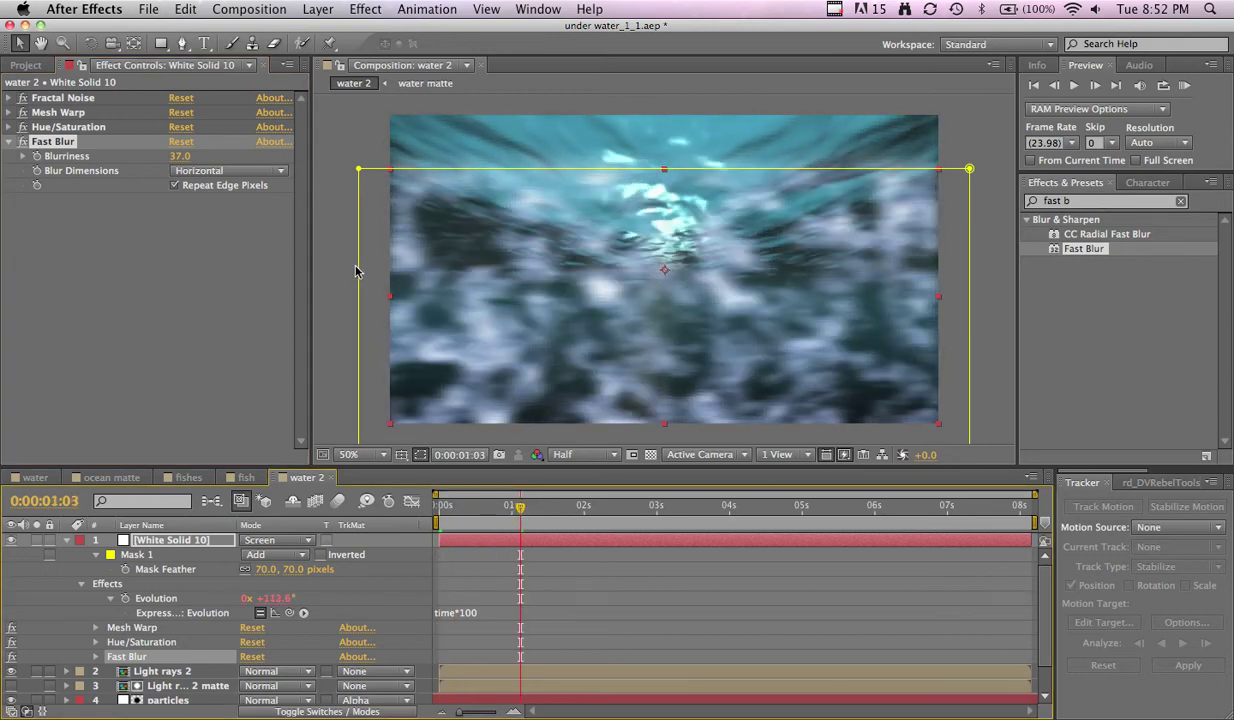
pyautogui.moveTo(180, 156); pyautogui.dragTo(229, 155)
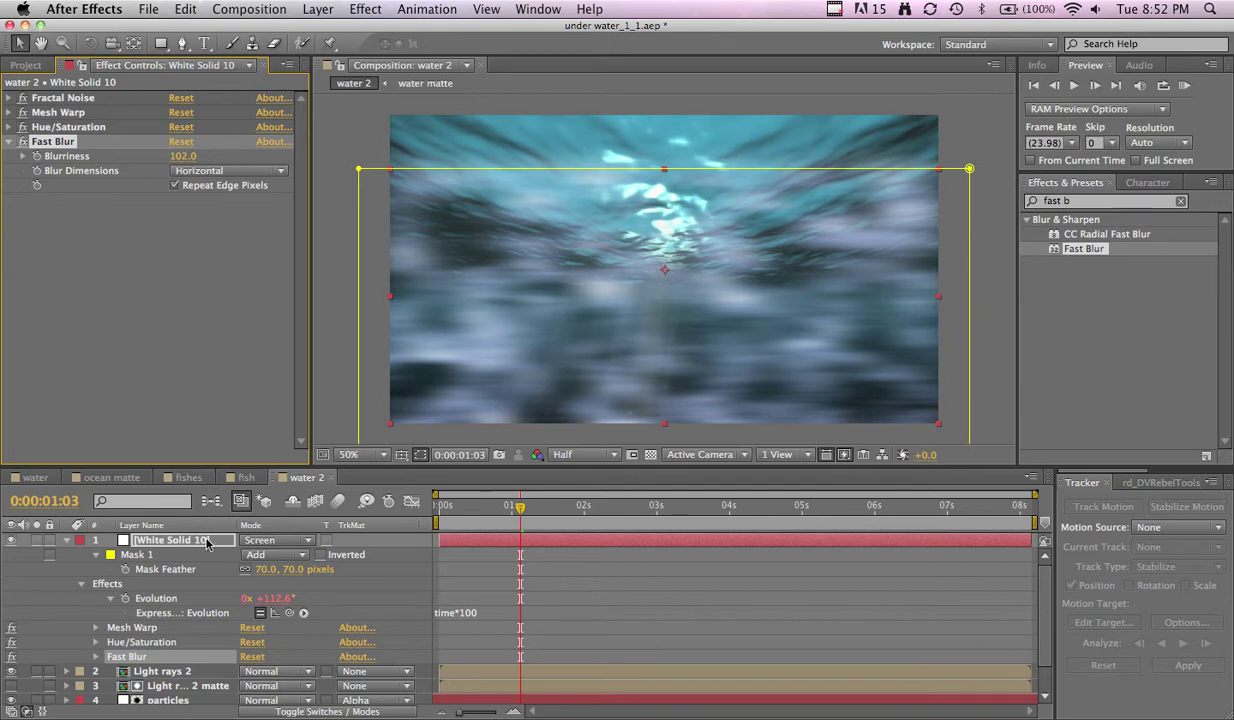
pyautogui.press('t')
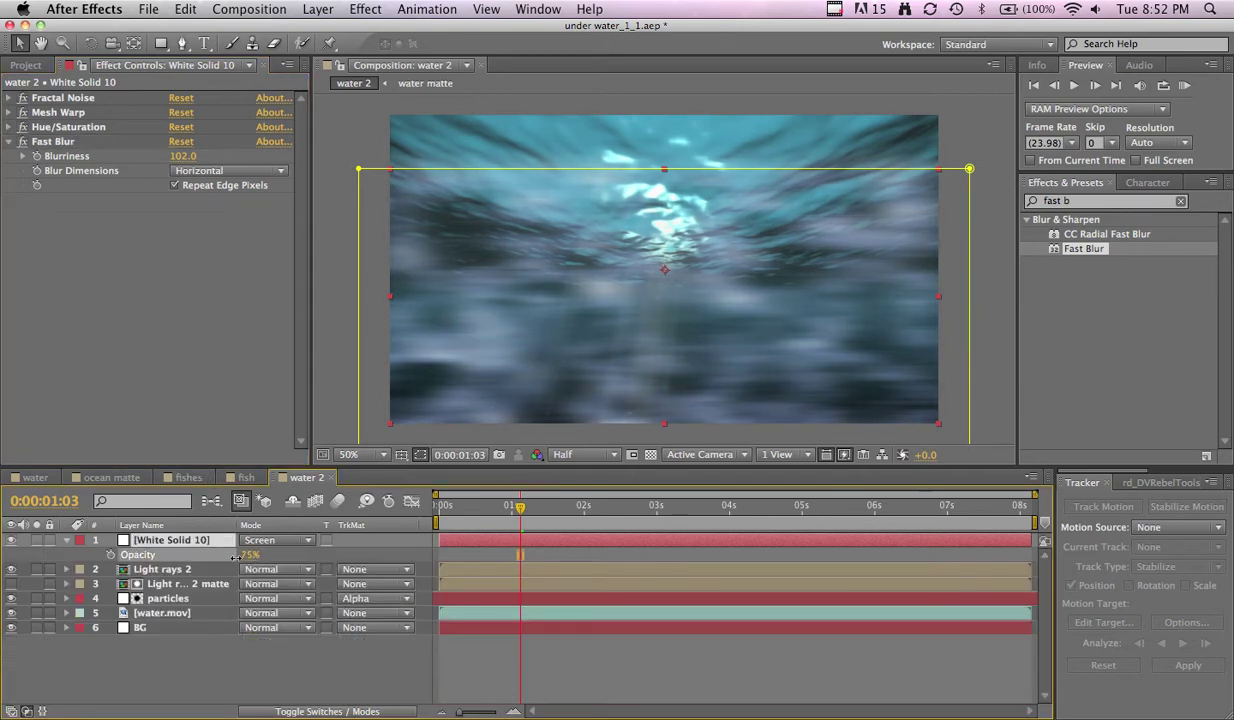
pyautogui.moveTo(235, 557); pyautogui.dragTo(227, 557)
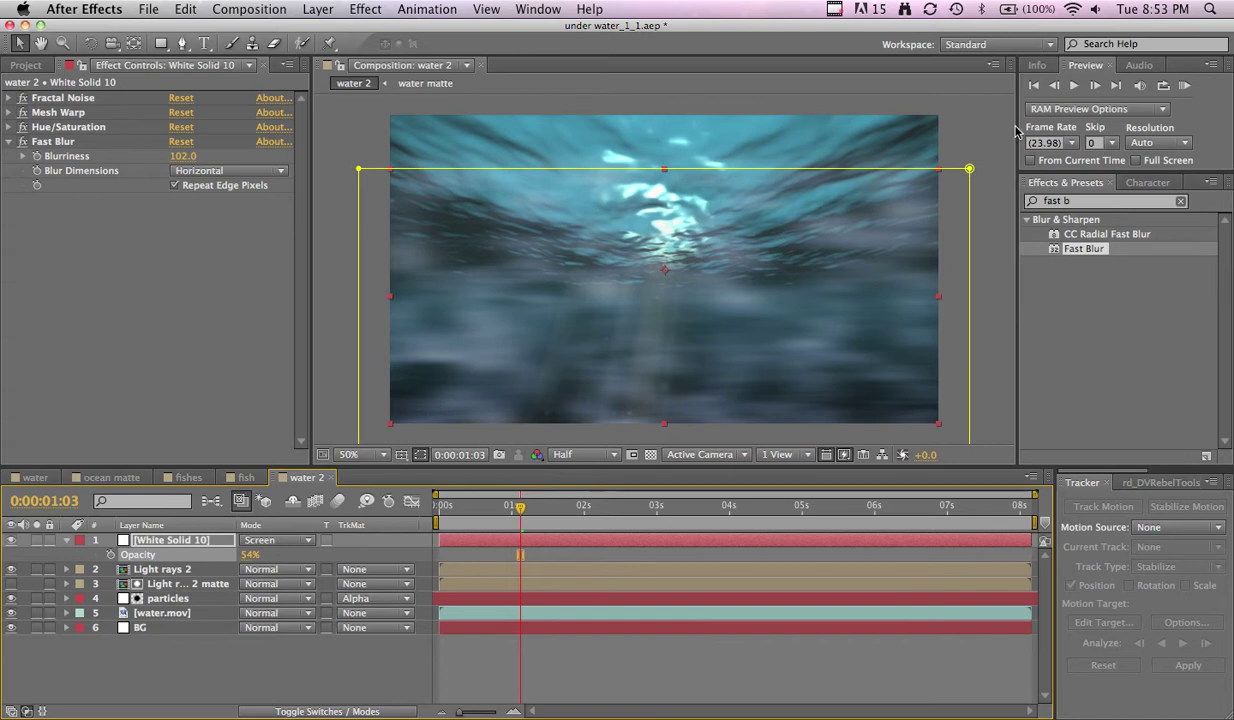
# - Apply Curves to White Solid 10 and bow the RGB curve down with two points
pyautogui.click(1086, 202)
pyautogui.press('super+a')
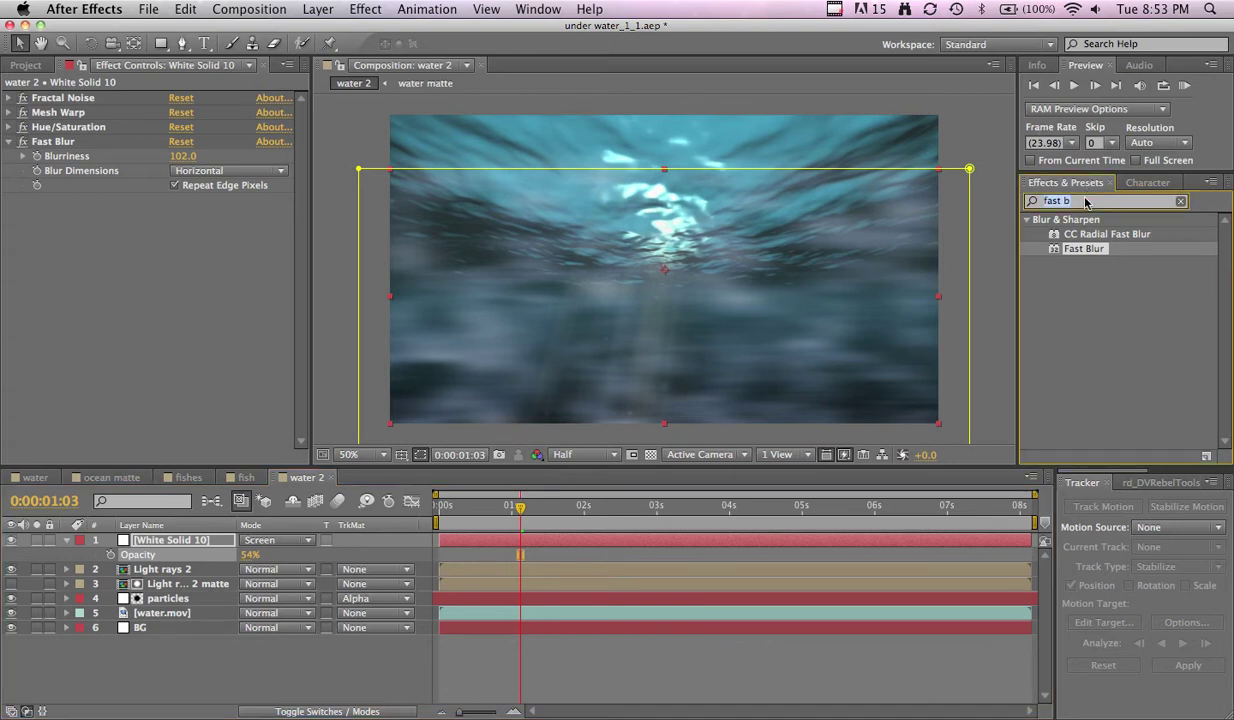
pyautogui.write('curv')
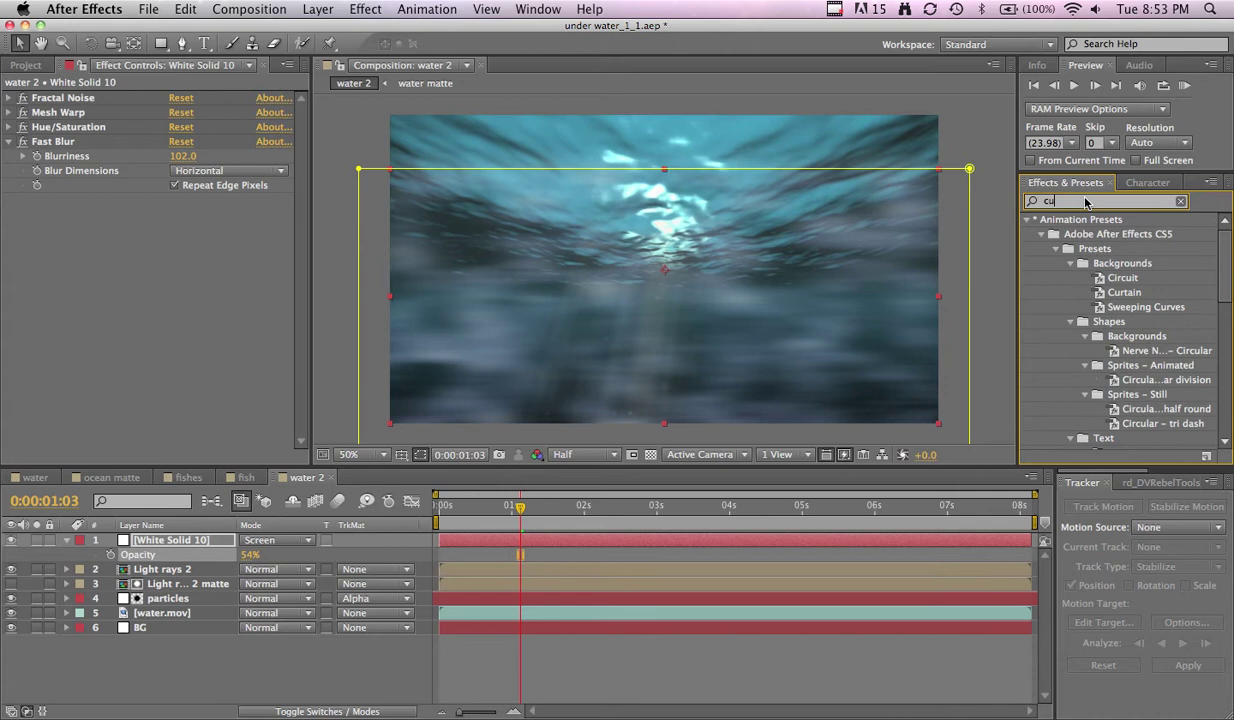
pyautogui.click(1078, 309)
pyautogui.moveTo(1078, 311); pyautogui.dragTo(118, 192)
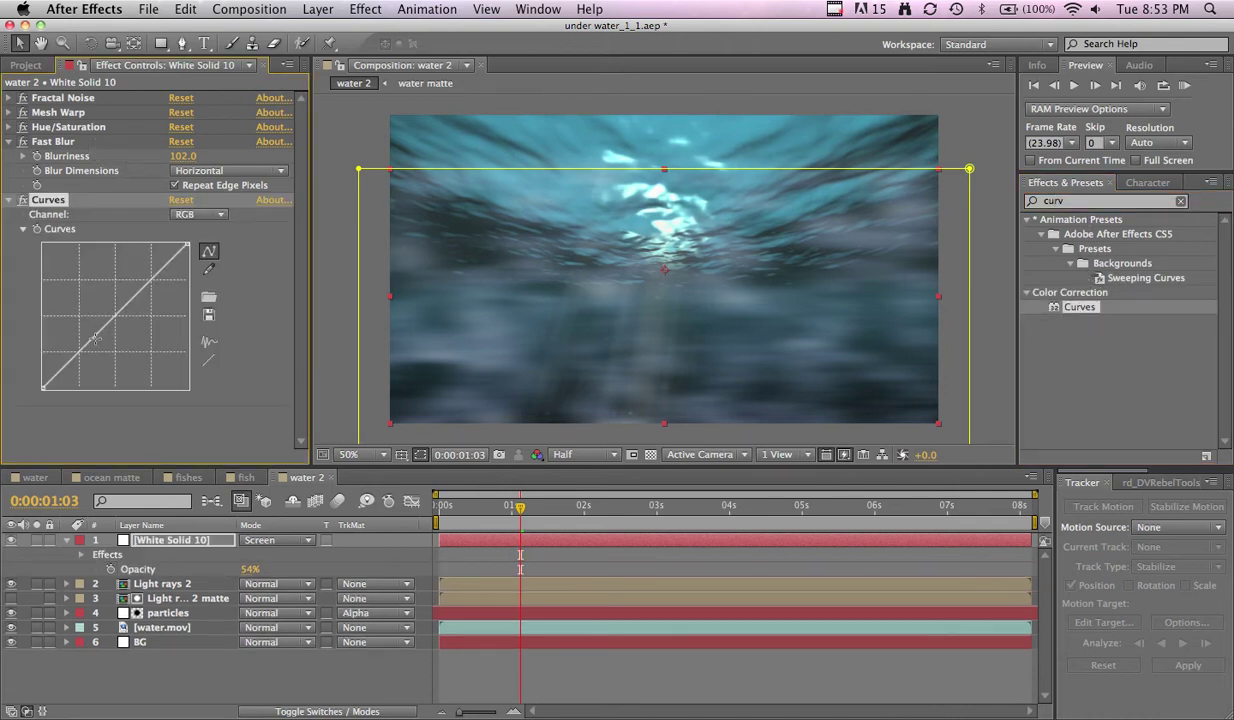
pyautogui.moveTo(95, 338); pyautogui.dragTo(92, 362)
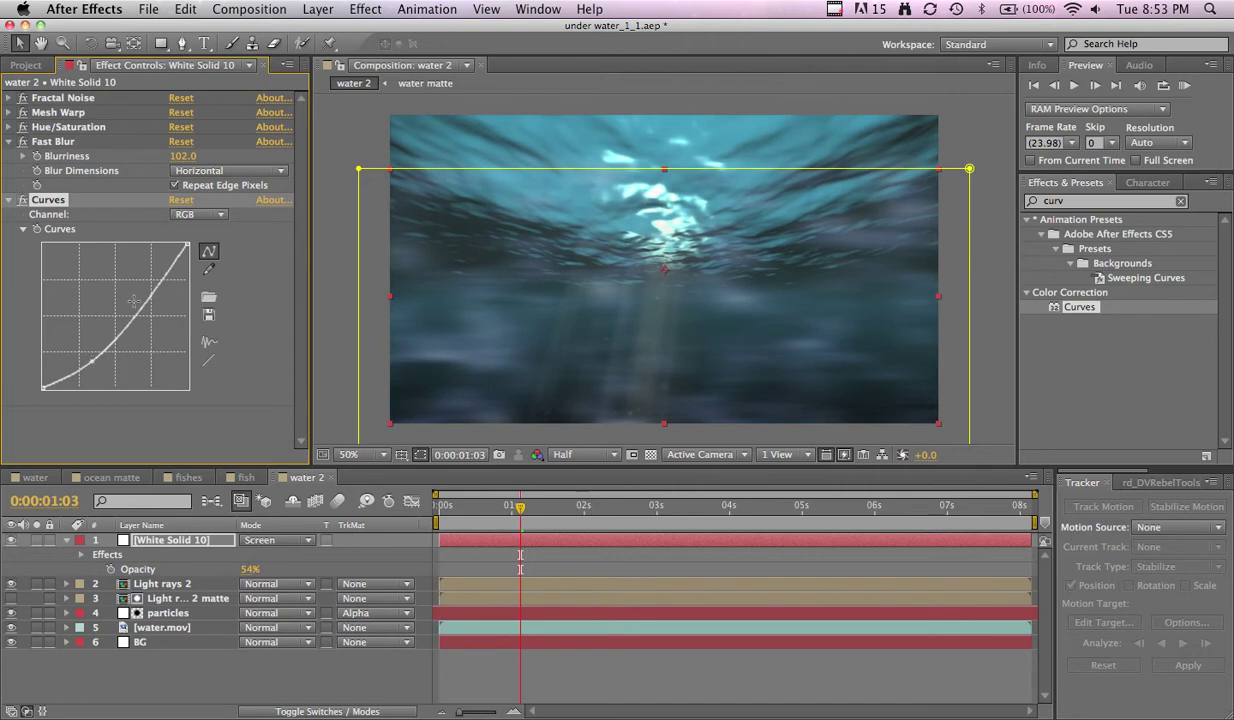
pyautogui.moveTo(133, 301)
pyautogui.mouseDown()
pyautogui.moveTo(150, 300)
pyautogui.moveTo(136, 285)
pyautogui.moveTo(163, 318)
pyautogui.moveTo(156, 299)
pyautogui.mouseUp()
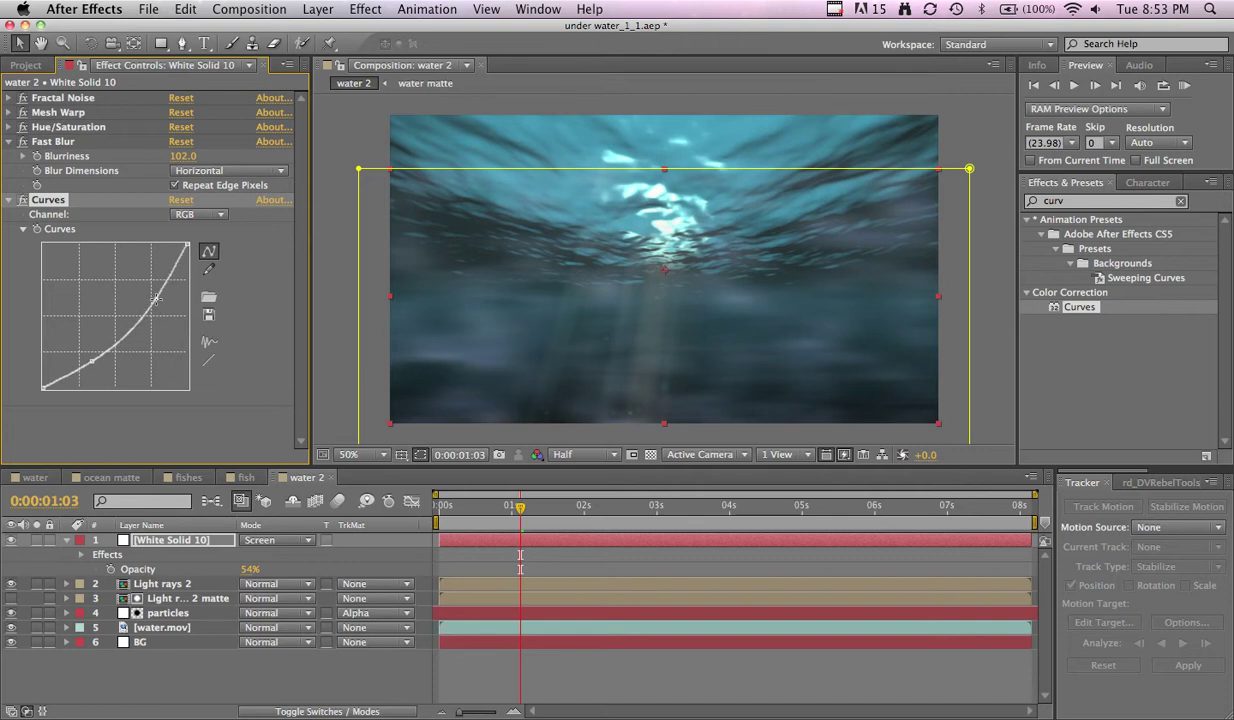
# - Scrub the timeline to check the darker haze at Full resolution
pyautogui.moveTo(449, 495); pyautogui.dragTo(606, 495)
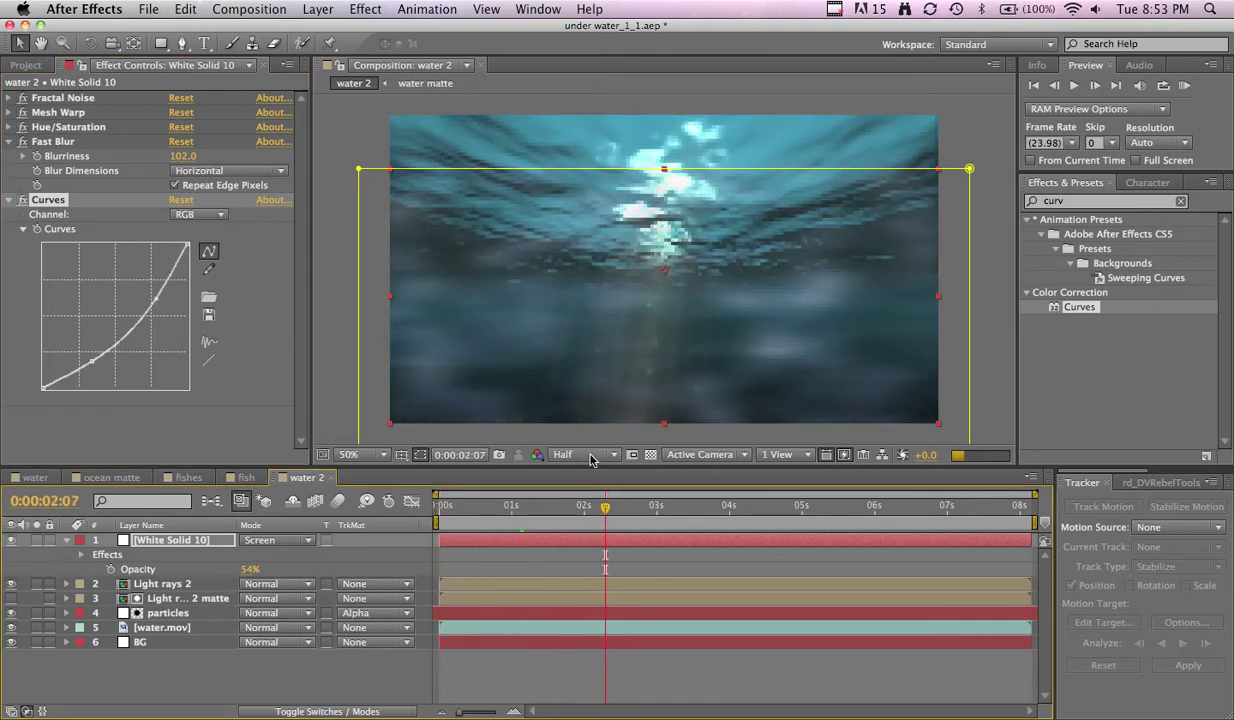
pyautogui.click(585, 454)
pyautogui.click(577, 496)
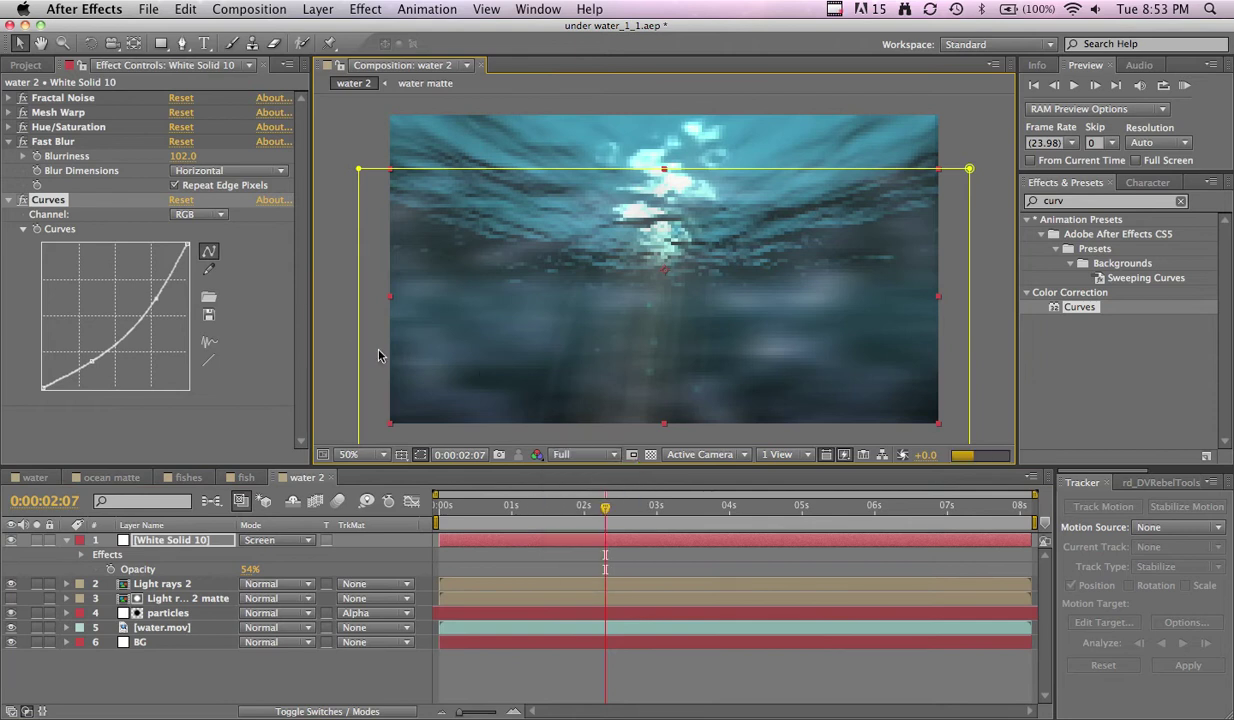
pyautogui.click(342, 352)
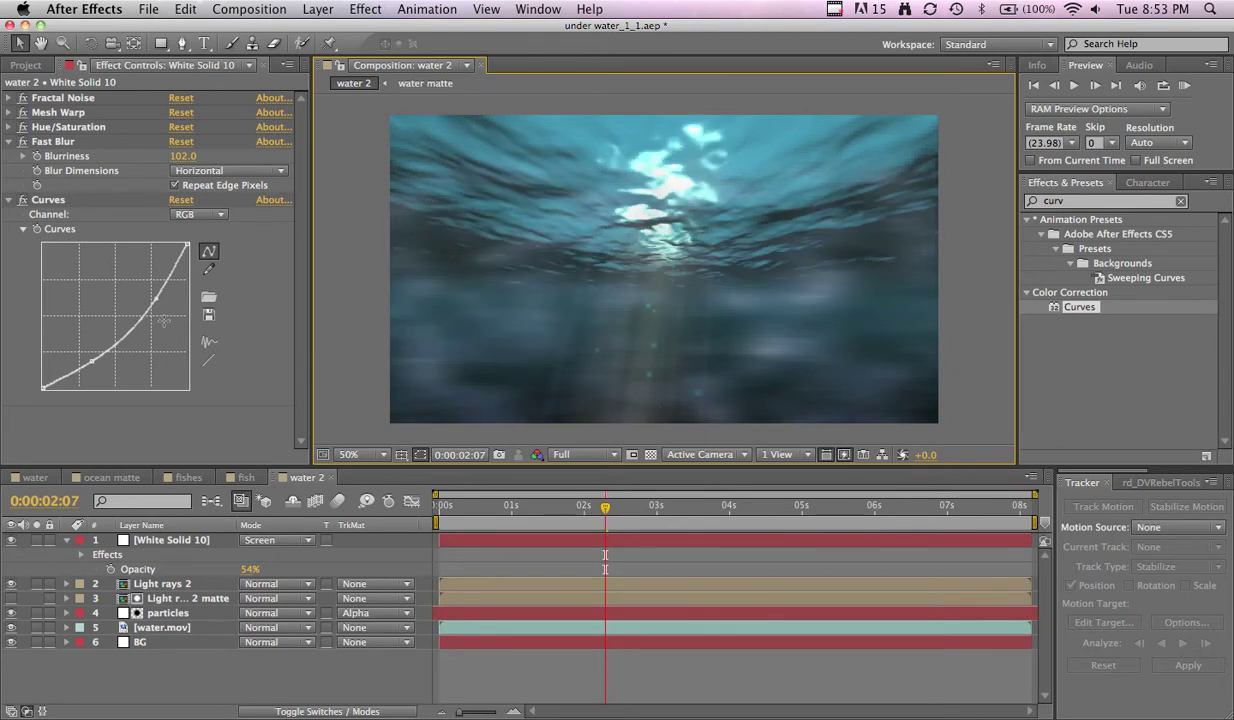
pyautogui.click(32, 477)
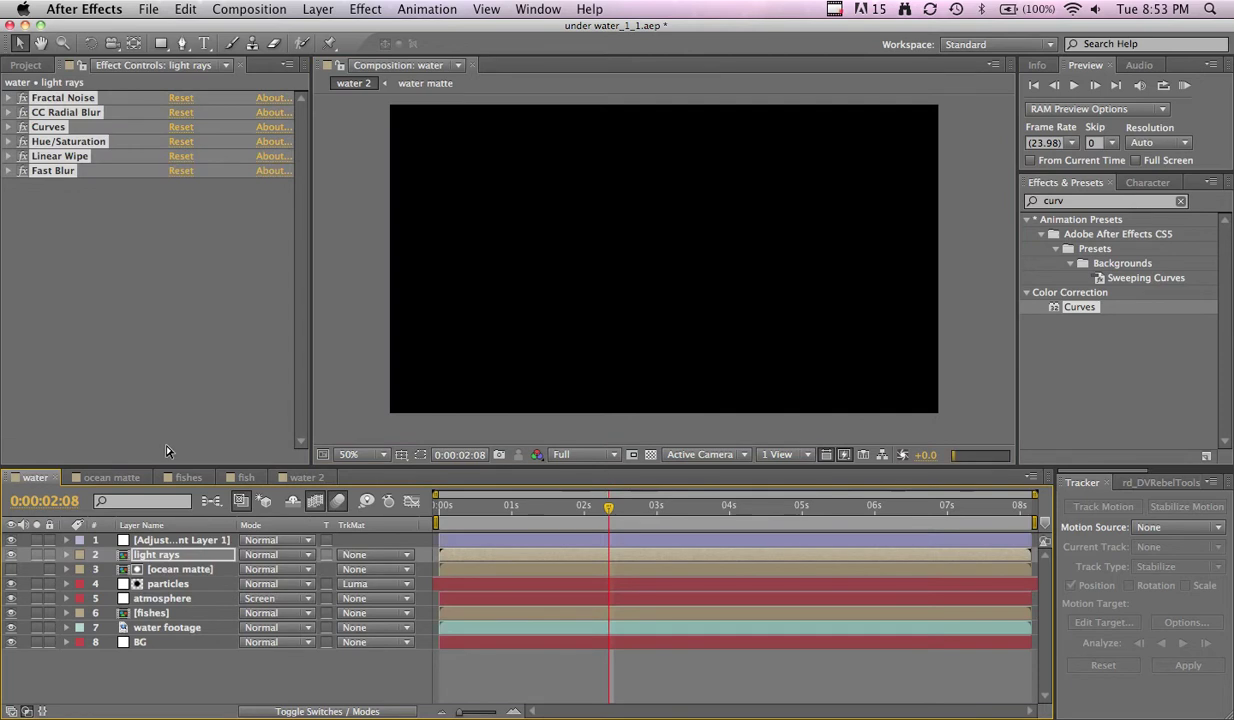
pyautogui.click(128, 682)
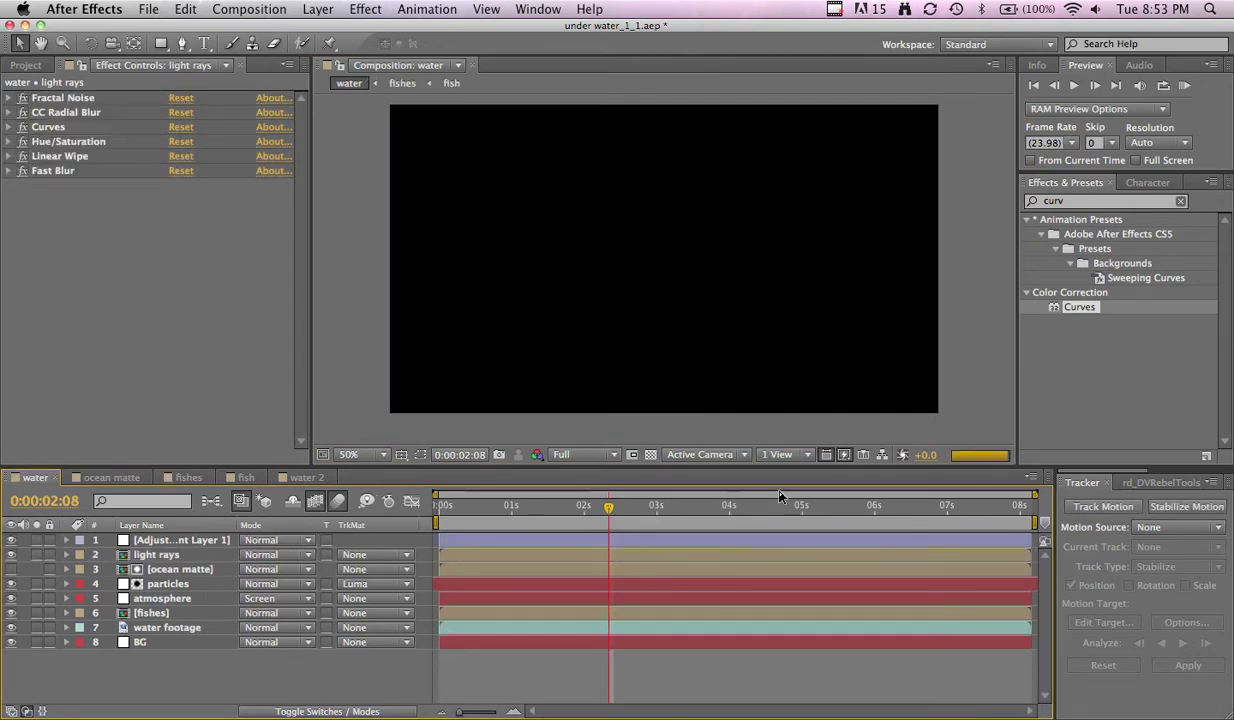
pyautogui.click(184, 597)
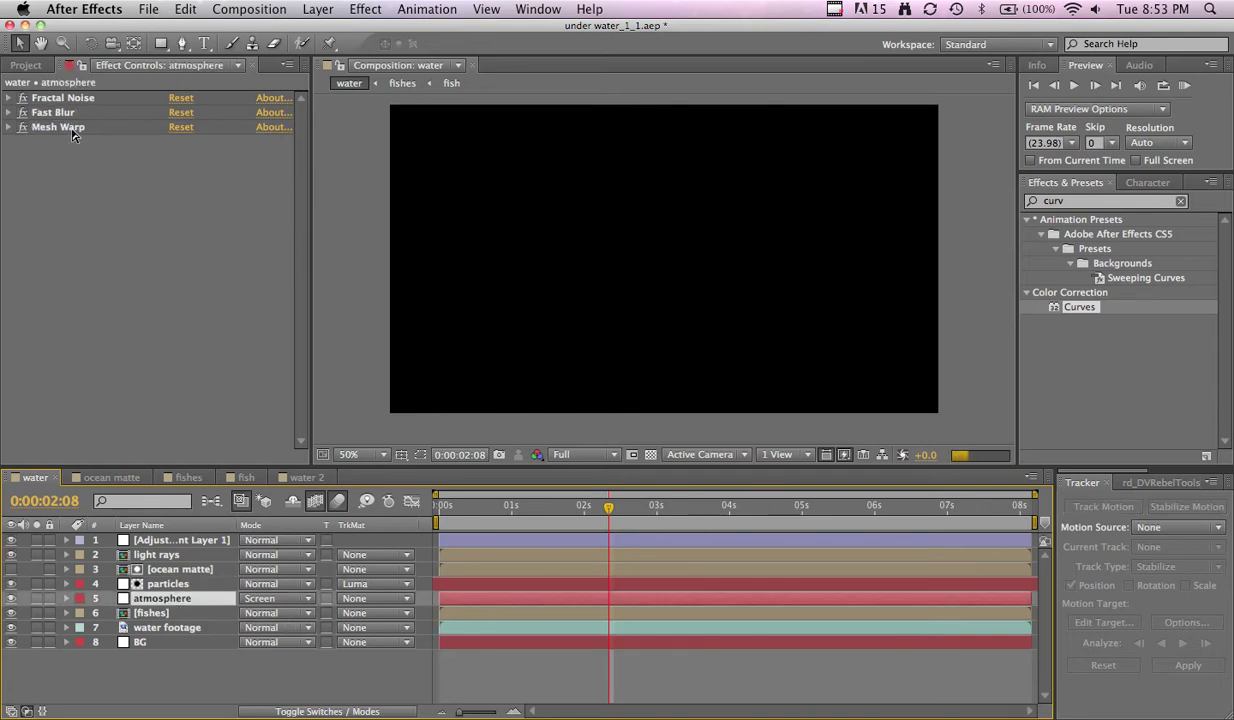
pyautogui.click(76, 98)
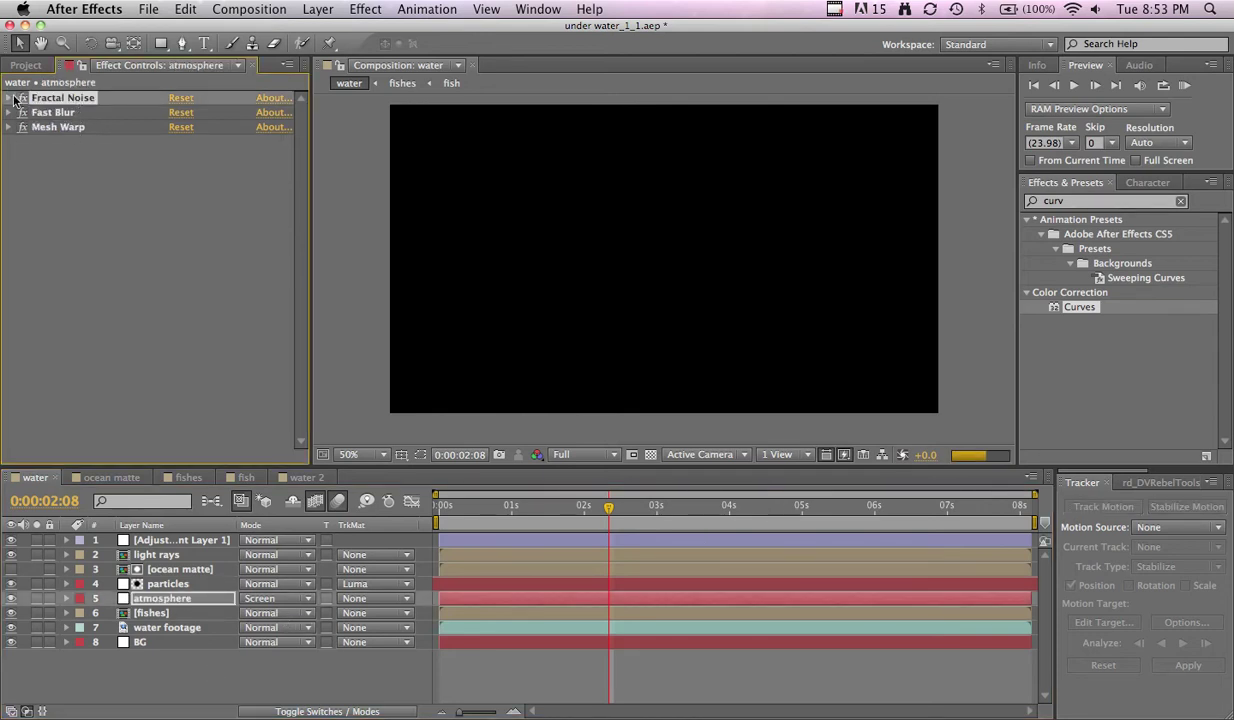
pyautogui.click(9, 98)
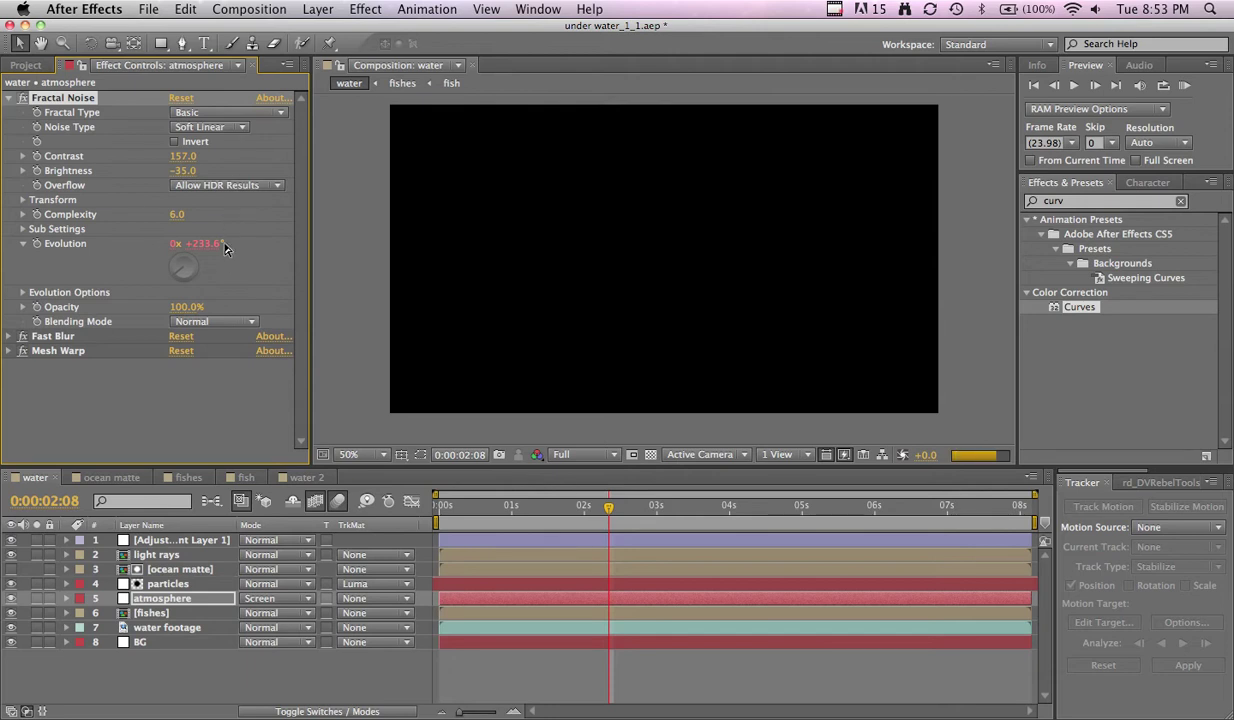
pyautogui.click(191, 599)
pyautogui.press('e')
pyautogui.press('e')
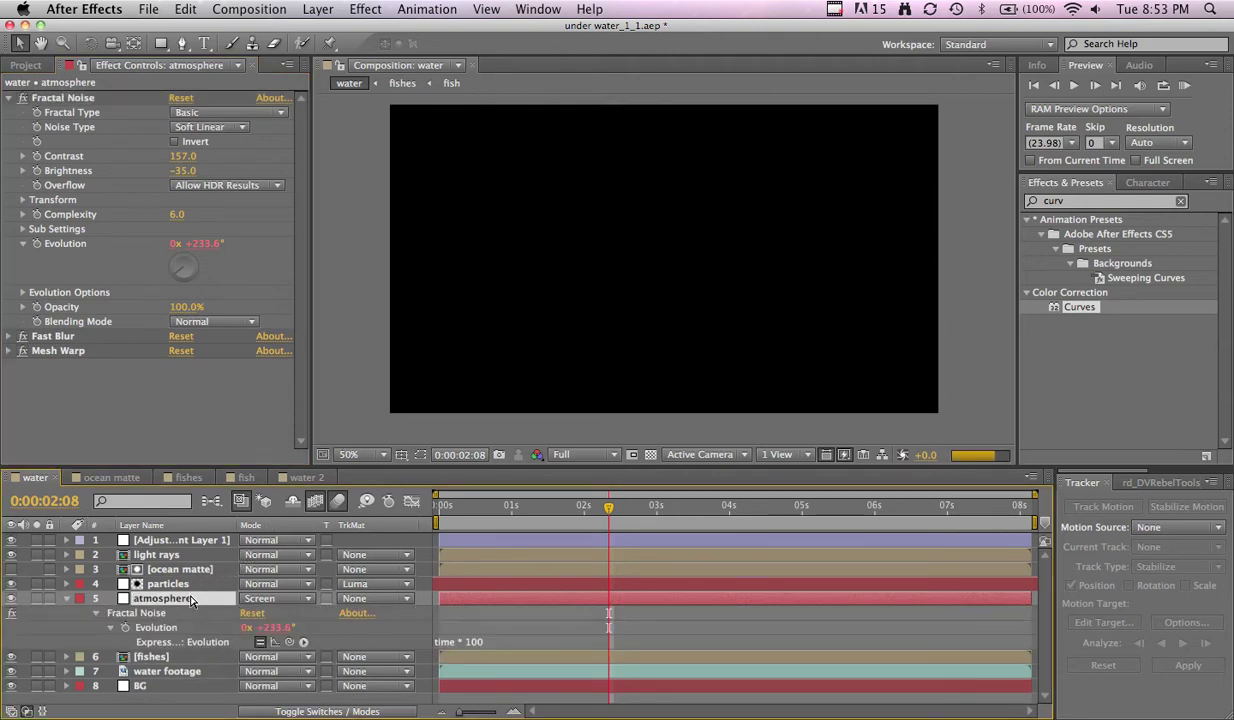
pyautogui.press('e')
pyautogui.press('e')
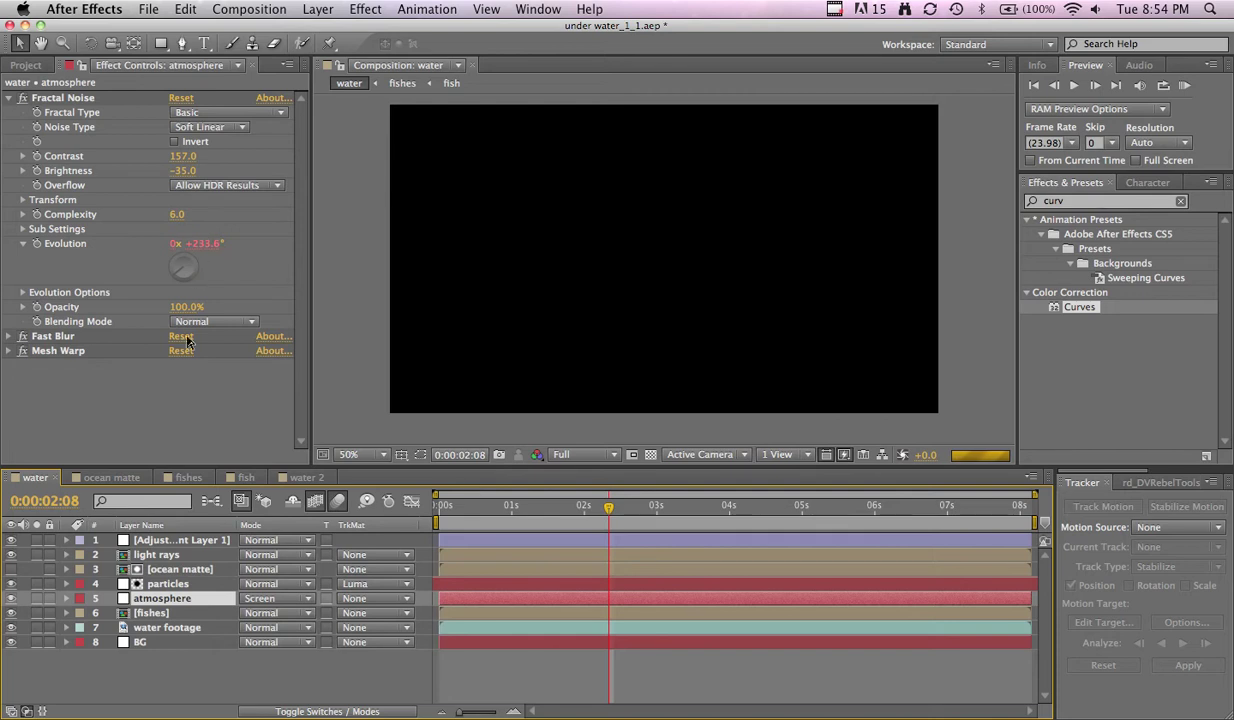
pyautogui.click(57, 352)
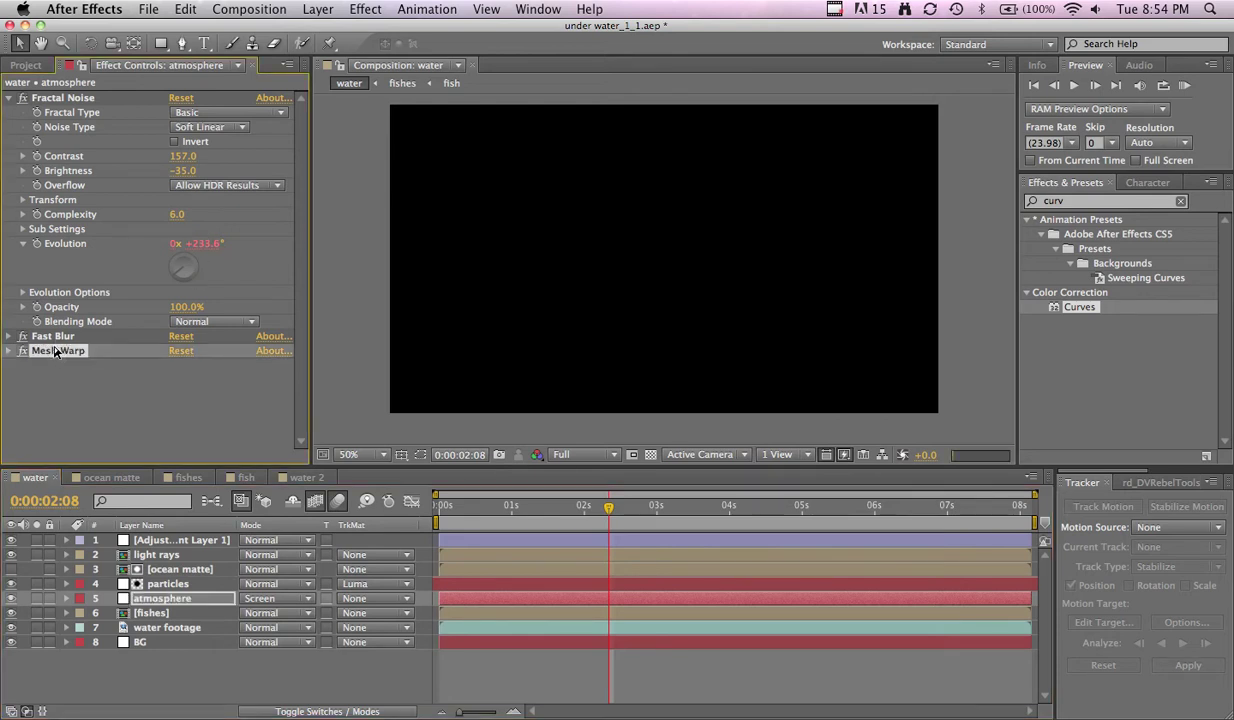
pyautogui.click(9, 337)
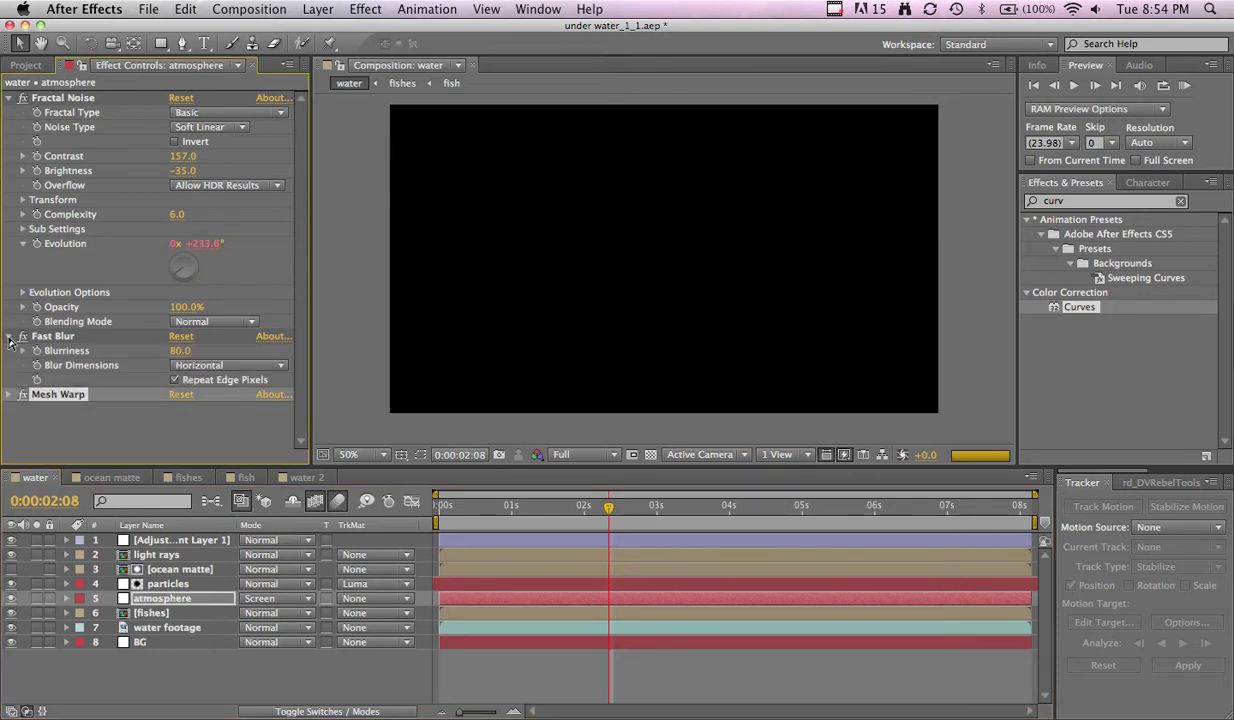
pyautogui.click(9, 338)
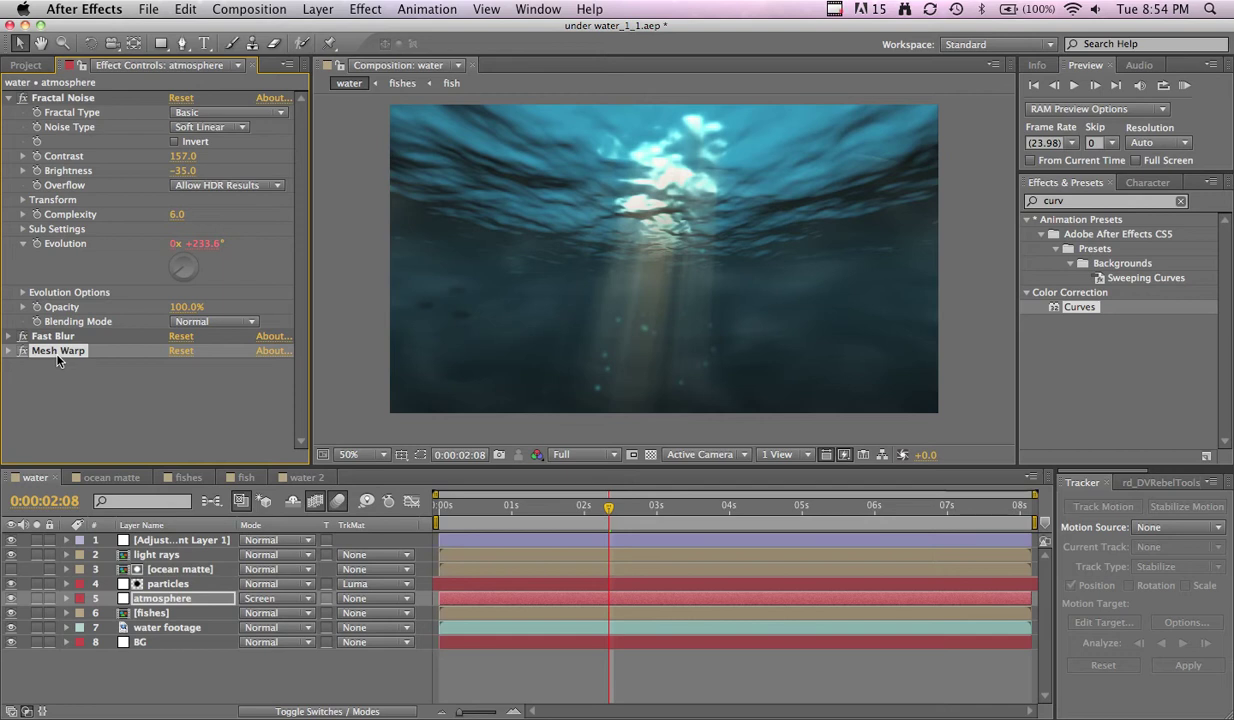
pyautogui.click(306, 477)
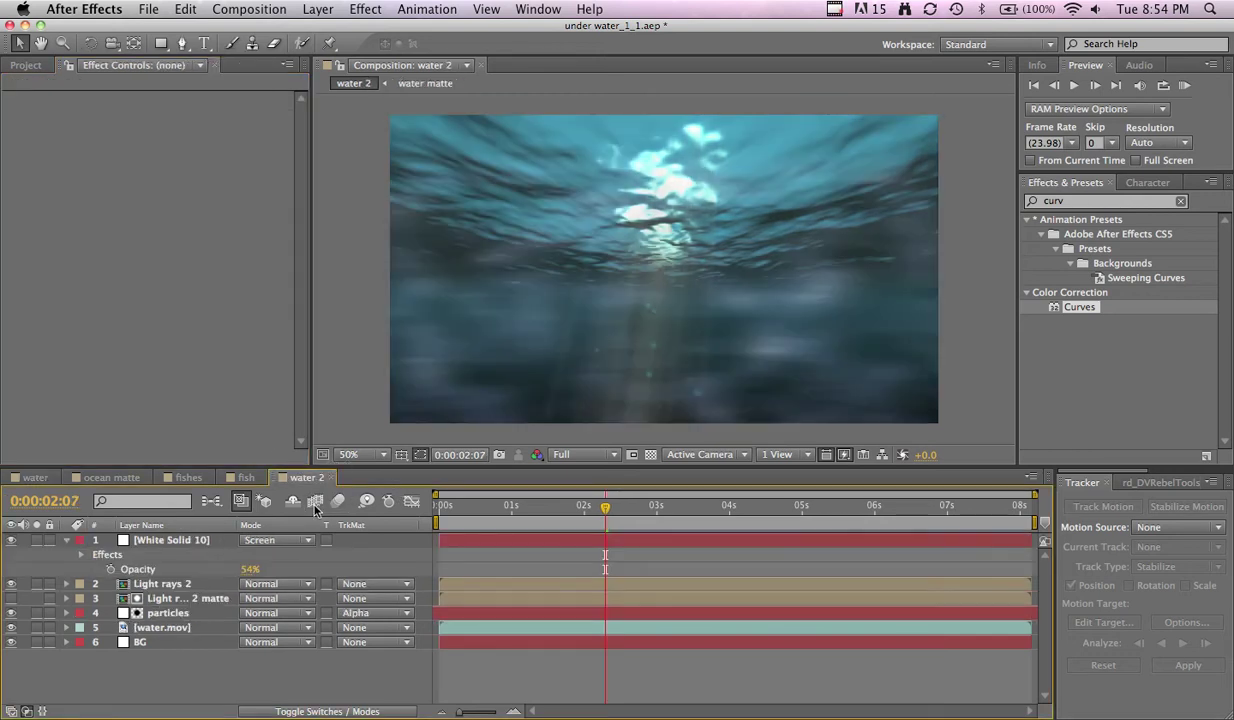
# - Move Mesh Warp below Curves in White Solid 10's effect stack
pyautogui.click(166, 540)
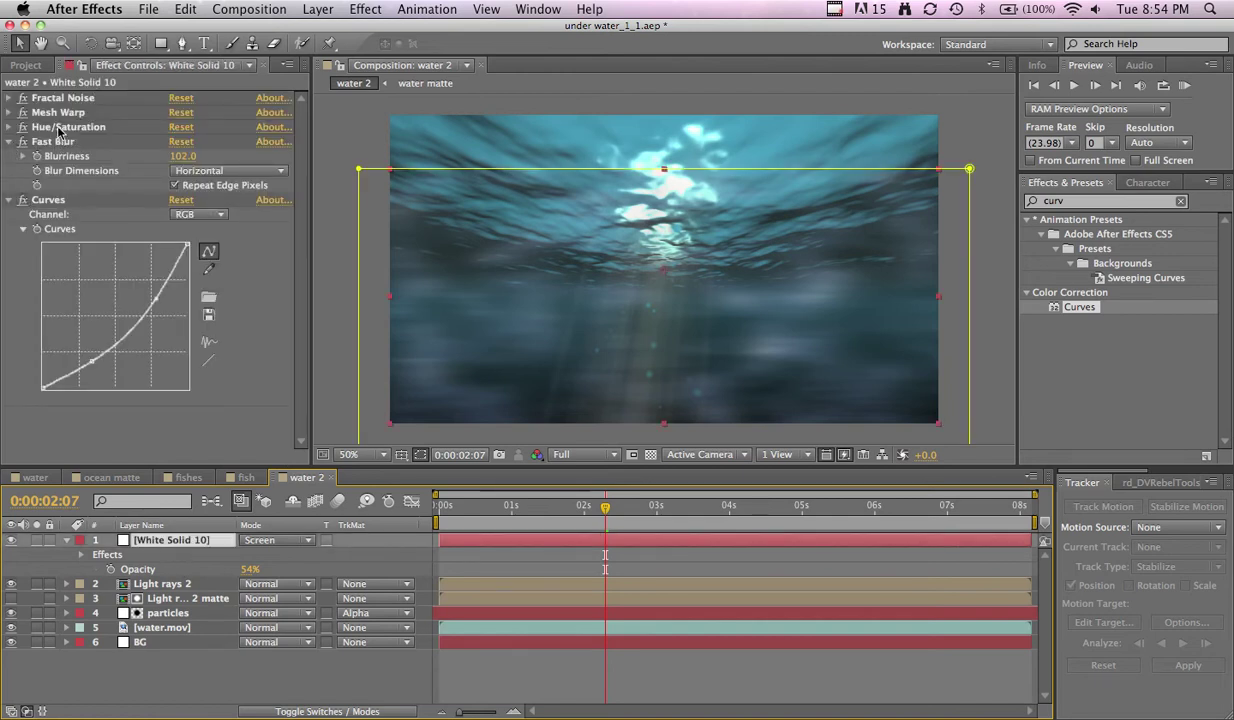
pyautogui.moveTo(58, 112); pyautogui.dragTo(80, 330)
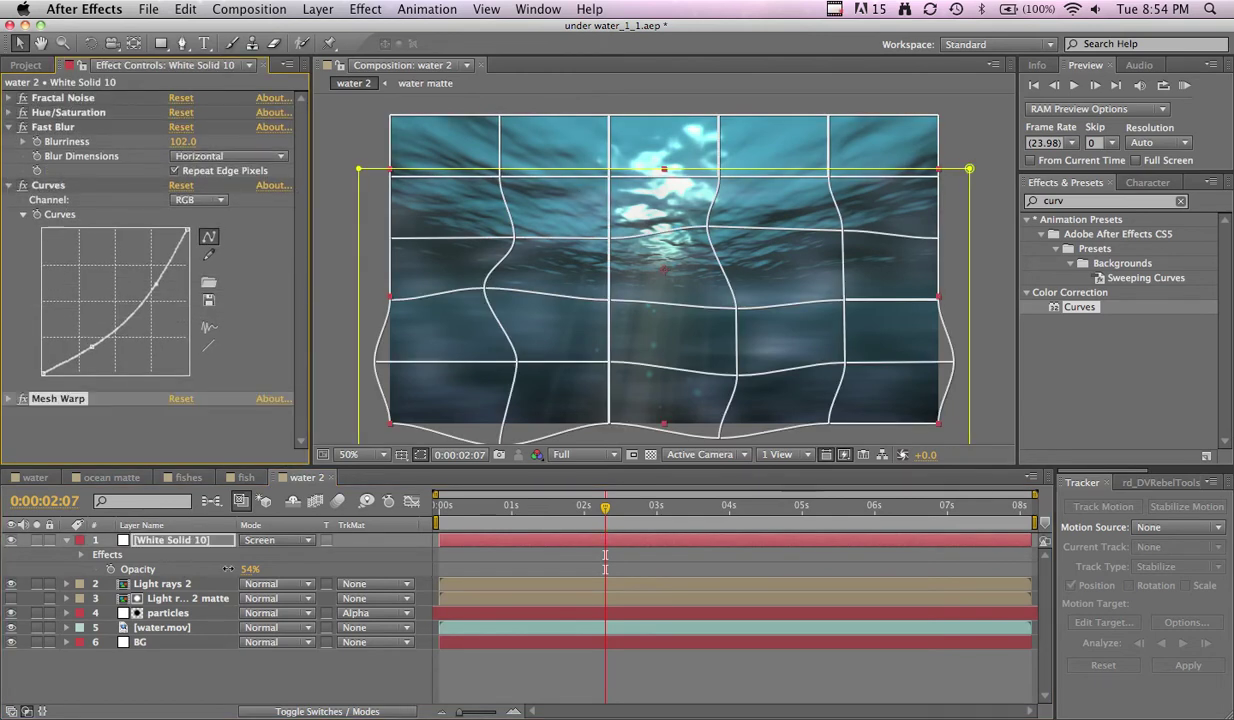
pyautogui.click(323, 430)
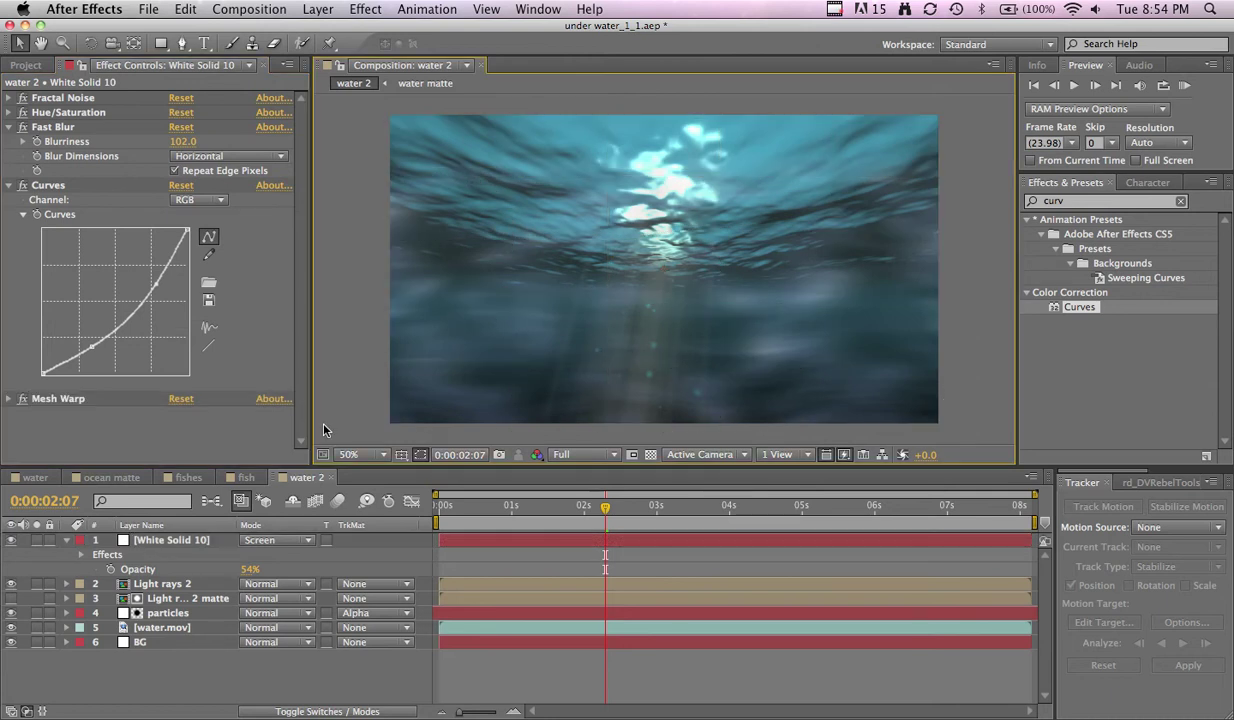
# - Nudge a Curves point slightly and collapse the Curves and Fast Blur settings
pyautogui.click(96, 351)
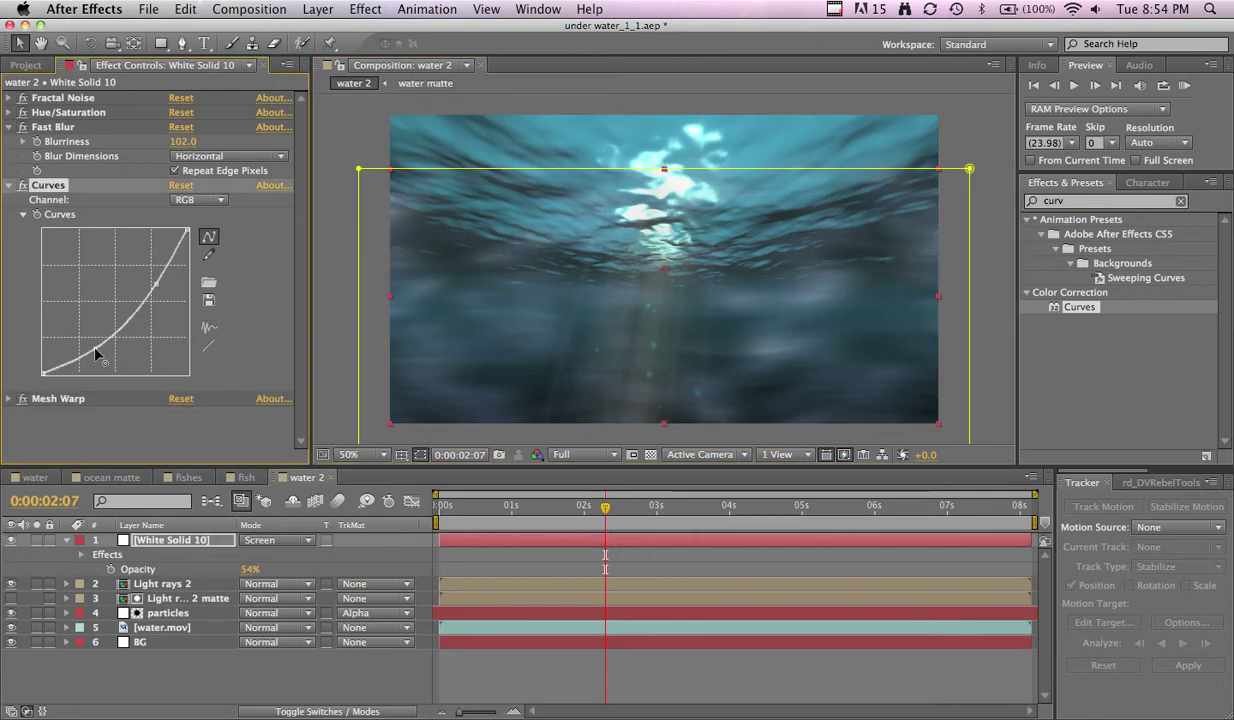
pyautogui.moveTo(96, 352); pyautogui.dragTo(96, 357)
pyautogui.click(9, 185)
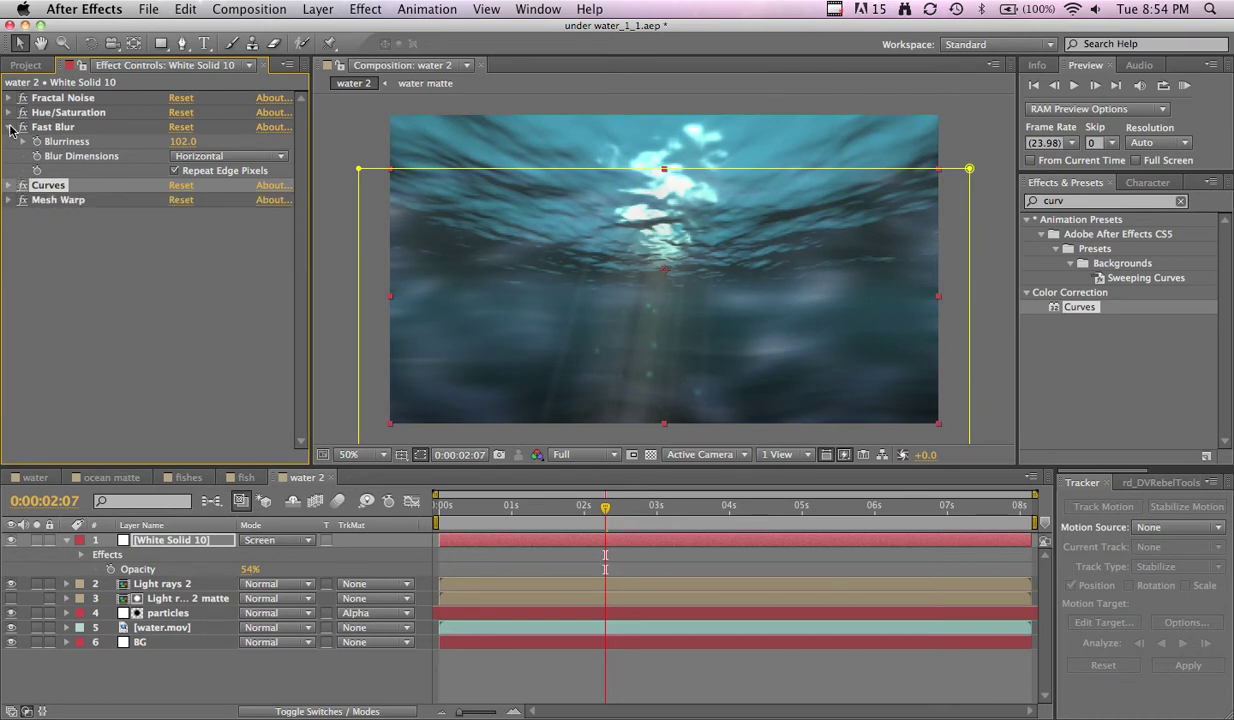
pyautogui.click(10, 127)
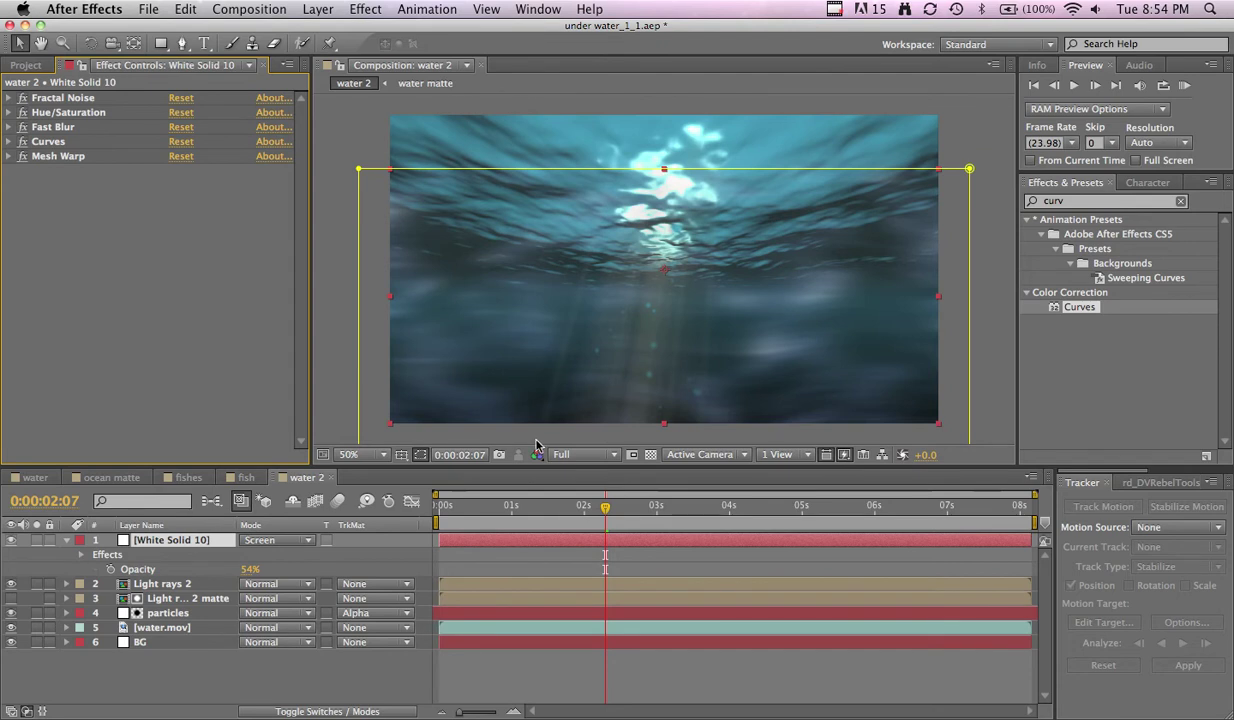
pyautogui.click(355, 665)
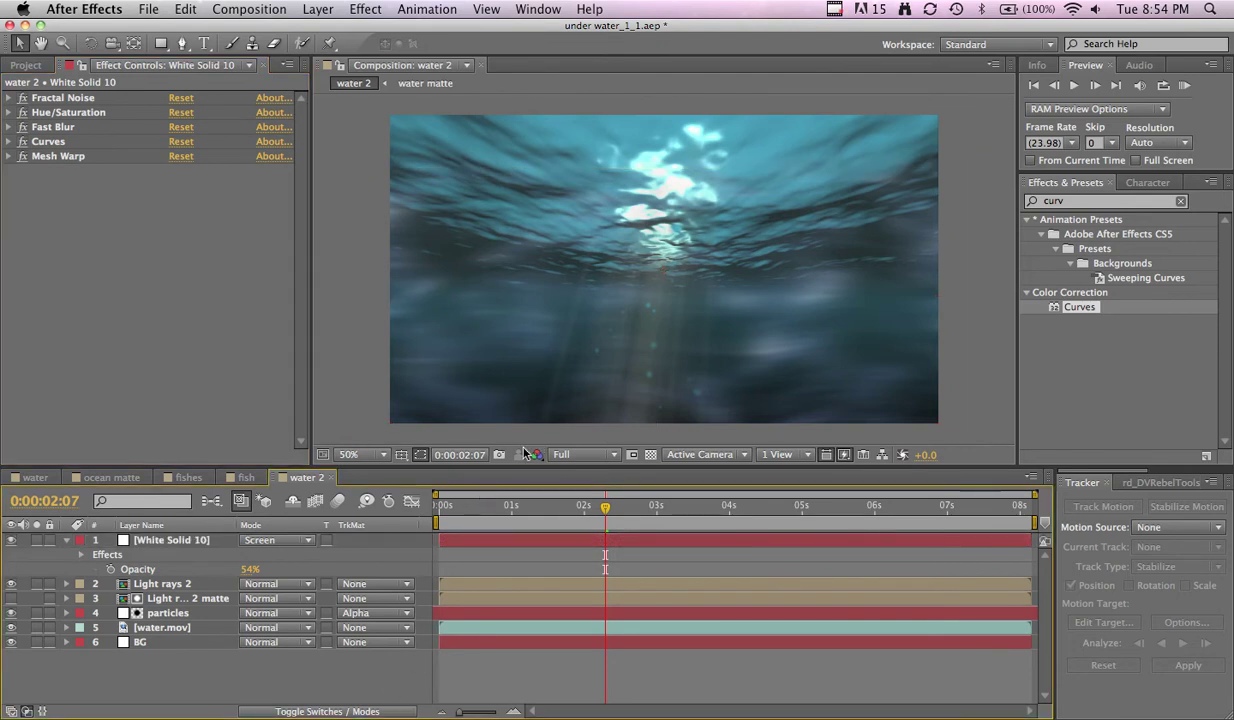
pyautogui.click(178, 612)
# - Apply Glow to particles (threshold 60%, radius 10, intensity 1.0) and set opacity 49%
pyautogui.click(1088, 203)
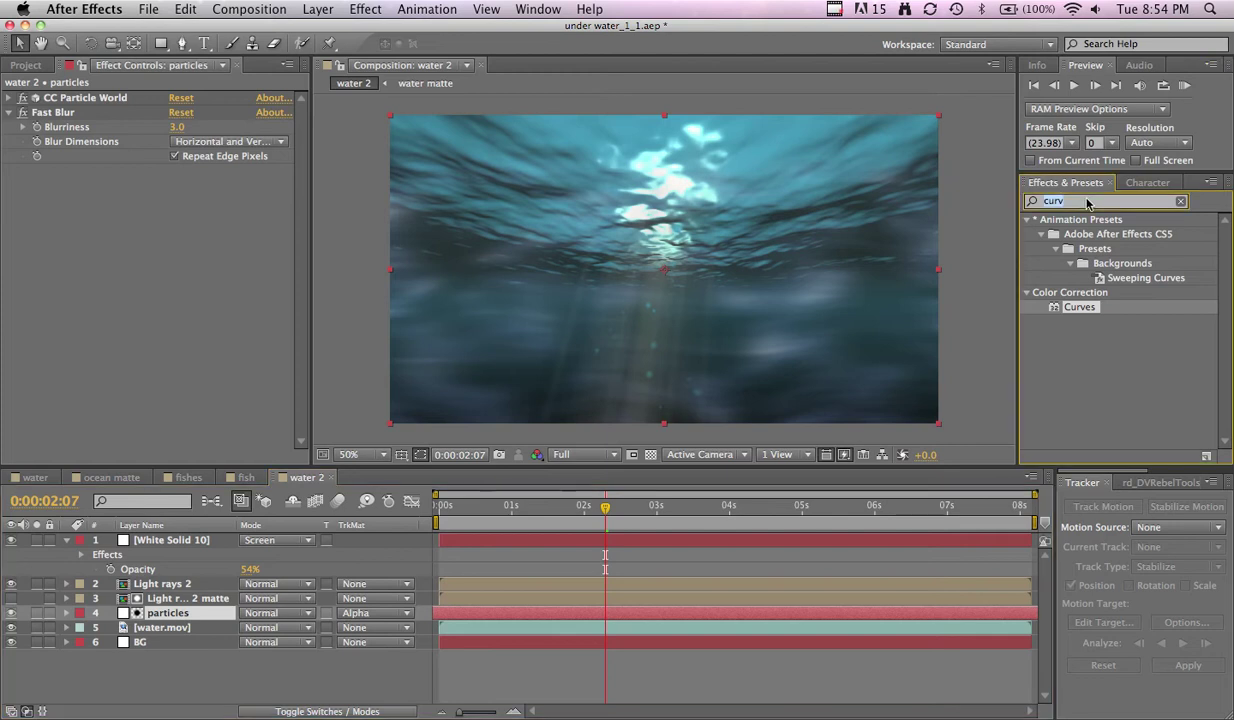
pyautogui.write('glow')
pyautogui.scroll(-5, 1092, 278)
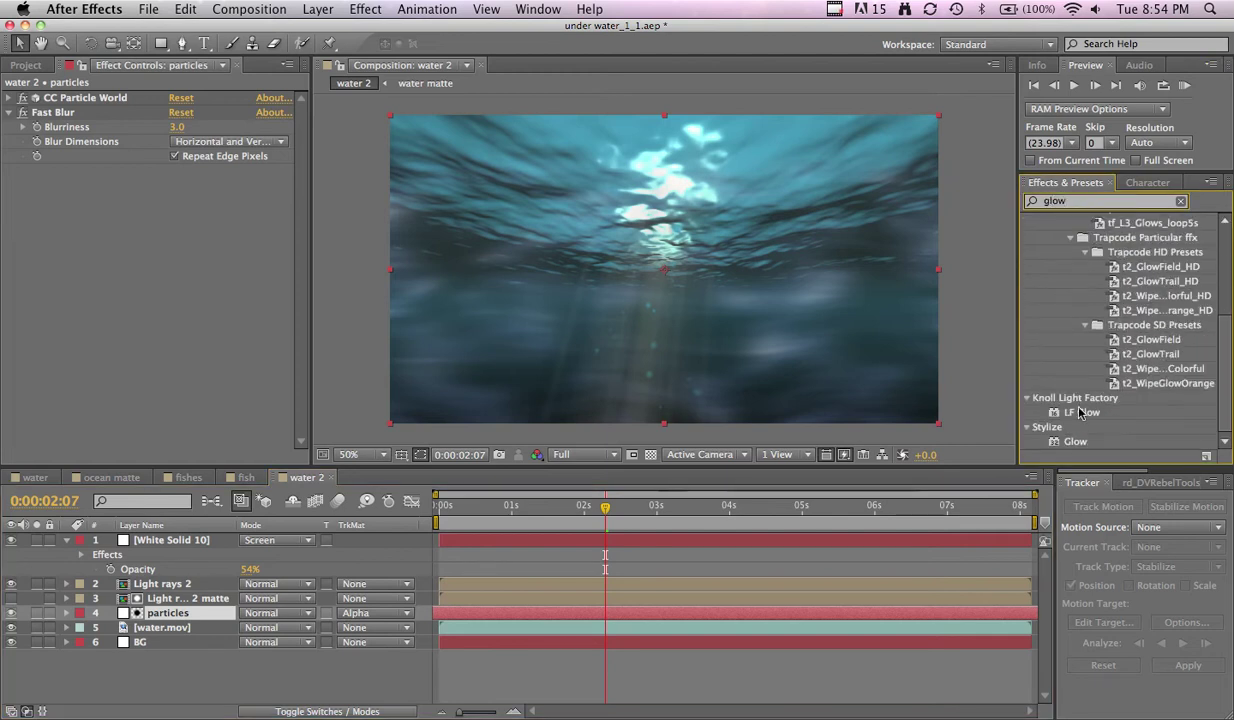
pyautogui.moveTo(1075, 441); pyautogui.dragTo(238, 268)
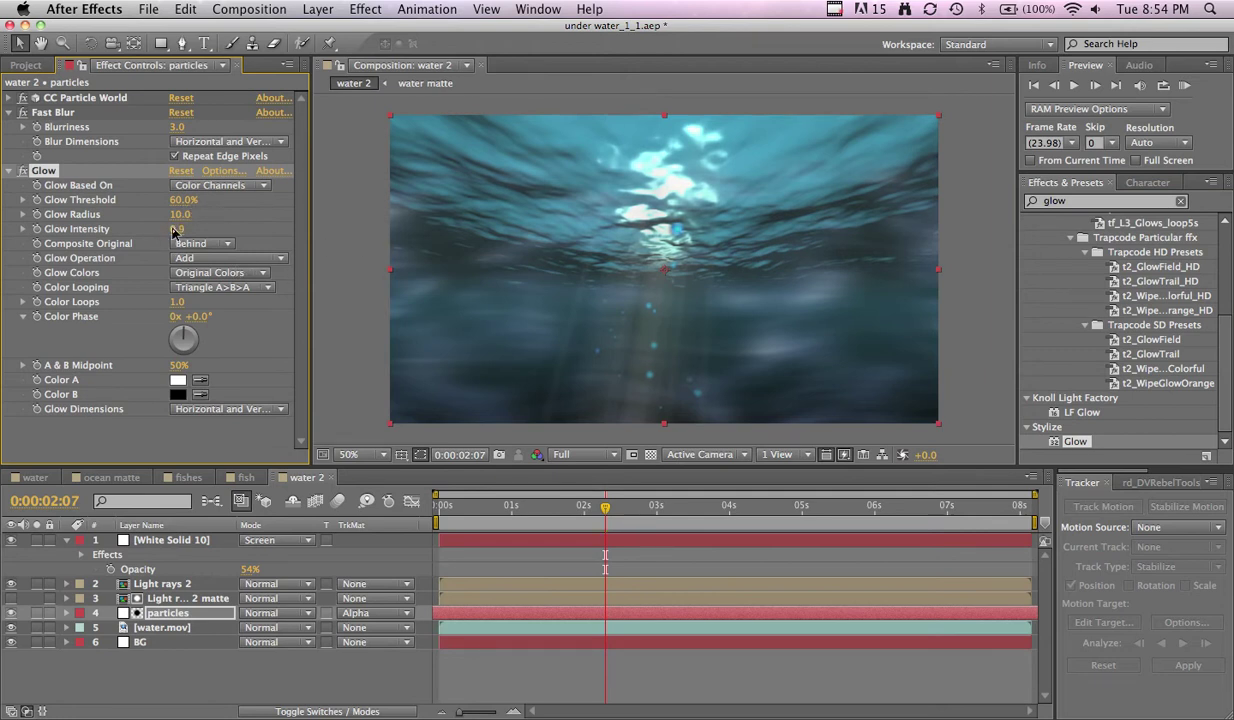
pyautogui.click(170, 610)
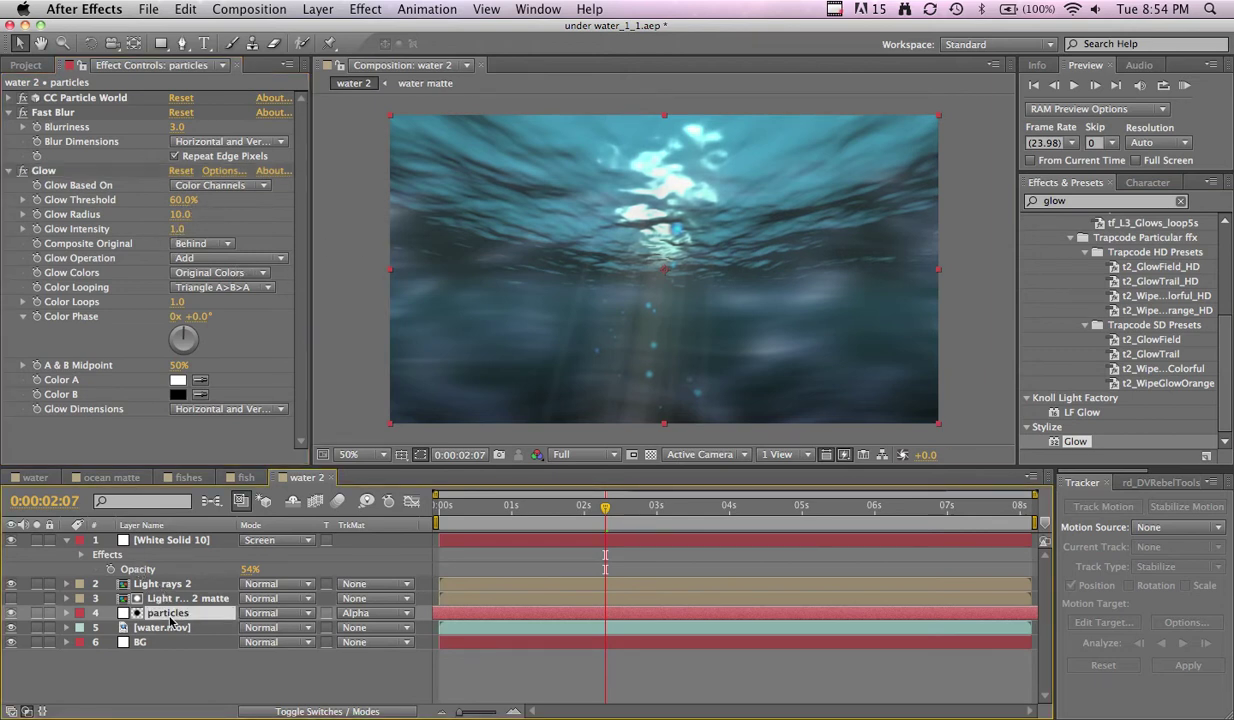
pyautogui.hotkey('alt', 'shift', 't')
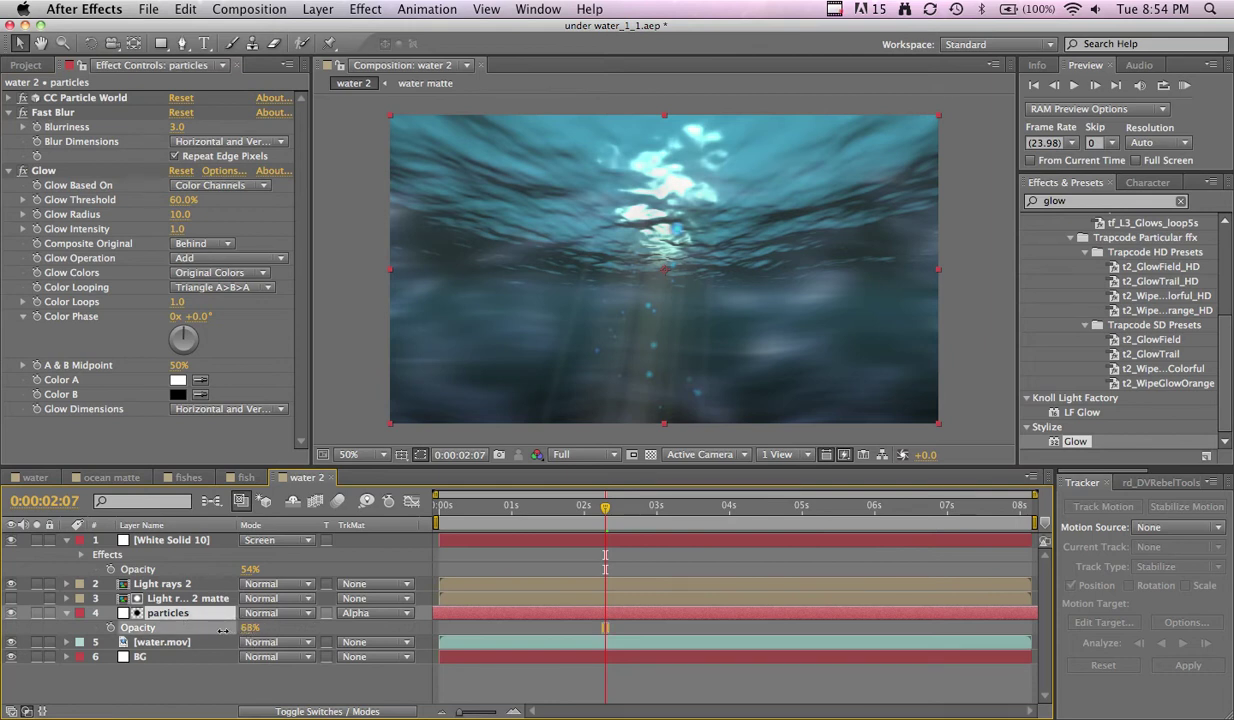
pyautogui.press('Return')
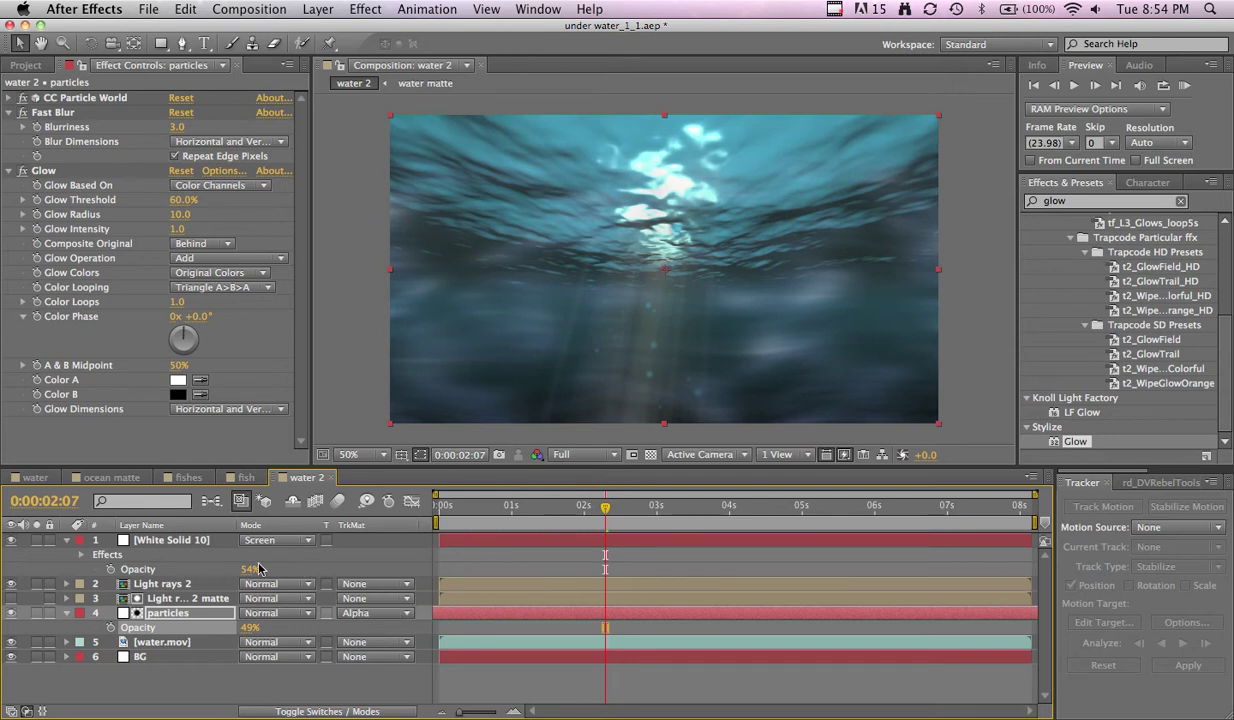
pyautogui.click(67, 541)
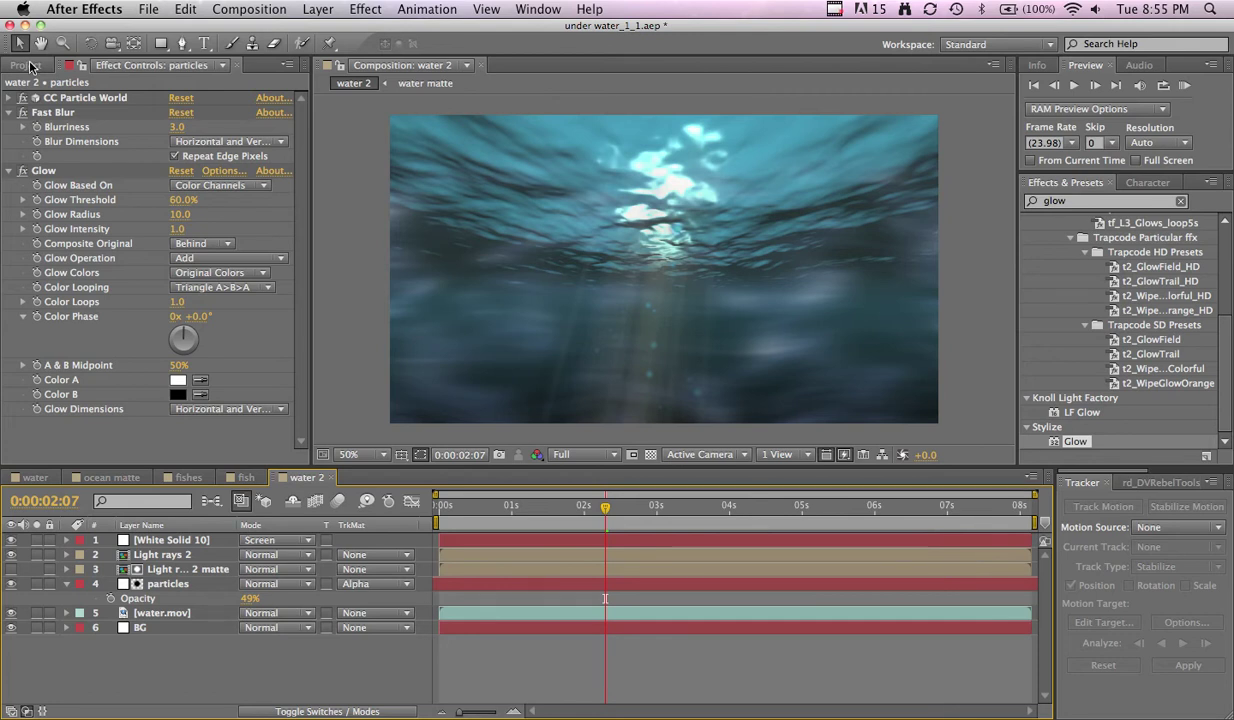
# - Create a new 200×200 px composition, Comp 3
pyautogui.click(28, 65)
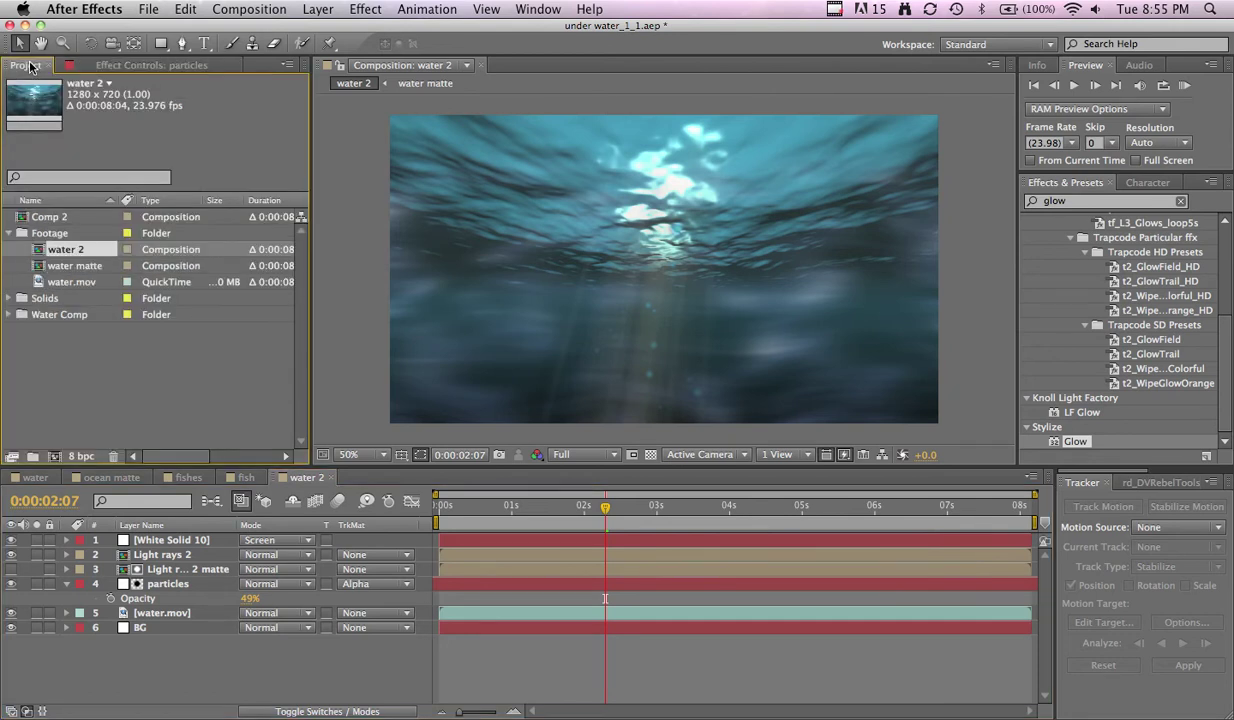
pyautogui.click(55, 456)
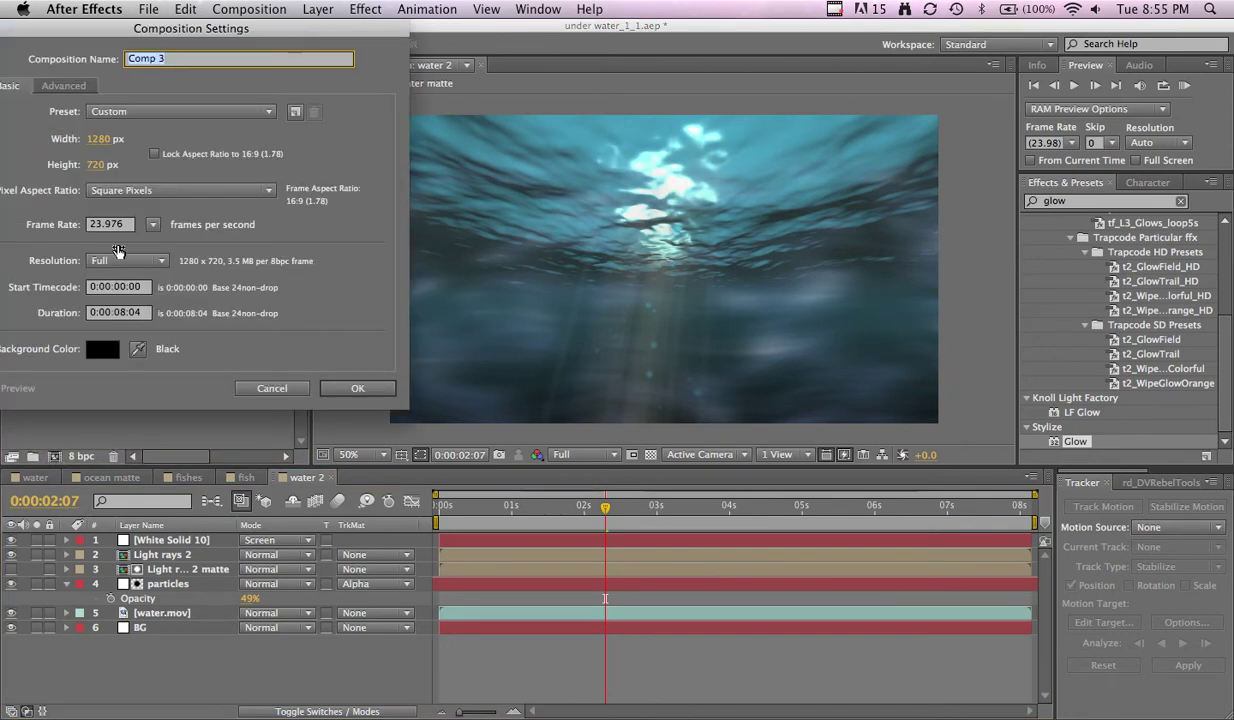
pyautogui.click(100, 145)
pyautogui.write('200')
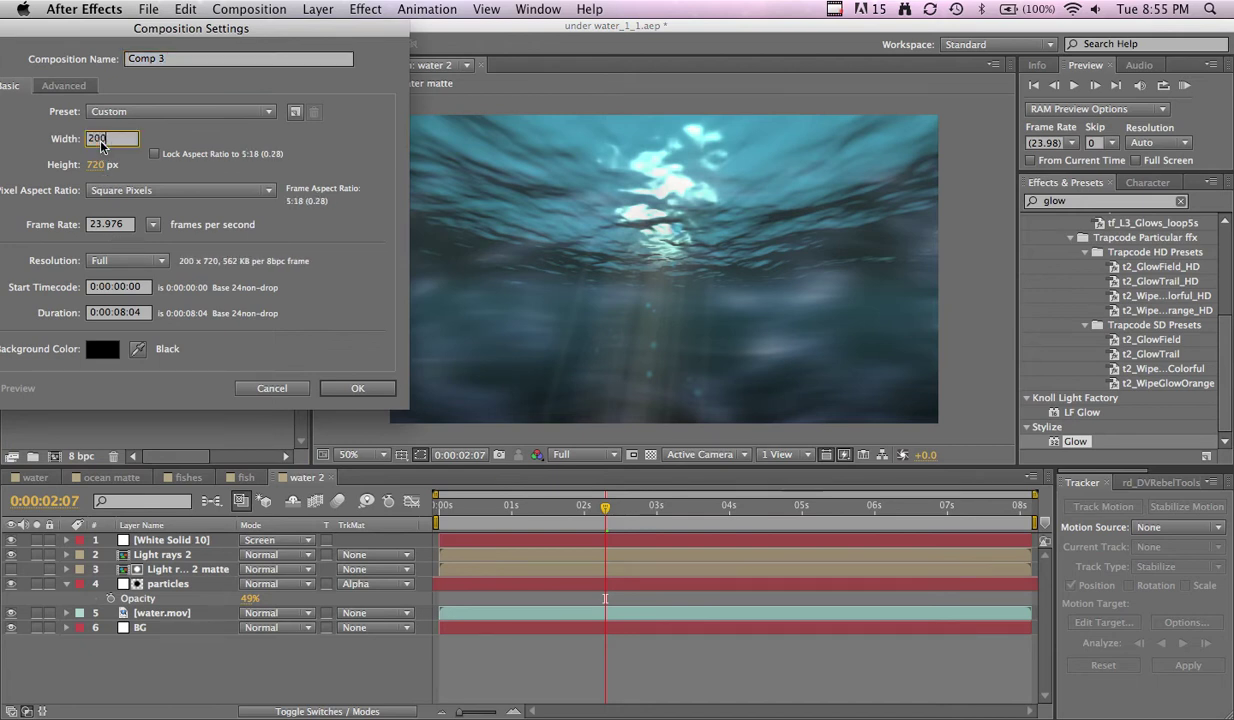
pyautogui.click(98, 166)
pyautogui.write('200')
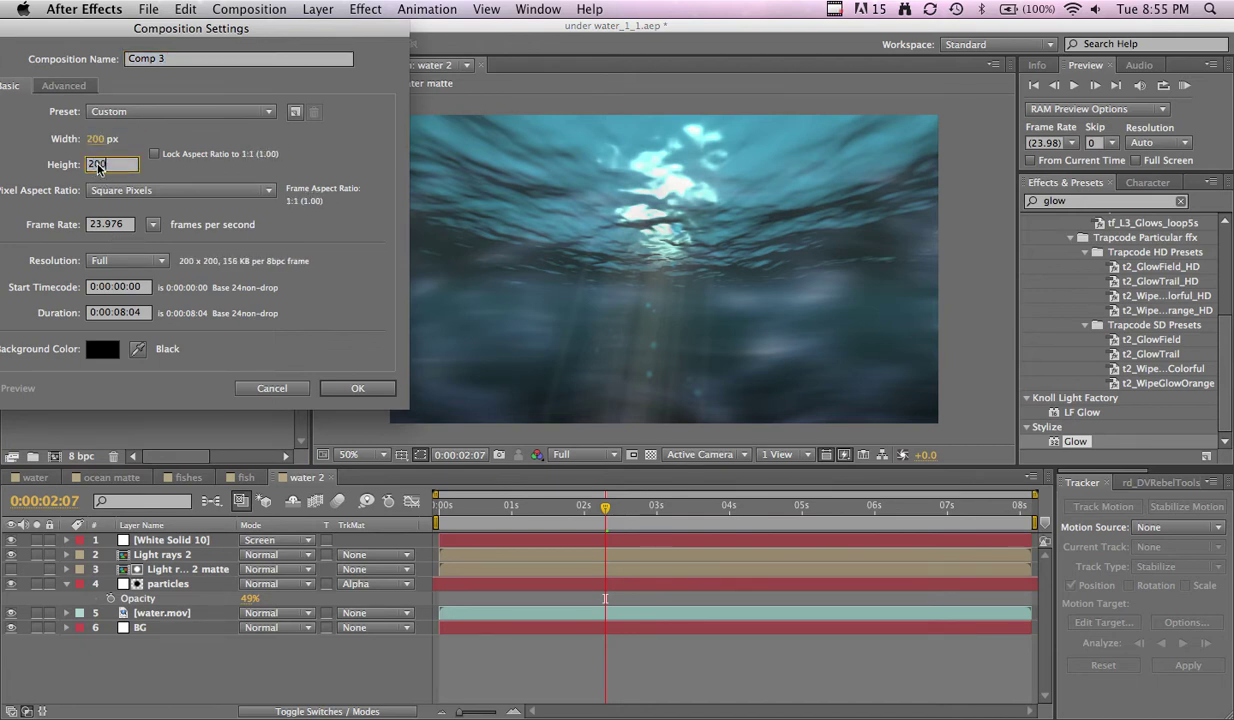
pyautogui.press('Return')
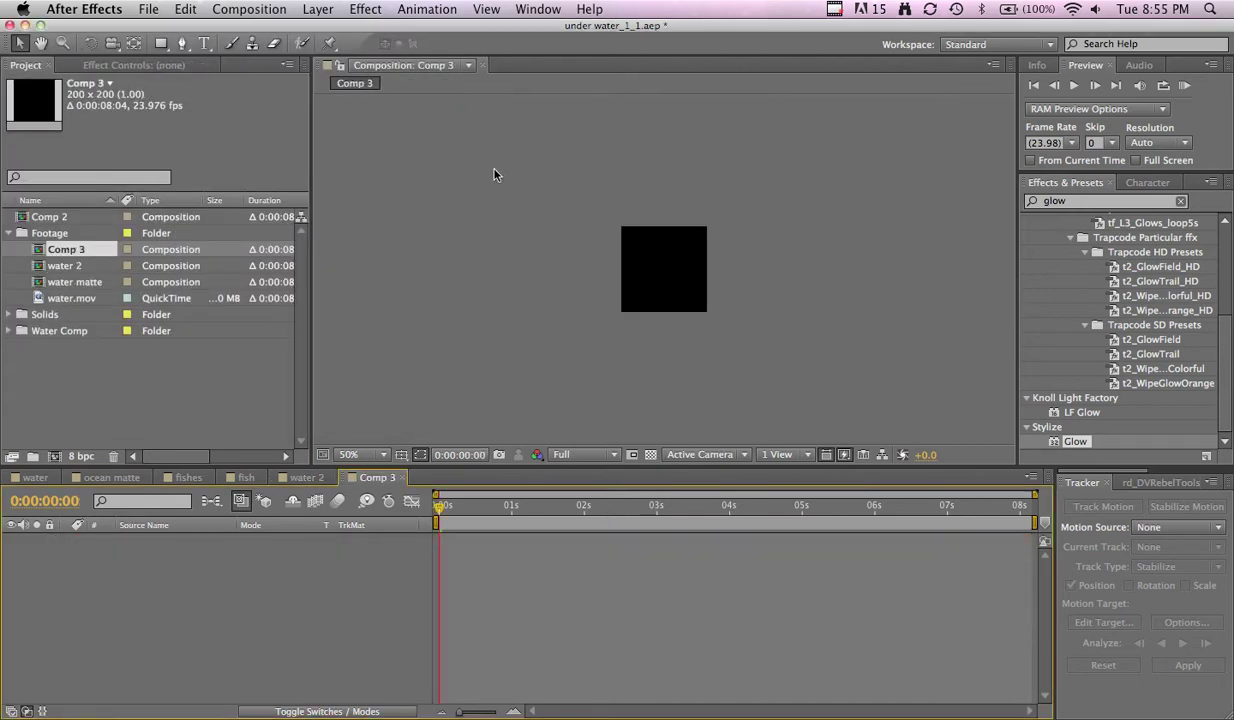
# - Show the transparency grid at 100% view and add a black solid layer
pyautogui.click(650, 455)
pyautogui.press('.')
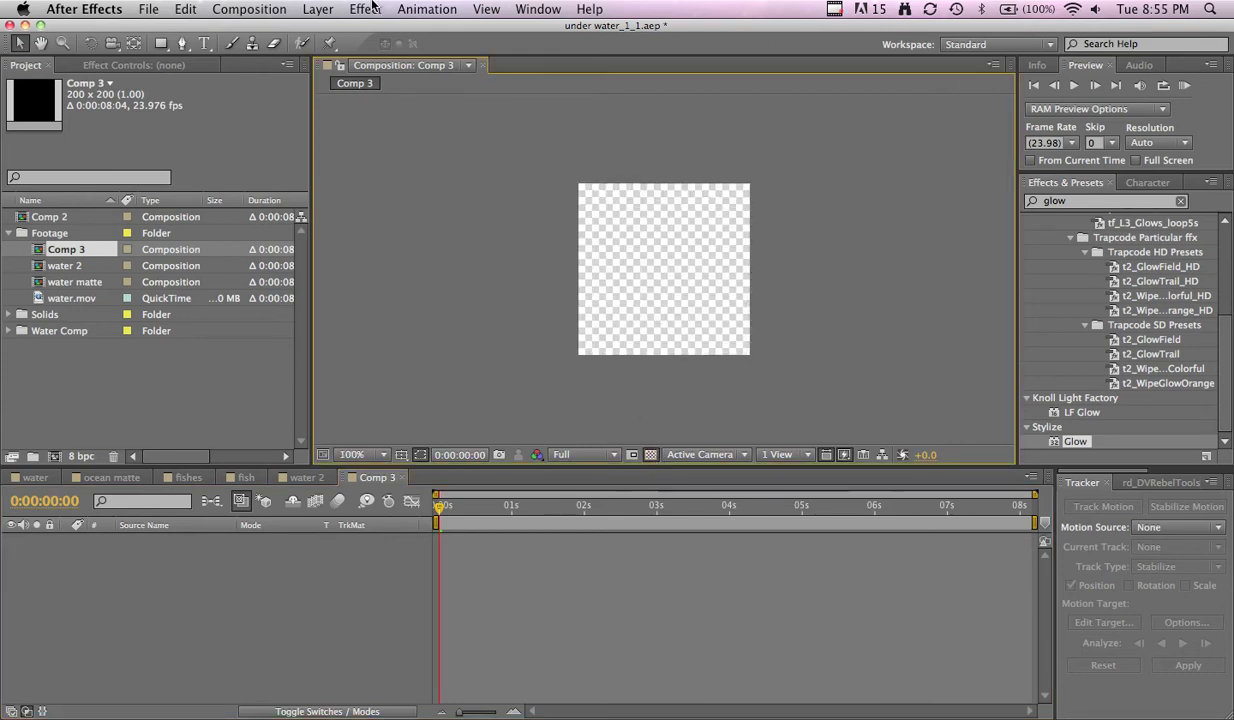
pyautogui.click(317, 9)
pyautogui.moveTo(327, 30)
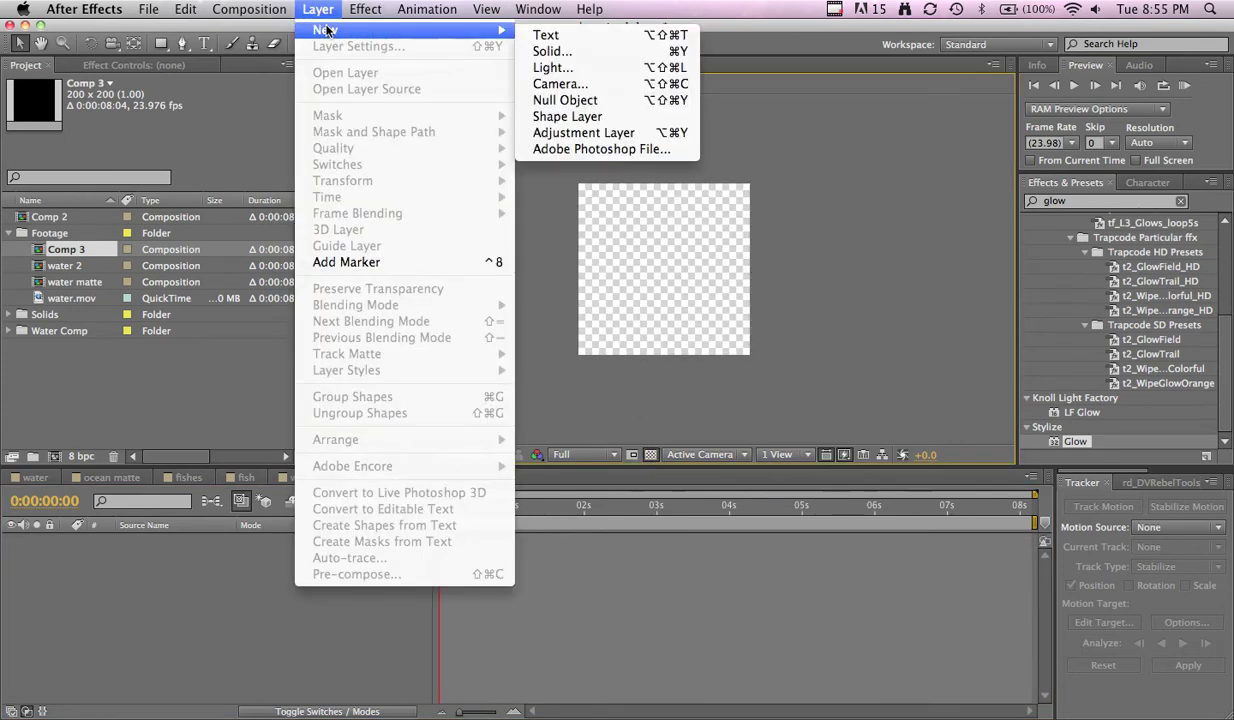
pyautogui.click(554, 51)
pyautogui.click(255, 472)
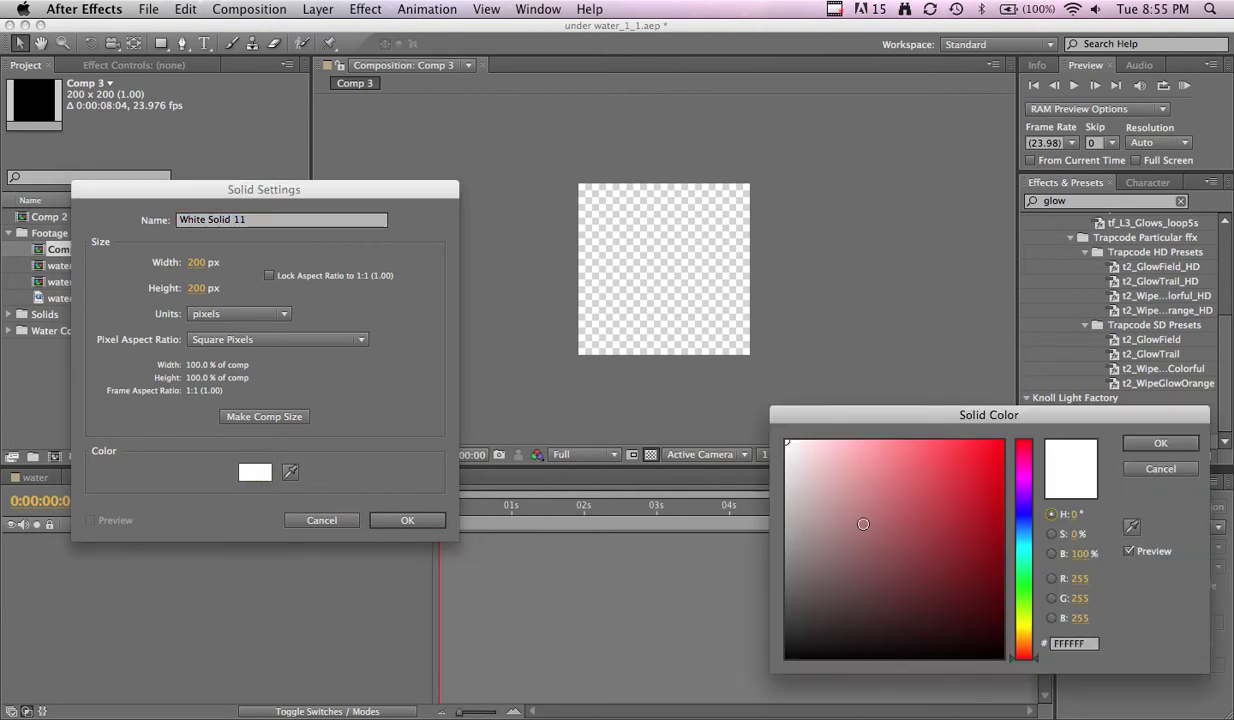
pyautogui.click(870, 604)
pyautogui.click(1001, 657)
pyautogui.click(1150, 443)
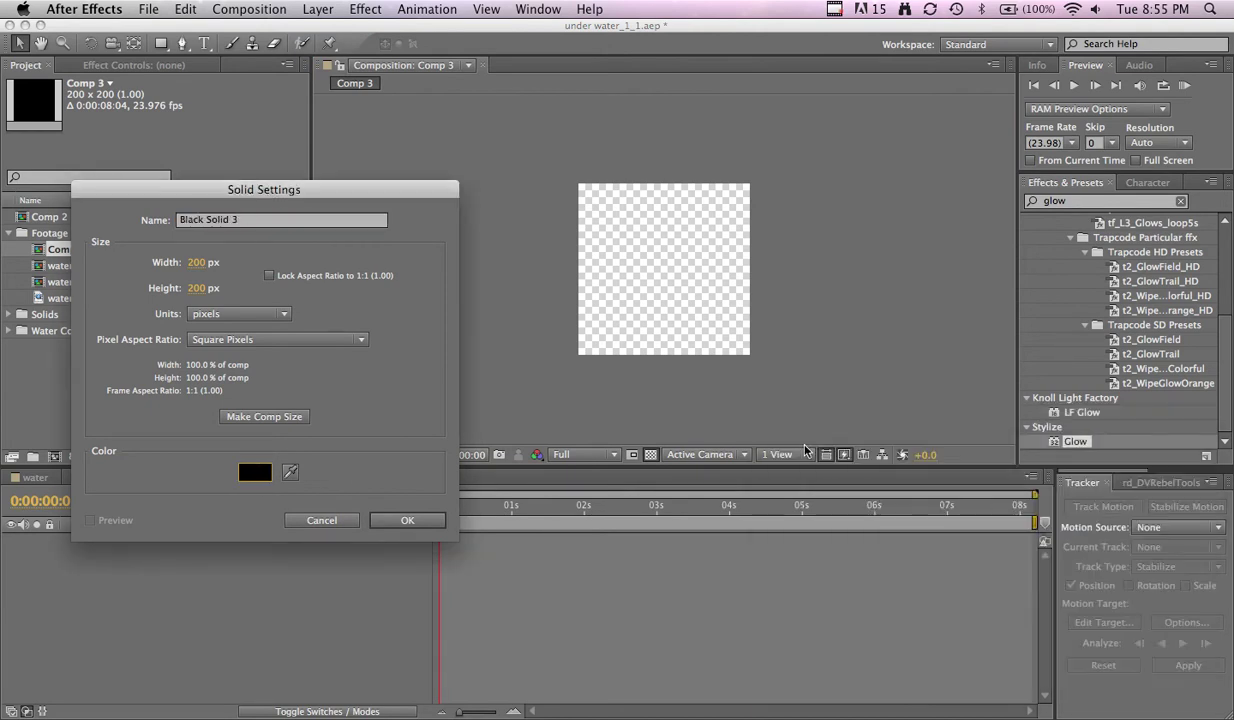
pyautogui.click(407, 520)
# - Draw a closed Pen-tool mask on Black Solid 3 shaped like half a fish, tail to nose
pyautogui.scroll(2, 690, 250)
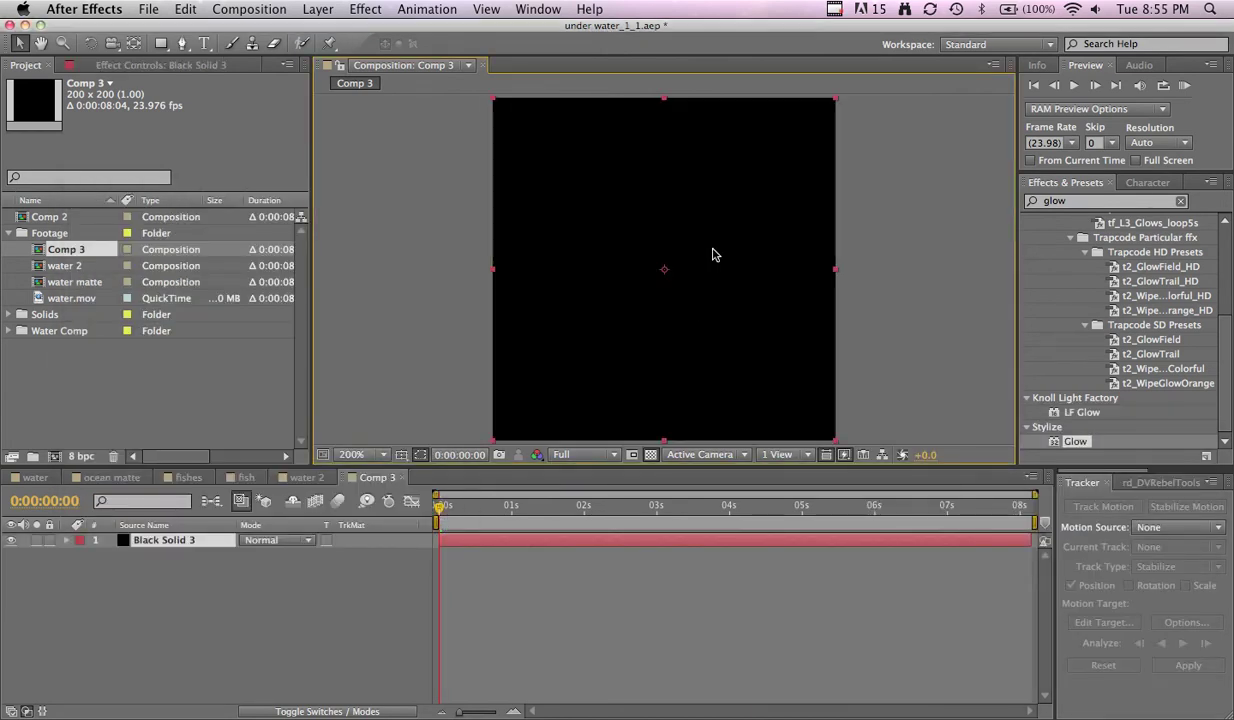
pyautogui.click(182, 44)
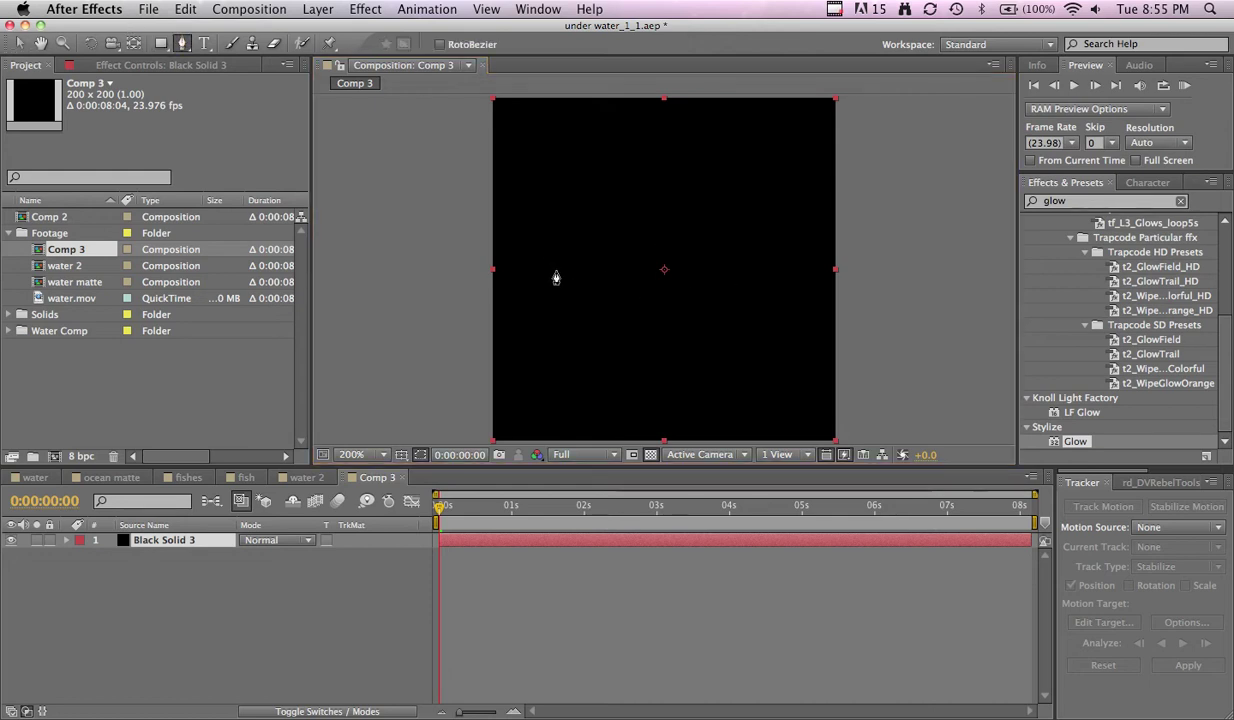
pyautogui.click(556, 270)
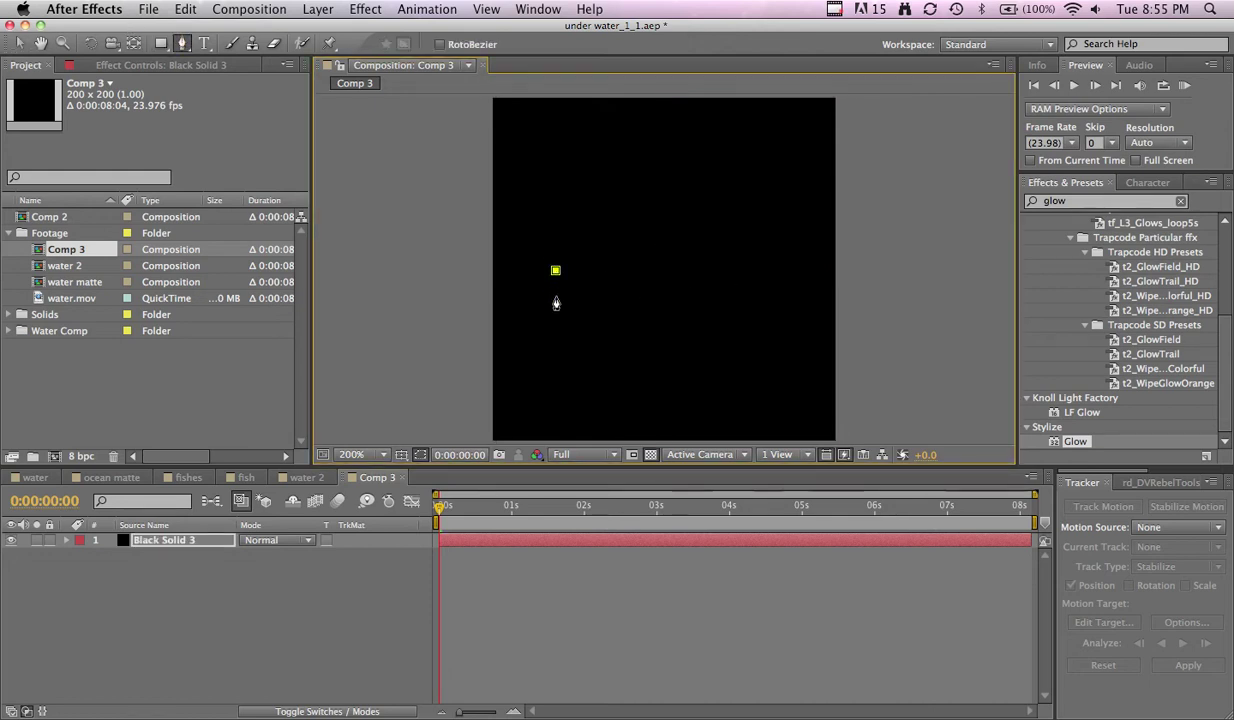
pyautogui.click(556, 296)
pyautogui.click(585, 266)
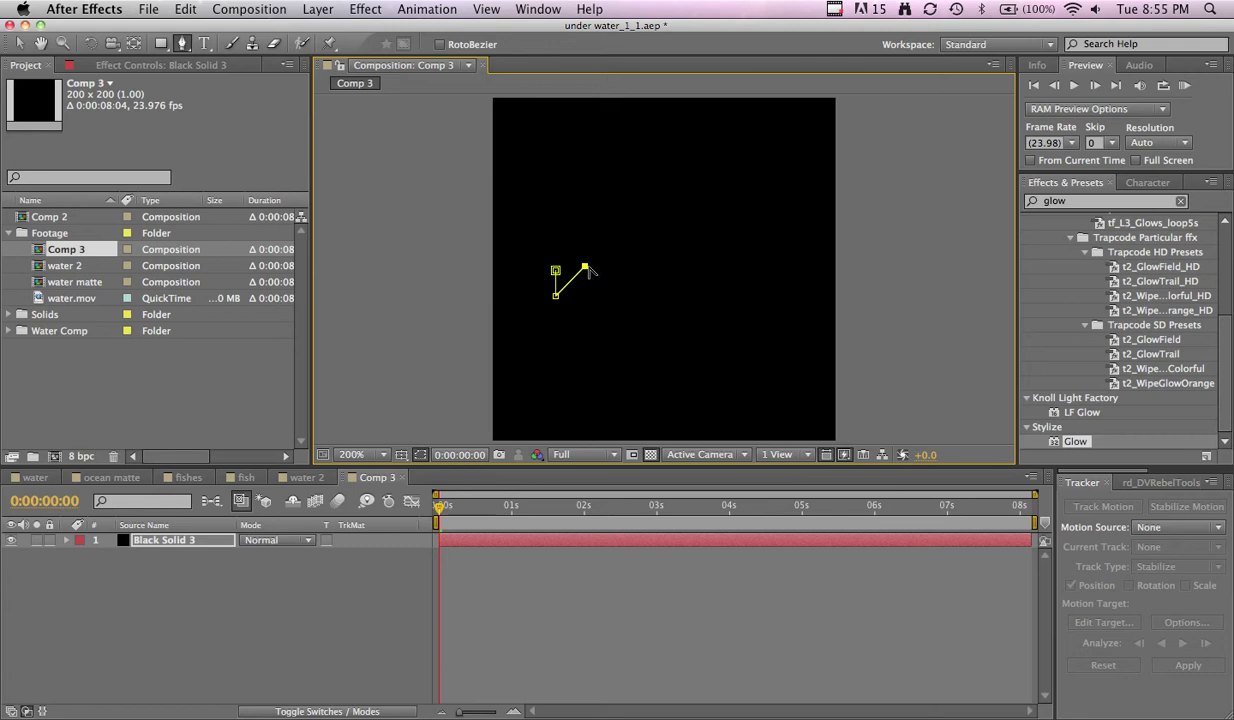
pyautogui.click(598, 278)
pyautogui.click(592, 275)
pyautogui.click(605, 280)
pyautogui.moveTo(676, 273); pyautogui.dragTo(678, 236)
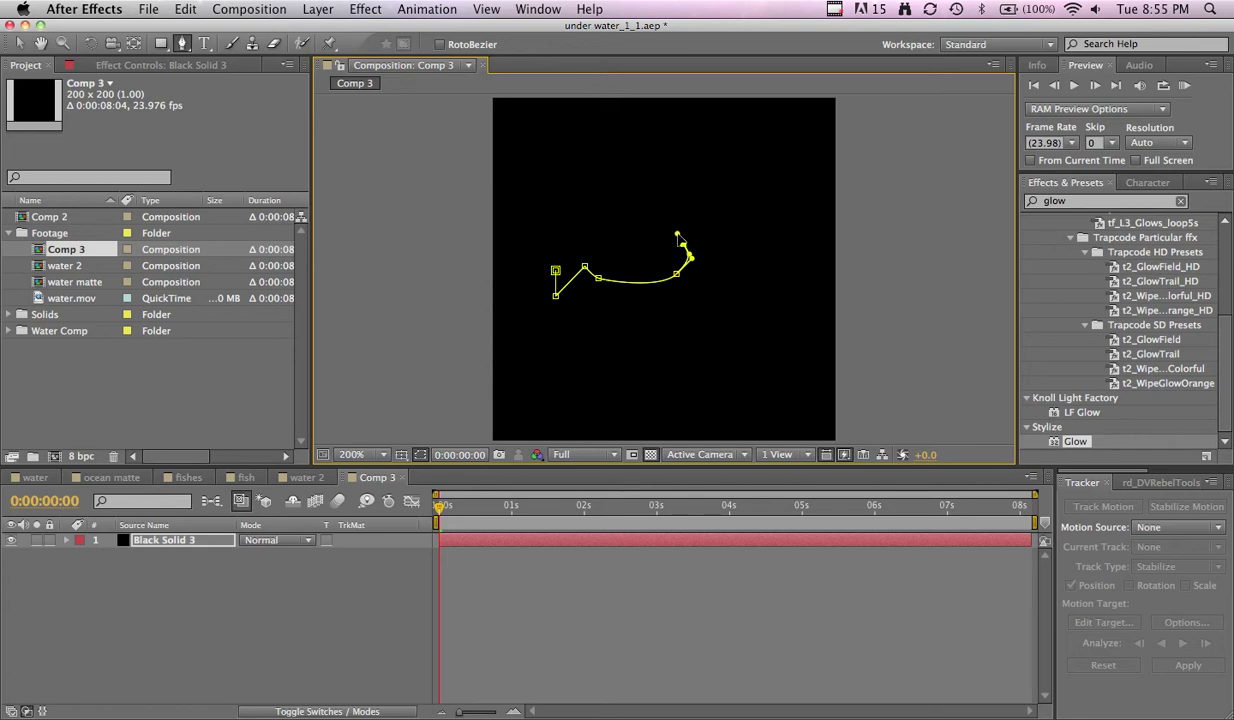
pyautogui.click(556, 243)
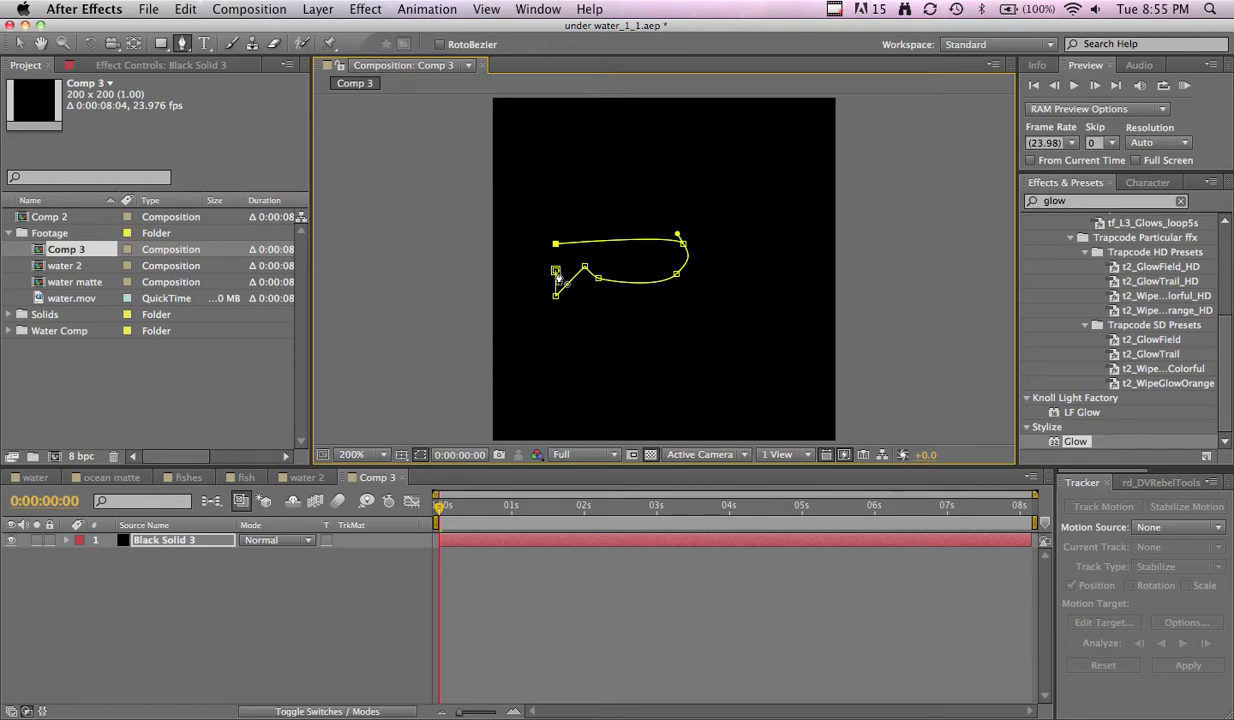
pyautogui.click(555, 270)
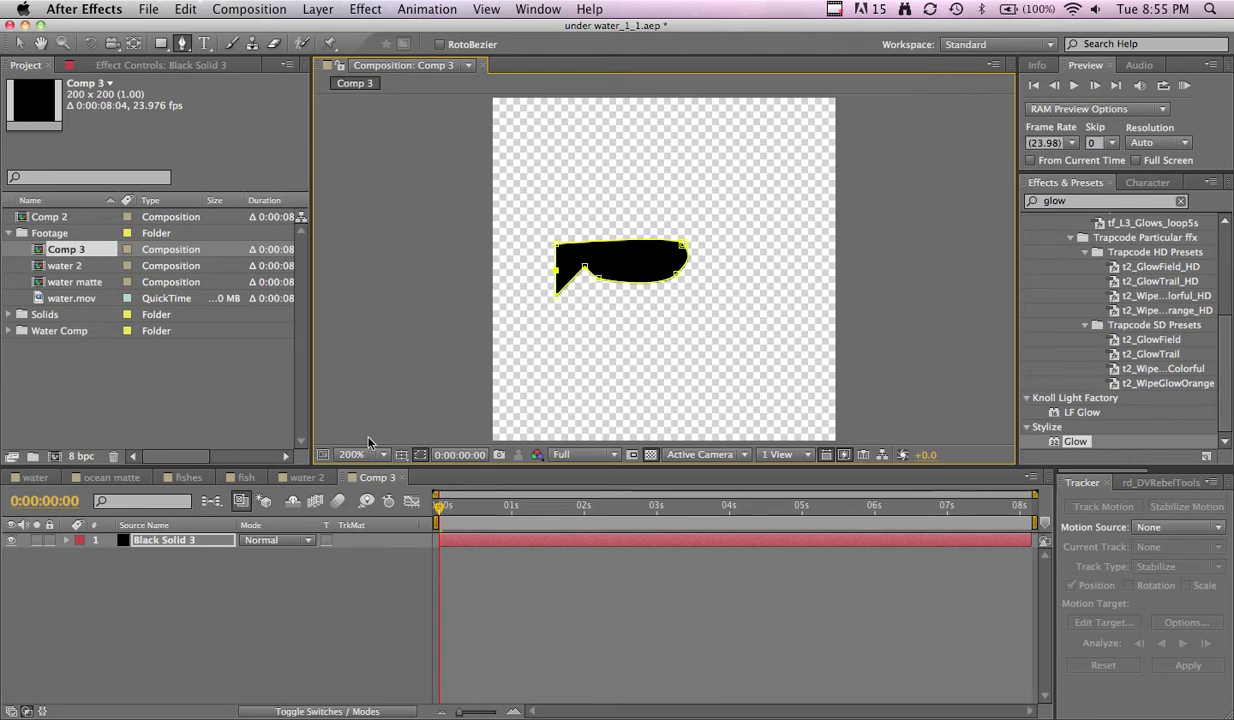
# - Duplicate the masked solid, flip the copy vertically and move it up to complete the fish
pyautogui.click(195, 541)
pyautogui.press('super+d')
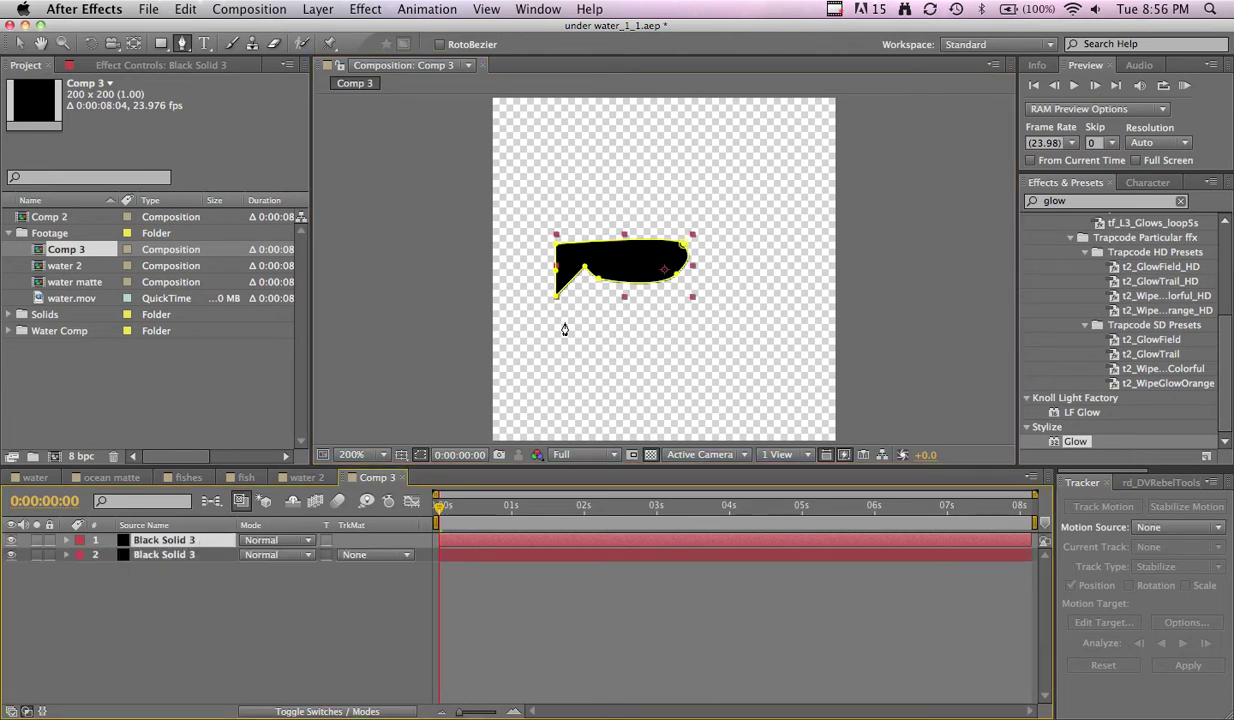
pyautogui.press('v')
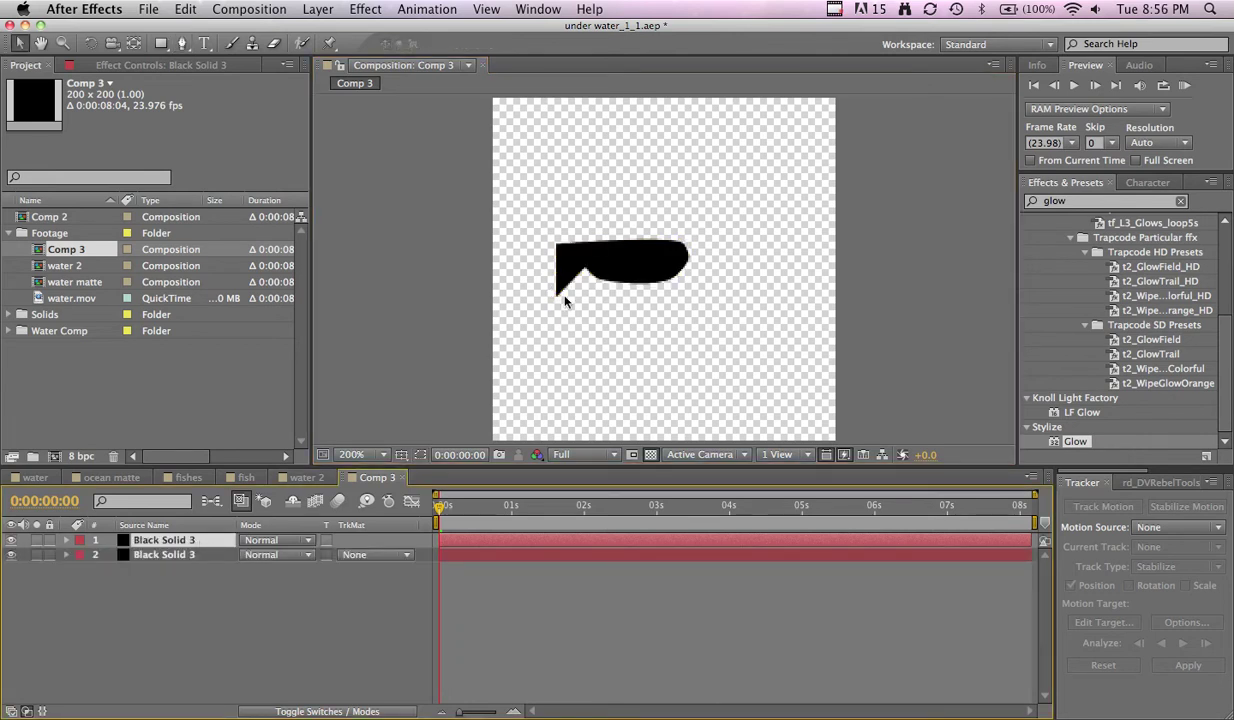
pyautogui.click(420, 454)
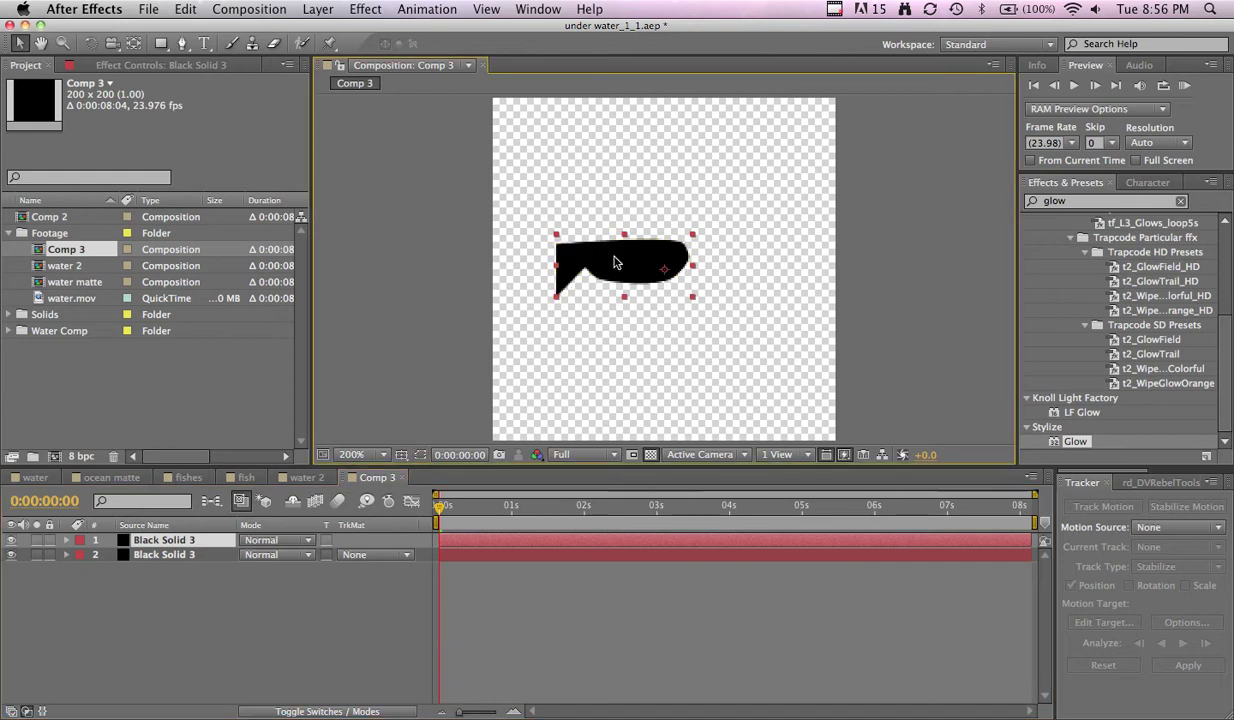
pyautogui.moveTo(557, 300); pyautogui.dragTo(558, 286)
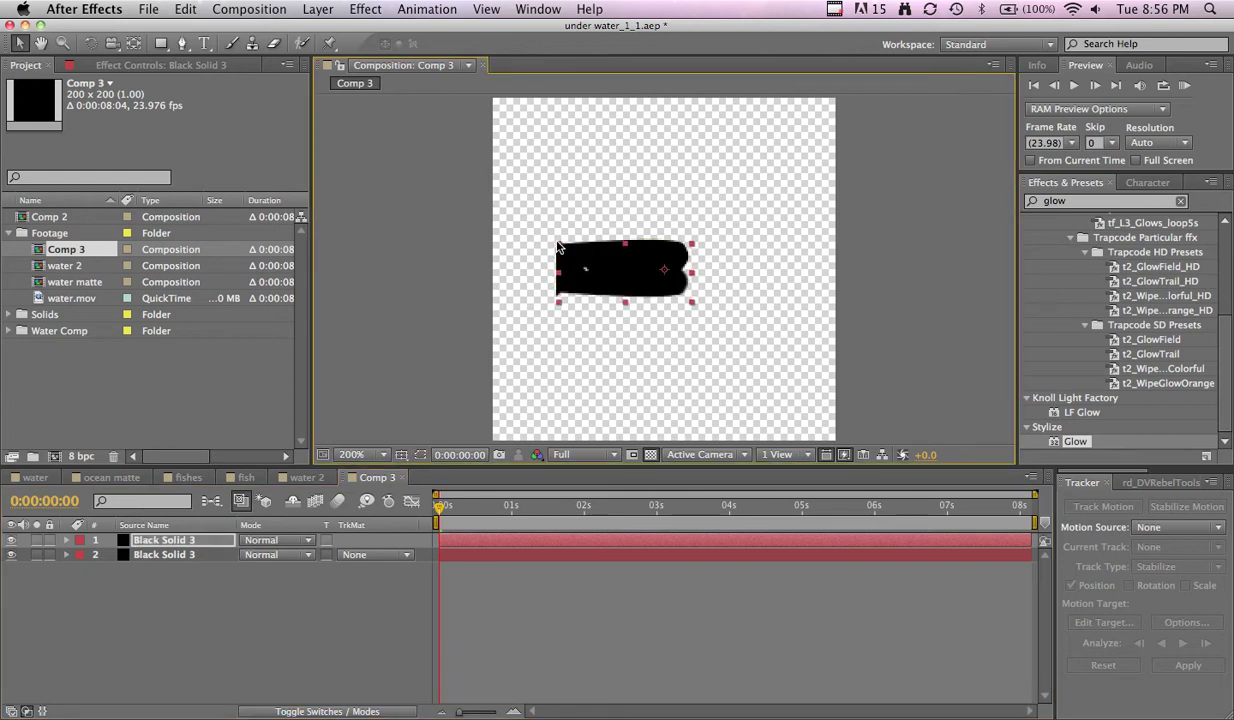
pyautogui.moveTo(558, 243); pyautogui.dragTo(555, 236)
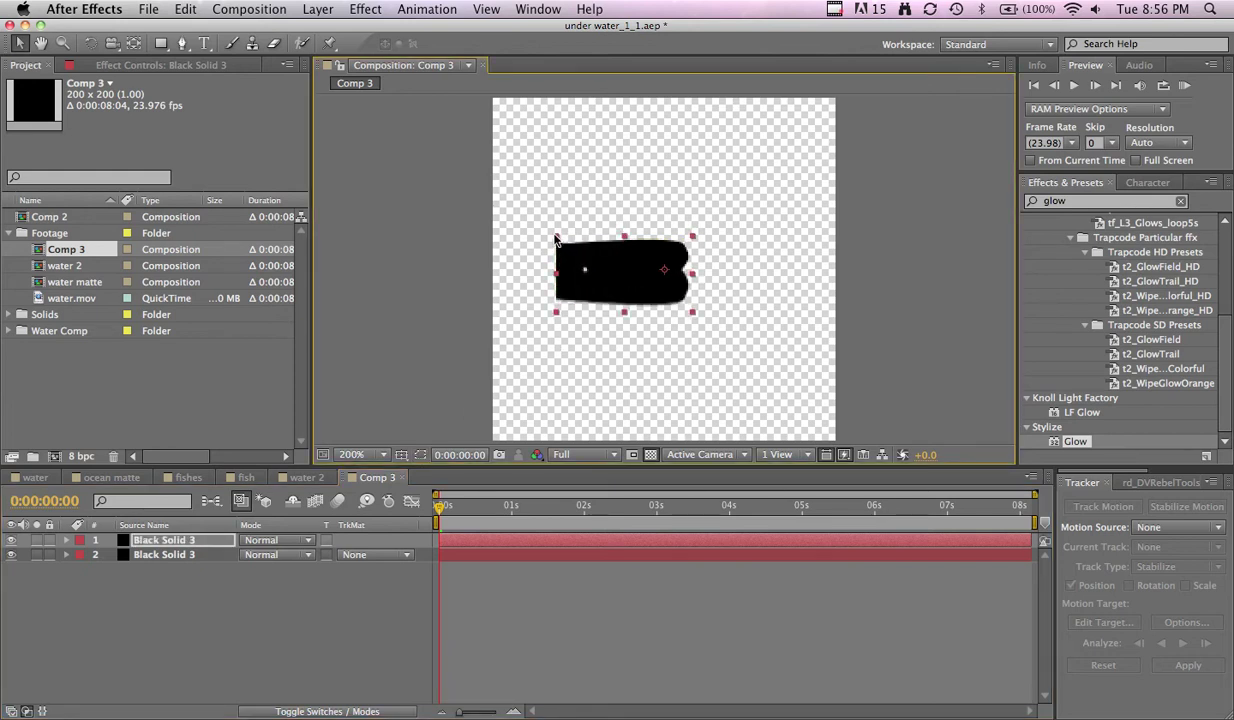
pyautogui.moveTo(612, 275); pyautogui.dragTo(607, 243)
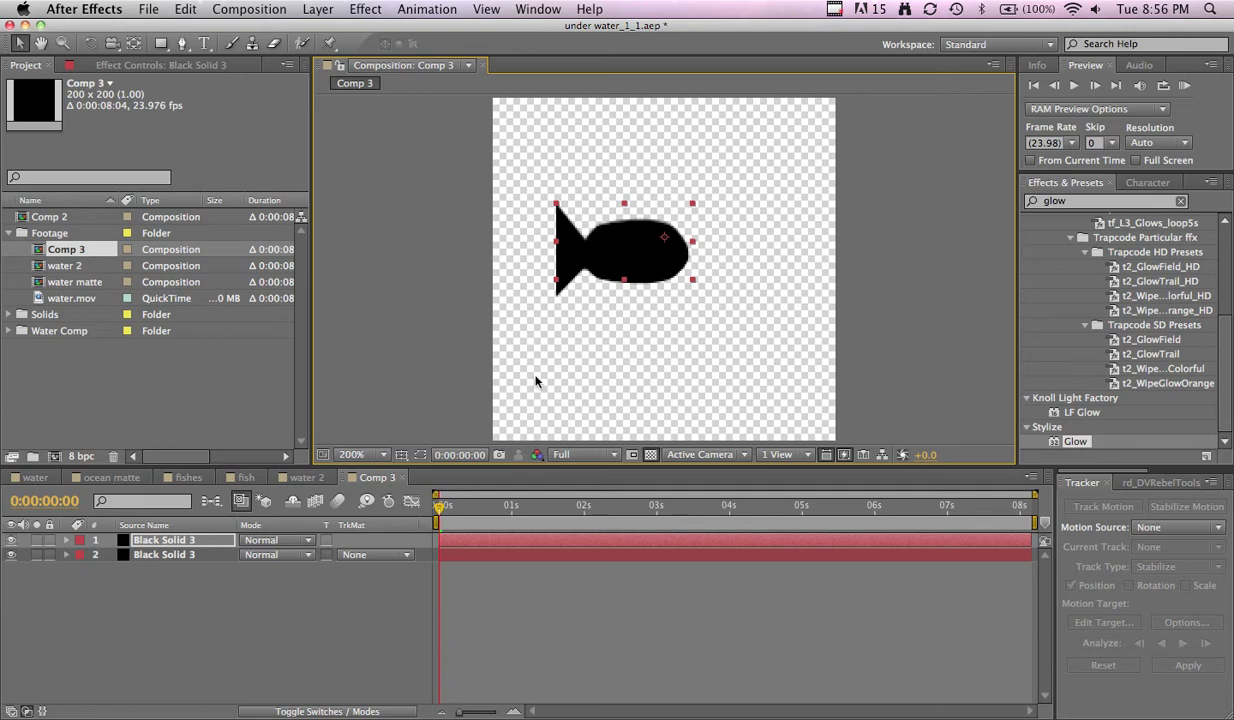
pyautogui.click(461, 383)
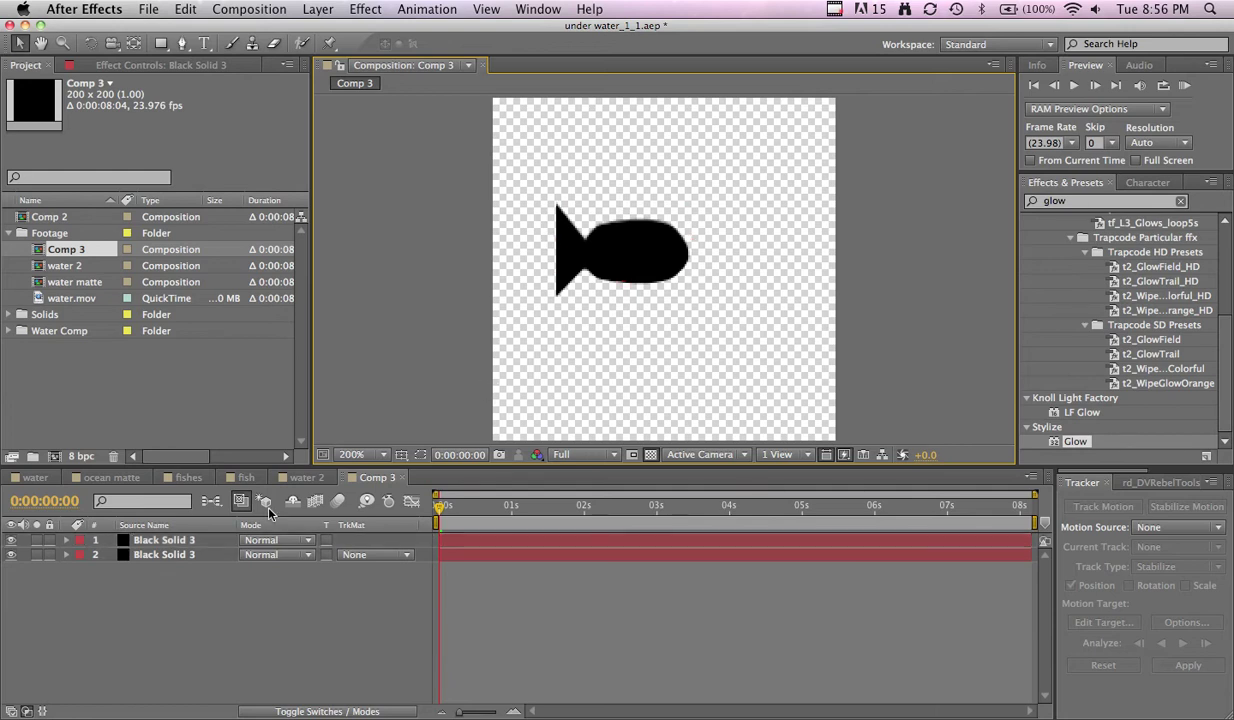
# - Try a mask feather on both fish halves, reset it to 0, and collapse their masks
pyautogui.press('super+a')
pyautogui.press('m')
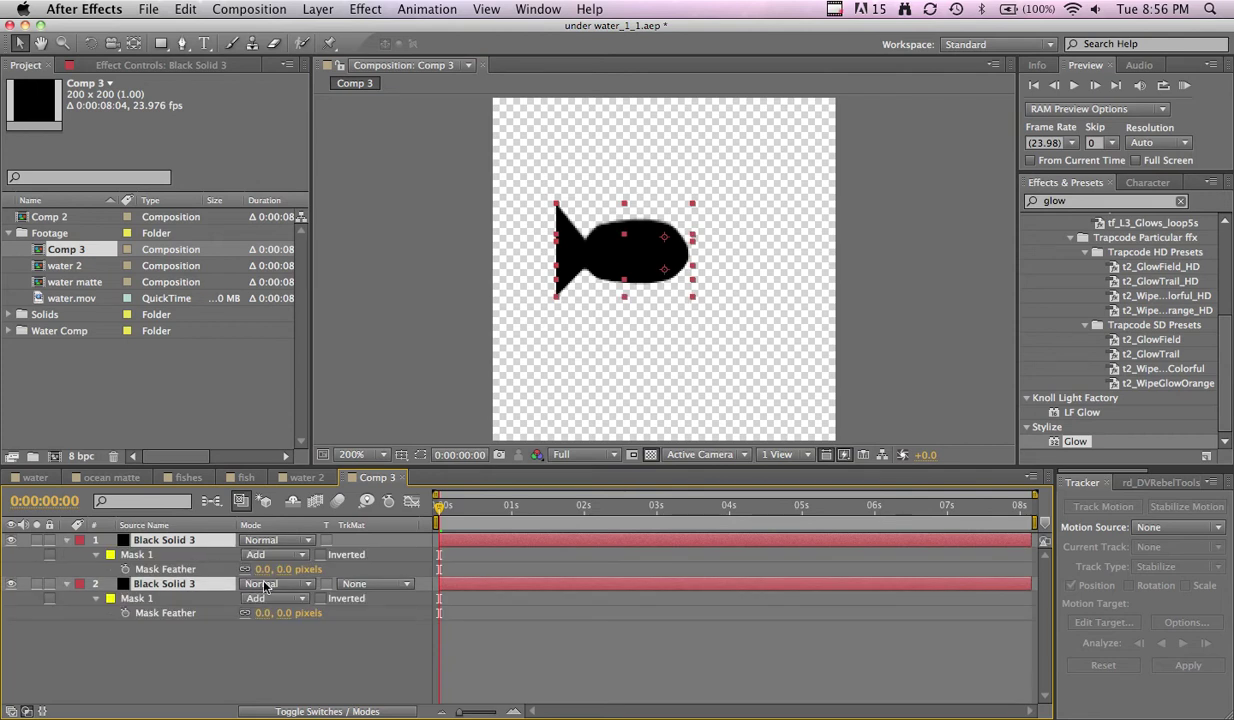
pyautogui.moveTo(280, 568); pyautogui.dragTo(252, 547)
pyautogui.click(220, 625)
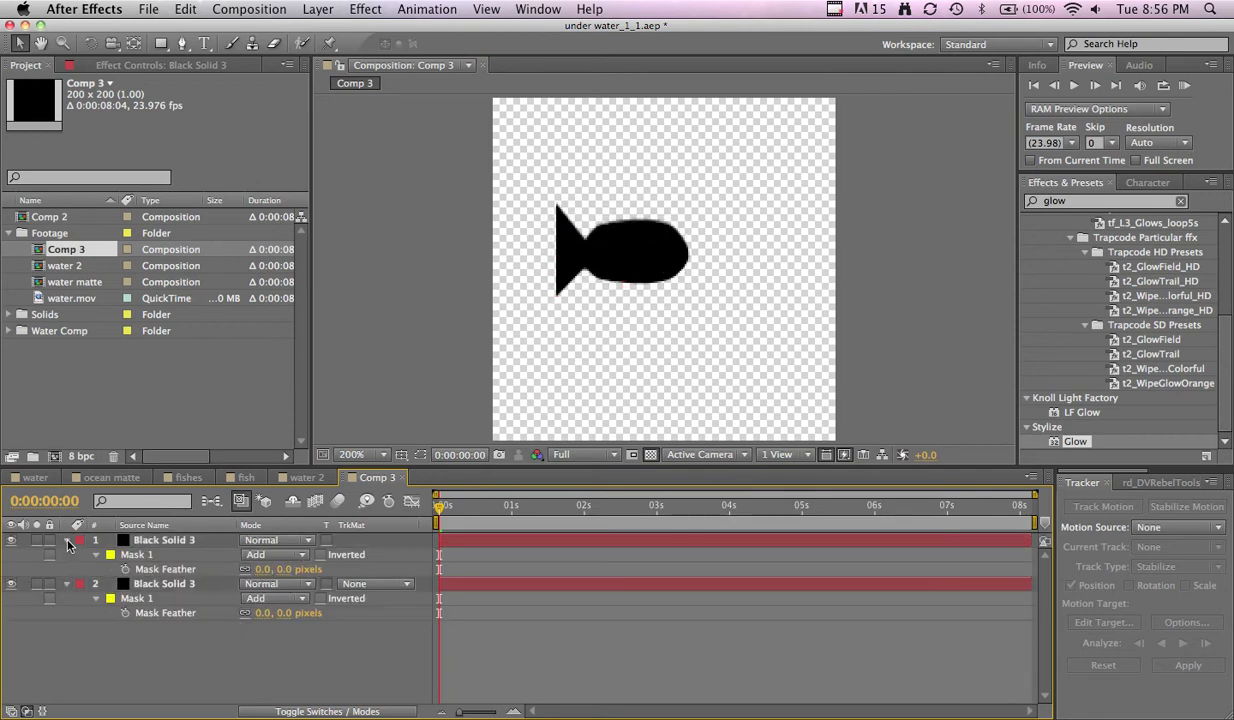
pyautogui.click(65, 541)
pyautogui.click(66, 554)
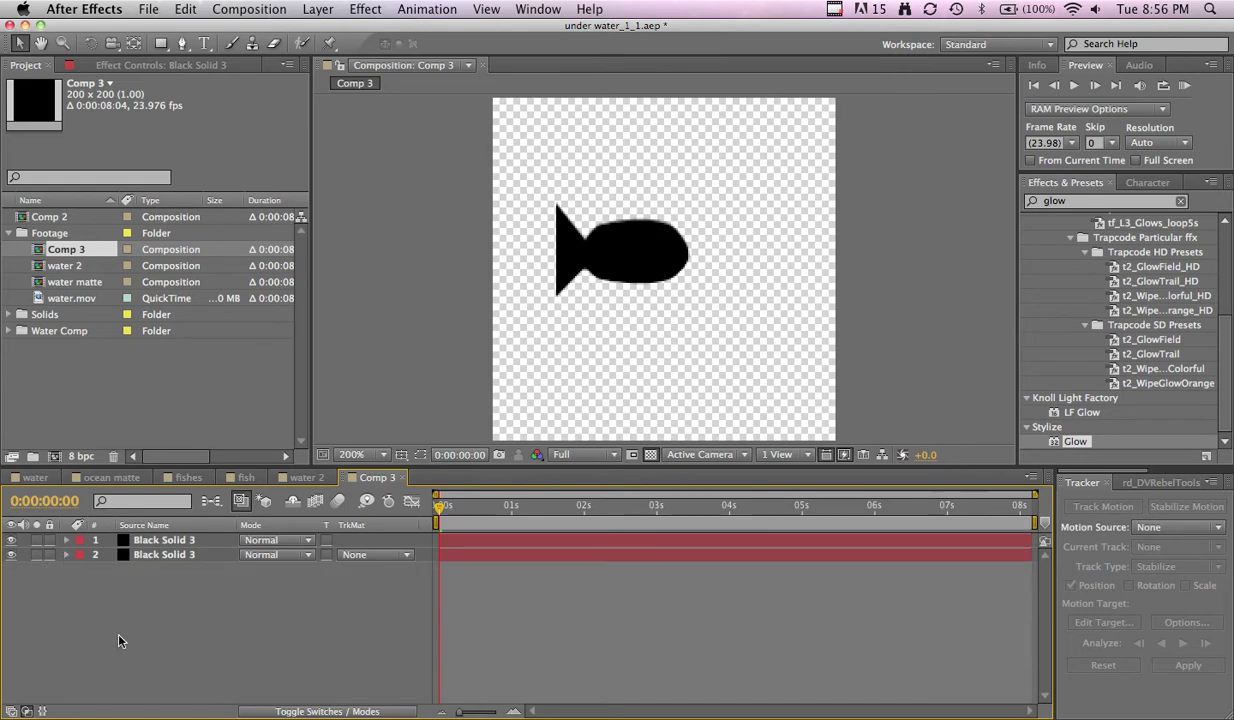
pyautogui.click(184, 538)
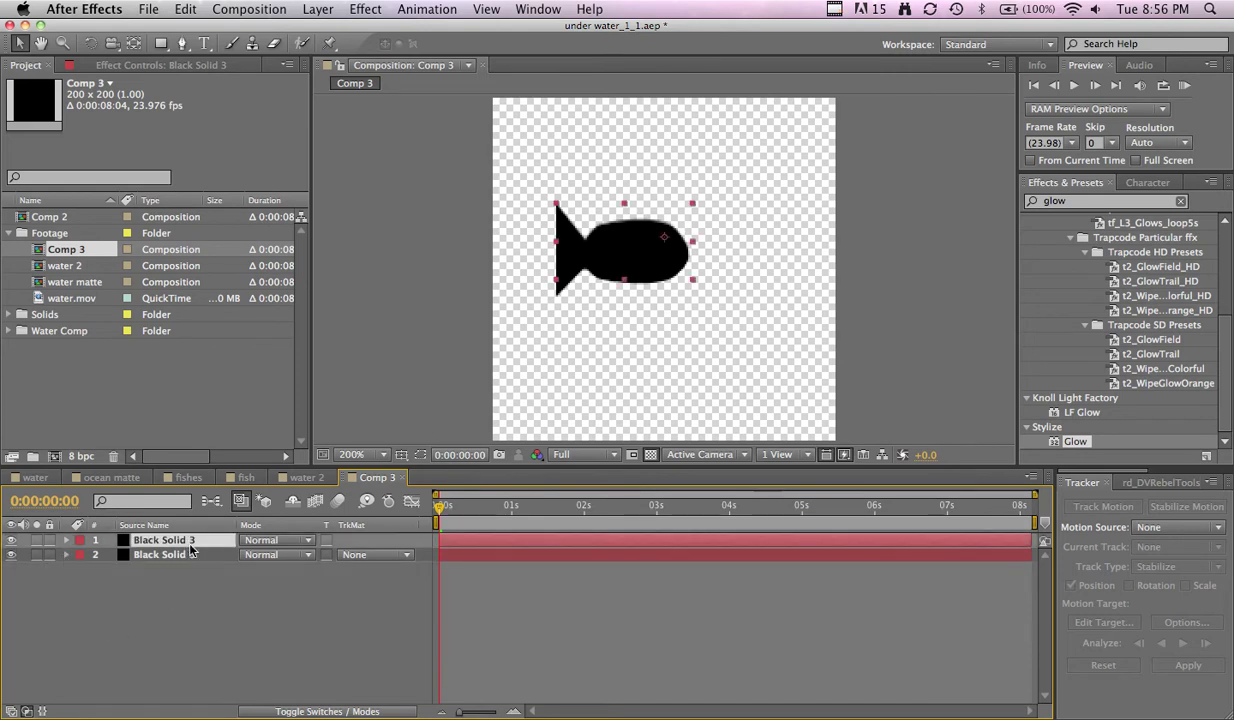
# - Drag mask points on both halves to round the fish's lower body and upper head curves
pyautogui.click(419, 456)
pyautogui.click(683, 270)
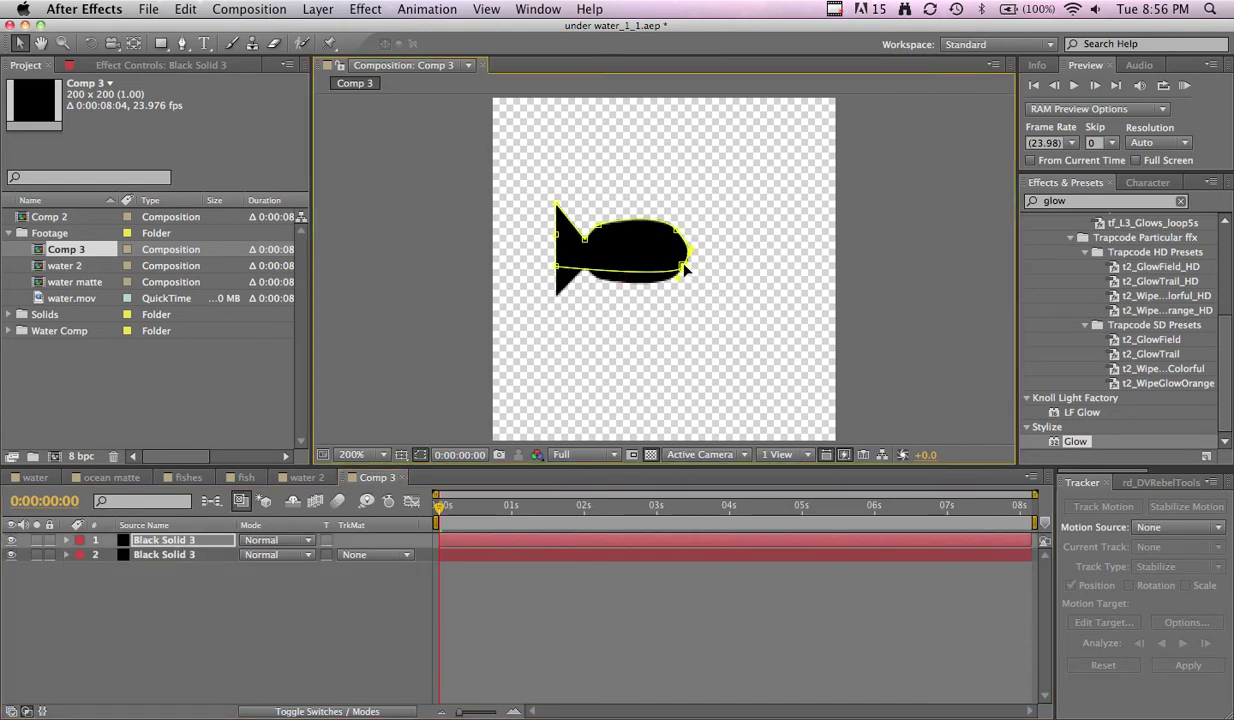
pyautogui.click(228, 555)
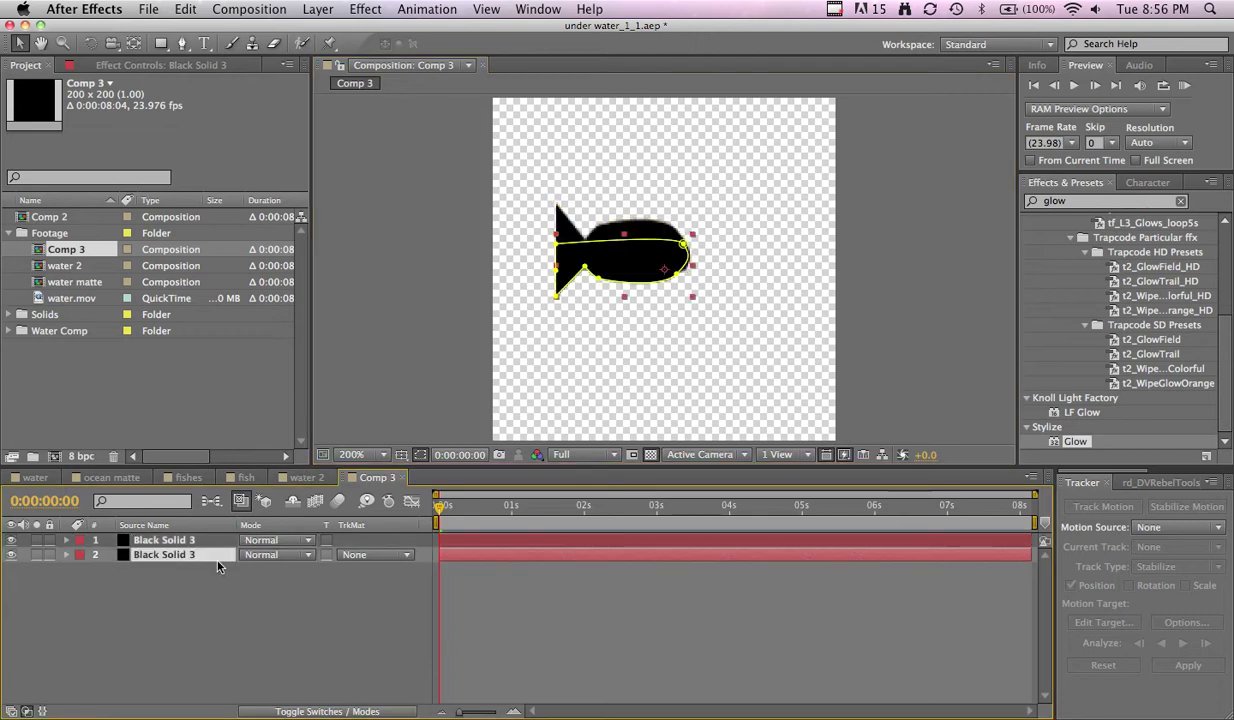
pyautogui.click(683, 245)
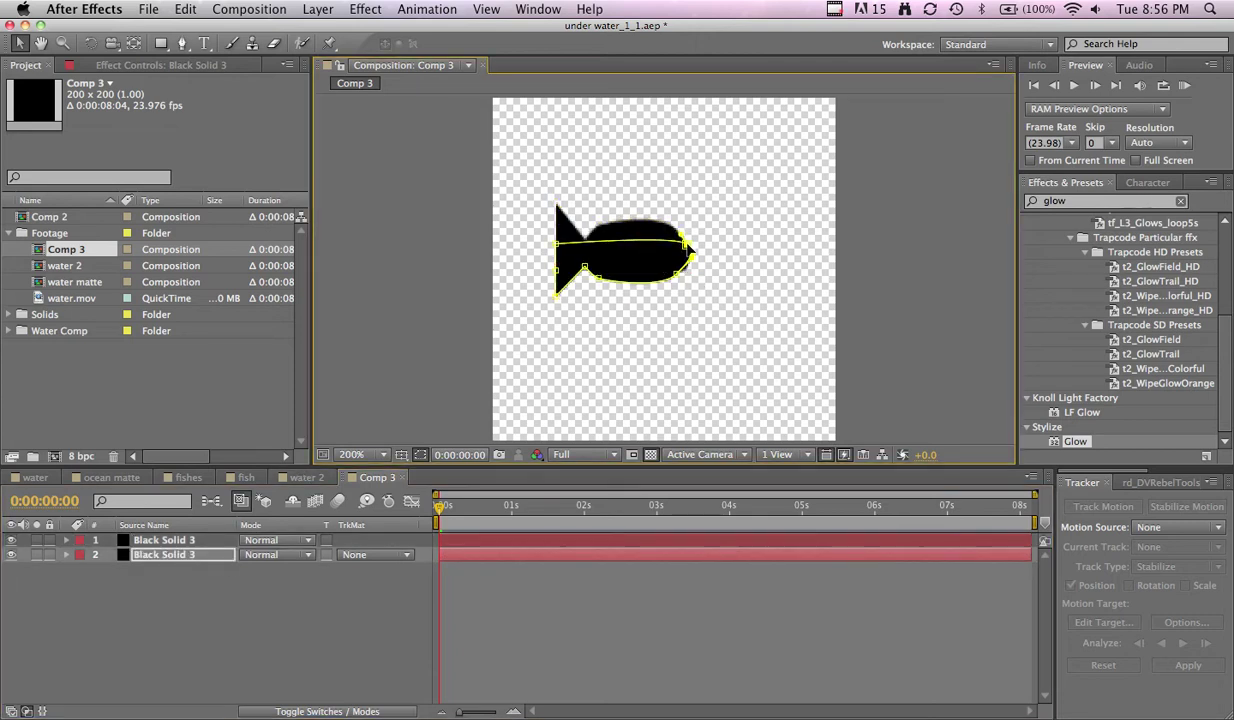
pyautogui.click(421, 453)
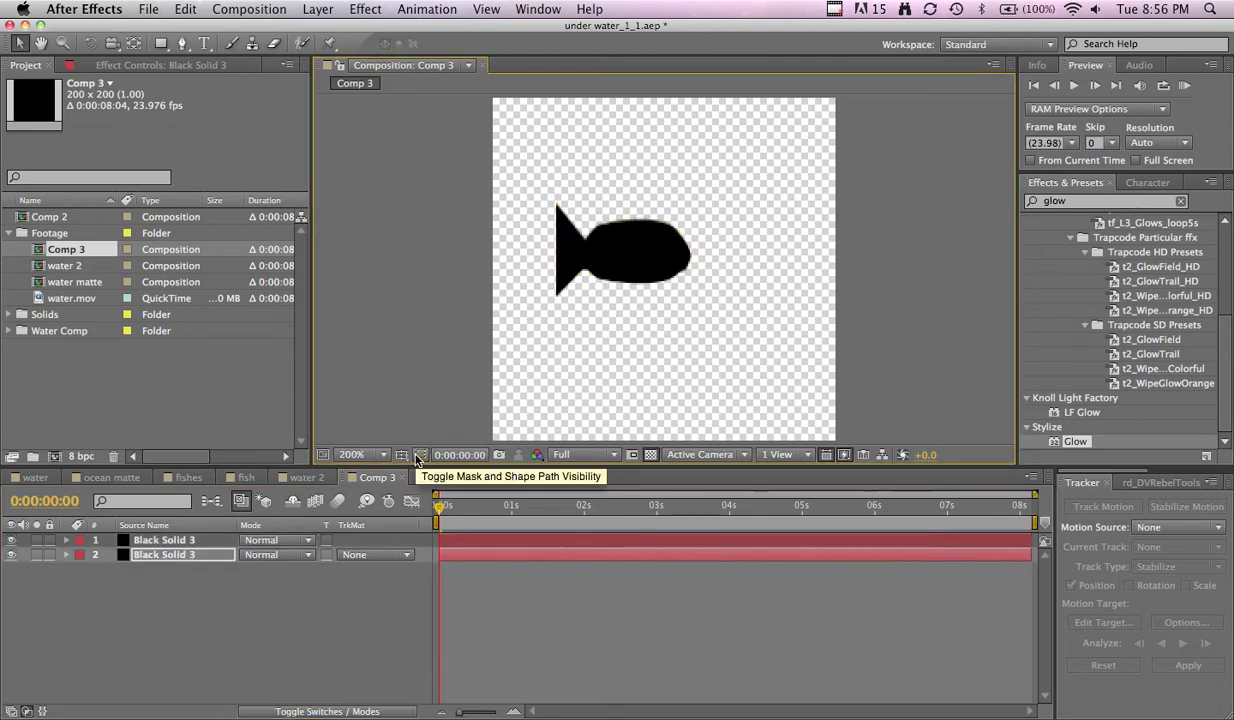
pyautogui.click(424, 451)
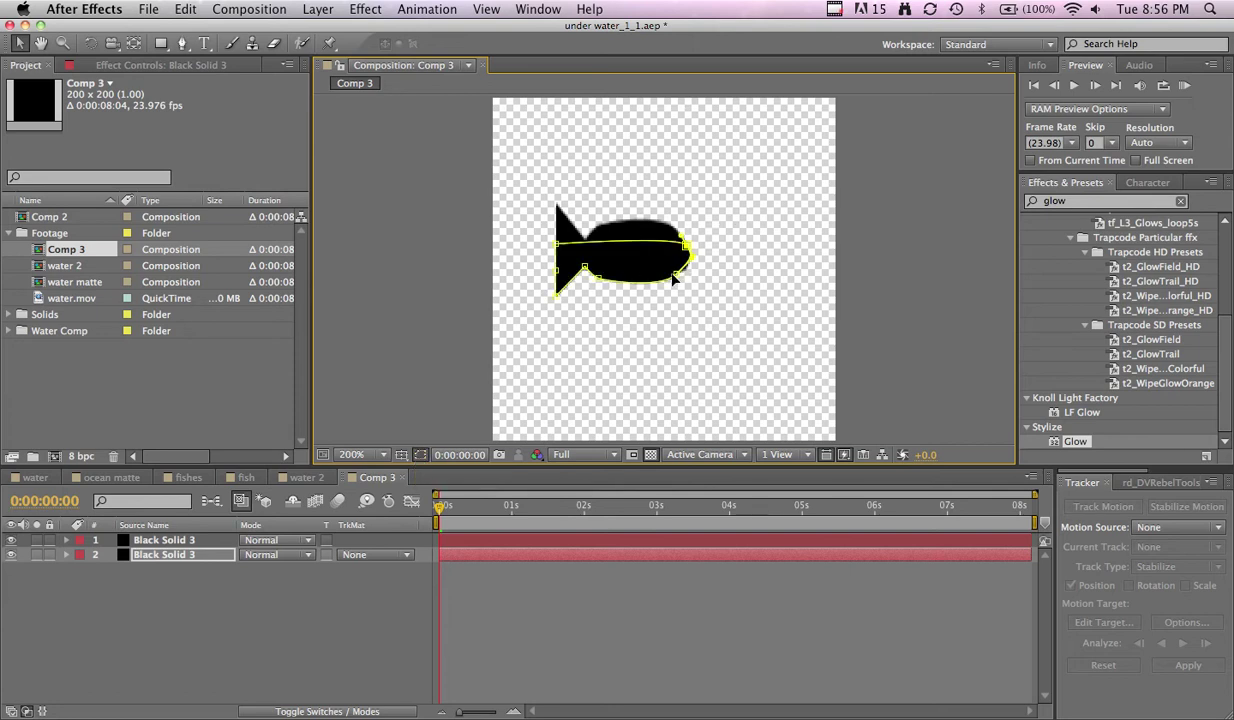
pyautogui.moveTo(673, 281); pyautogui.dragTo(660, 268)
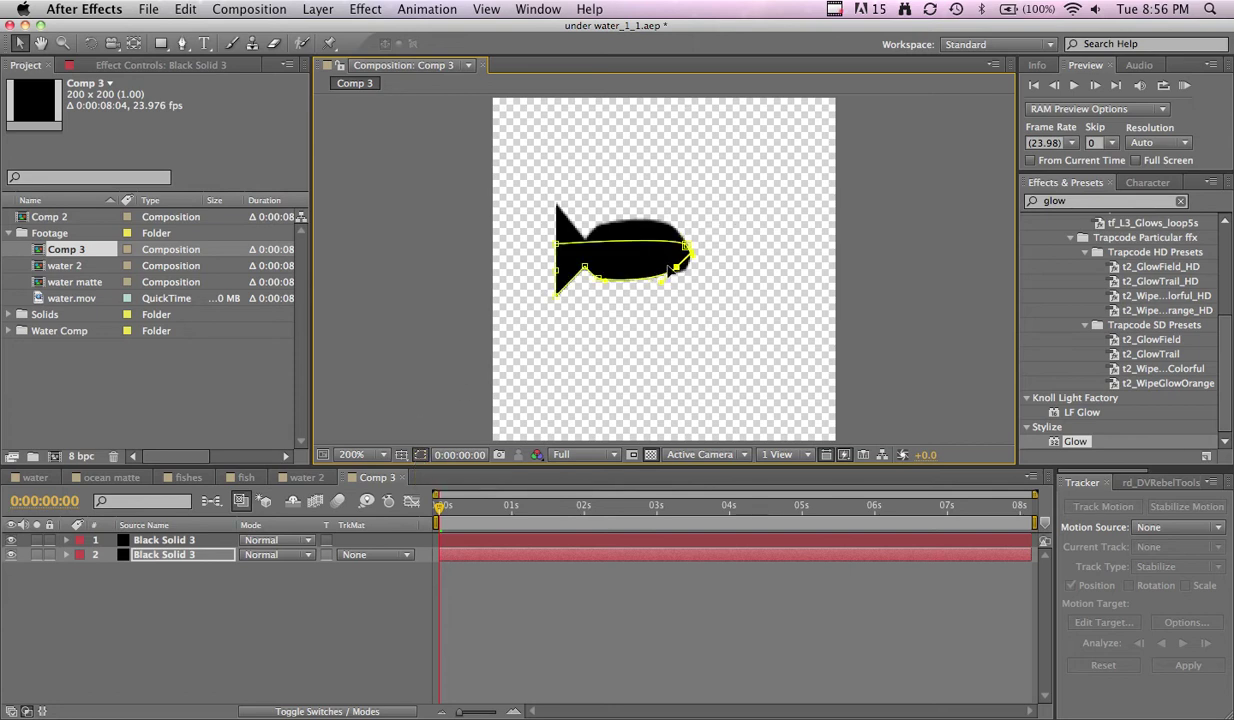
pyautogui.click(150, 540)
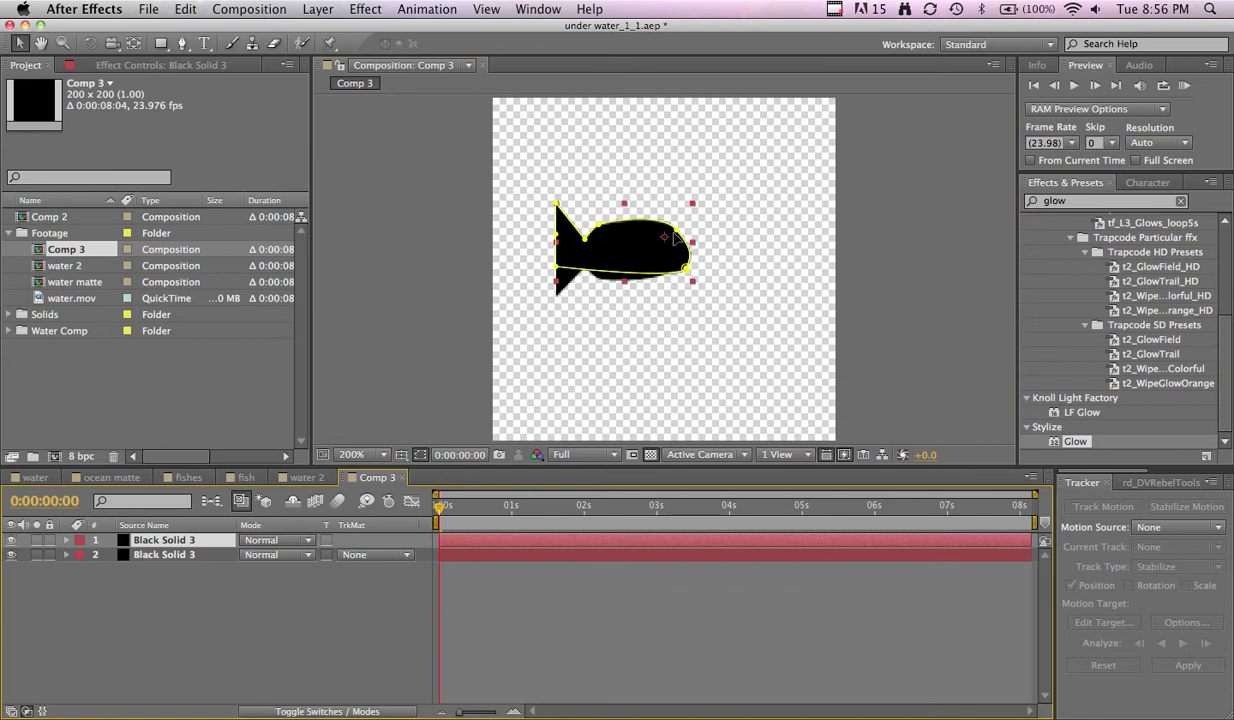
pyautogui.moveTo(676, 234)
pyautogui.mouseDown()
pyautogui.moveTo(668, 222)
pyautogui.moveTo(683, 248)
pyautogui.mouseUp()
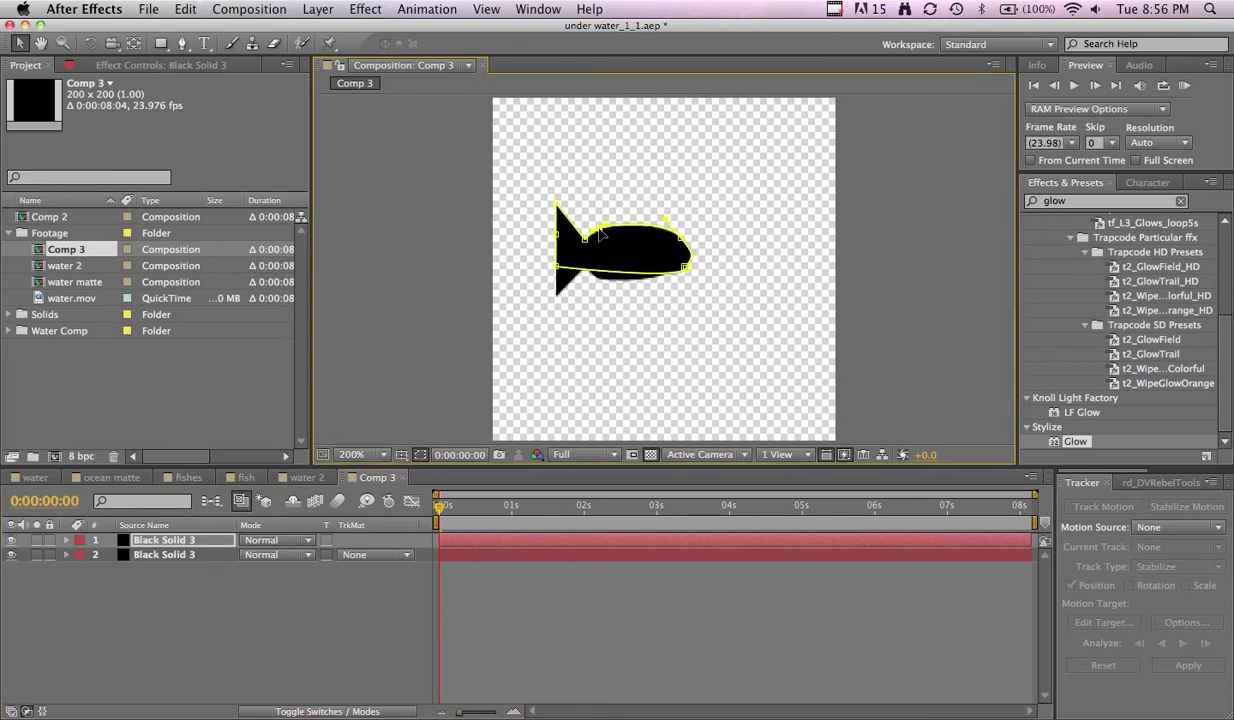
pyautogui.click(426, 454)
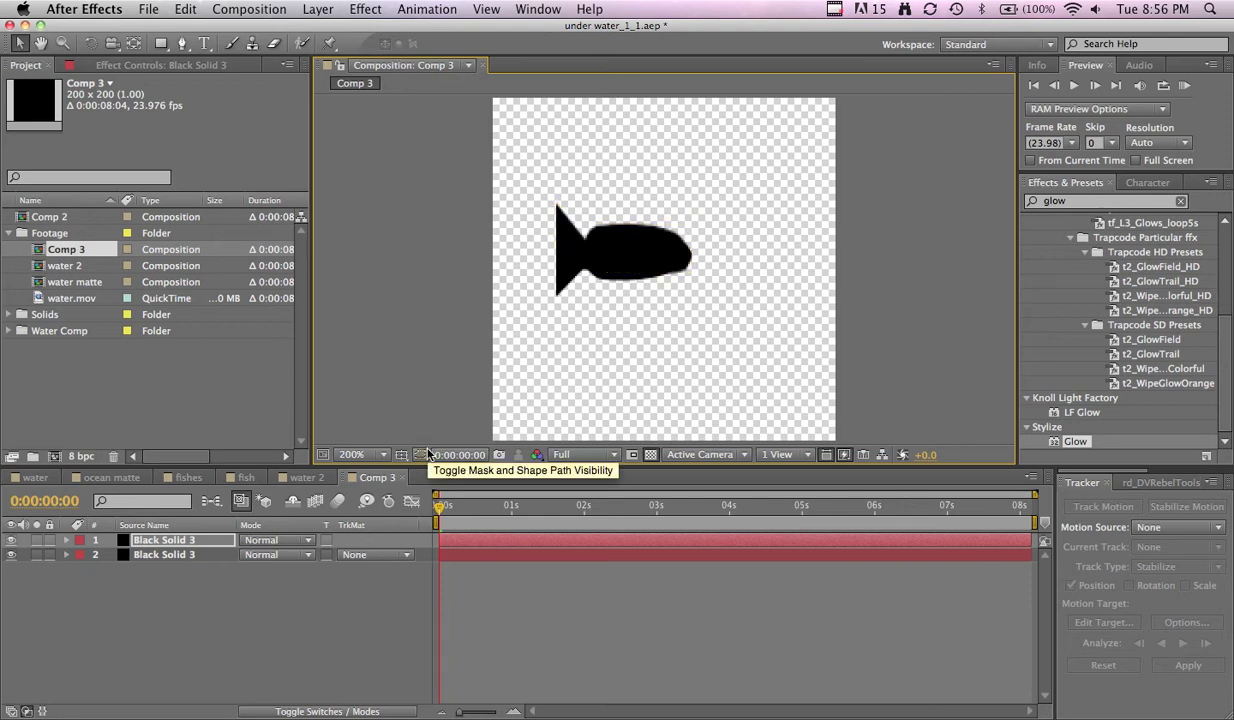
pyautogui.click(427, 454)
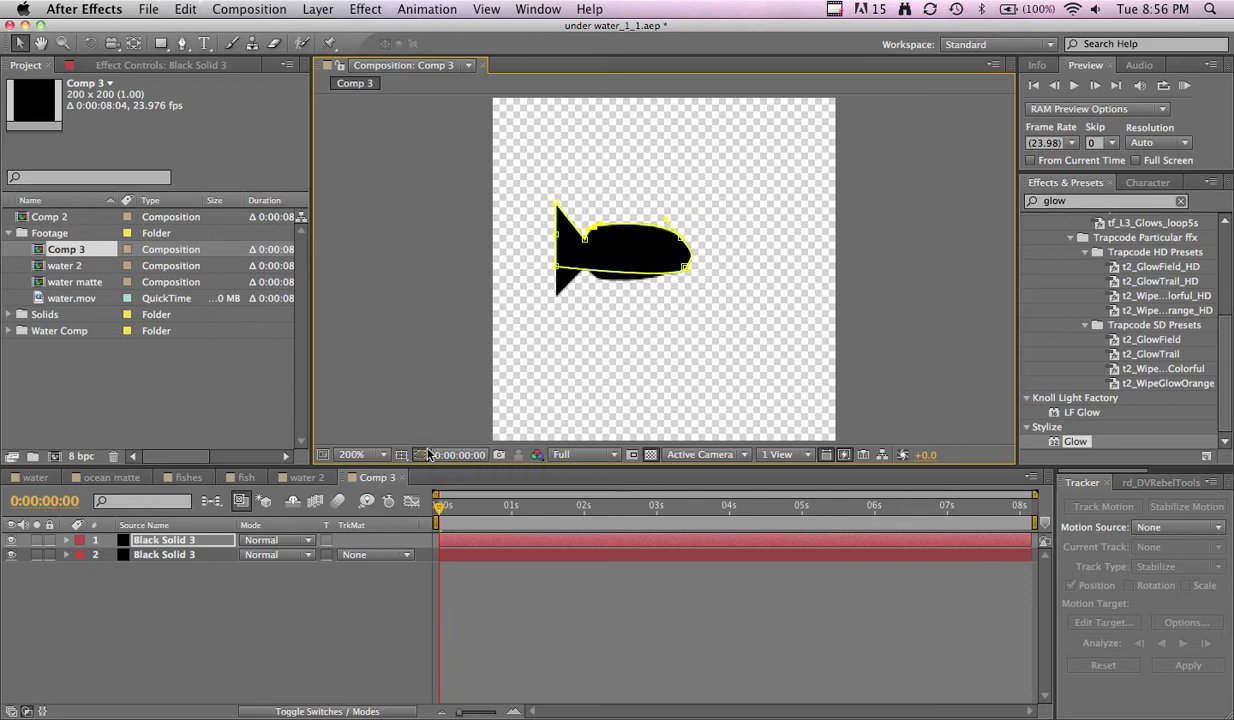
pyautogui.press('super+a')
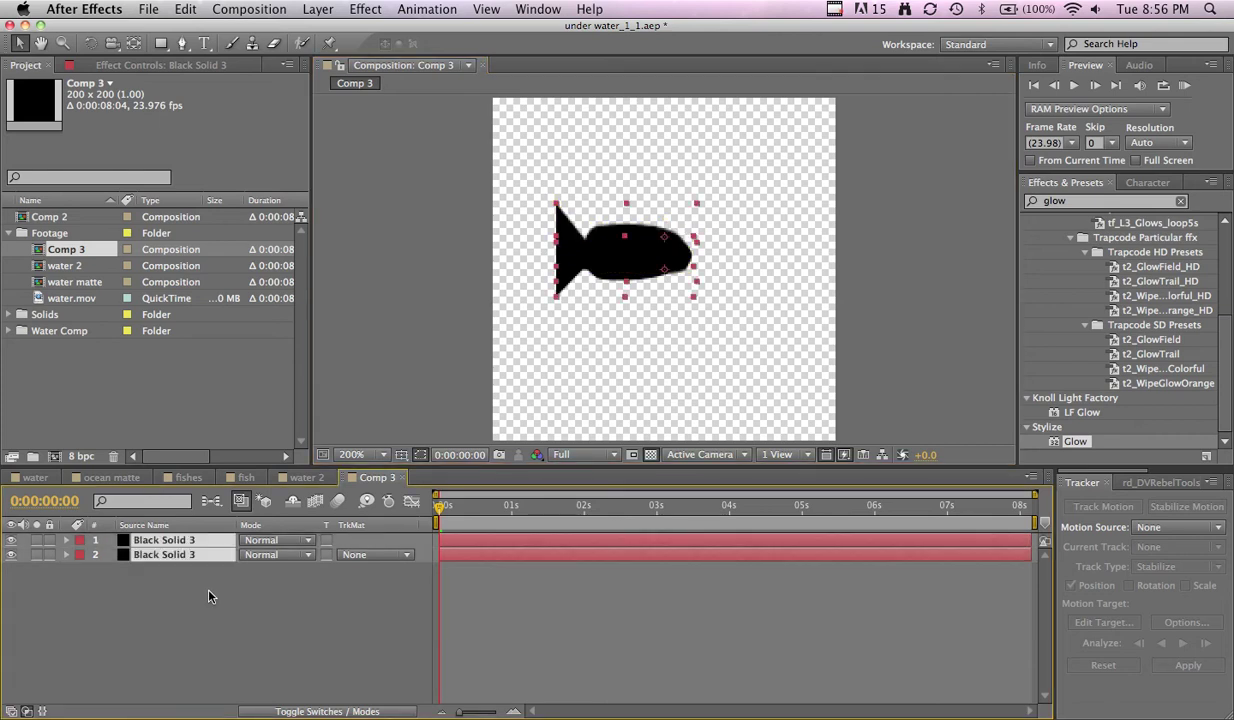
# - Pre-compose both Black Solid 3 layers into a comp named fish and nudge it slightly right
pyautogui.press('super+shift+c')
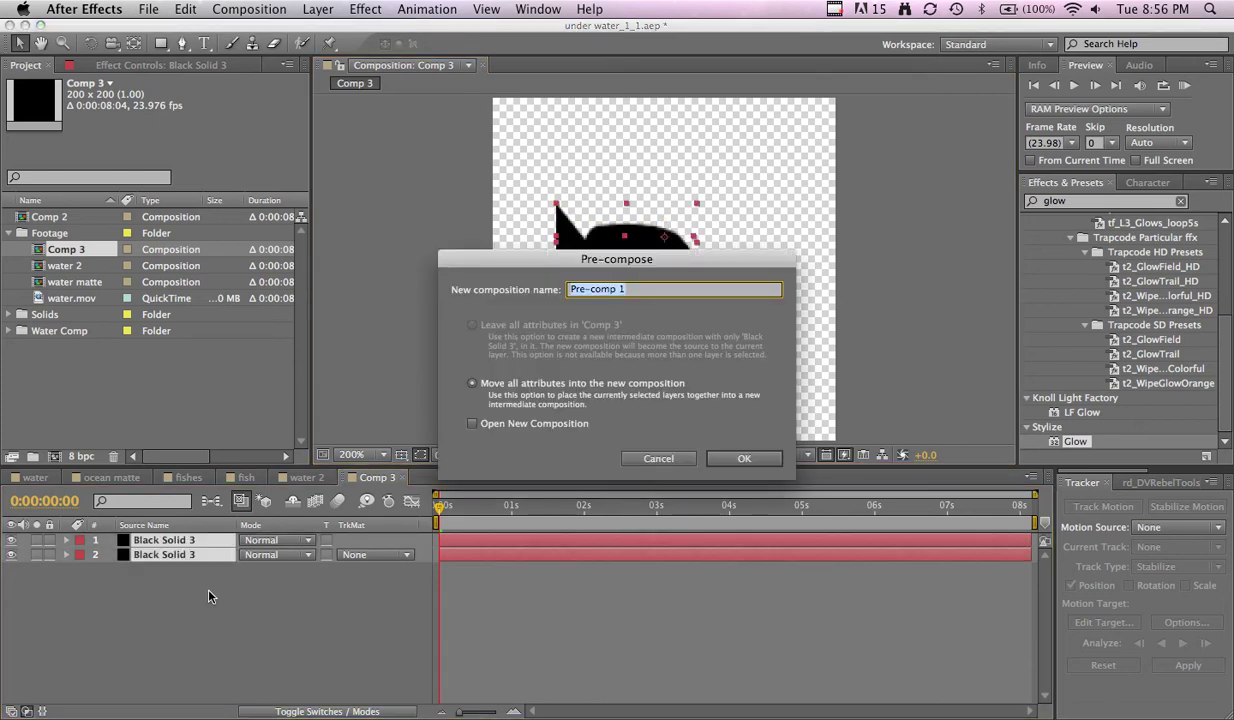
pyautogui.write('fish')
pyautogui.press('Return')
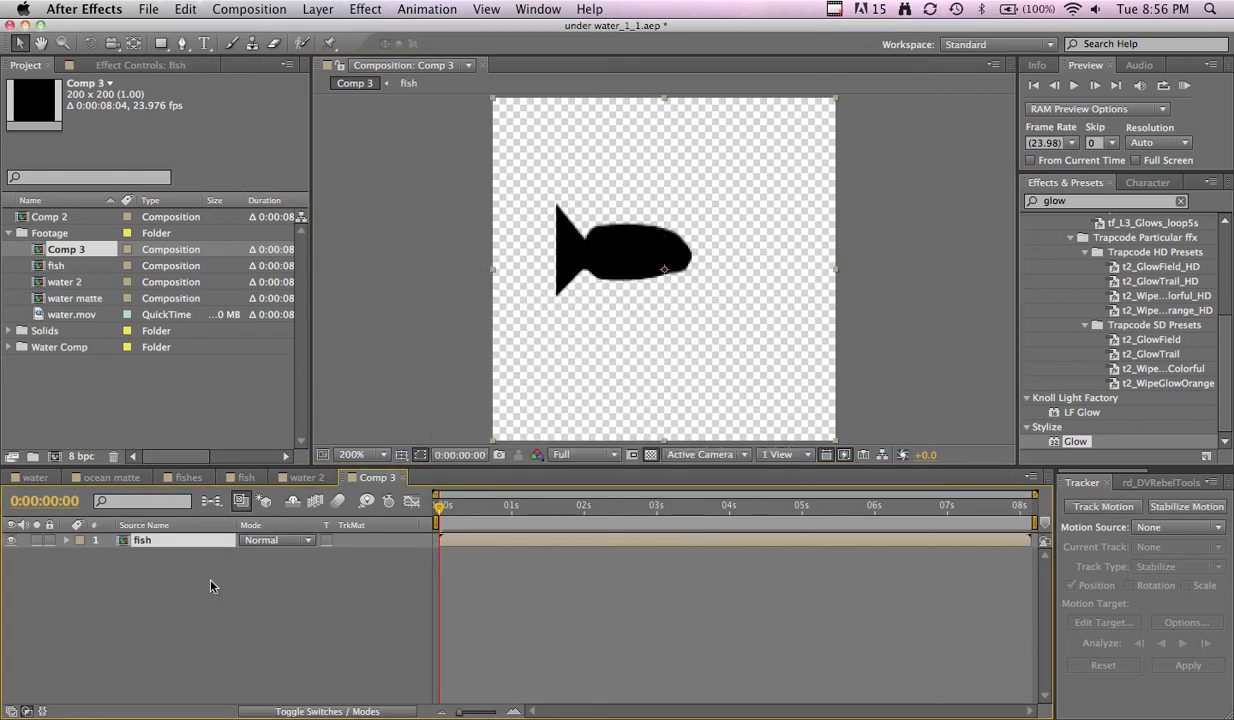
pyautogui.moveTo(660, 260)
pyautogui.mouseDown()
pyautogui.moveTo(712, 257)
pyautogui.moveTo(660, 265)
pyautogui.mouseUp()
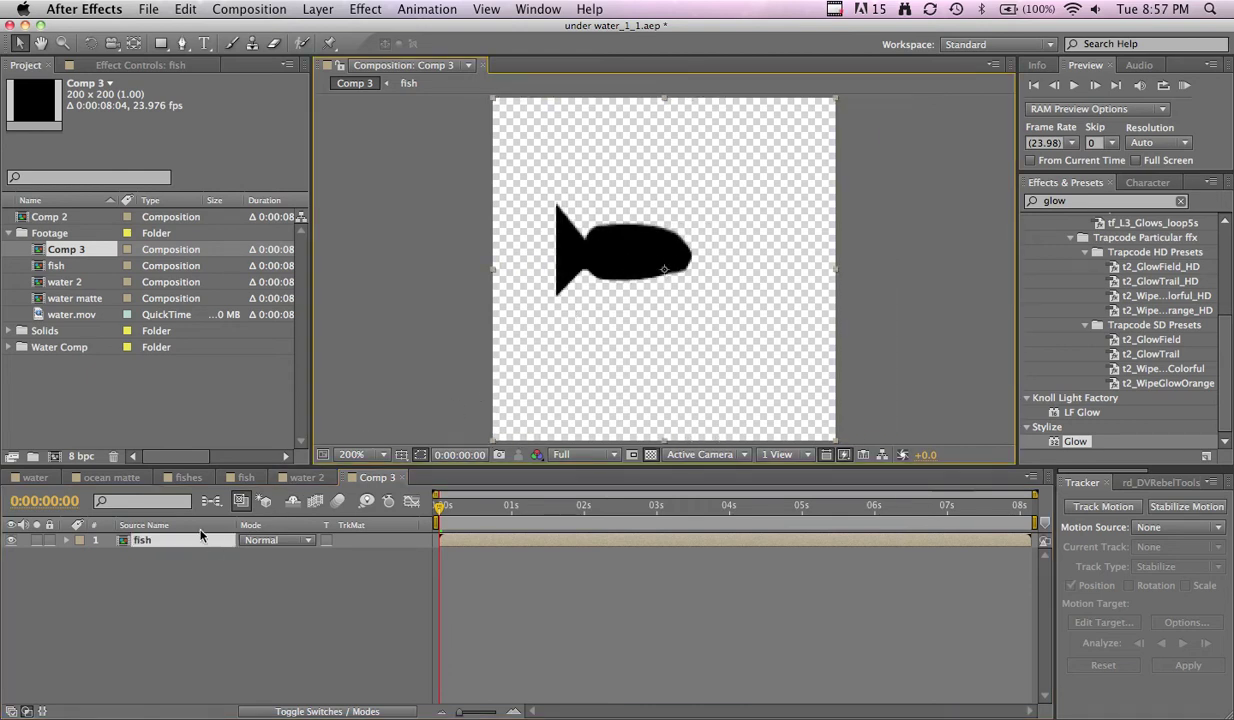
# - Add the fish comp to water 2 as the top layer, placed off-screen left at time 0
pyautogui.click(306, 477)
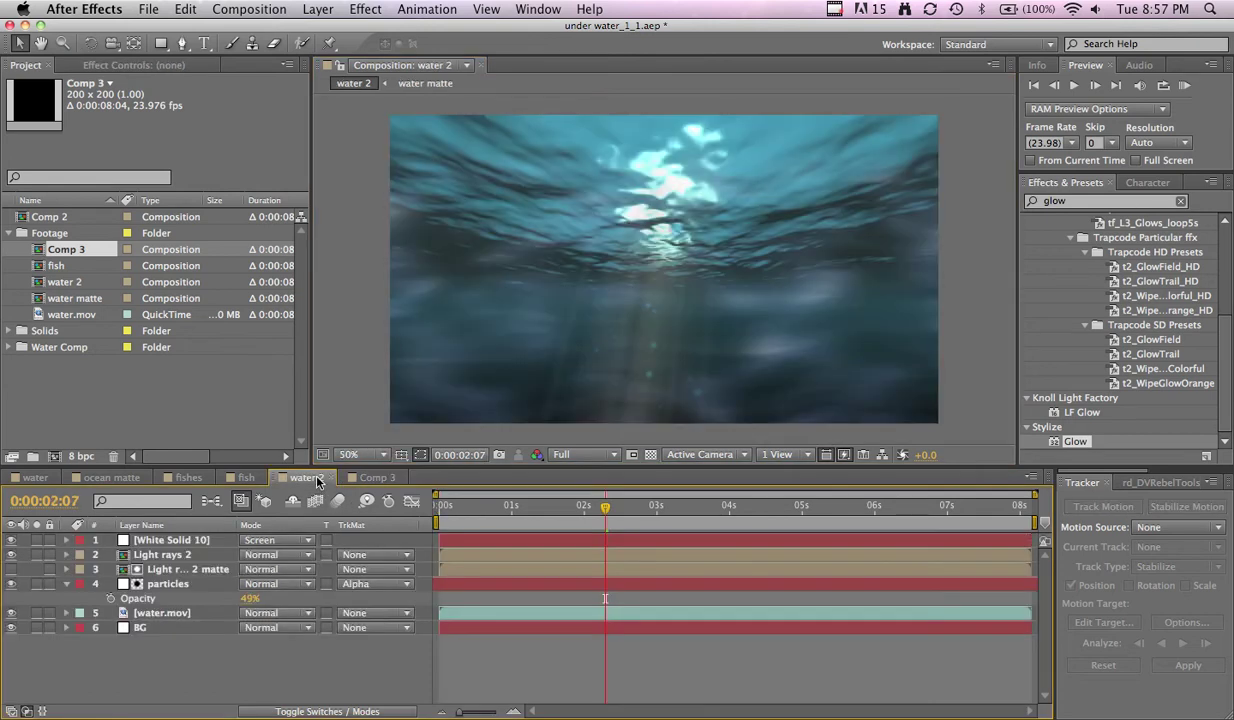
pyautogui.moveTo(42, 268); pyautogui.dragTo(190, 530)
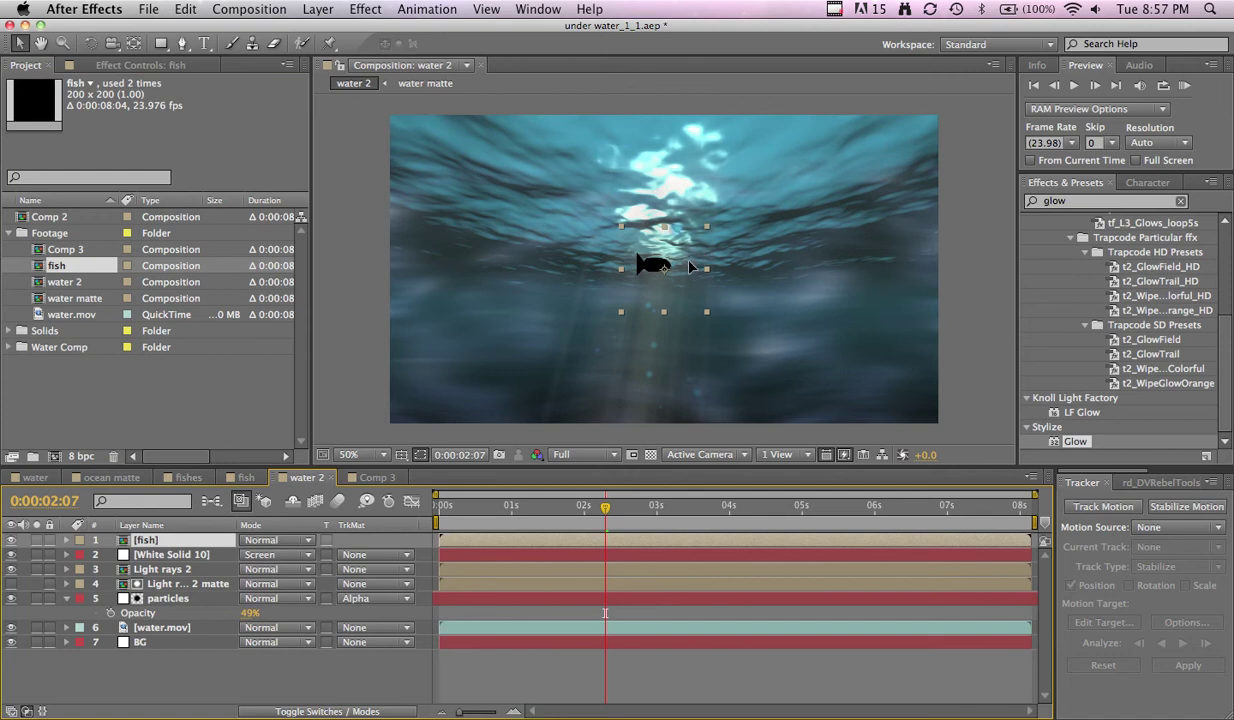
pyautogui.moveTo(680, 258); pyautogui.dragTo(366, 261)
pyautogui.moveTo(450, 513); pyautogui.dragTo(430, 513)
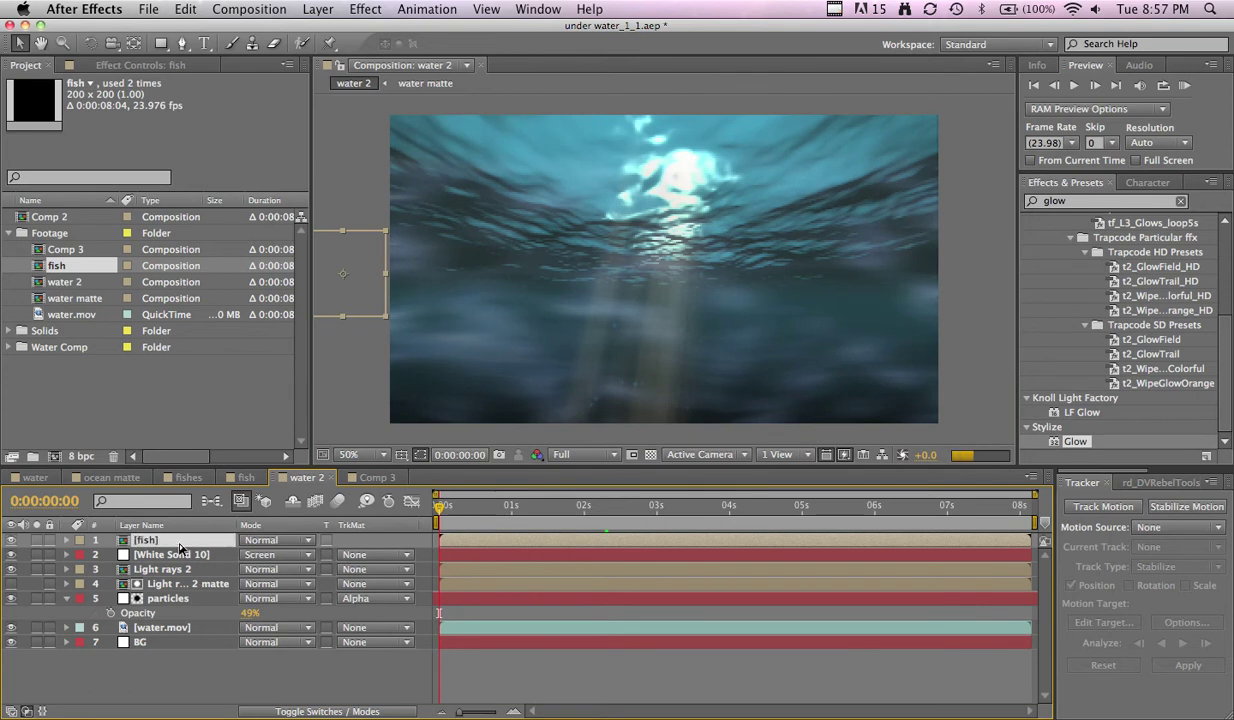
pyautogui.press('p')
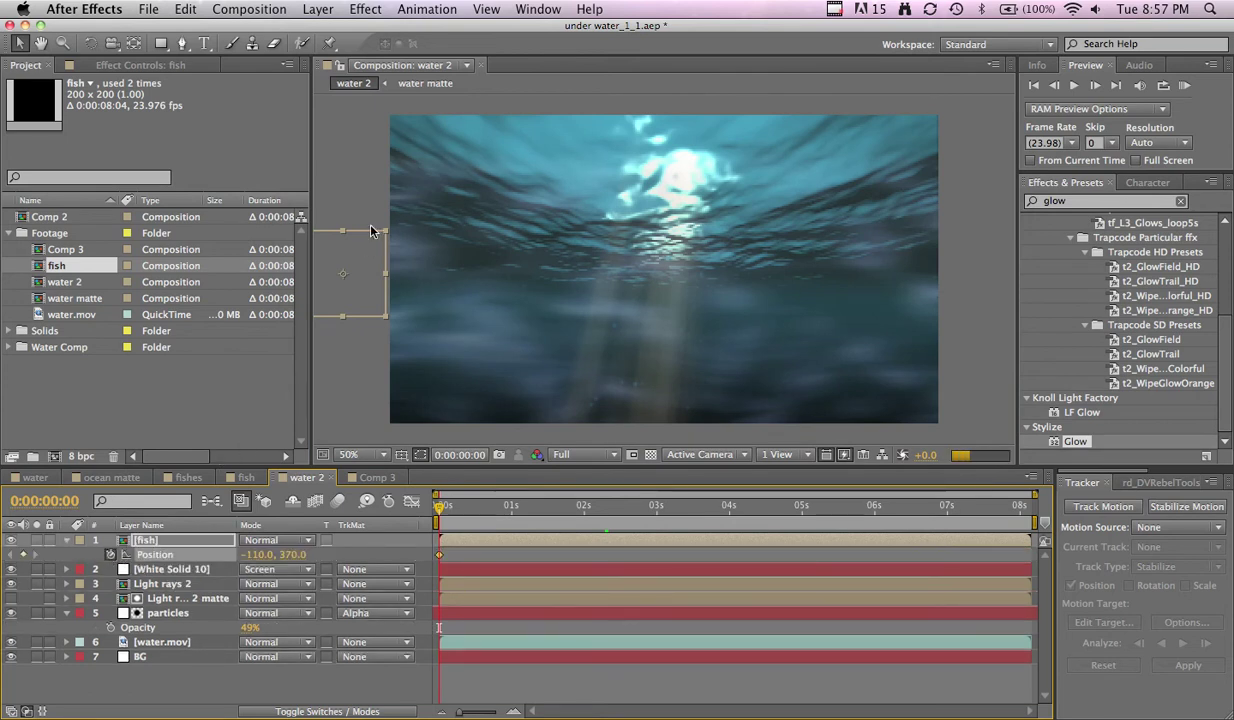
# - Keyframe the fish's Position from off-screen left to past the right edge, starting around 1 second
pyautogui.click(109, 554)
pyautogui.moveTo(562, 289); pyautogui.dragTo(1014, 268)
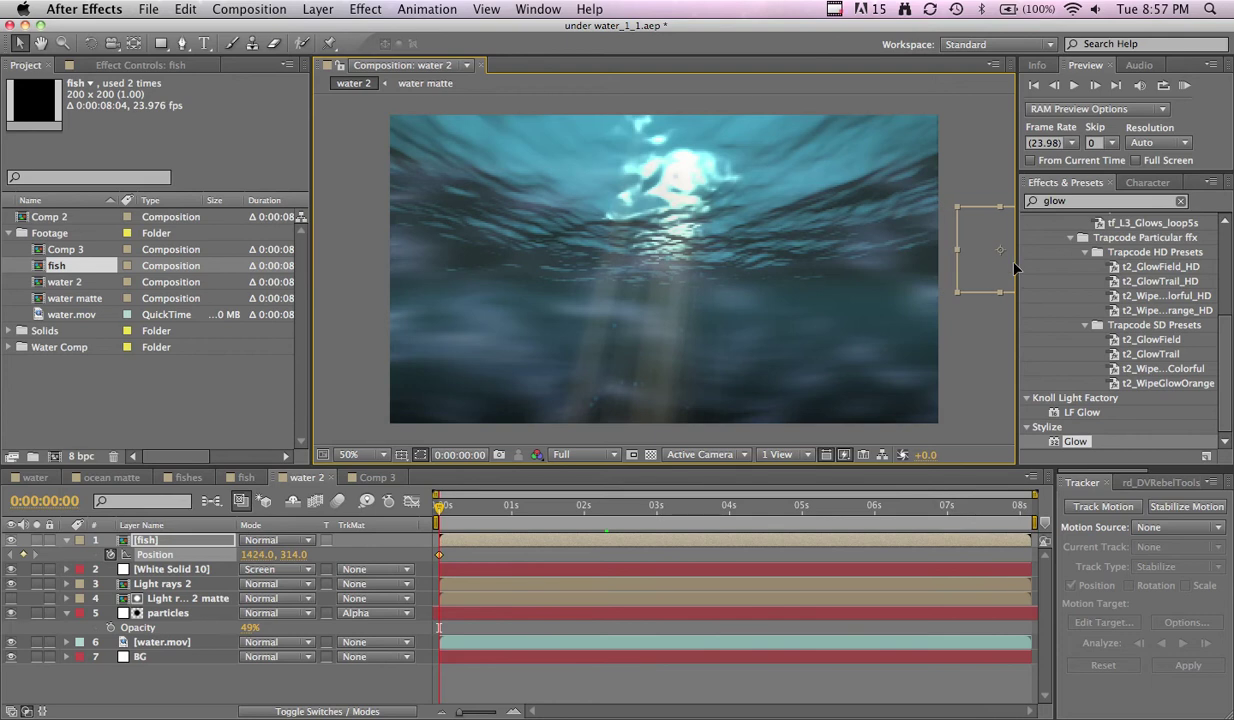
pyautogui.press('super+z')
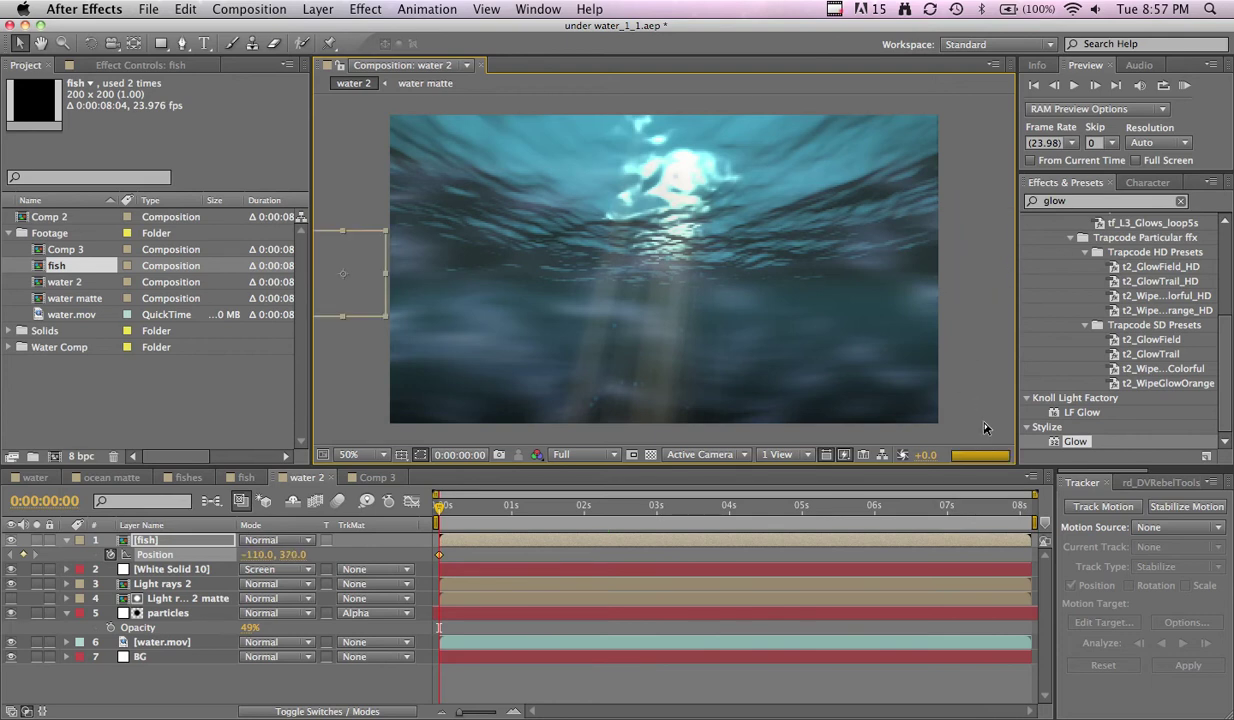
pyautogui.moveTo(990, 505); pyautogui.dragTo(1028, 506)
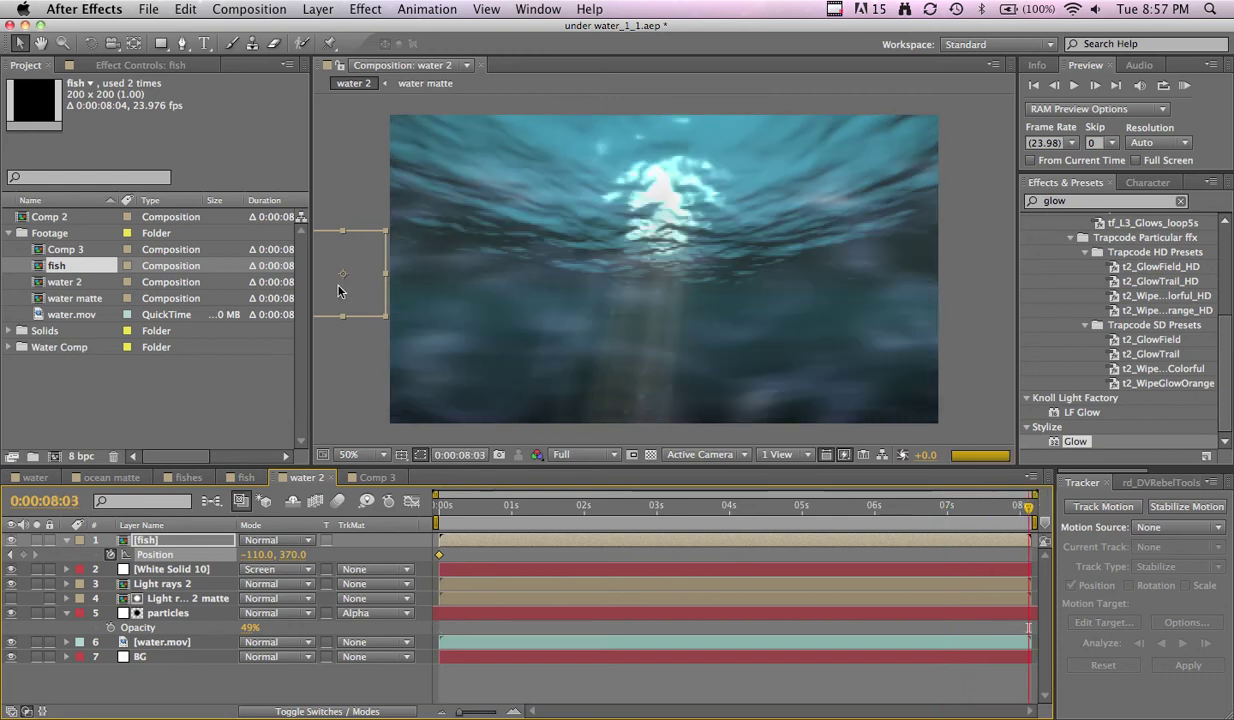
pyautogui.moveTo(352, 284); pyautogui.dragTo(1011, 273)
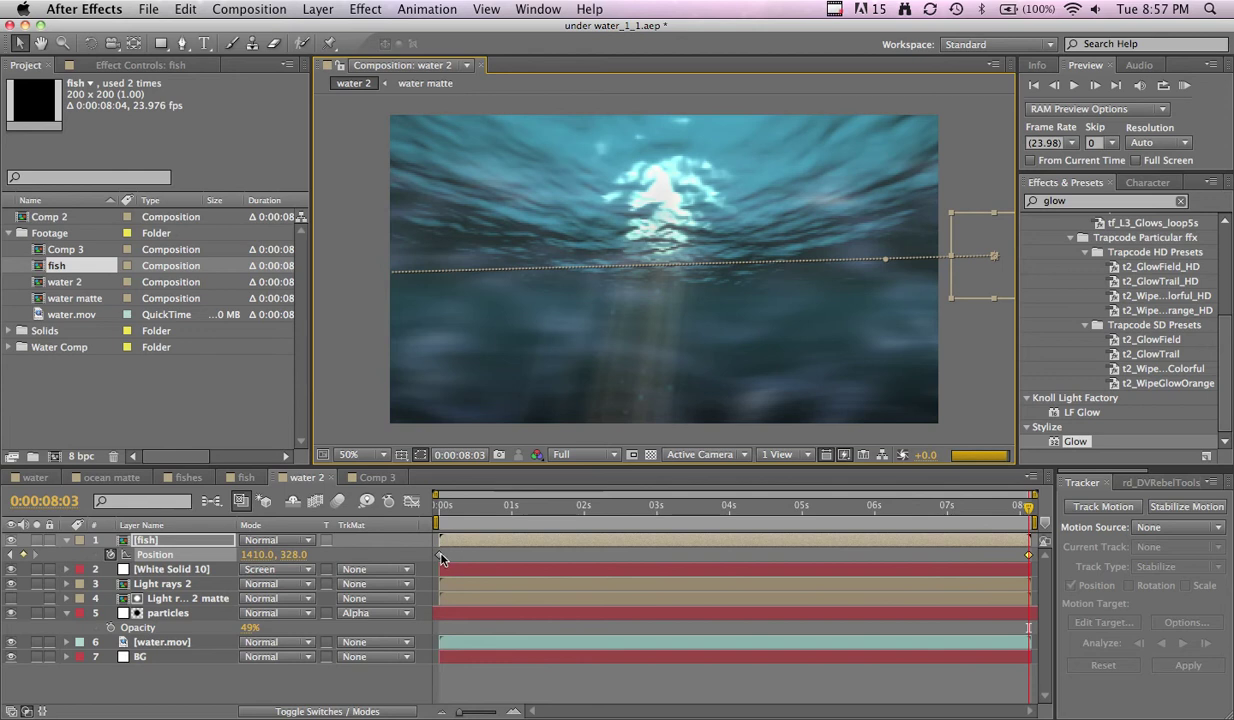
pyautogui.moveTo(441, 555); pyautogui.dragTo(515, 555)
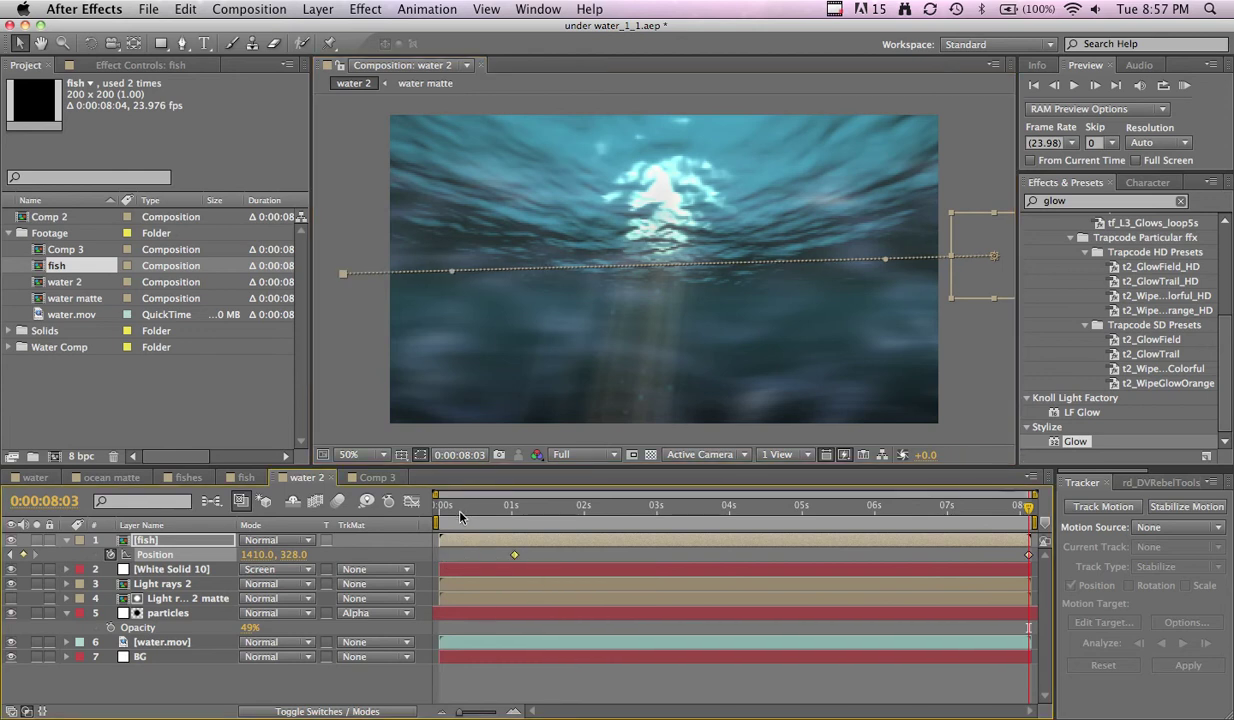
# - Lower both ends of the fish's motion path, preview the swim, and scale the fish down
pyautogui.moveTo(460, 516); pyautogui.dragTo(695, 508)
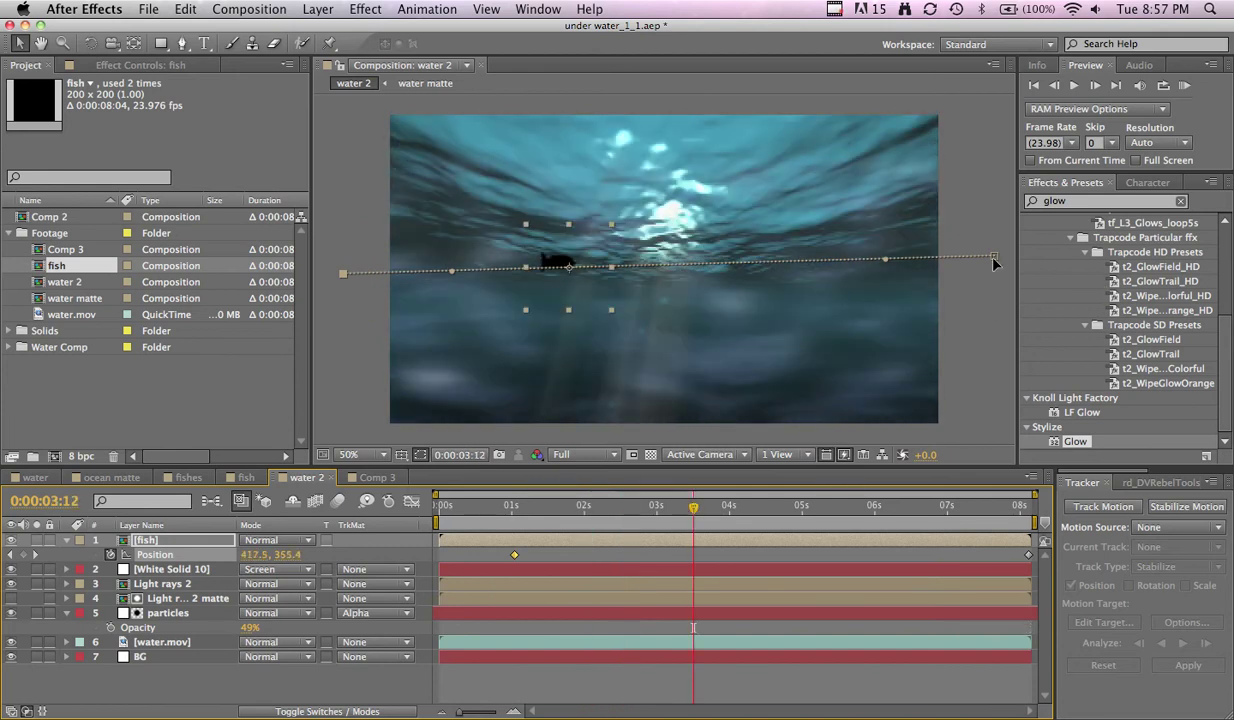
pyautogui.moveTo(995, 263); pyautogui.dragTo(1002, 310)
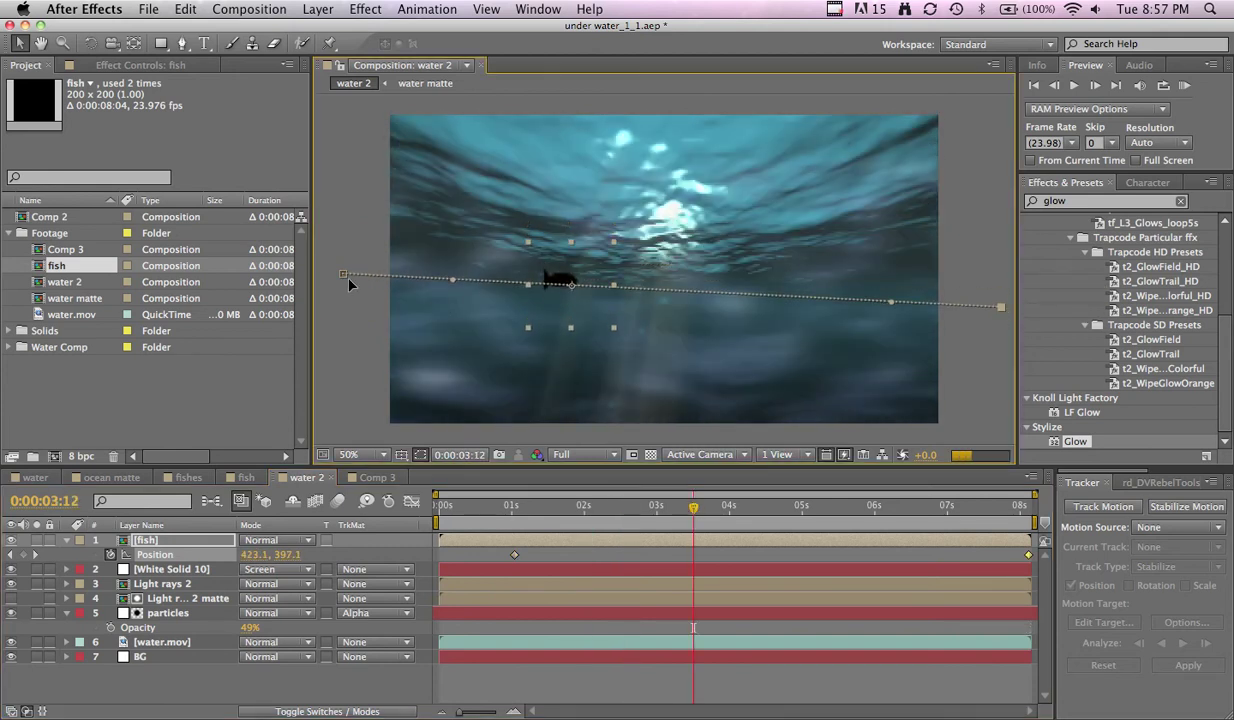
pyautogui.moveTo(344, 276); pyautogui.dragTo(344, 334)
pyautogui.moveTo(510, 507); pyautogui.dragTo(939, 559)
pyautogui.press('Home')
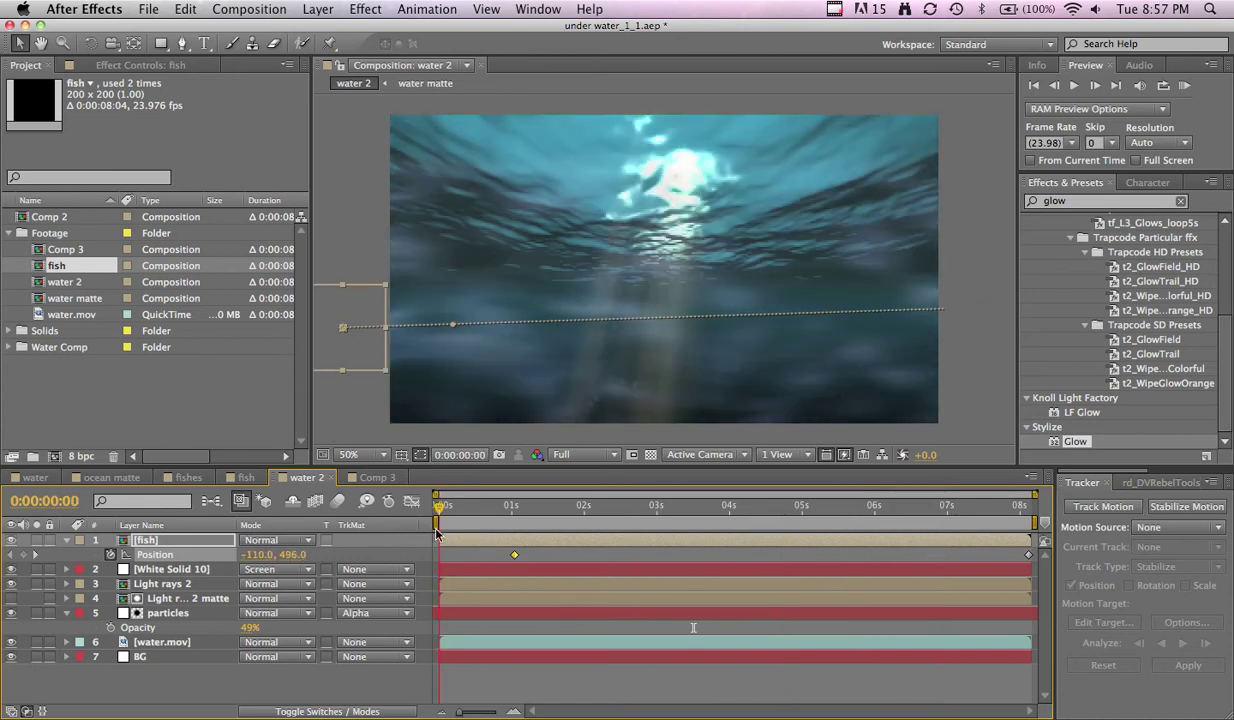
pyautogui.moveTo(437, 535); pyautogui.dragTo(614, 527)
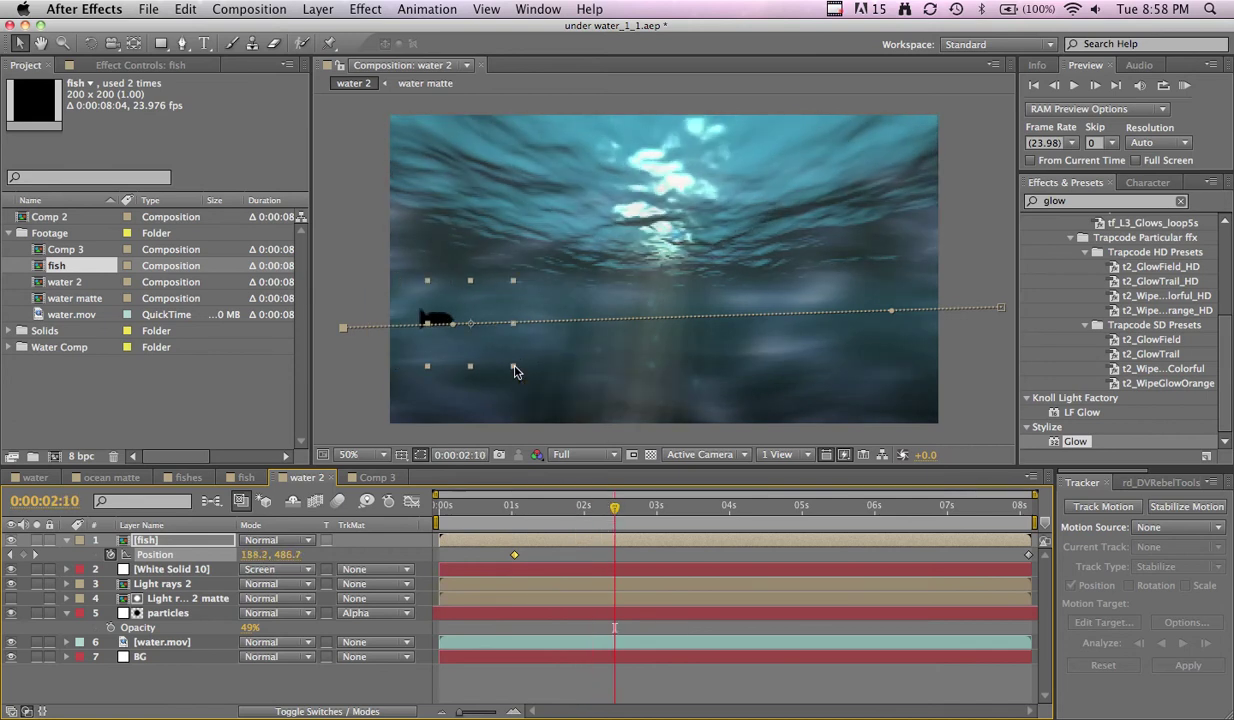
pyautogui.moveTo(515, 371); pyautogui.dragTo(505, 355)
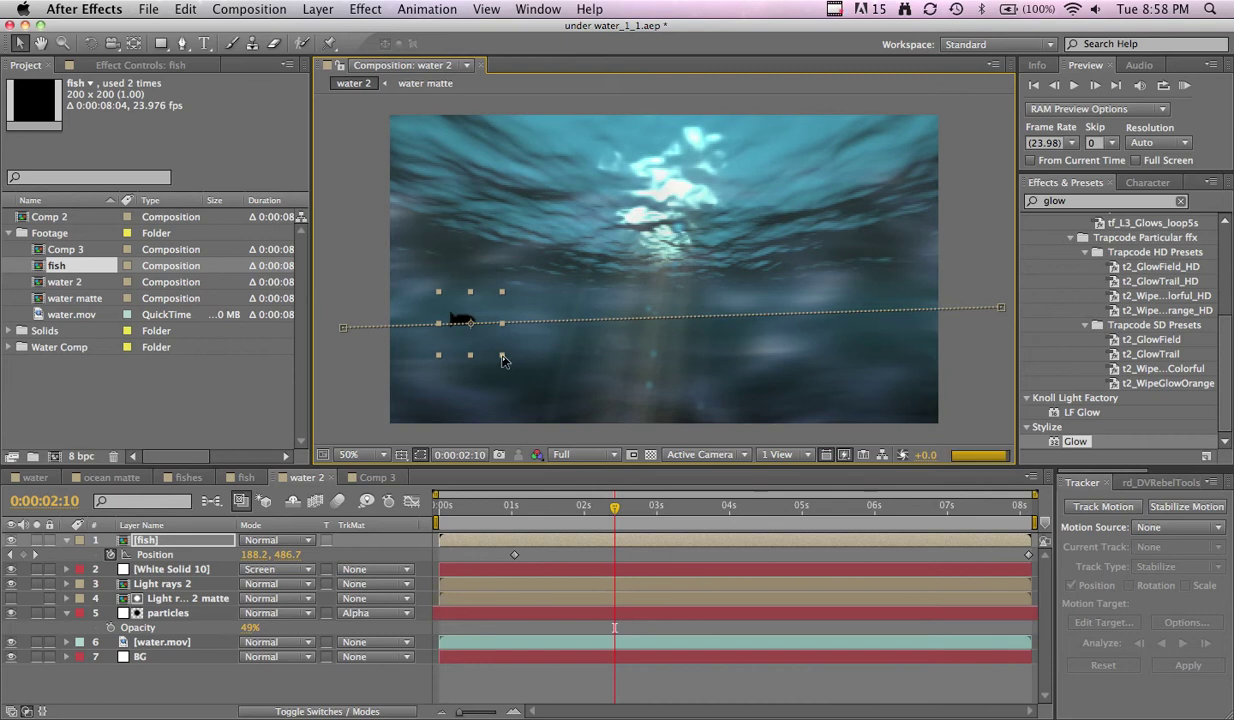
pyautogui.click(374, 361)
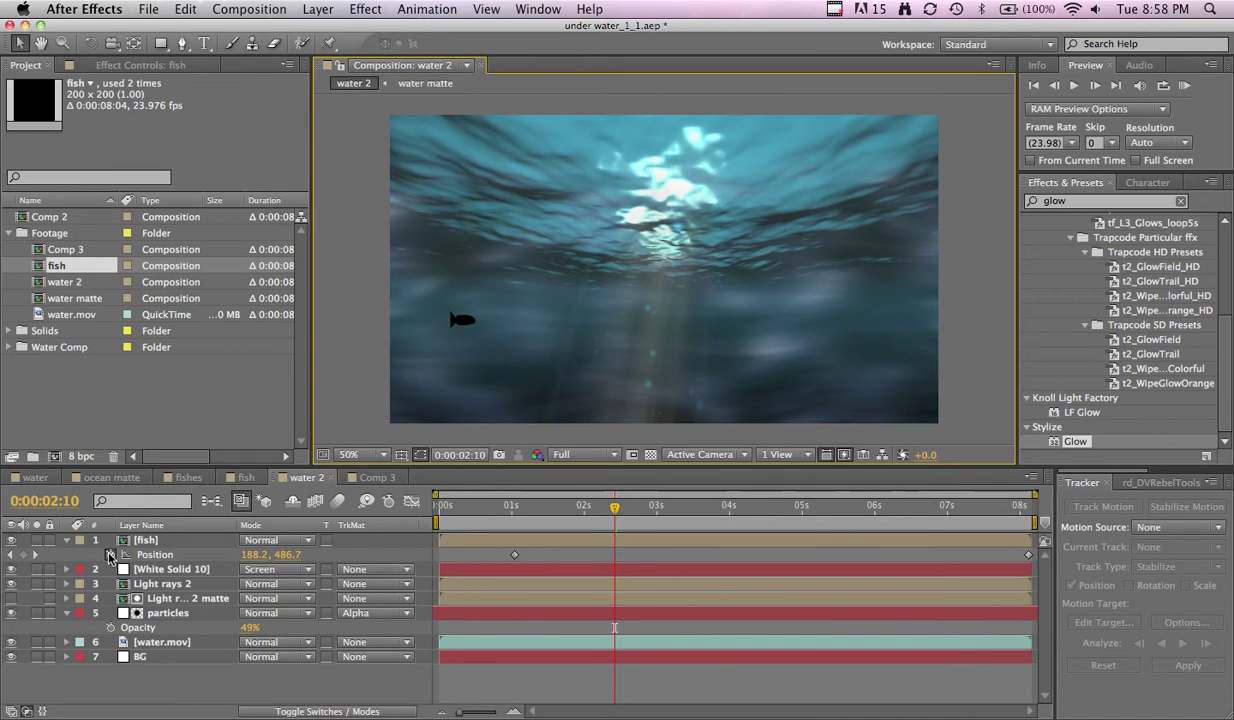
# - Give the fish's Position an expression reading x, then dismiss the resulting error warning
pyautogui.keyDown('alt'); pyautogui.click(110, 555); pyautogui.keyUp('alt')
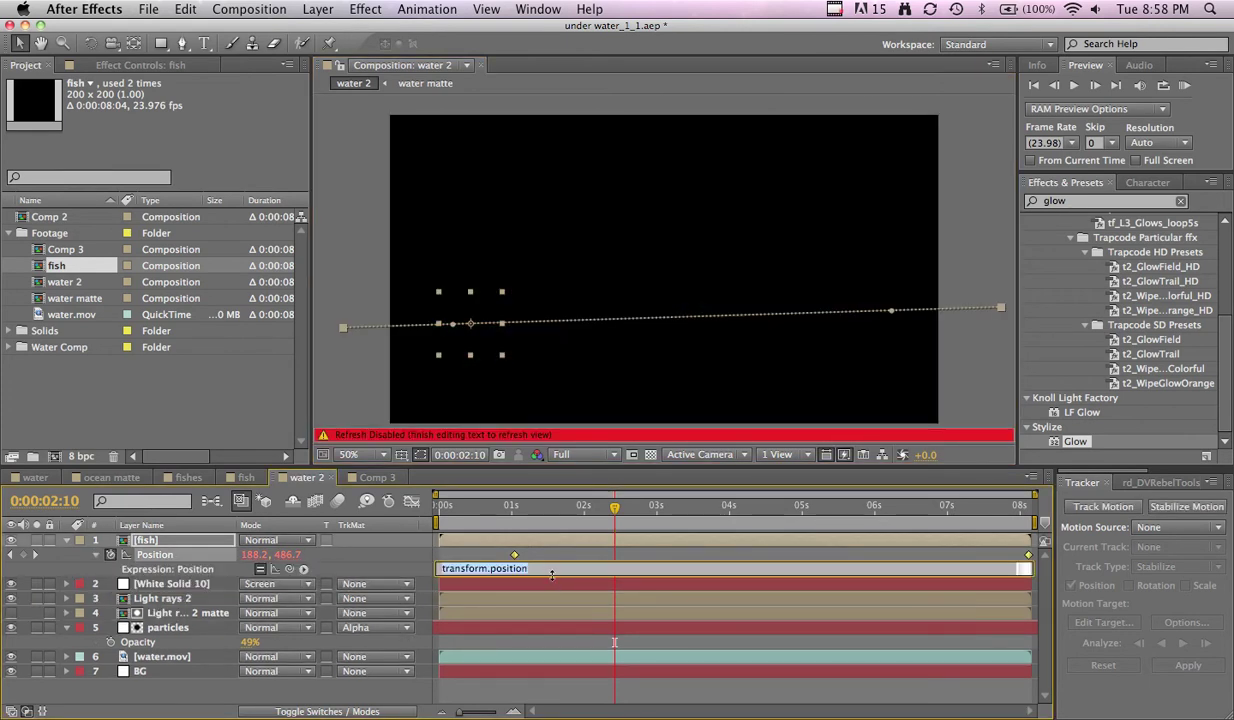
pyautogui.moveTo(549, 577); pyautogui.dragTo(549, 649)
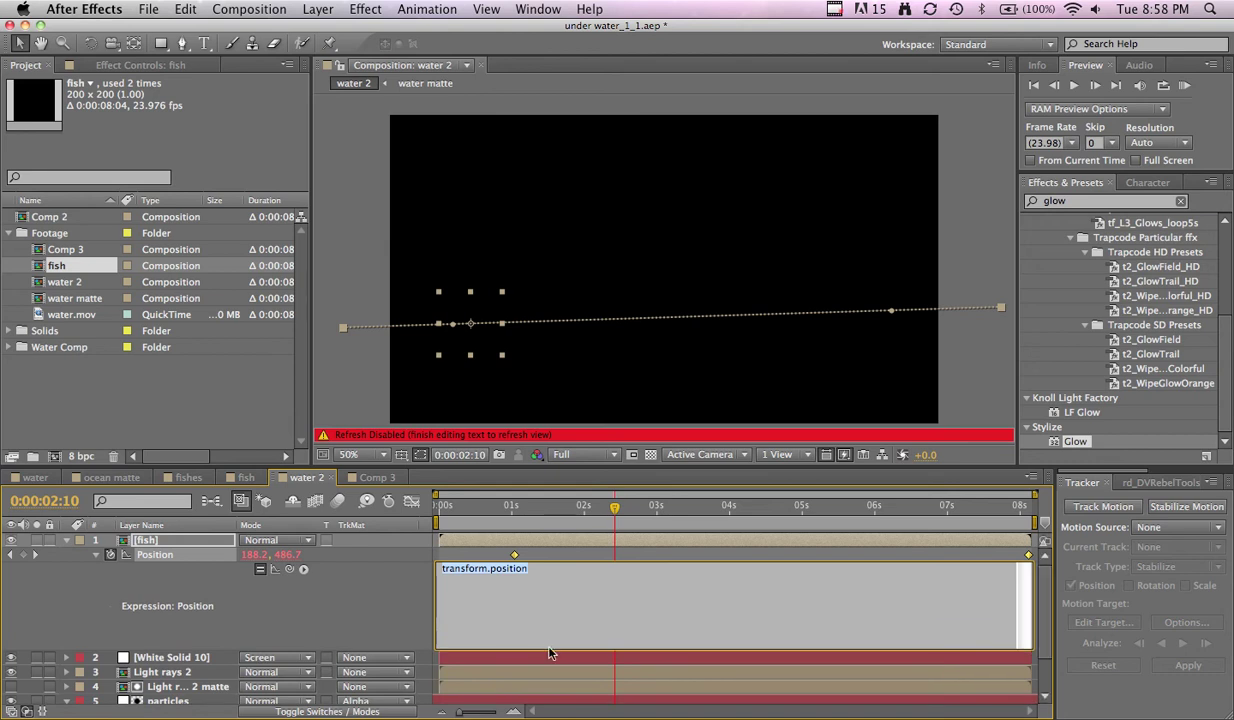
pyautogui.write('x')
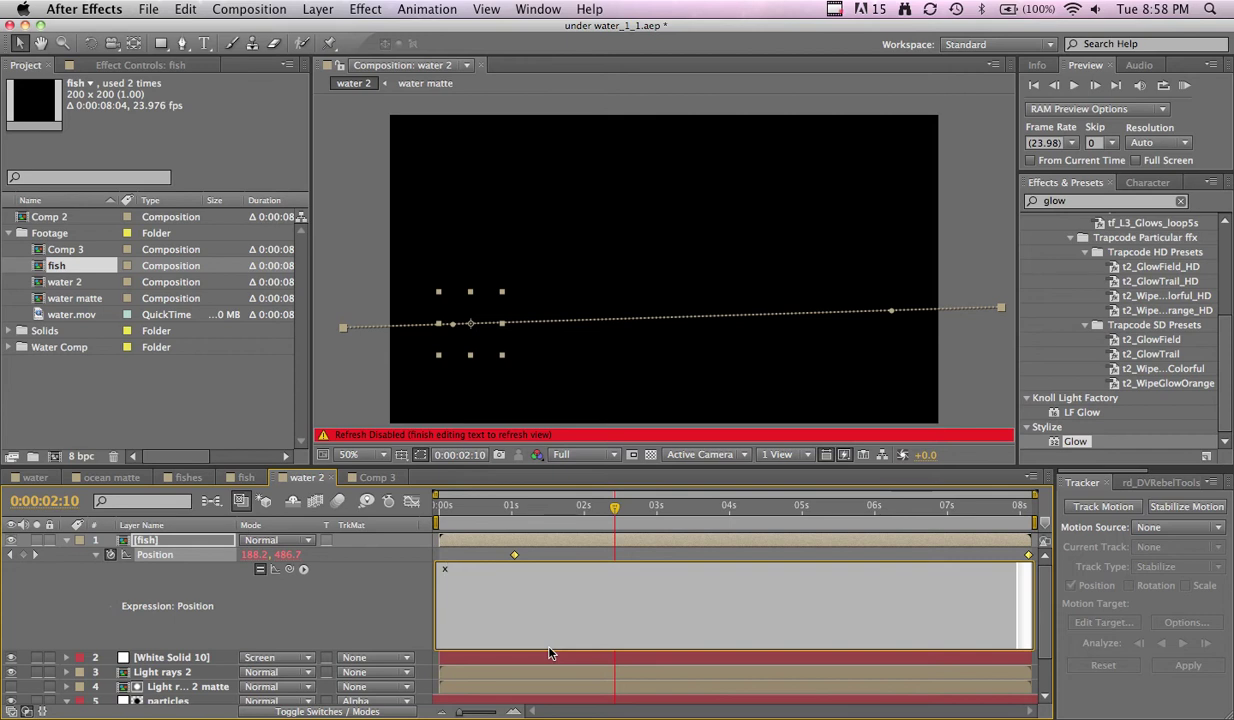
pyautogui.click(262, 566)
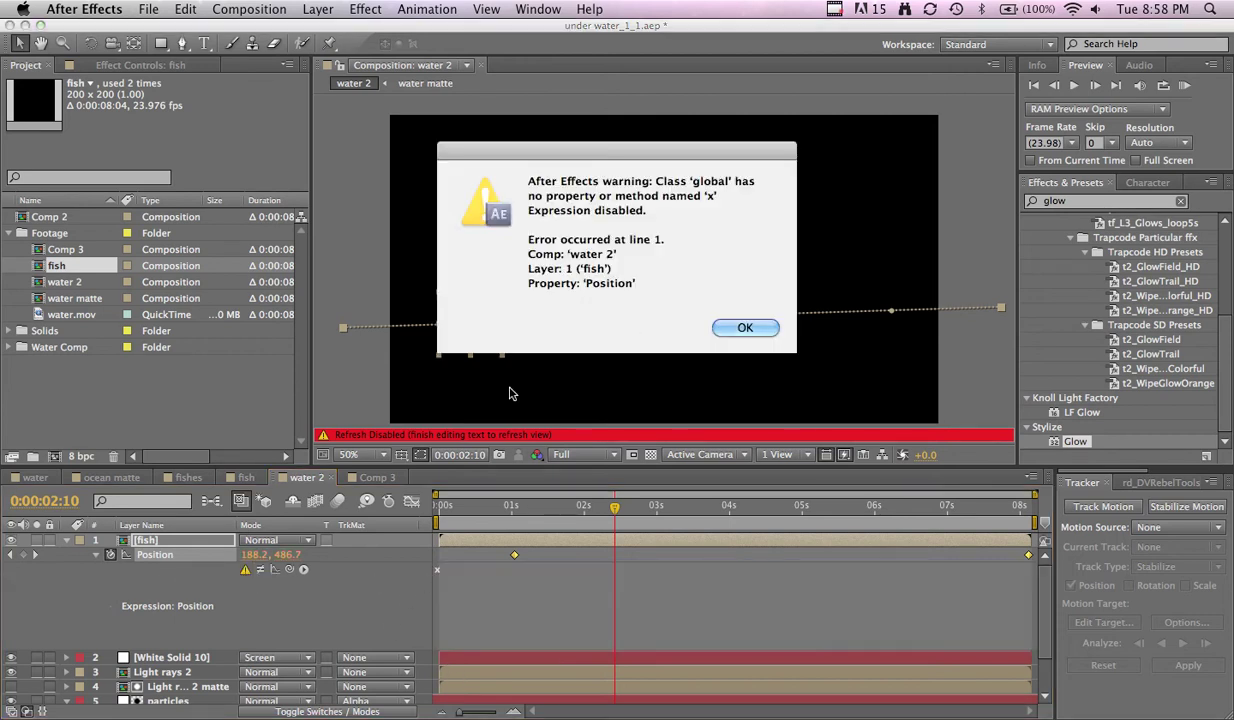
pyautogui.press('Return')
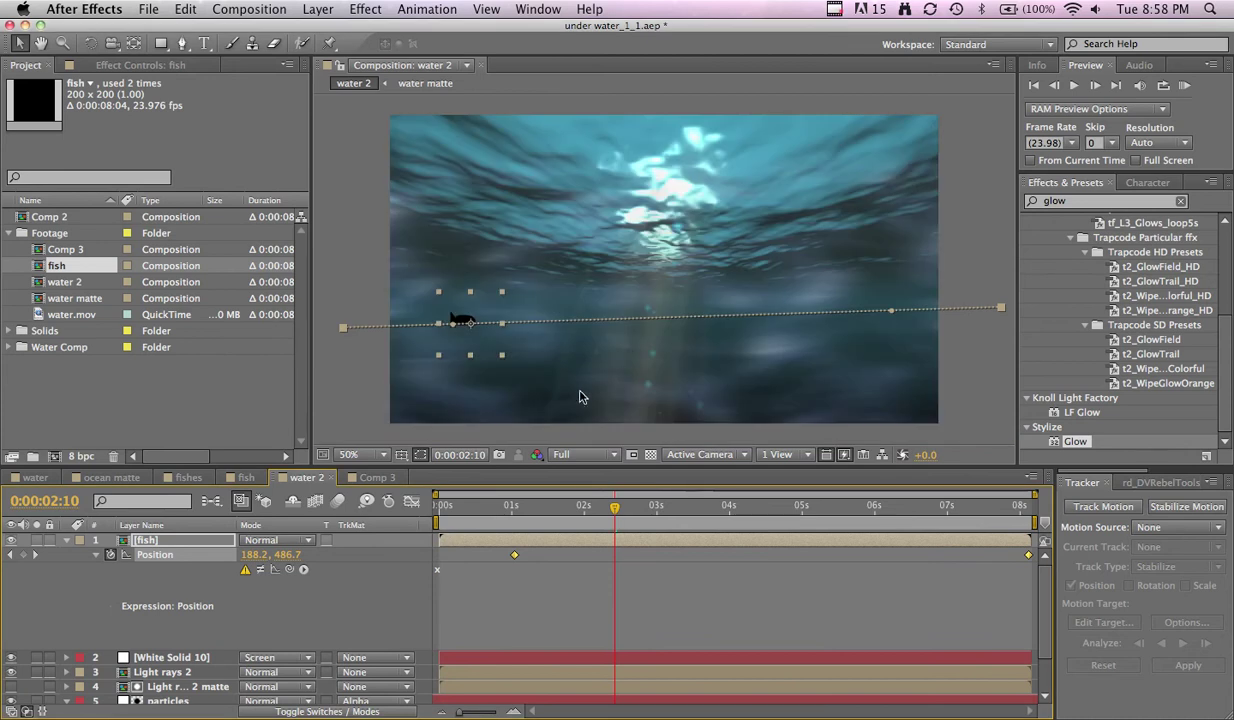
pyautogui.click(245, 569)
pyautogui.click(730, 318)
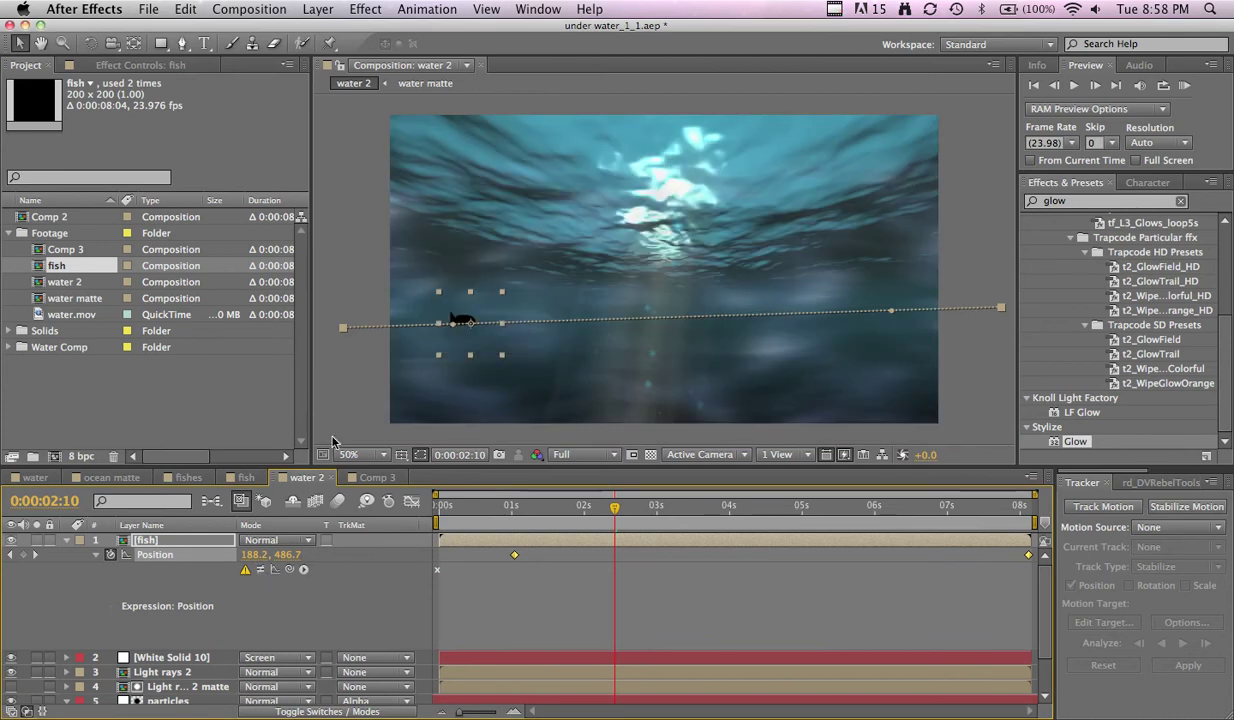
pyautogui.click(167, 545)
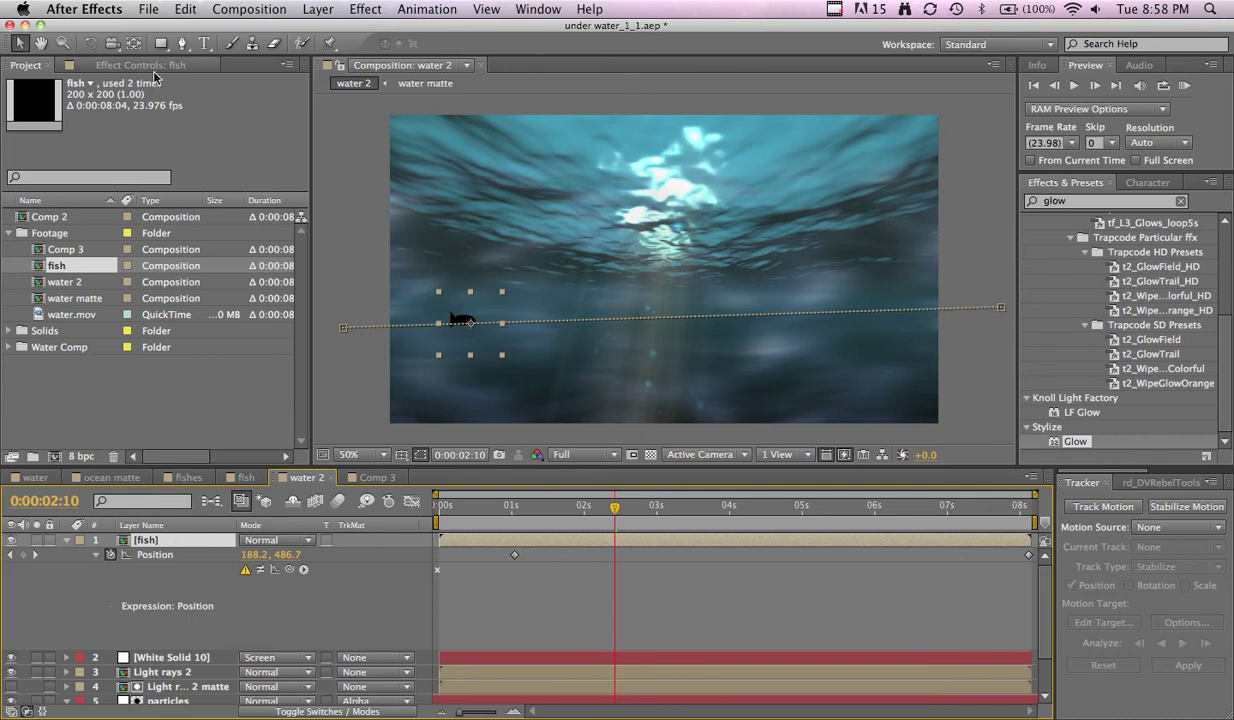
pyautogui.press('F3')
# - Add a Slider Control to the fish, duplicate it, and rename the two sliders x and y
pyautogui.click(365, 9)
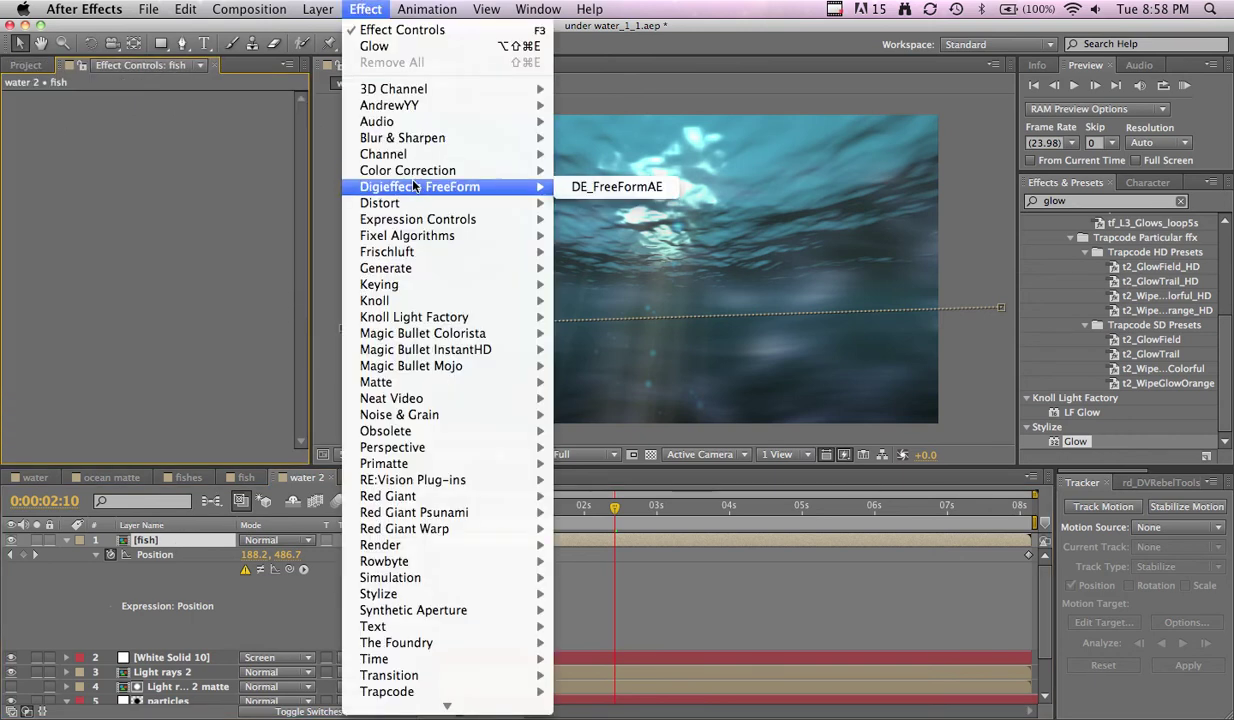
pyautogui.moveTo(426, 219)
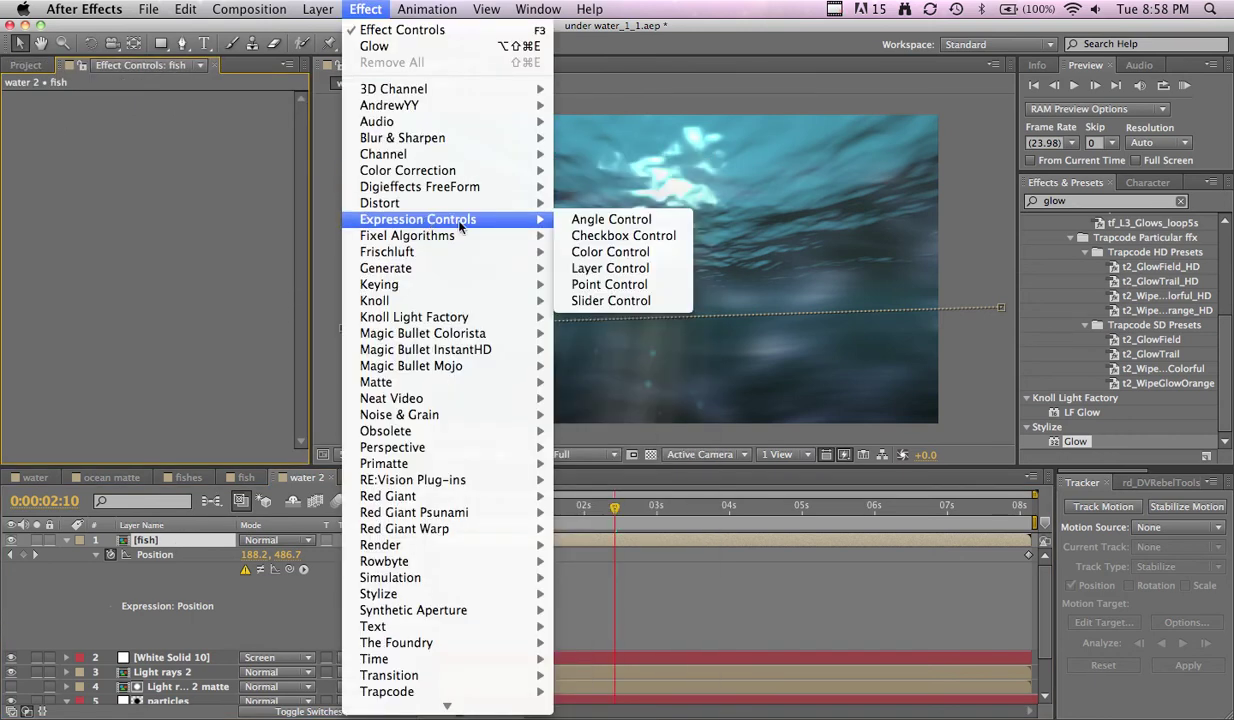
pyautogui.click(600, 295)
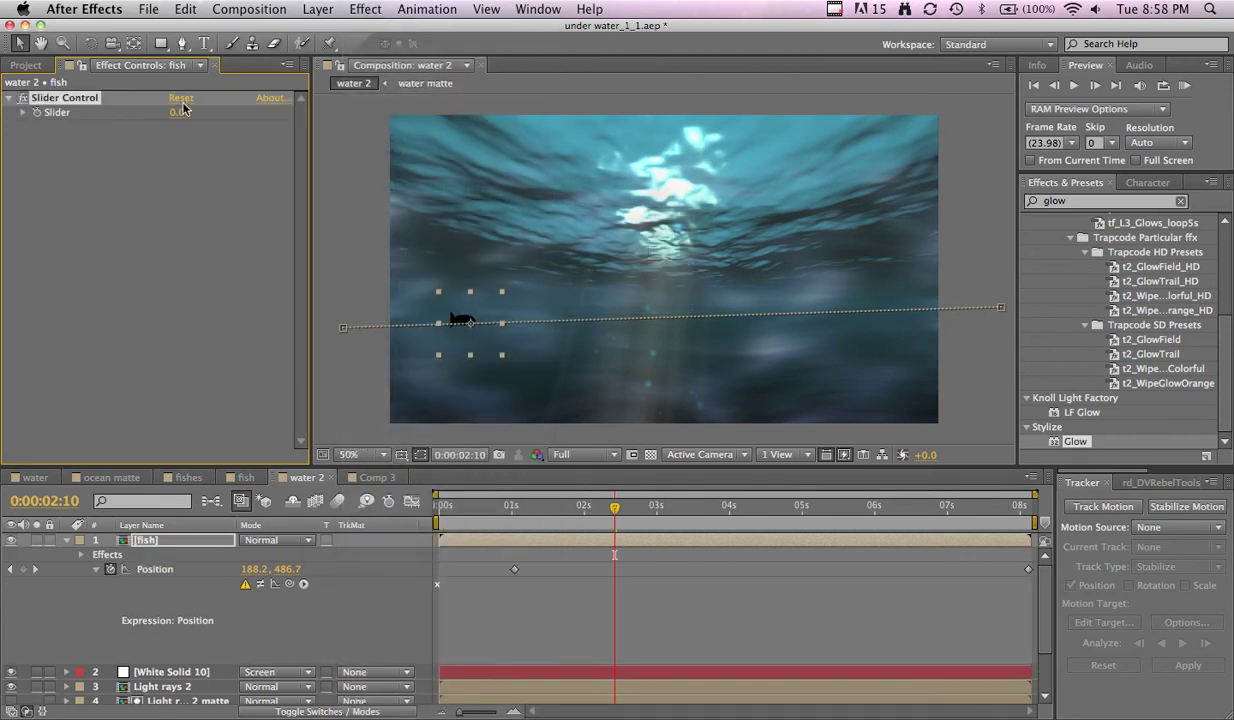
pyautogui.press('super+d')
pyautogui.click(82, 100)
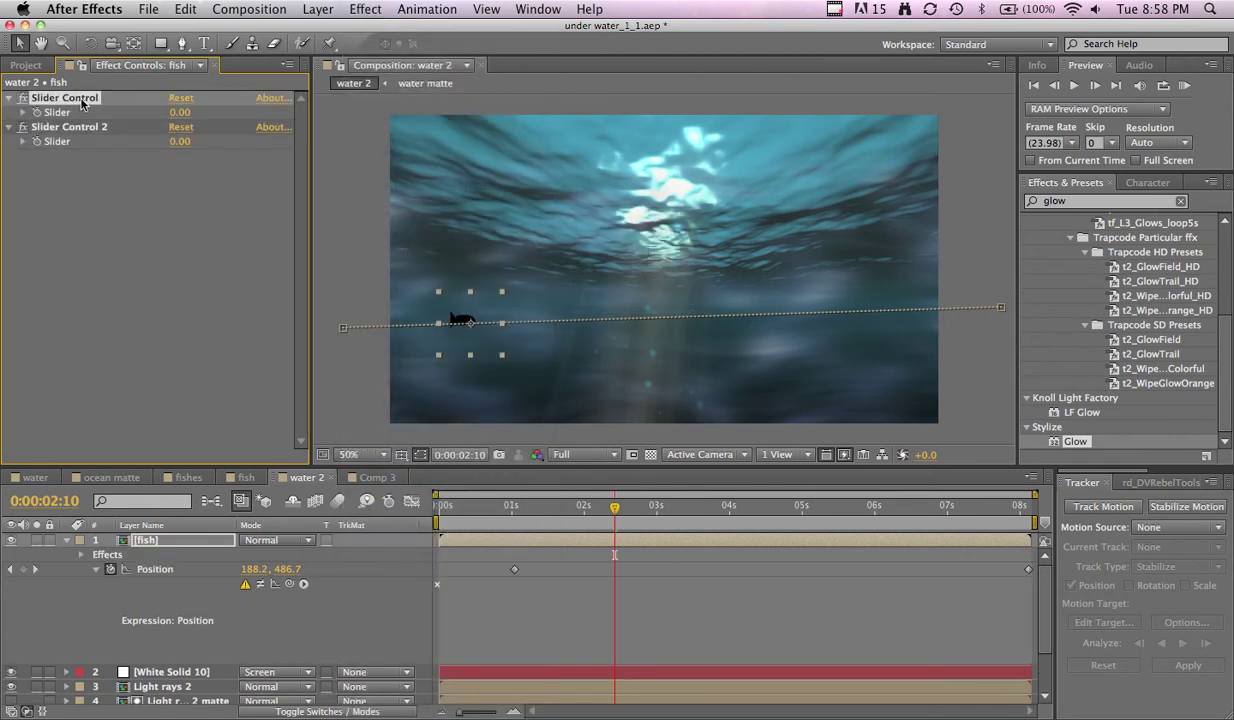
pyautogui.press('Return')
pyautogui.write('x')
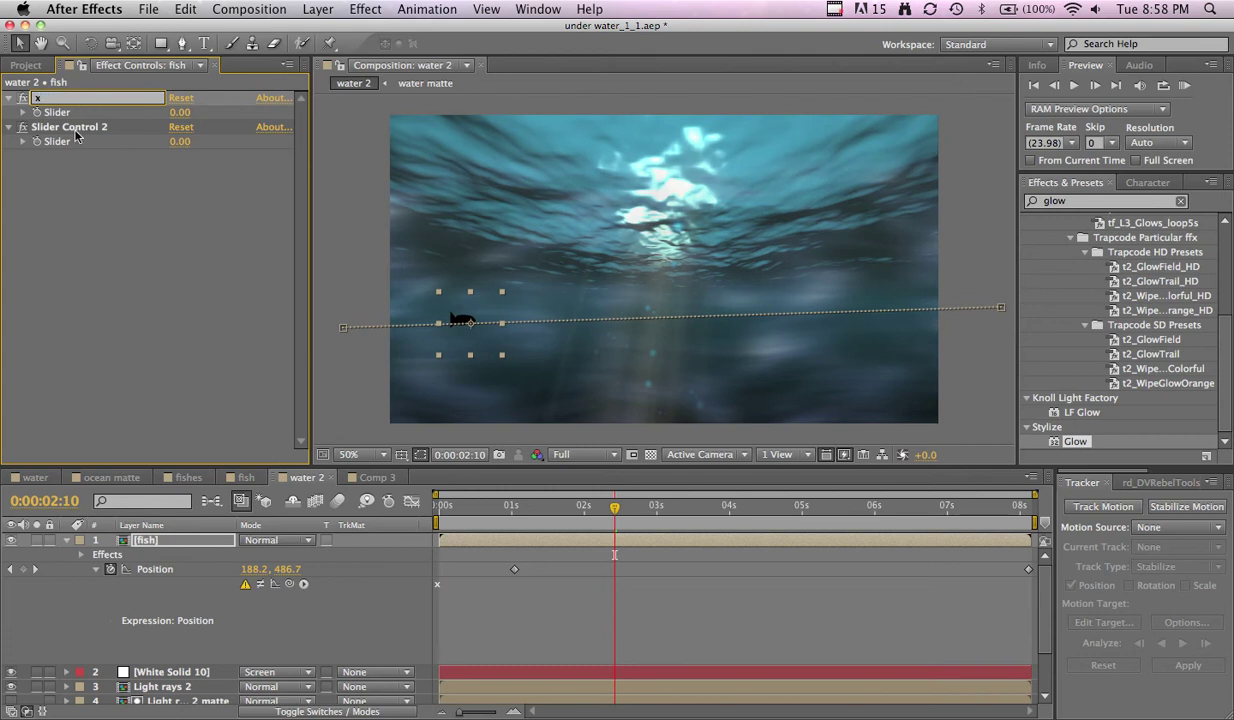
pyautogui.press('Return')
pyautogui.click(55, 130)
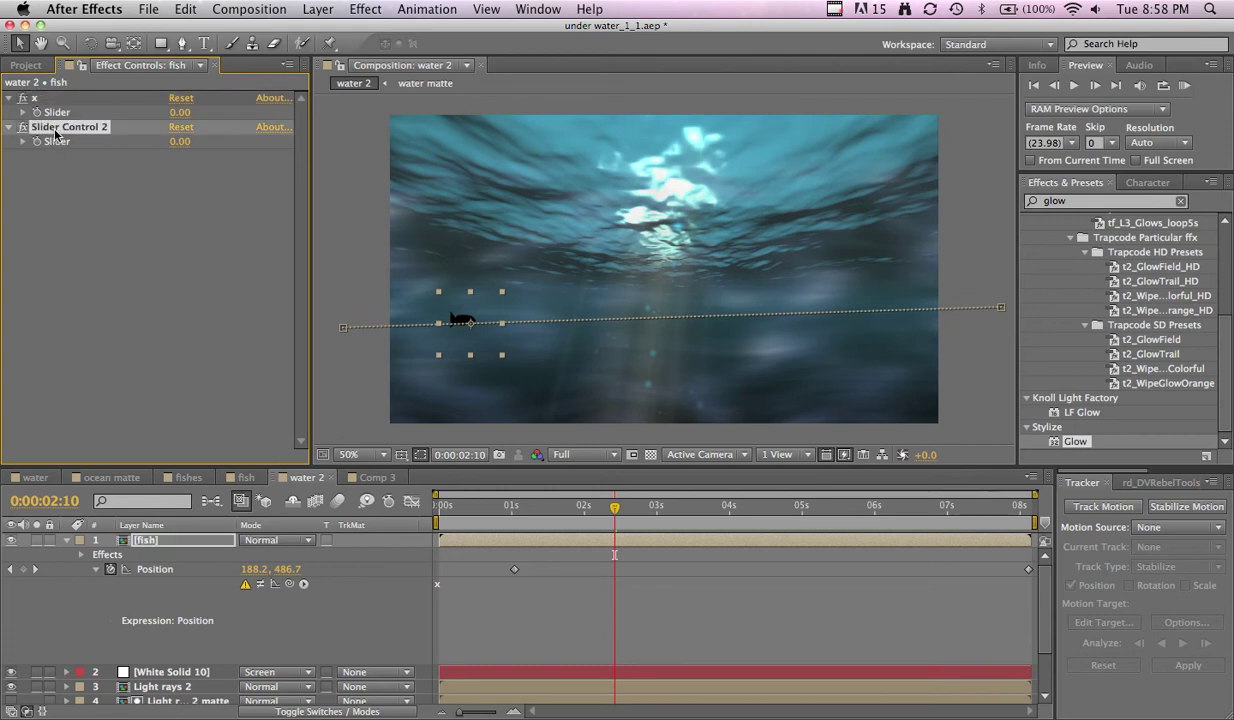
pyautogui.write('y')
pyautogui.click(80, 212)
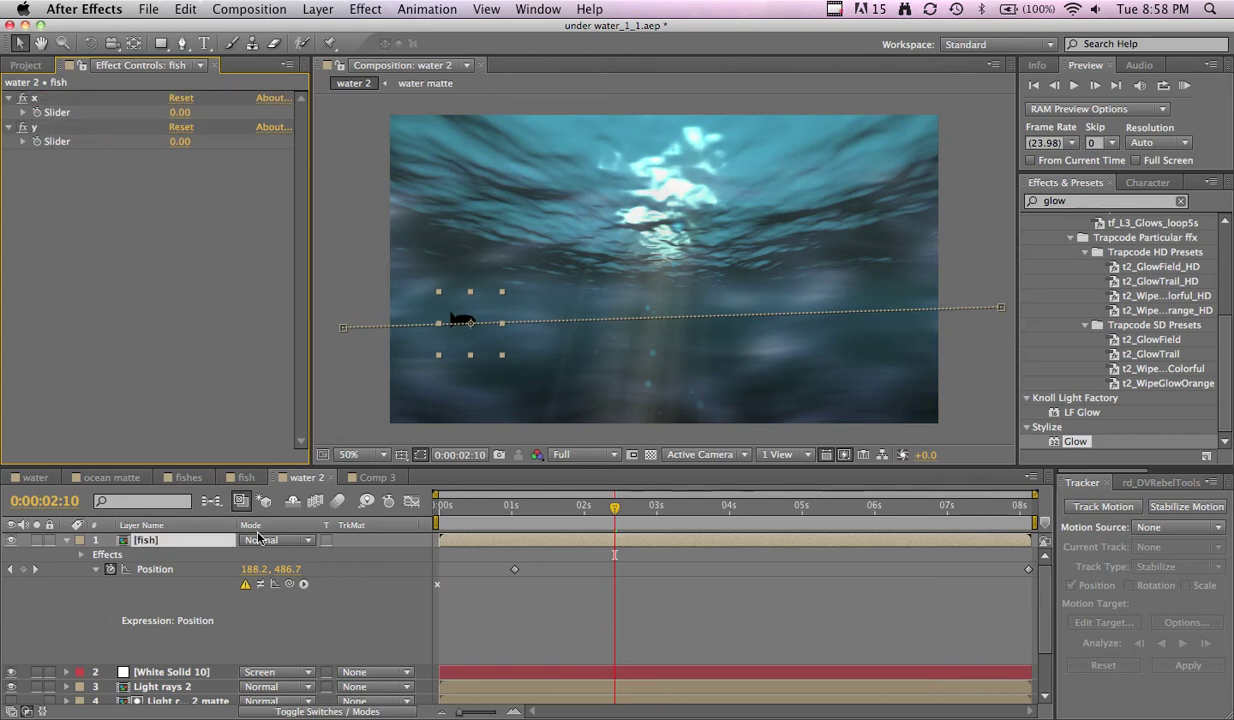
# - Start the fish's Position expression with x= linked to the x slider
pyautogui.click(124, 570)
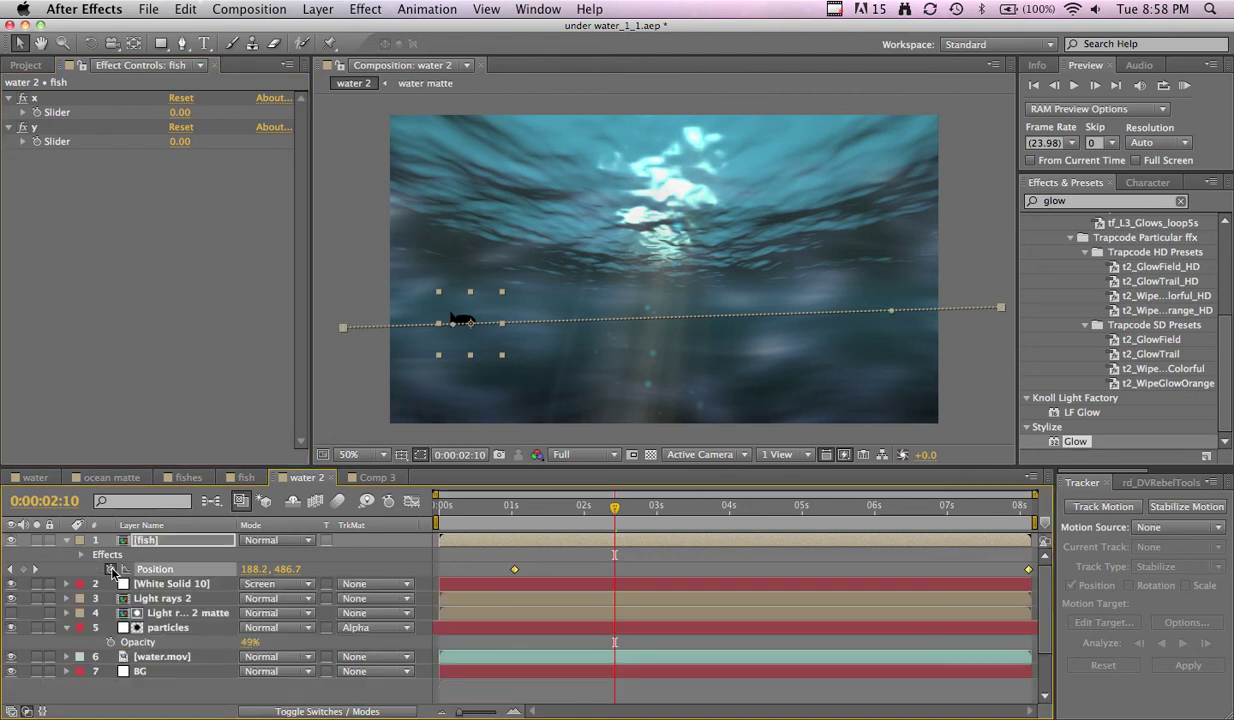
pyautogui.keyDown('alt'); pyautogui.click(110, 569); pyautogui.keyUp('alt')
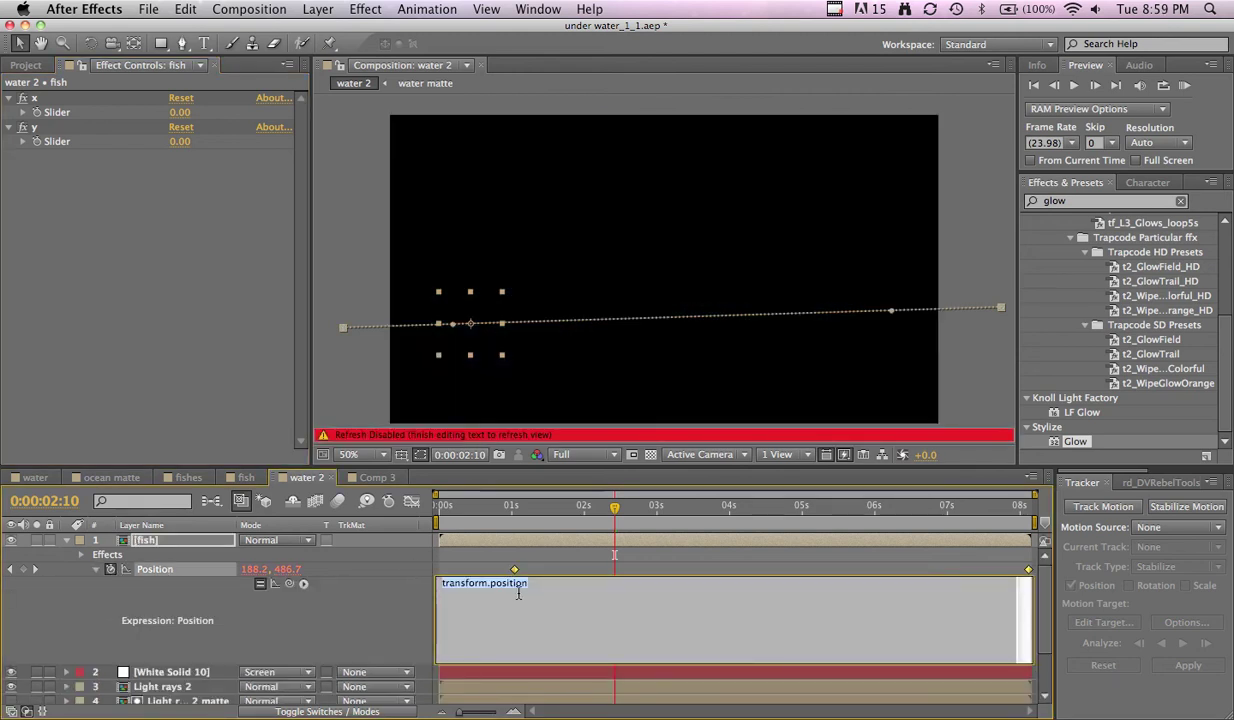
pyautogui.write('x=')
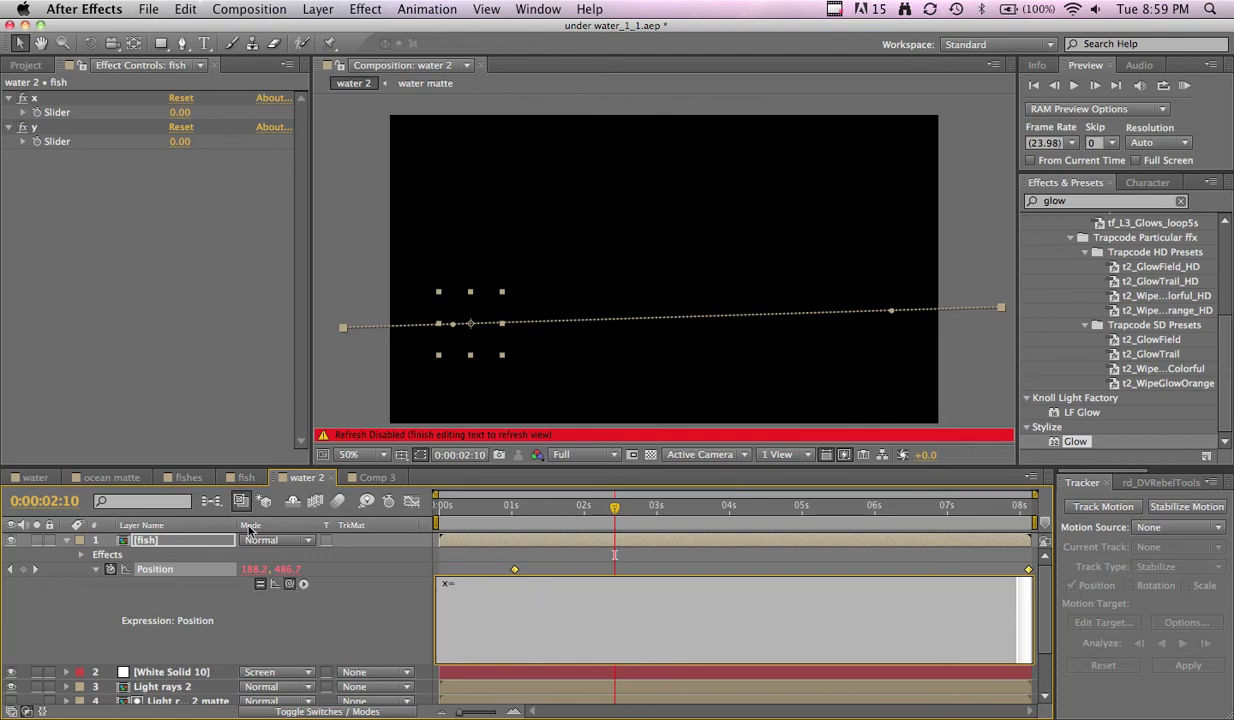
pyautogui.moveTo(289, 583); pyautogui.dragTo(60, 112)
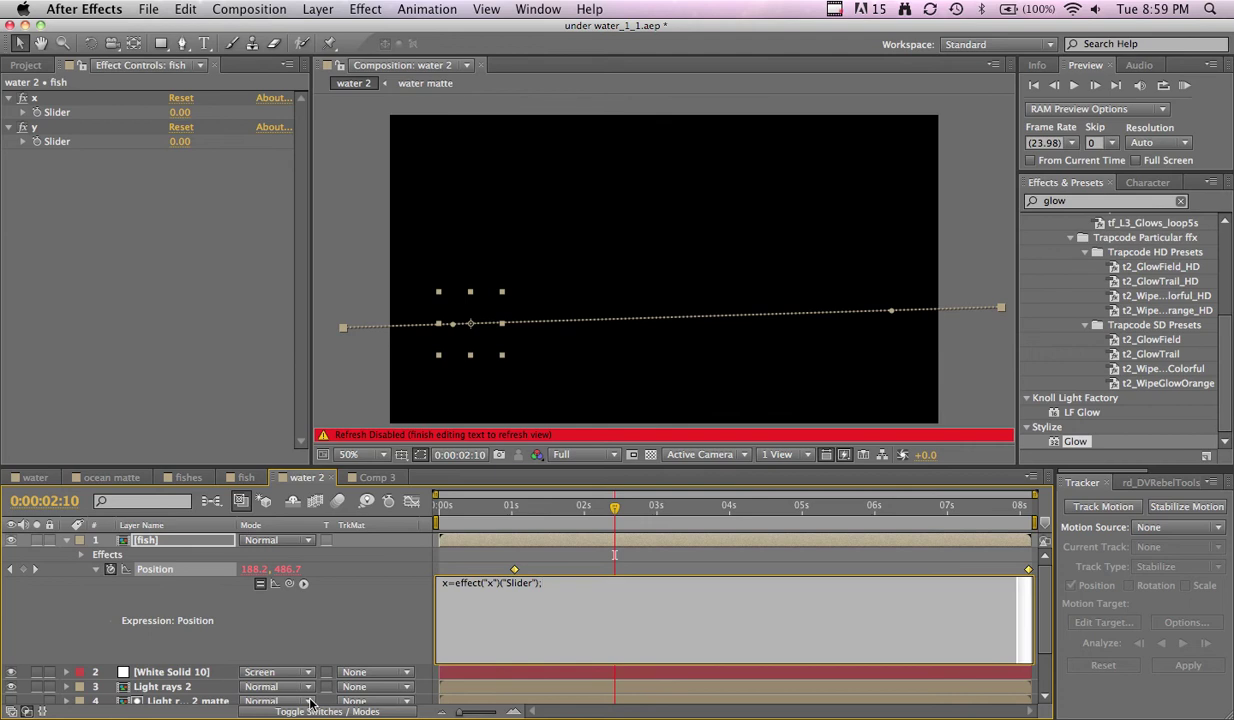
pyautogui.press('Return')
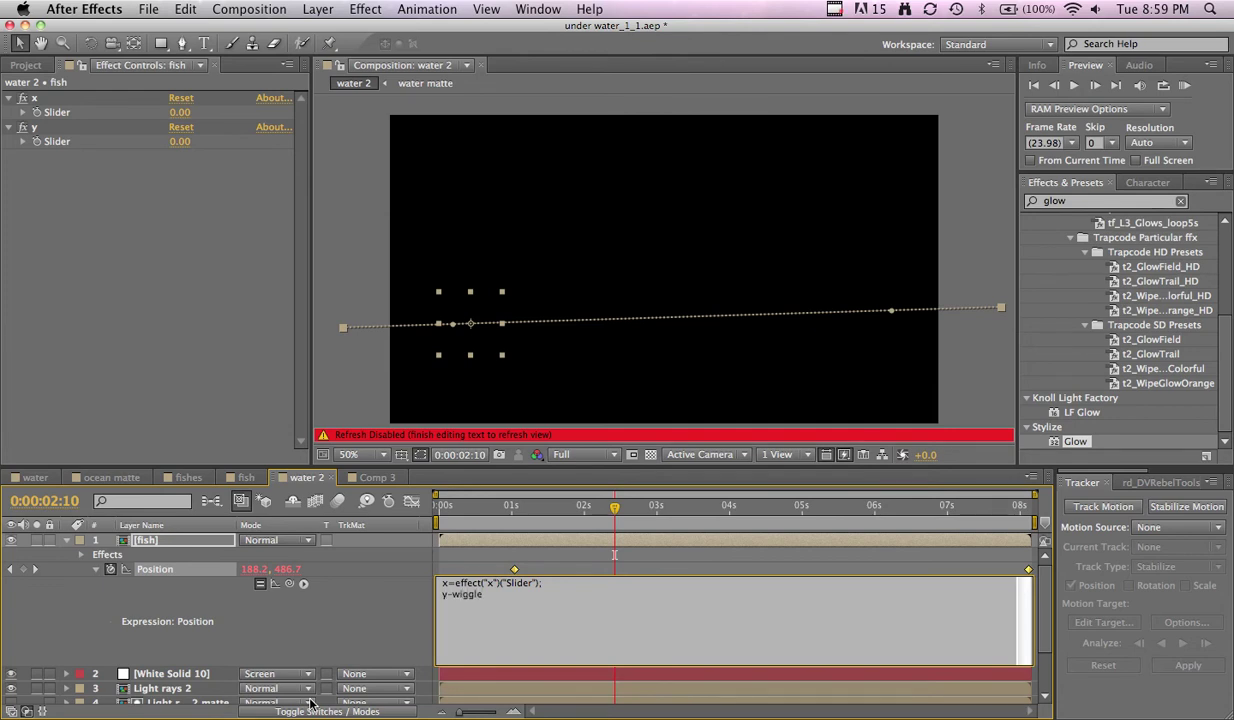
# - Add y=wiggle(2,10) plus the y slider, finish with [x,y], and apply the expression
pyautogui.write('y=wiggle(2')
pyautogui.press('BackSpace')
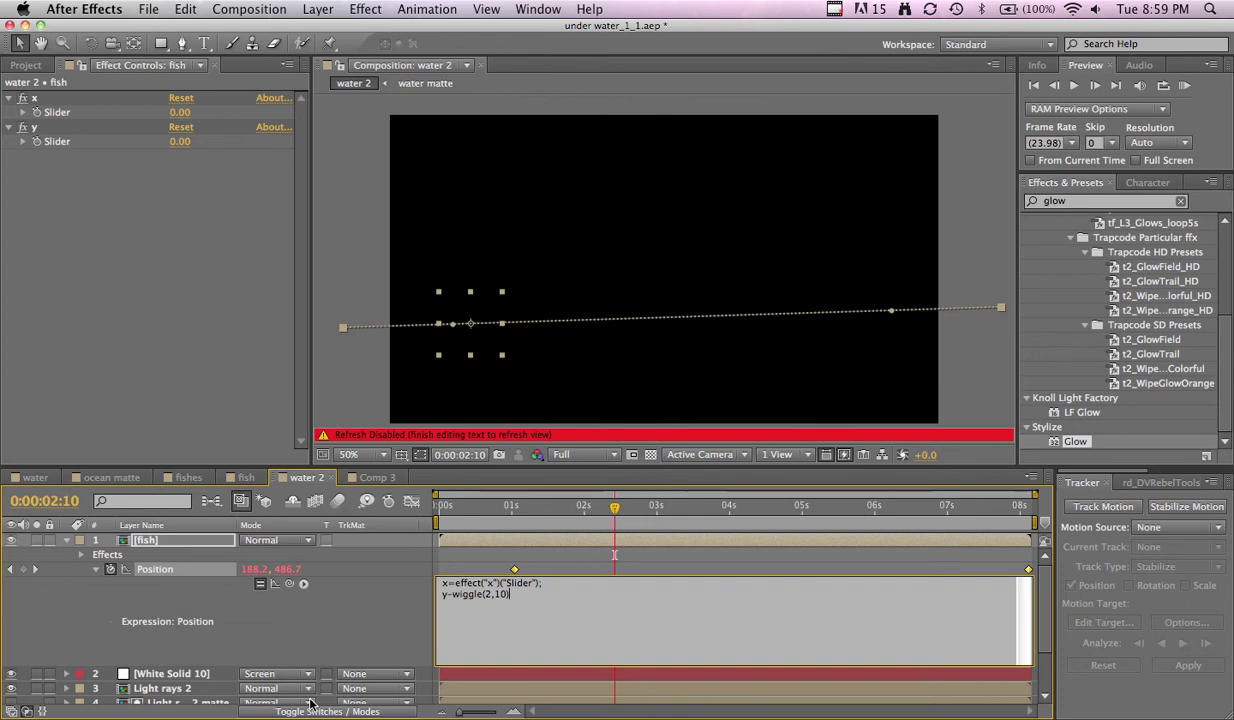
pyautogui.write('+')
pyautogui.moveTo(291, 585); pyautogui.dragTo(60, 142)
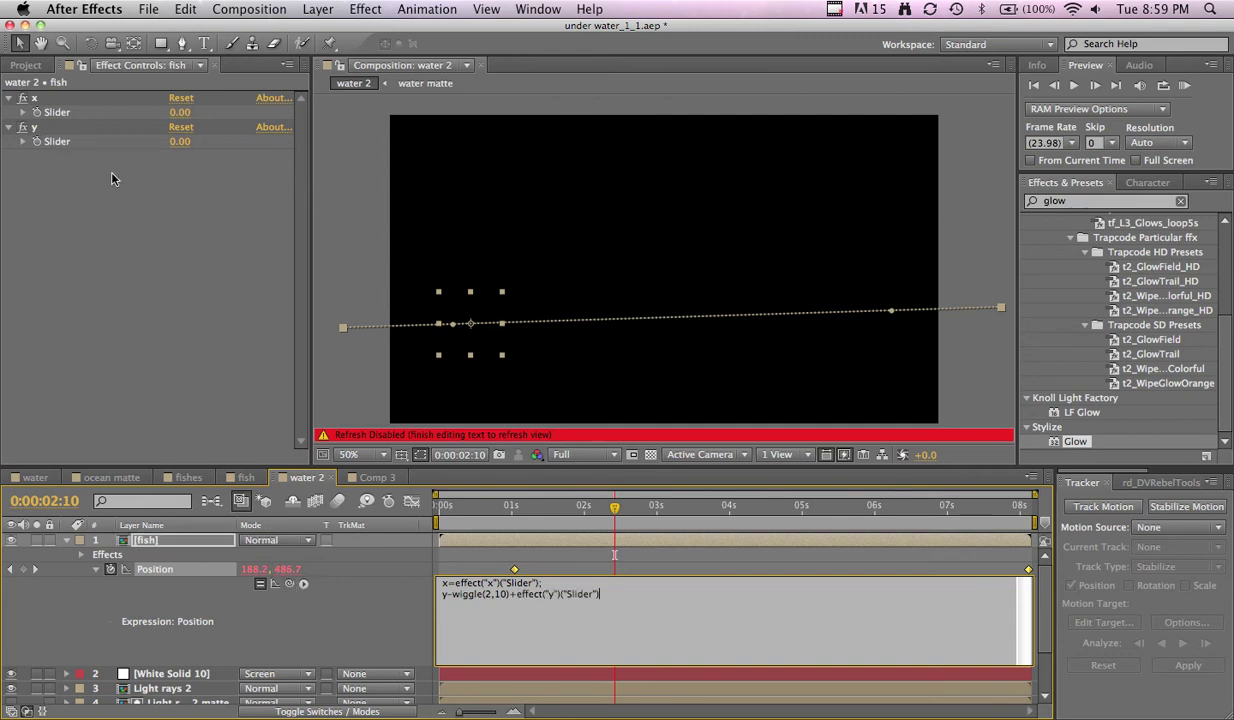
pyautogui.press('Return')
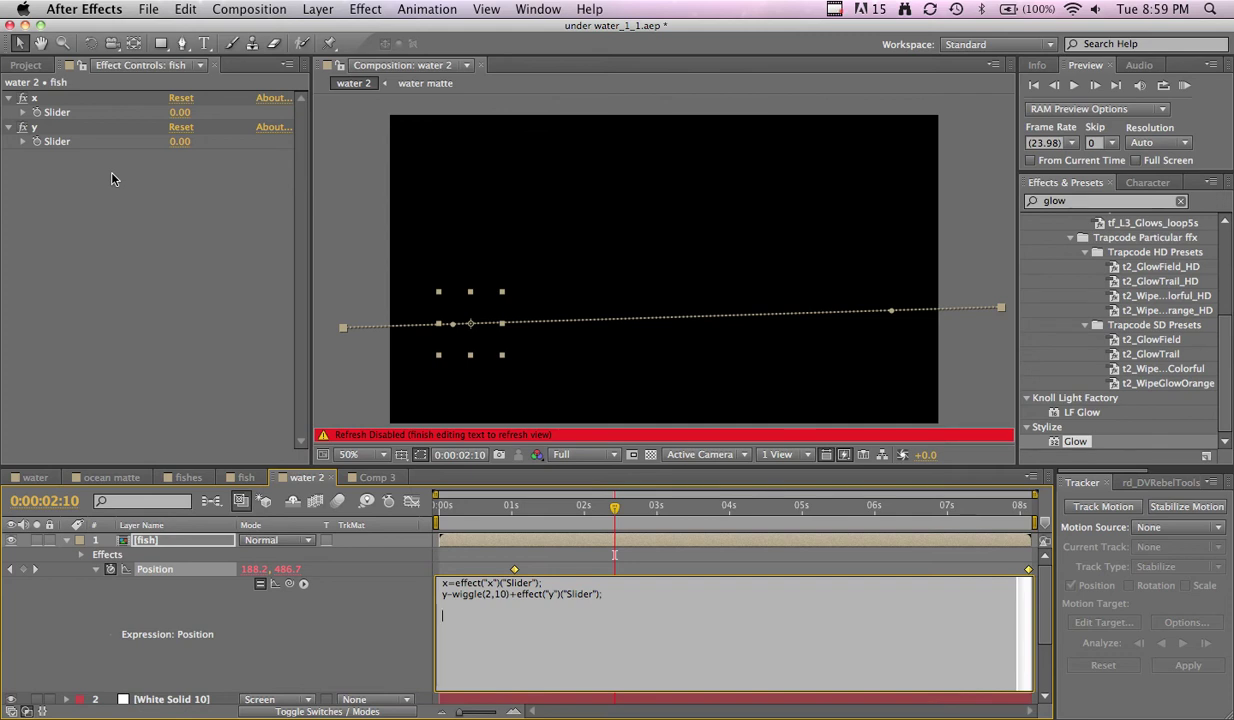
pyautogui.write('[x,y')
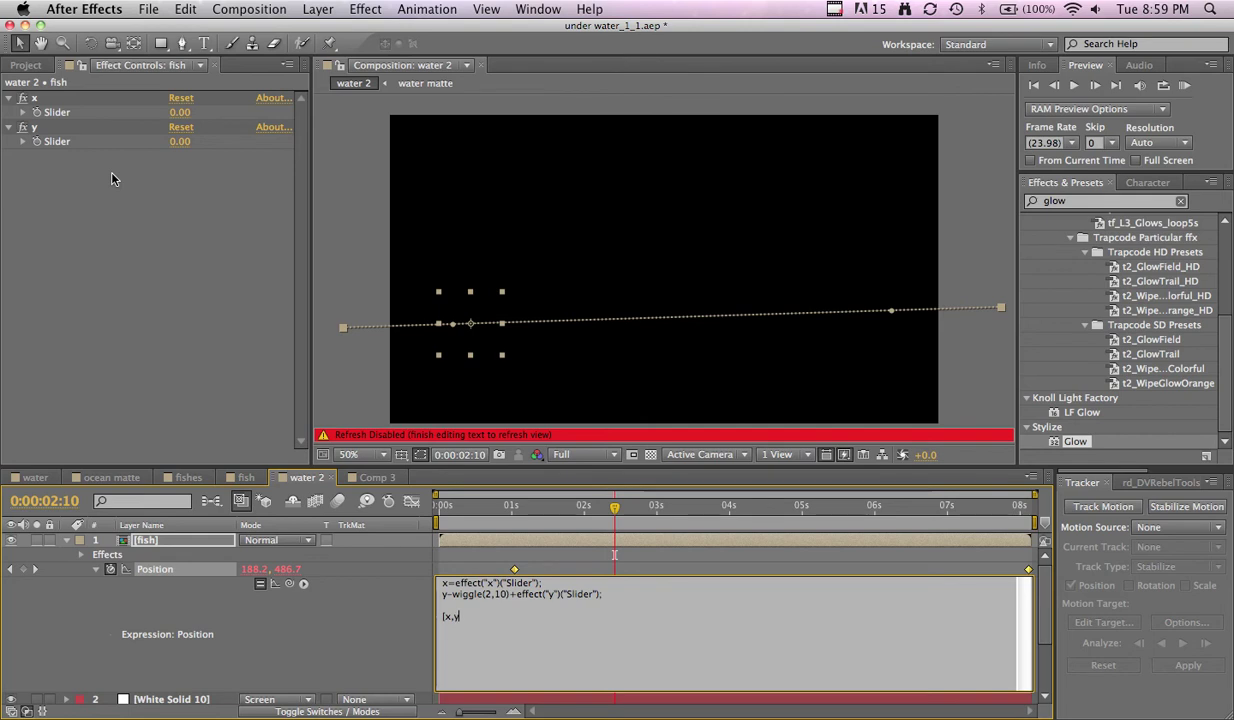
pyautogui.write(']')
pyautogui.click(335, 636)
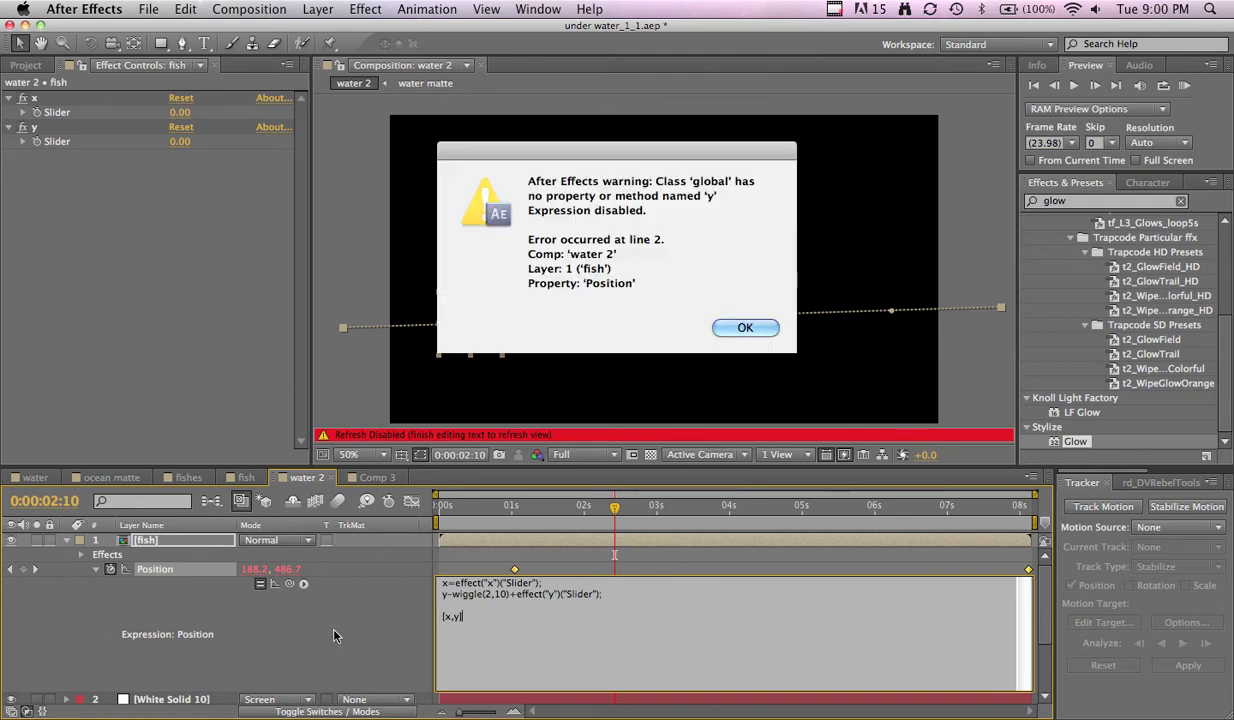
# - Retype the equals sign on line 2 of the fish's Position expression and reapply it
pyautogui.press('Return')
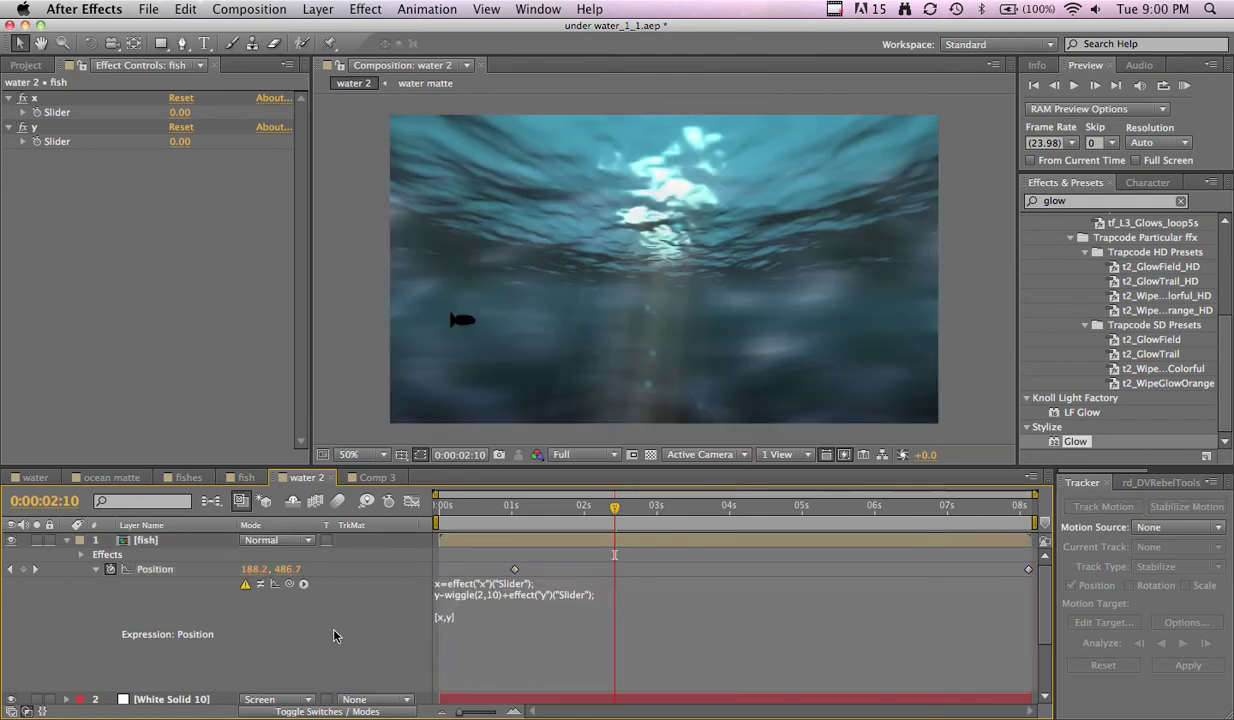
pyautogui.click(499, 616)
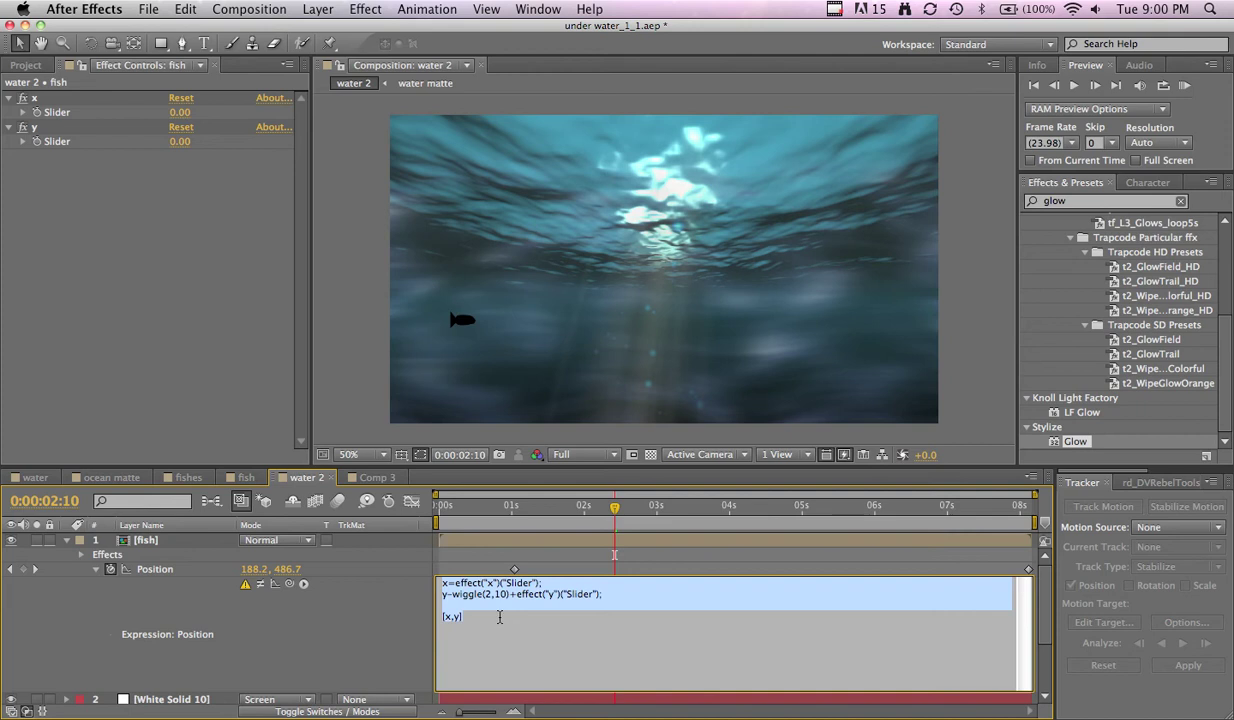
pyautogui.click(502, 610)
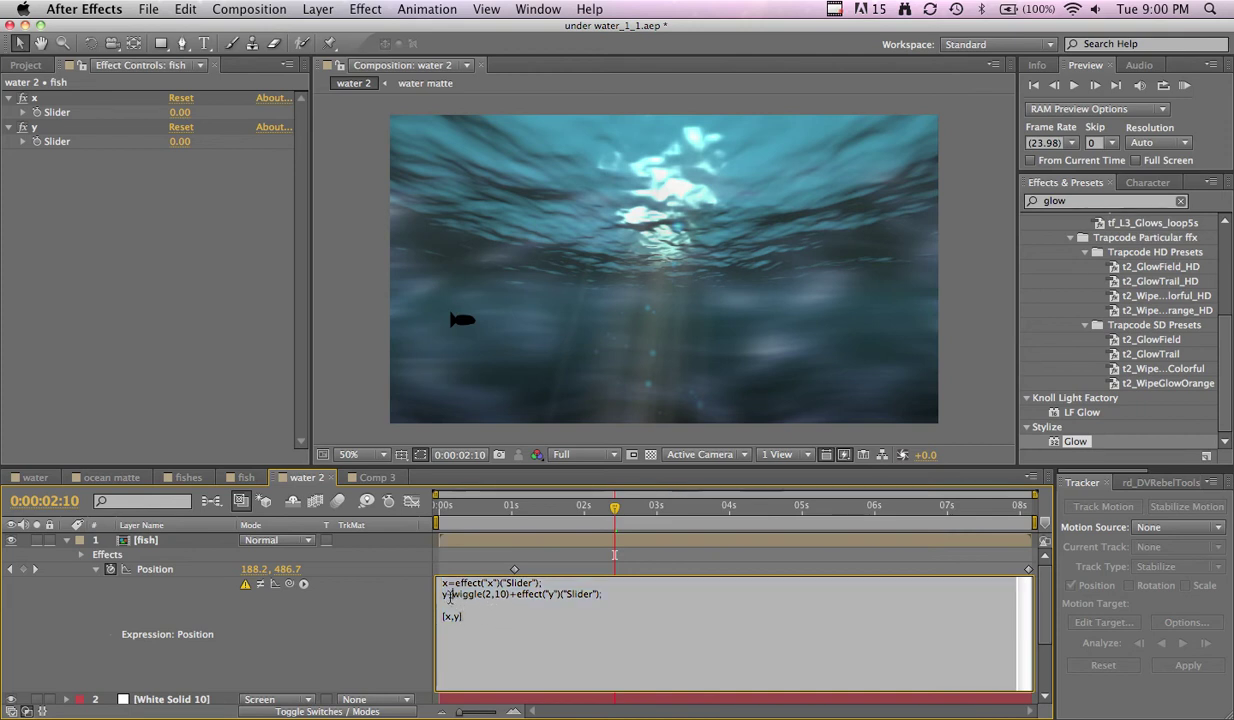
pyautogui.press('BackSpace')
pyautogui.write('=')
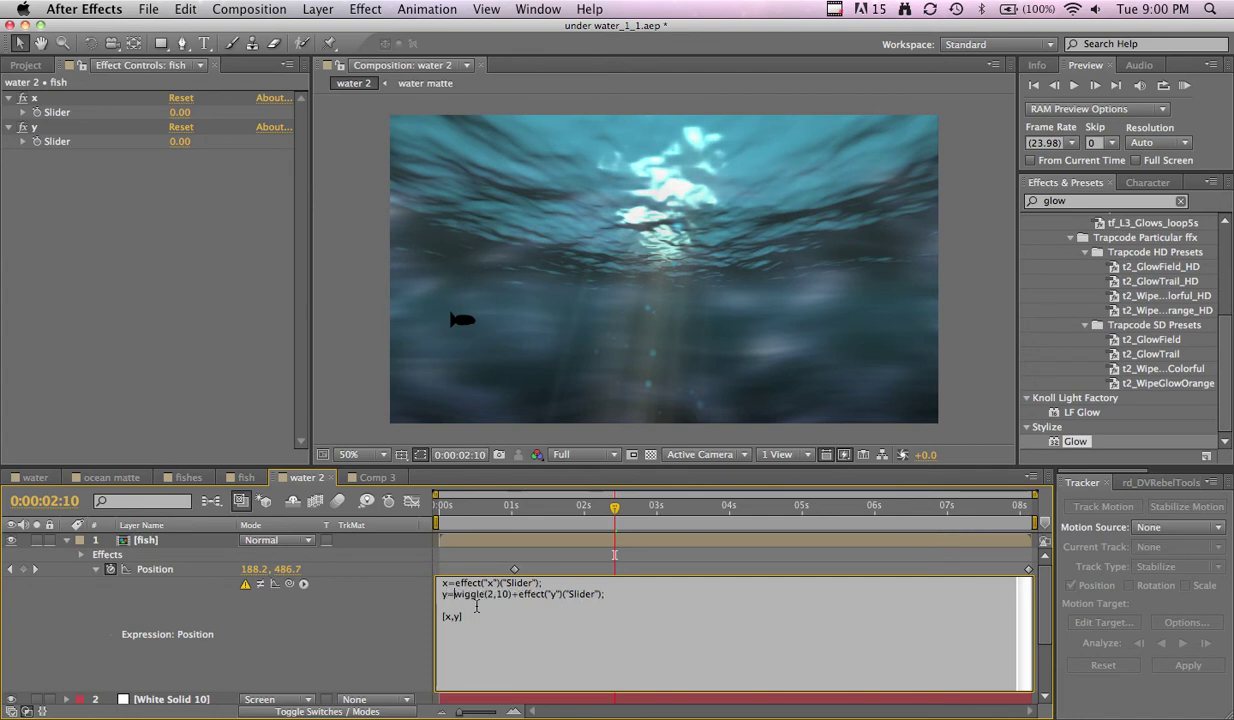
pyautogui.click(389, 651)
pyautogui.press('Return')
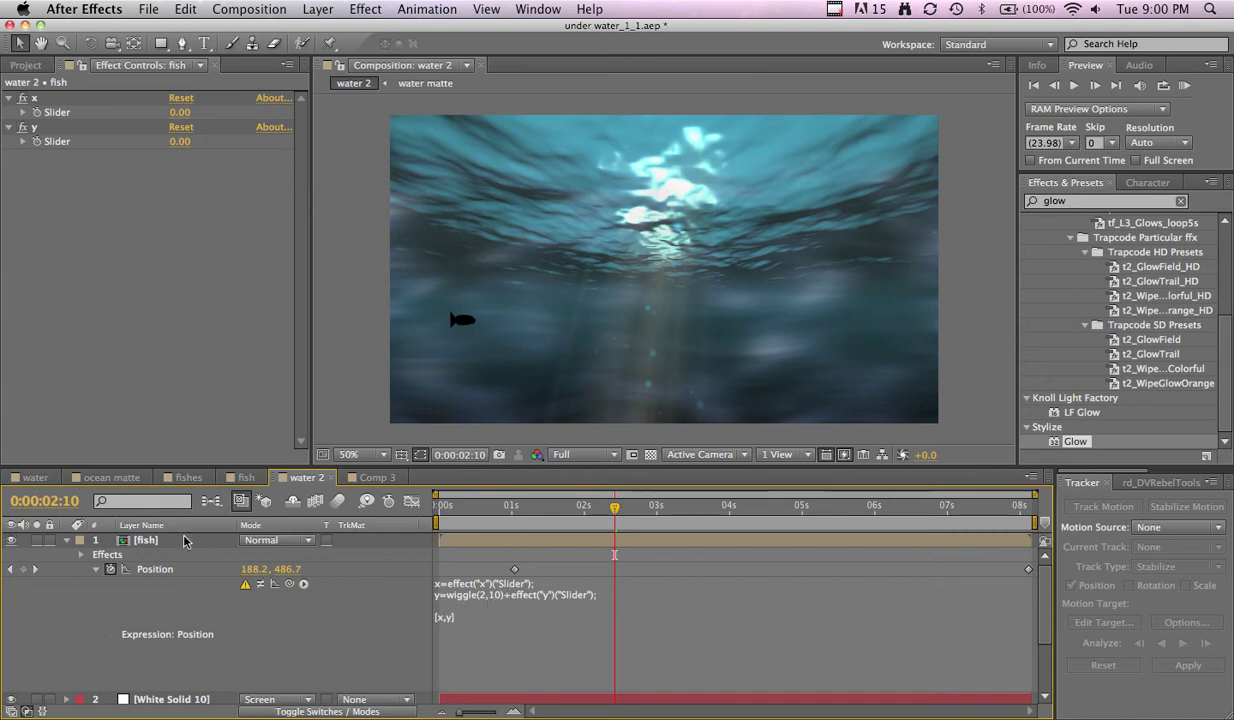
# - Look up the working wiggle expression in the fishes and Comp 3 comps, then return to water 2
pyautogui.click(110, 477)
pyautogui.click(180, 478)
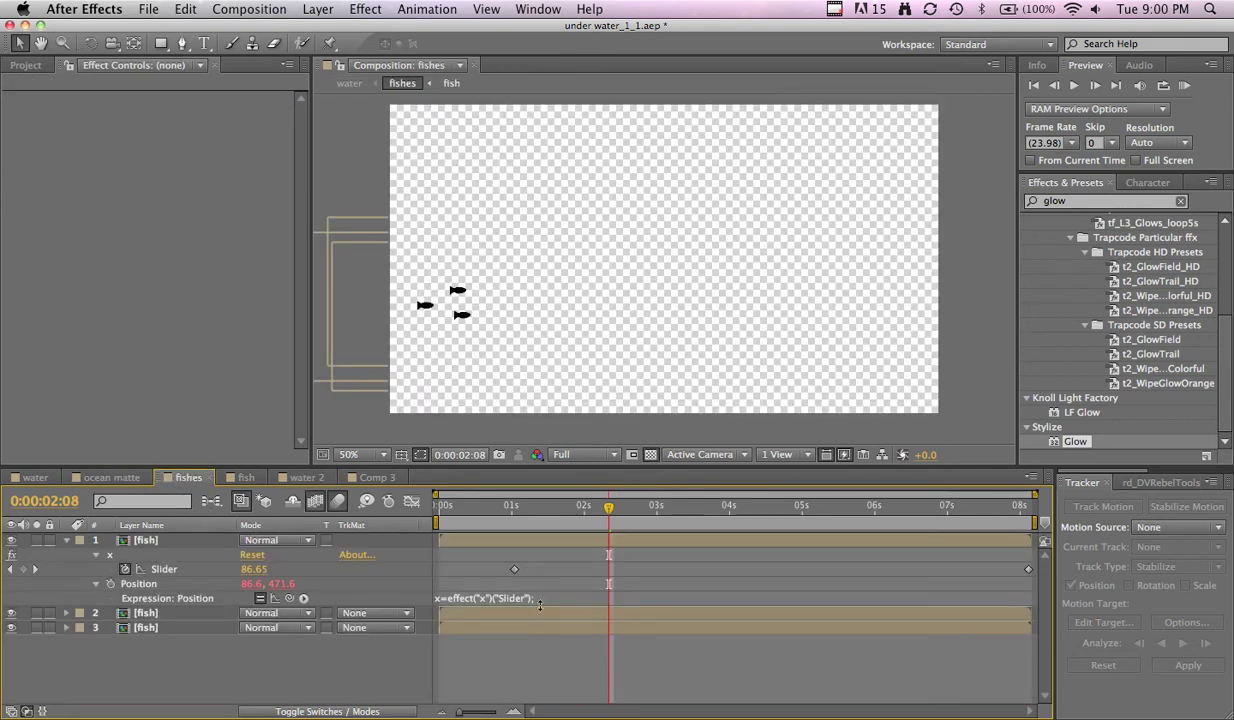
pyautogui.moveTo(540, 602); pyautogui.dragTo(540, 661)
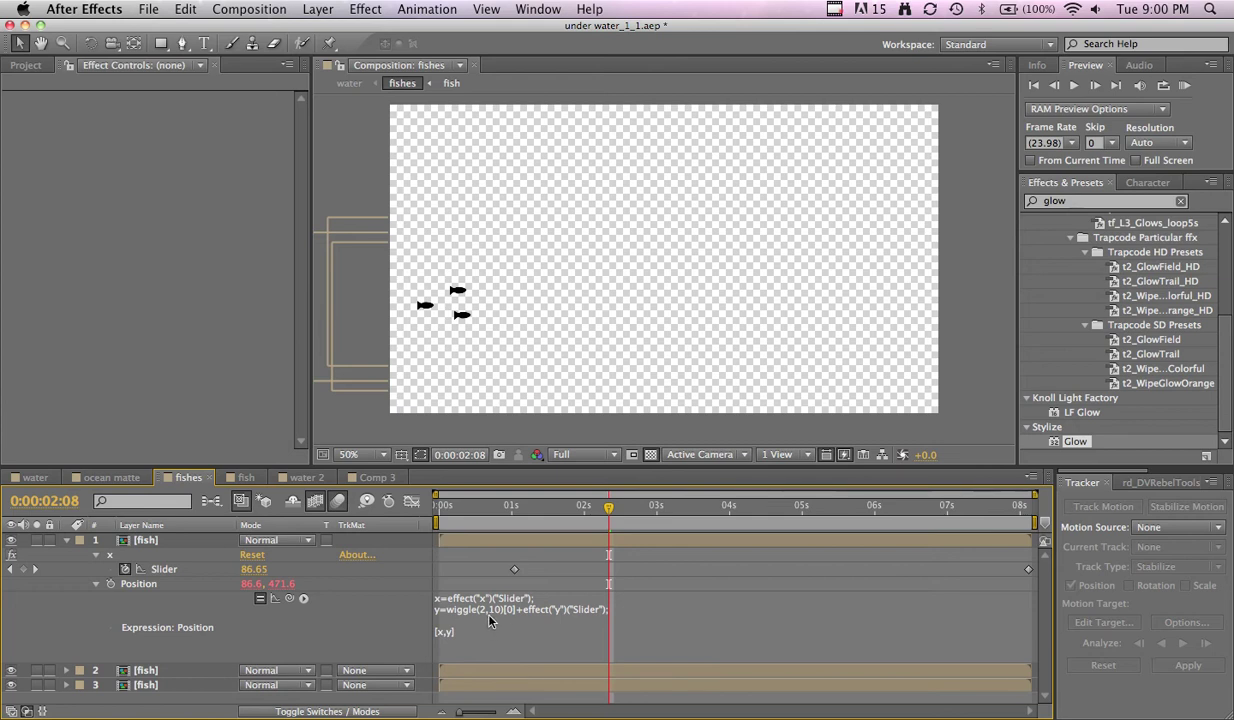
pyautogui.click(377, 477)
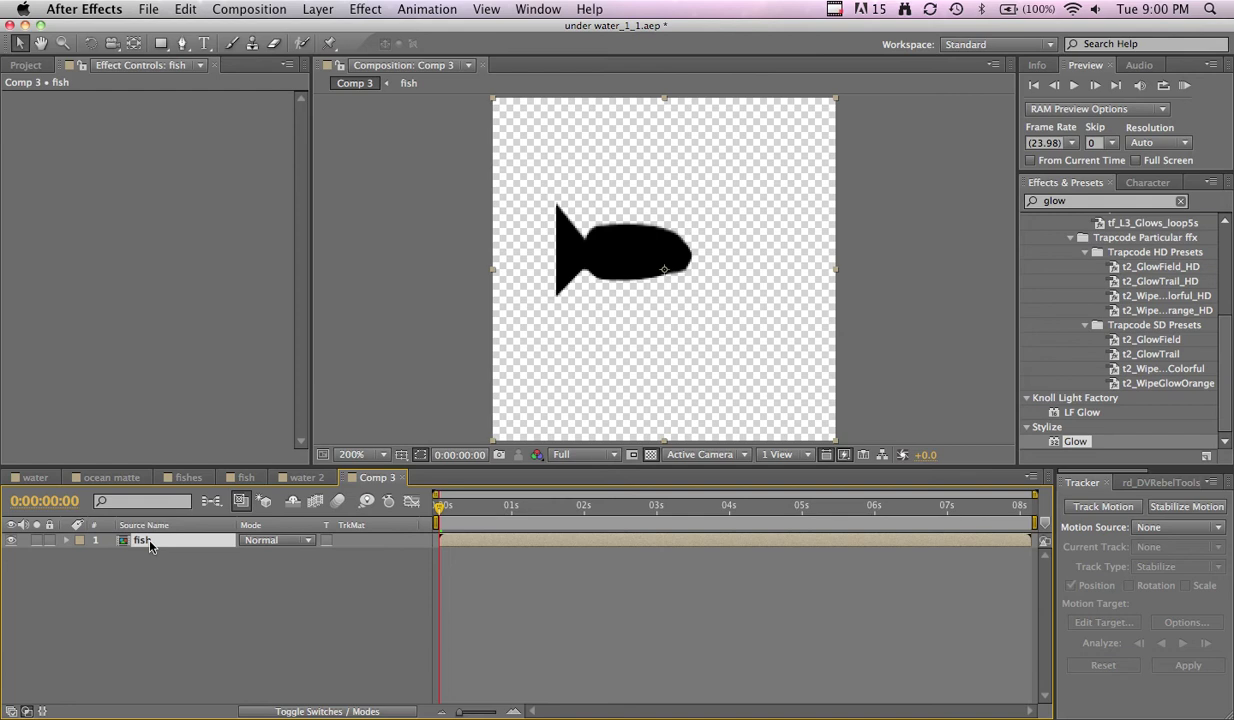
pyautogui.click(306, 477)
# - Append [0] after wiggle(2,10) on line 2 of the fish's Position expression
pyautogui.click(511, 608)
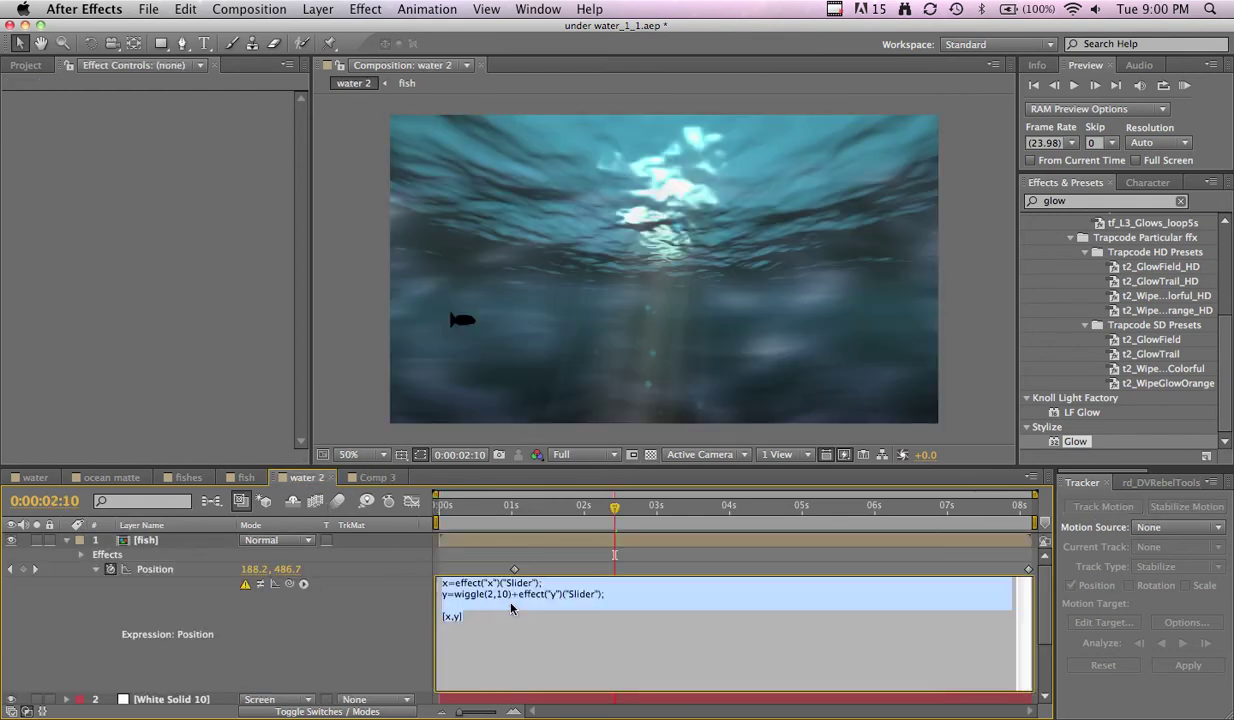
pyautogui.click(577, 600)
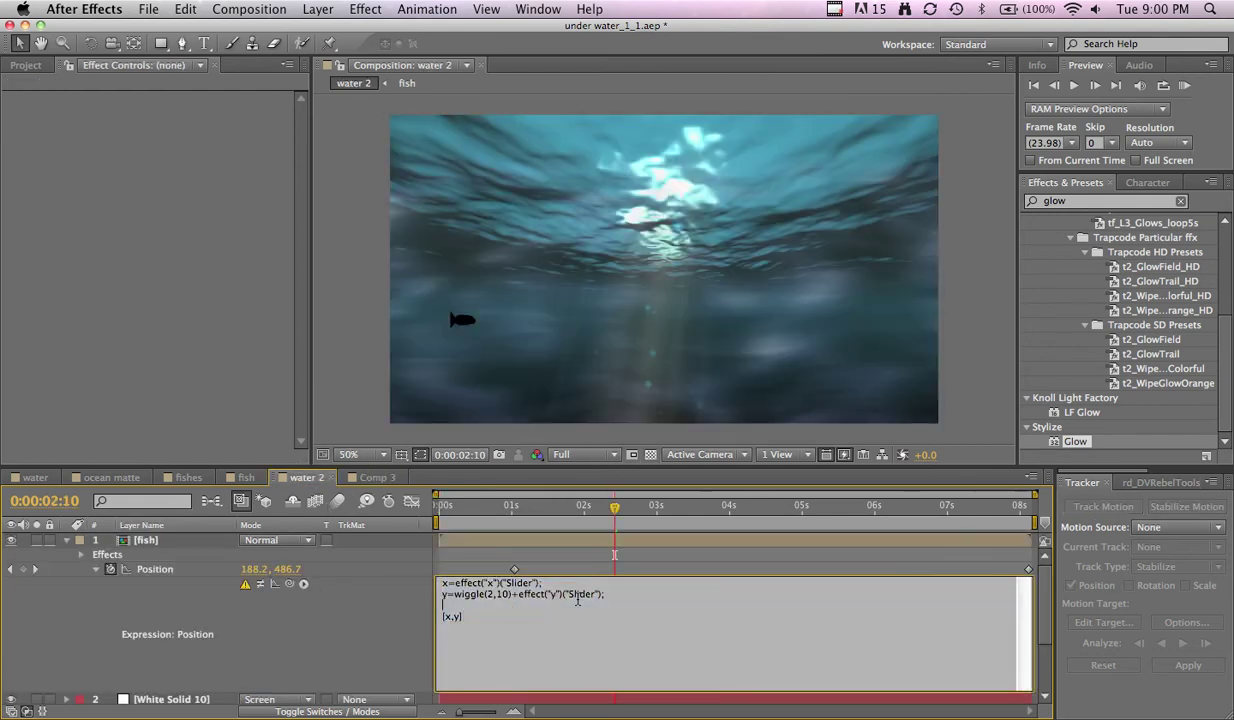
pyautogui.click(511, 594)
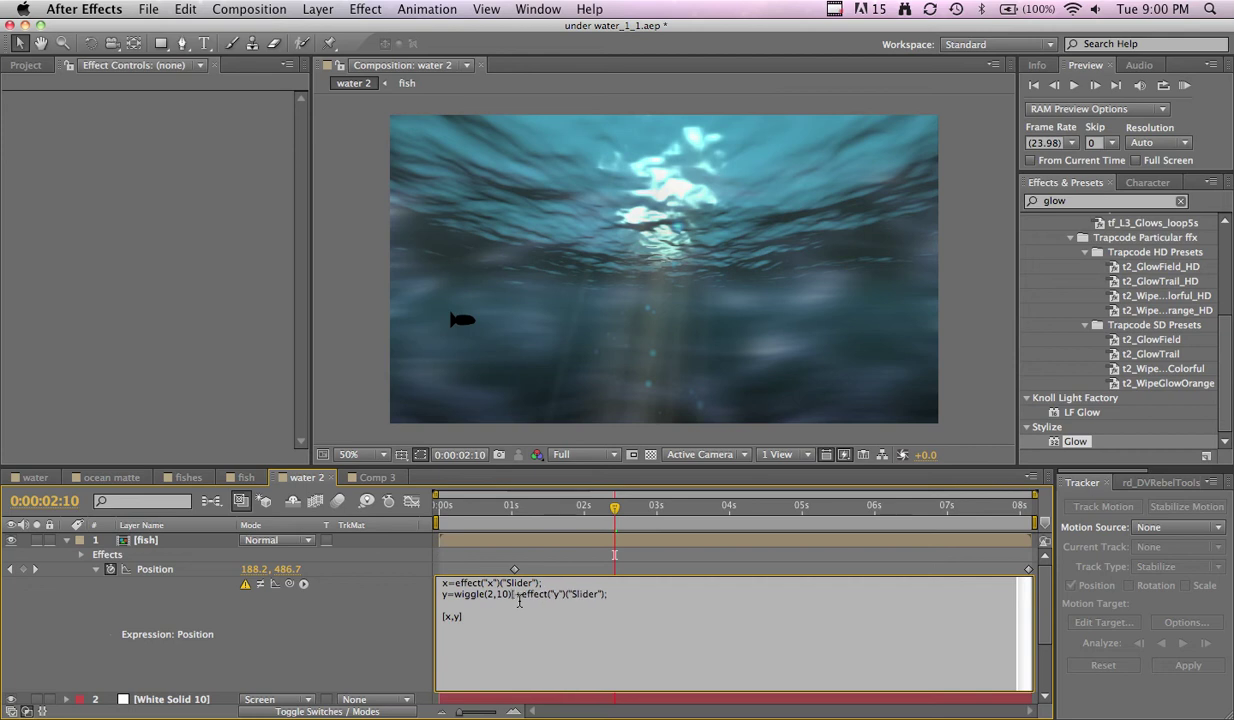
pyautogui.write('[0]')
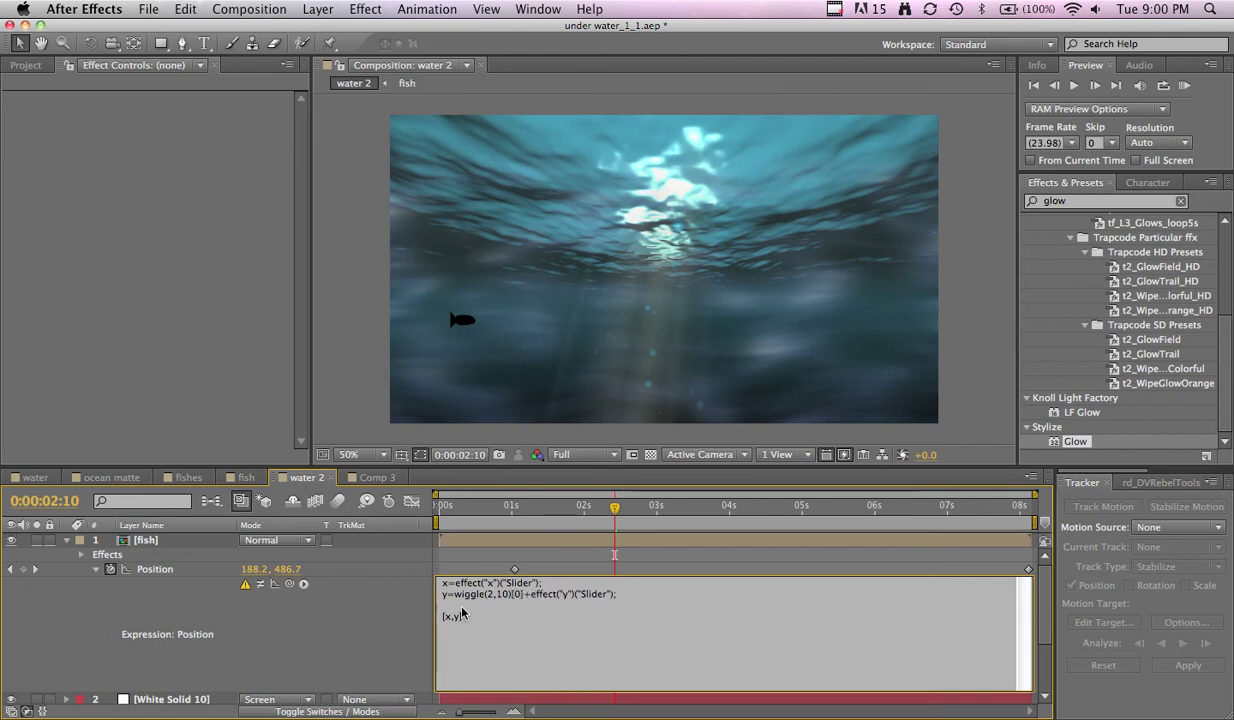
pyautogui.click(352, 637)
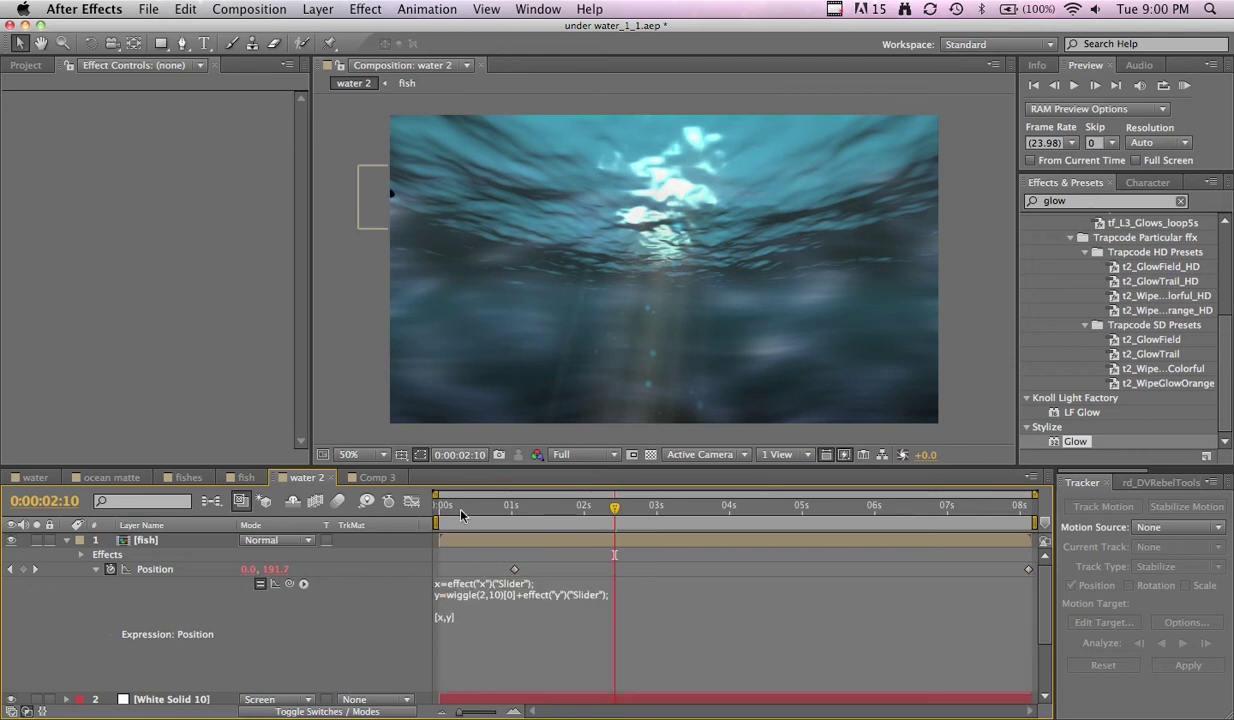
# - Play back the fish, set preview resolution to Half, and raise the y Slider to 592
pyautogui.click(593, 506)
pyautogui.press('space')
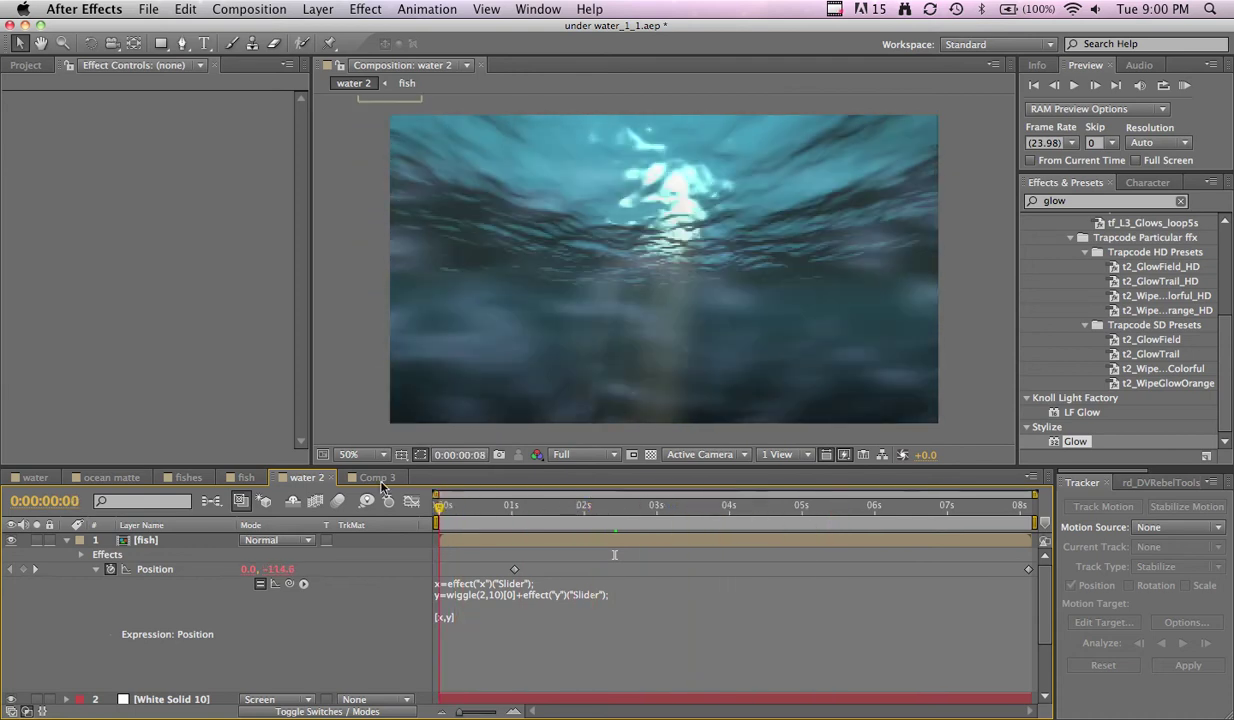
pyautogui.click(441, 506)
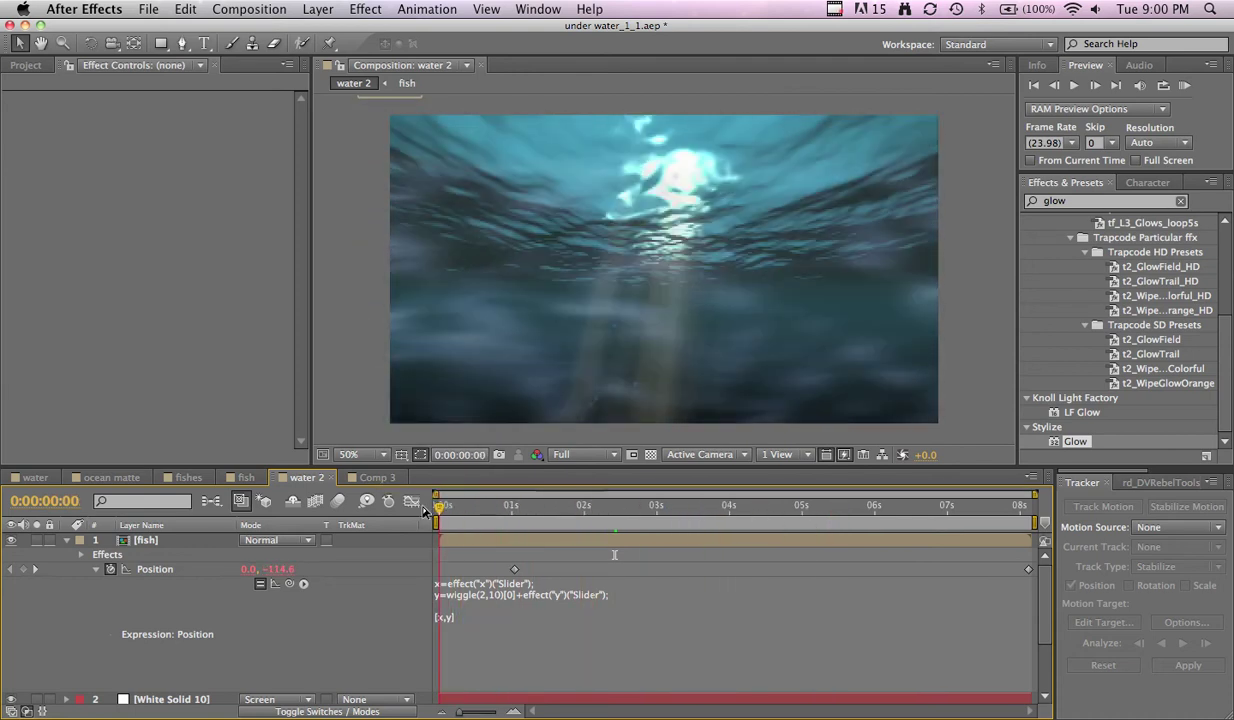
pyautogui.click(113, 576)
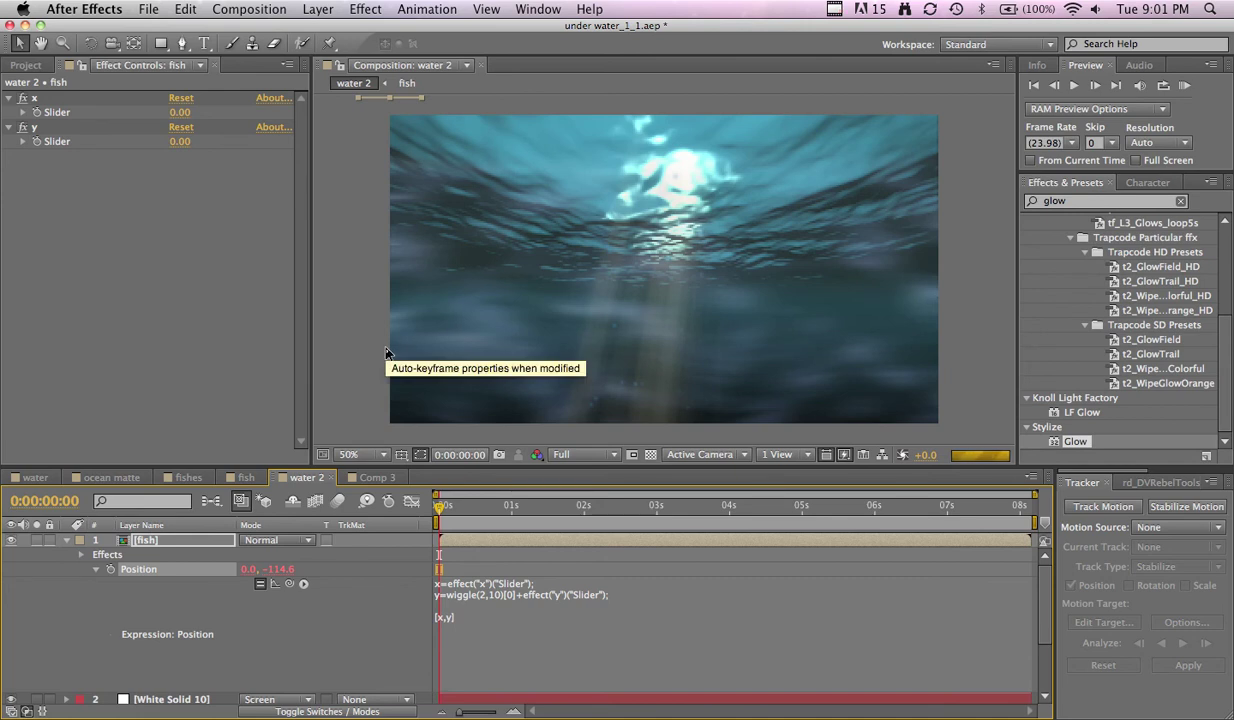
pyautogui.scroll(-2, 561, 454)
pyautogui.click(561, 454)
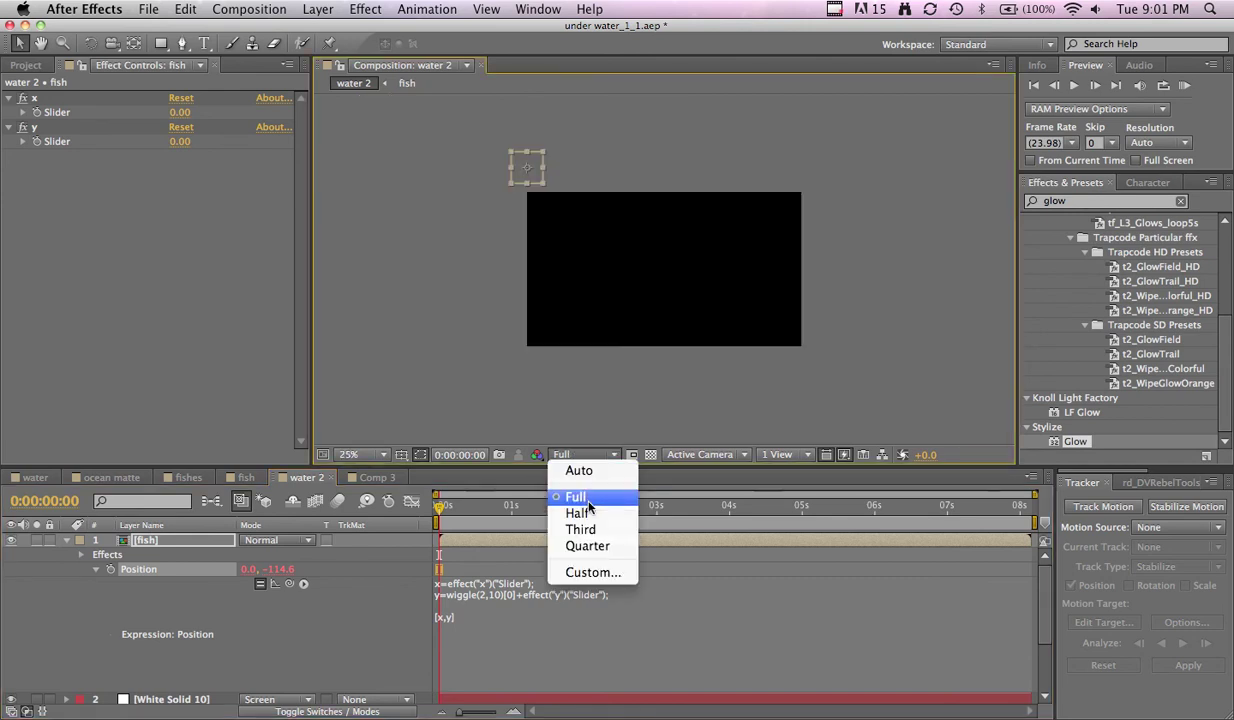
pyautogui.click(588, 514)
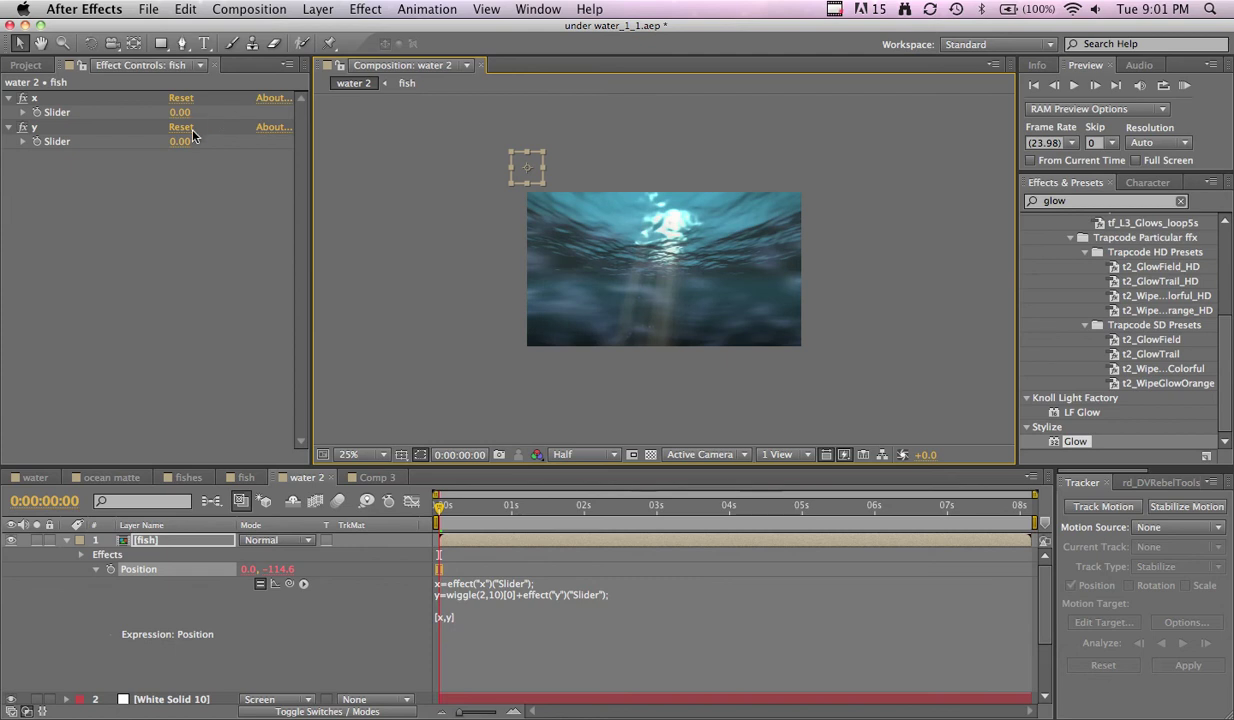
pyautogui.moveTo(187, 148); pyautogui.dragTo(768, 243)
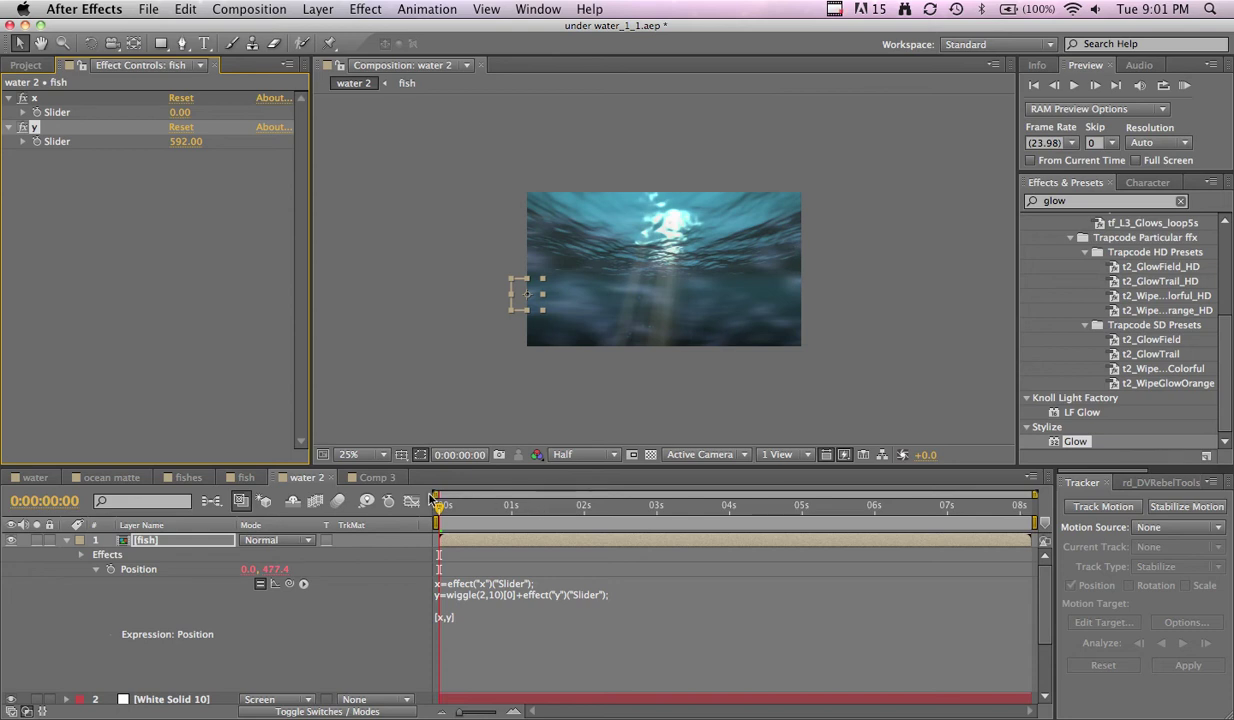
# - Keyframe the fish's x Slider at 0 at 1 second and 1484 at the comp end
pyautogui.click(42, 113)
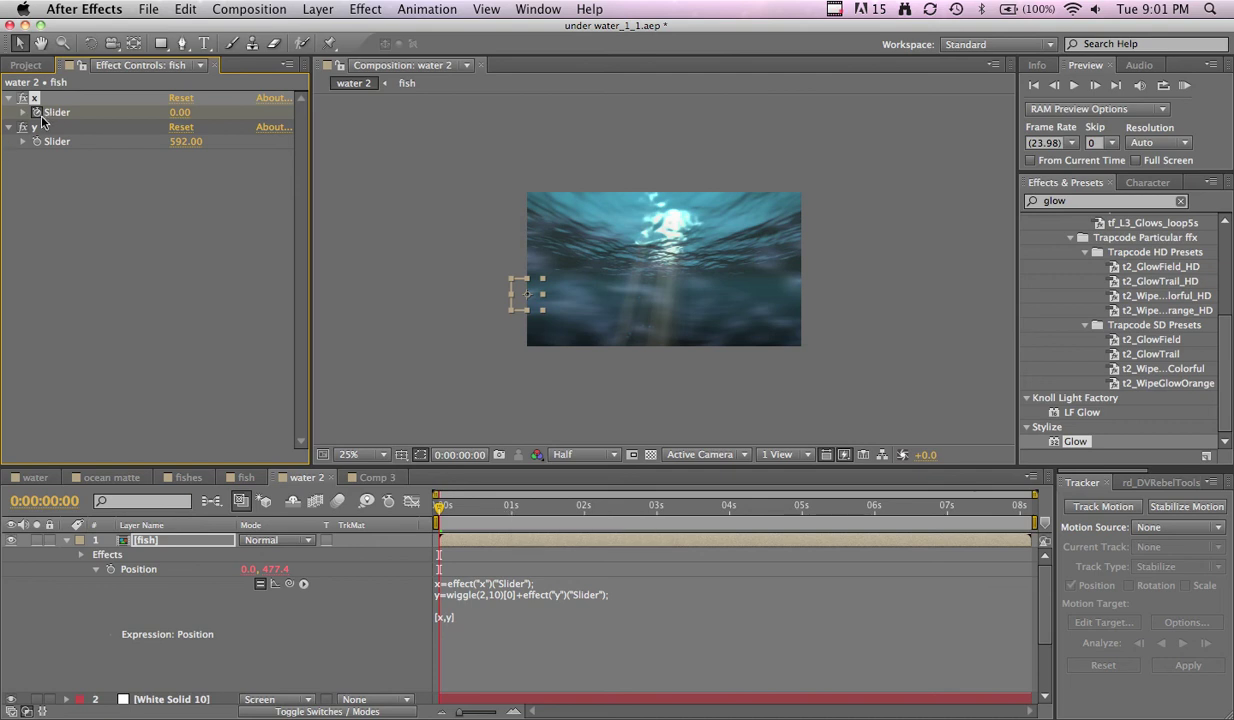
pyautogui.click(511, 510)
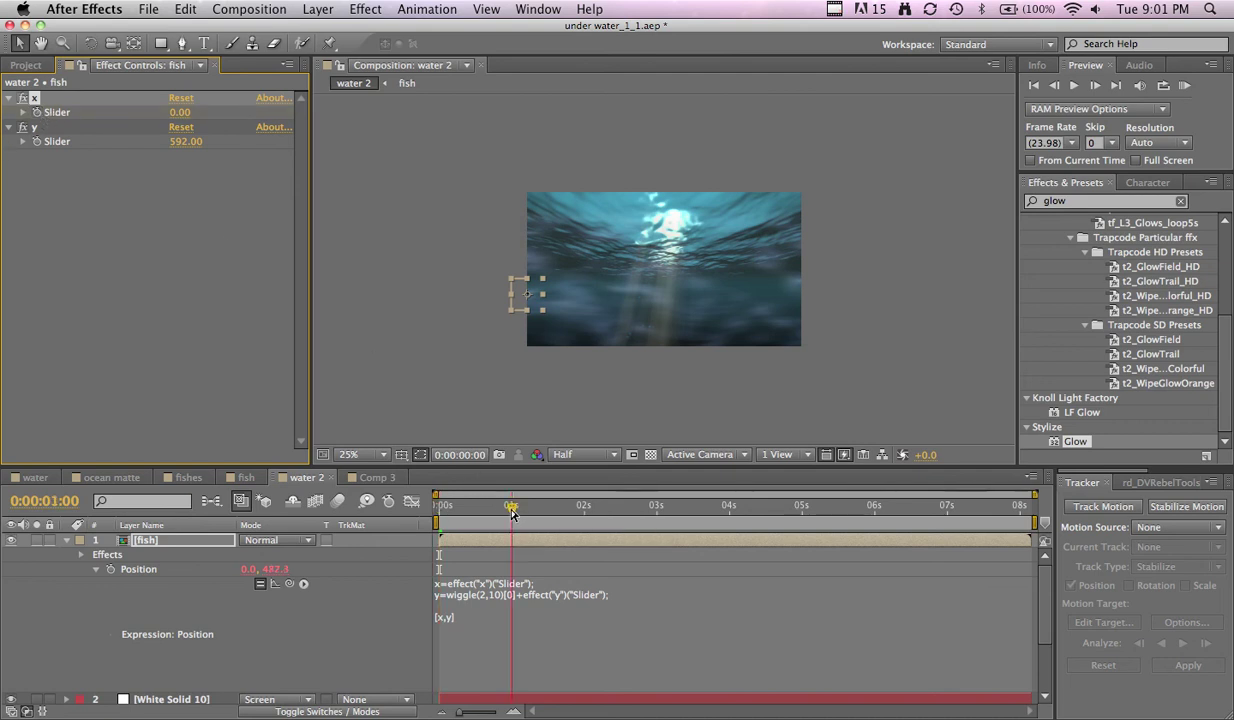
pyautogui.click(41, 117)
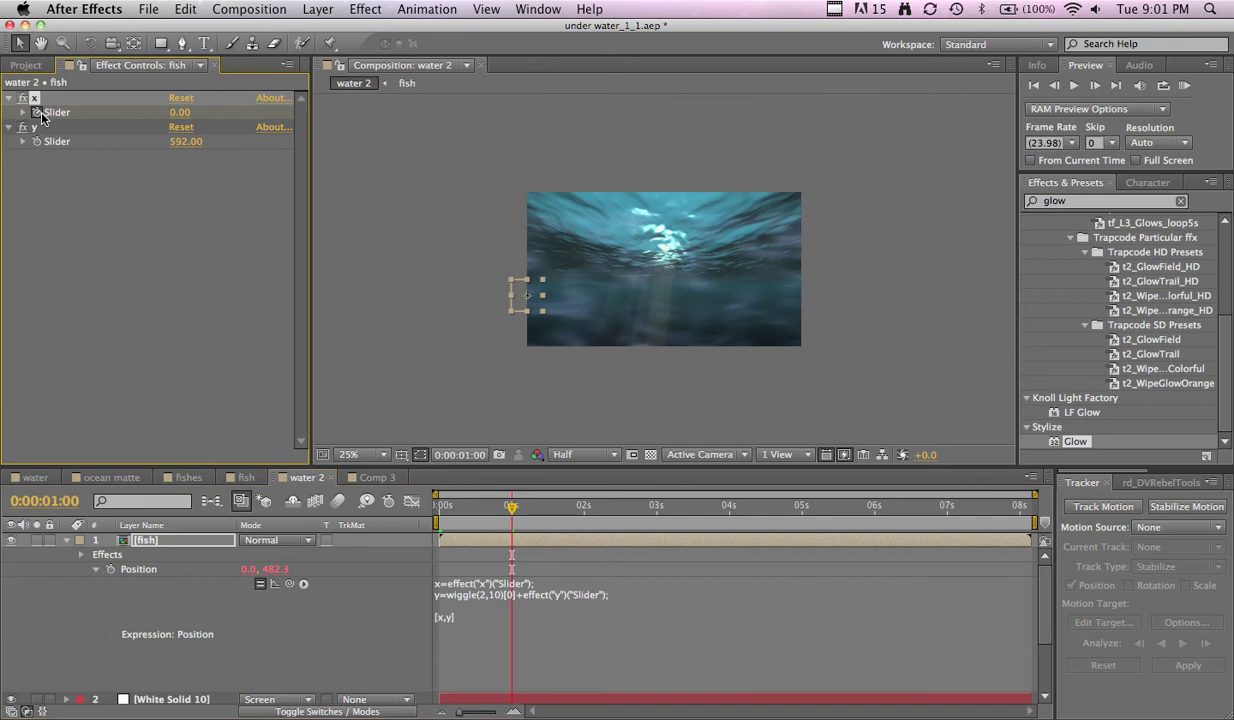
pyautogui.click(1012, 505)
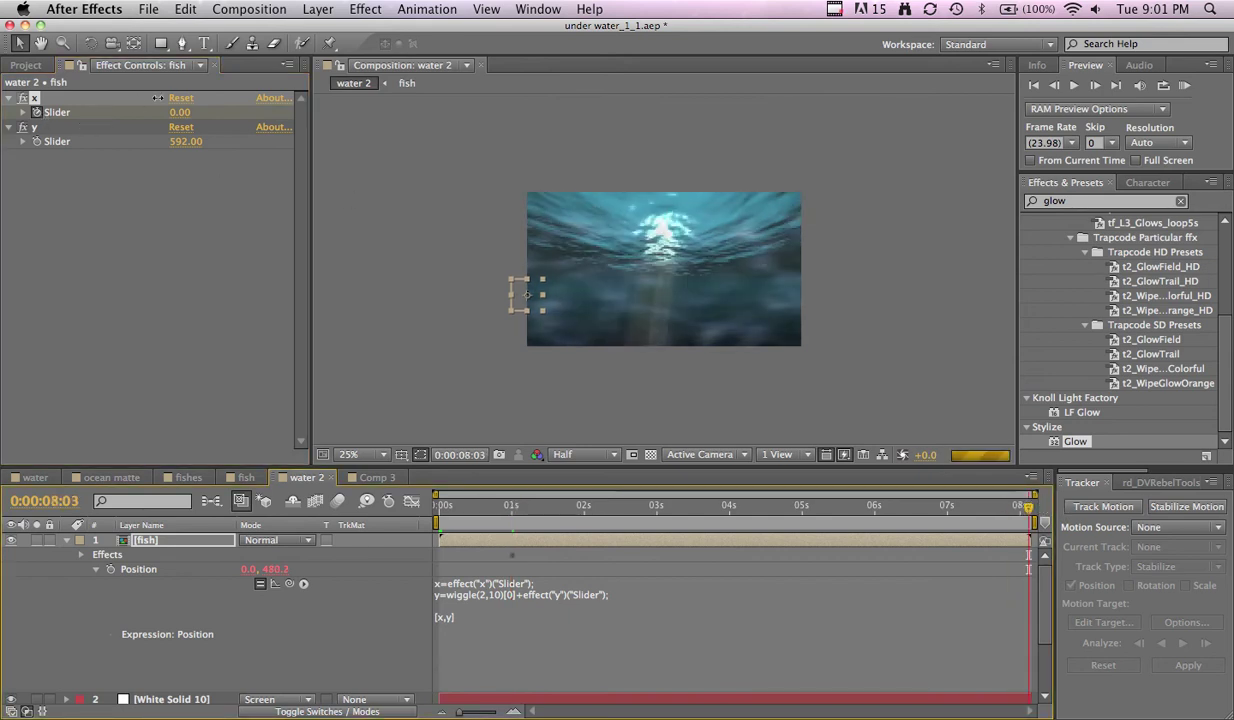
pyautogui.moveTo(180, 112); pyautogui.dragTo(613, 176)
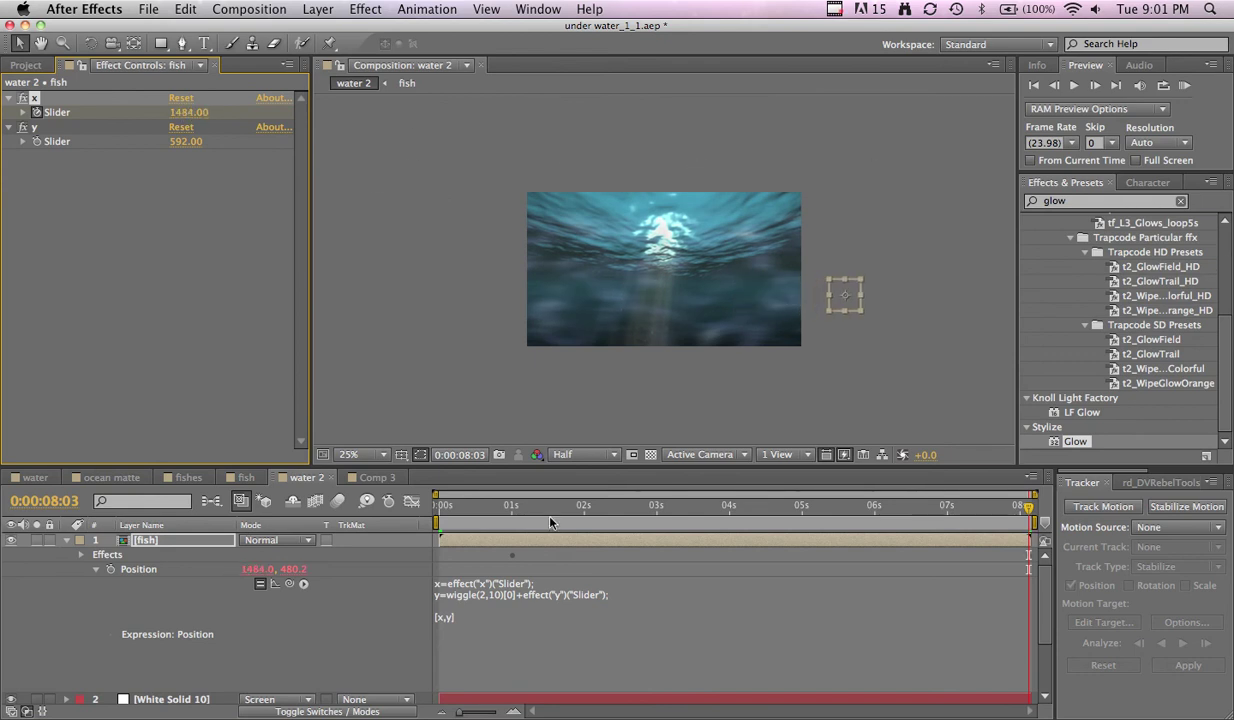
pyautogui.press('/')
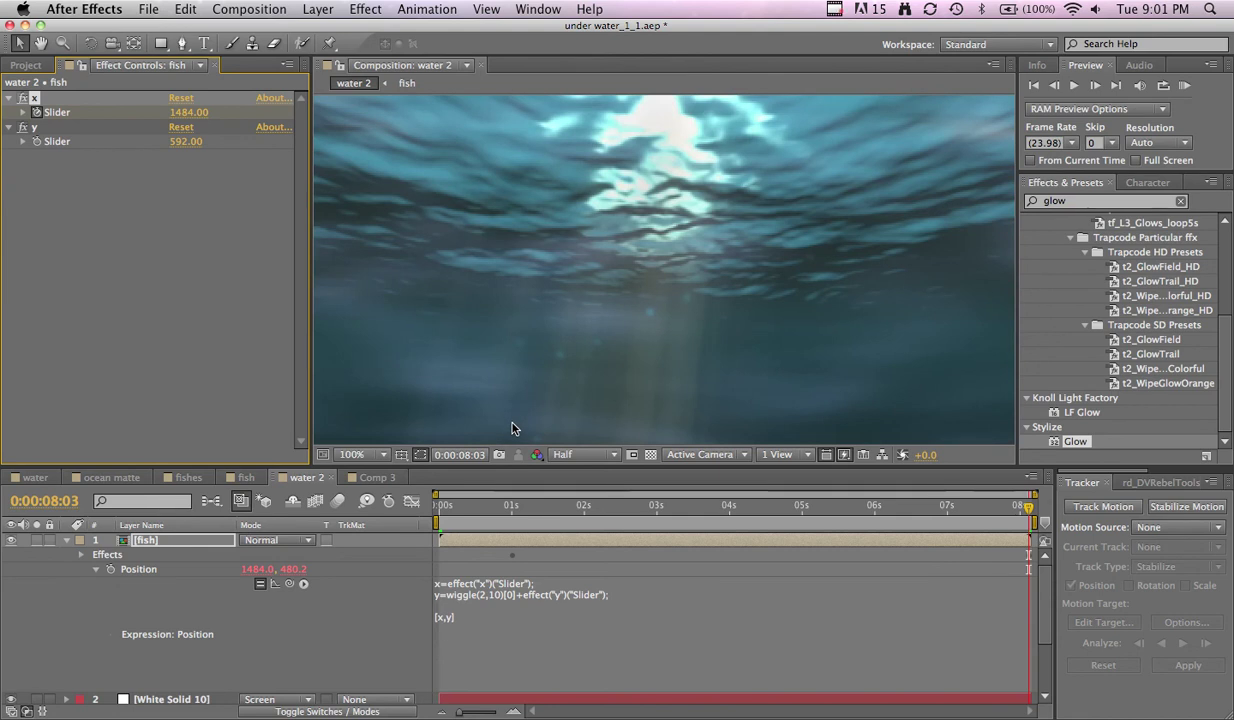
pyautogui.moveTo(502, 508); pyautogui.dragTo(729, 509)
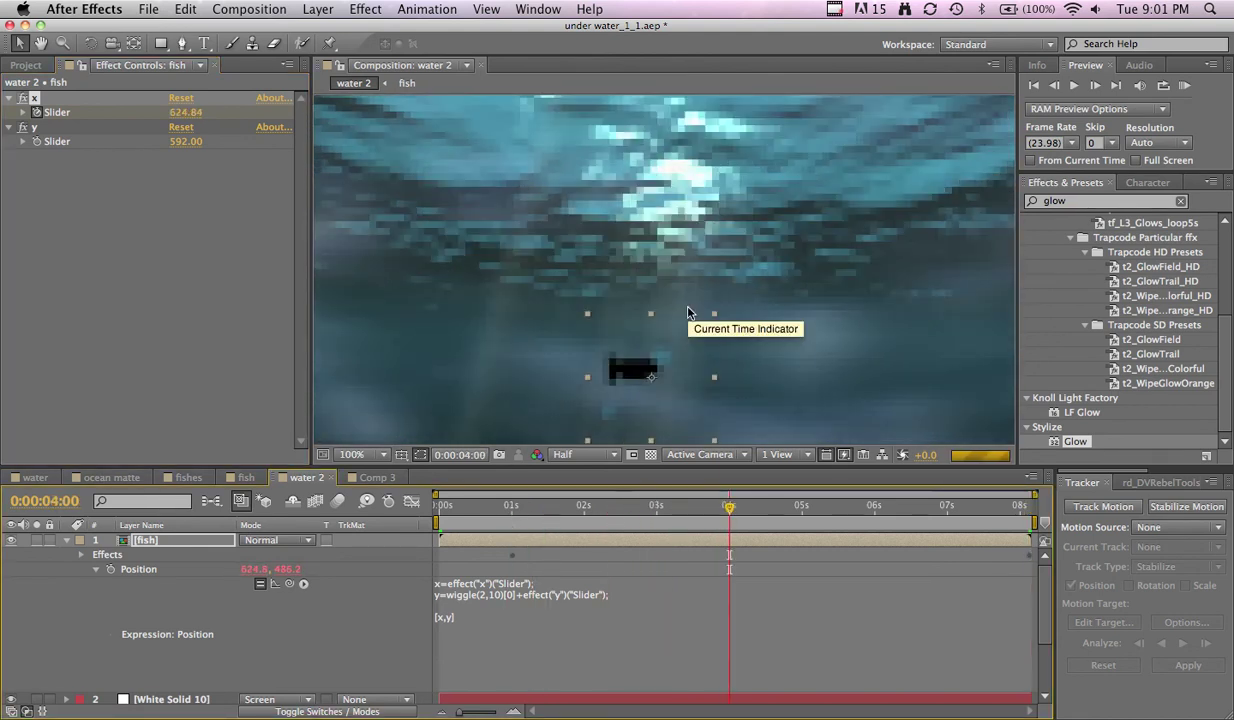
pyautogui.press(',')
pyautogui.moveTo(677, 508)
pyautogui.mouseDown()
pyautogui.moveTo(873, 510)
pyautogui.moveTo(668, 524)
pyautogui.mouseUp()
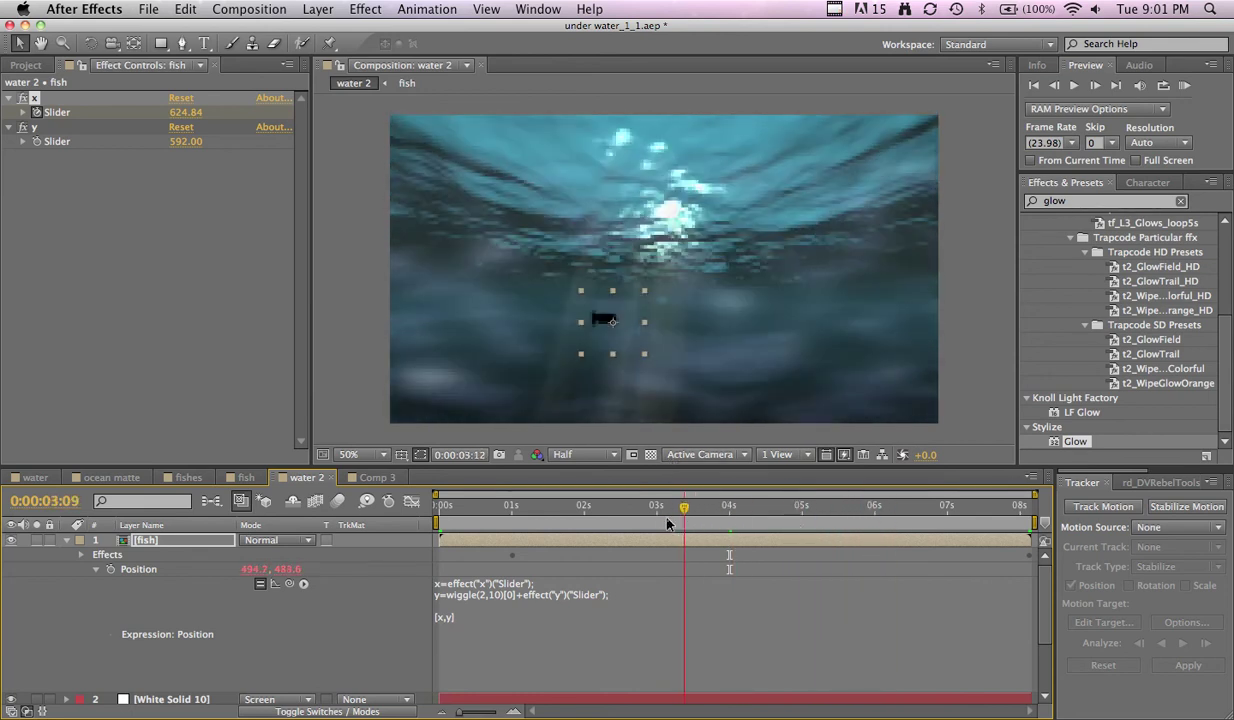
pyautogui.click(66, 540)
# - Duplicate the fish layer and lower the copy's y Slider to 548
pyautogui.click(145, 541)
pyautogui.press('super+d')
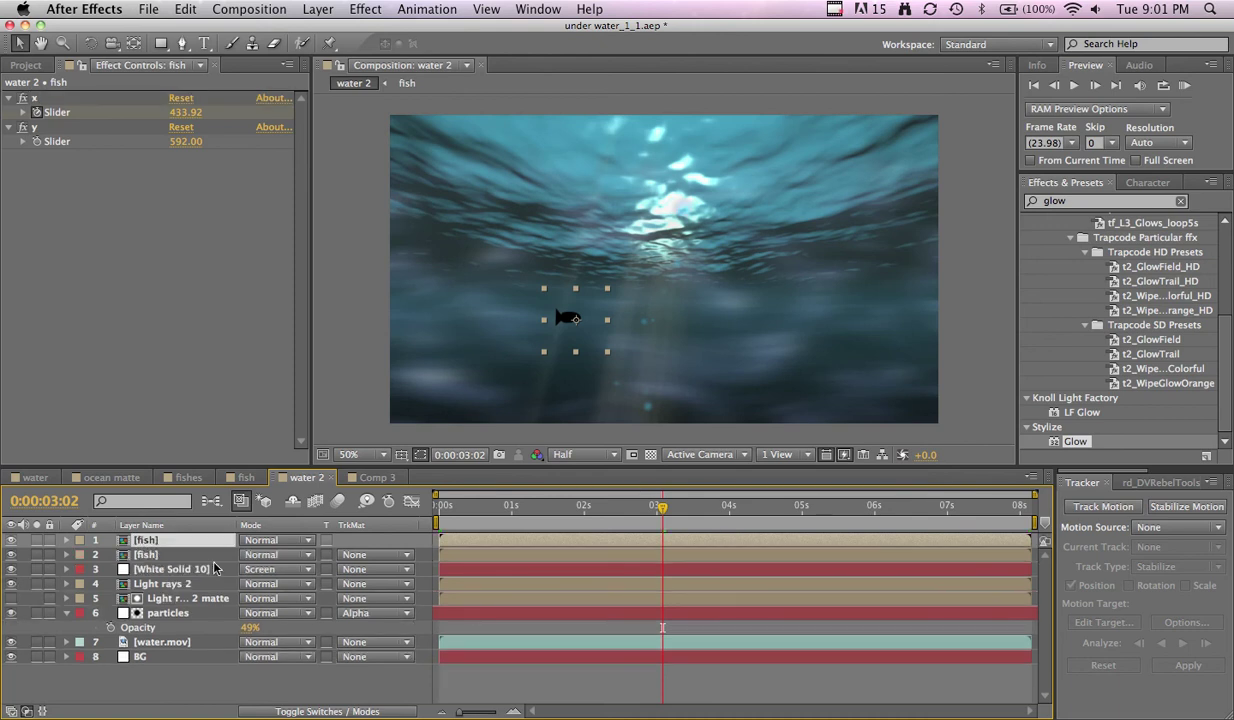
pyautogui.press('u')
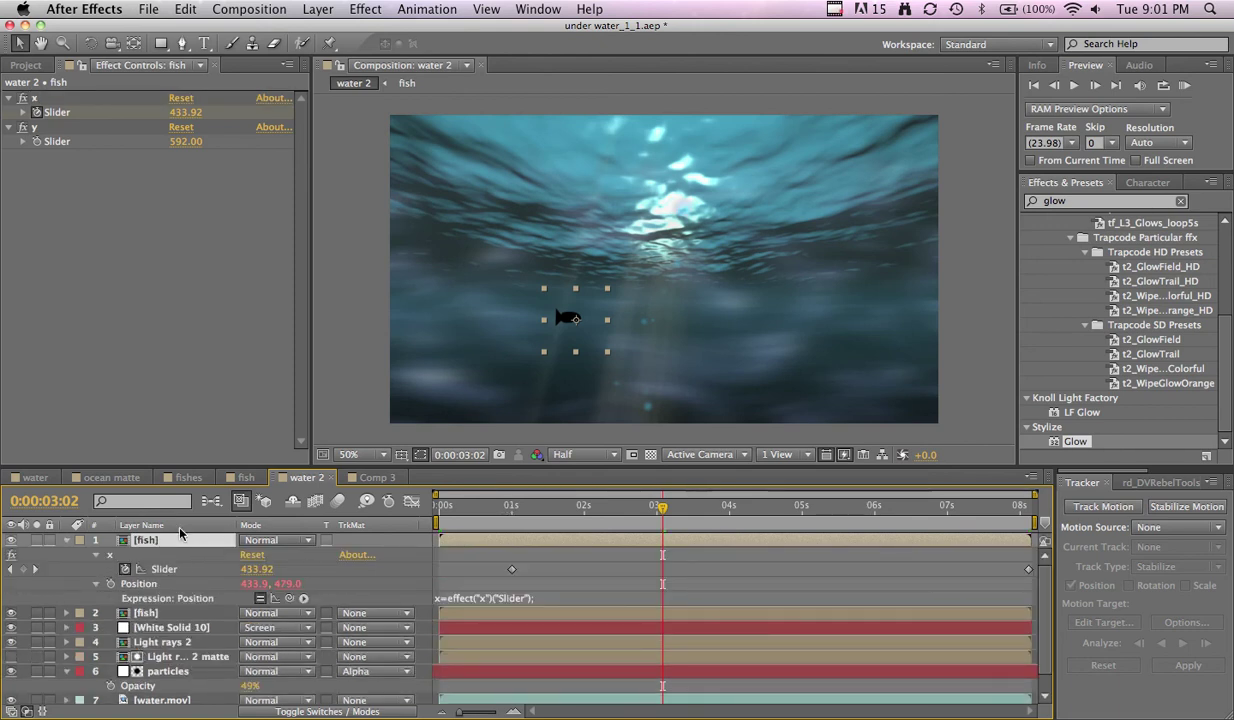
pyautogui.press('super+Down')
pyautogui.press('u')
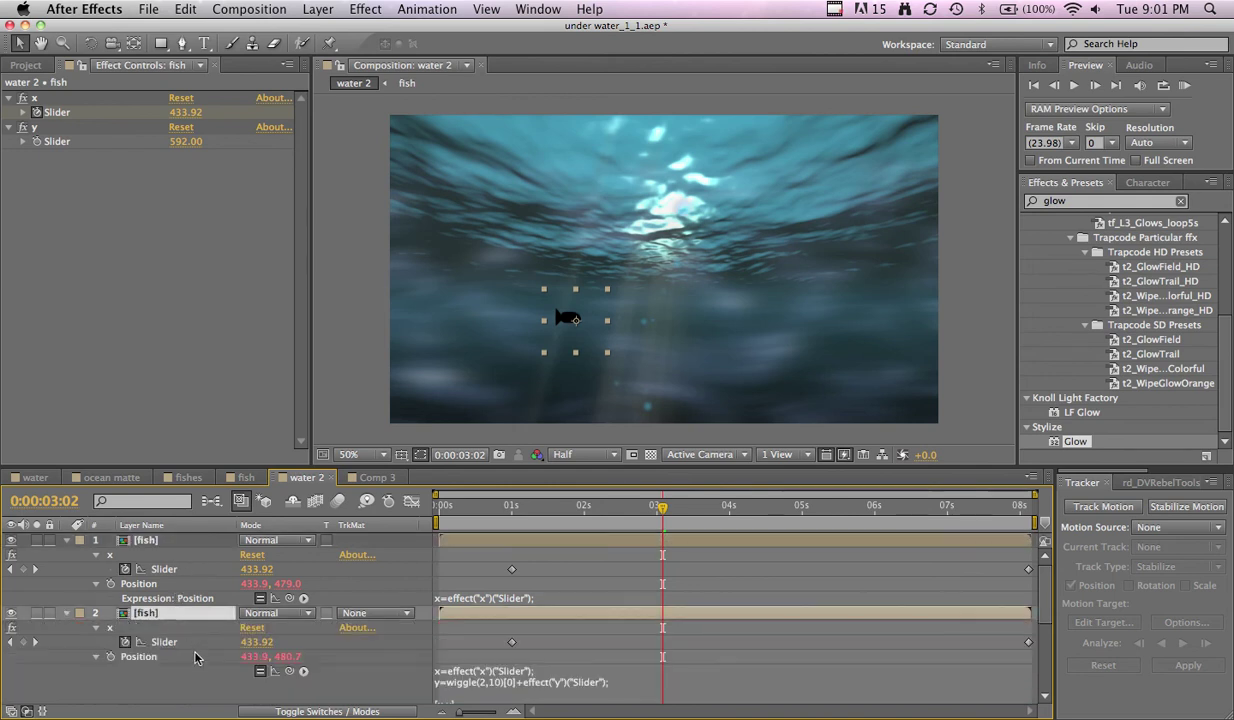
pyautogui.click(10, 641)
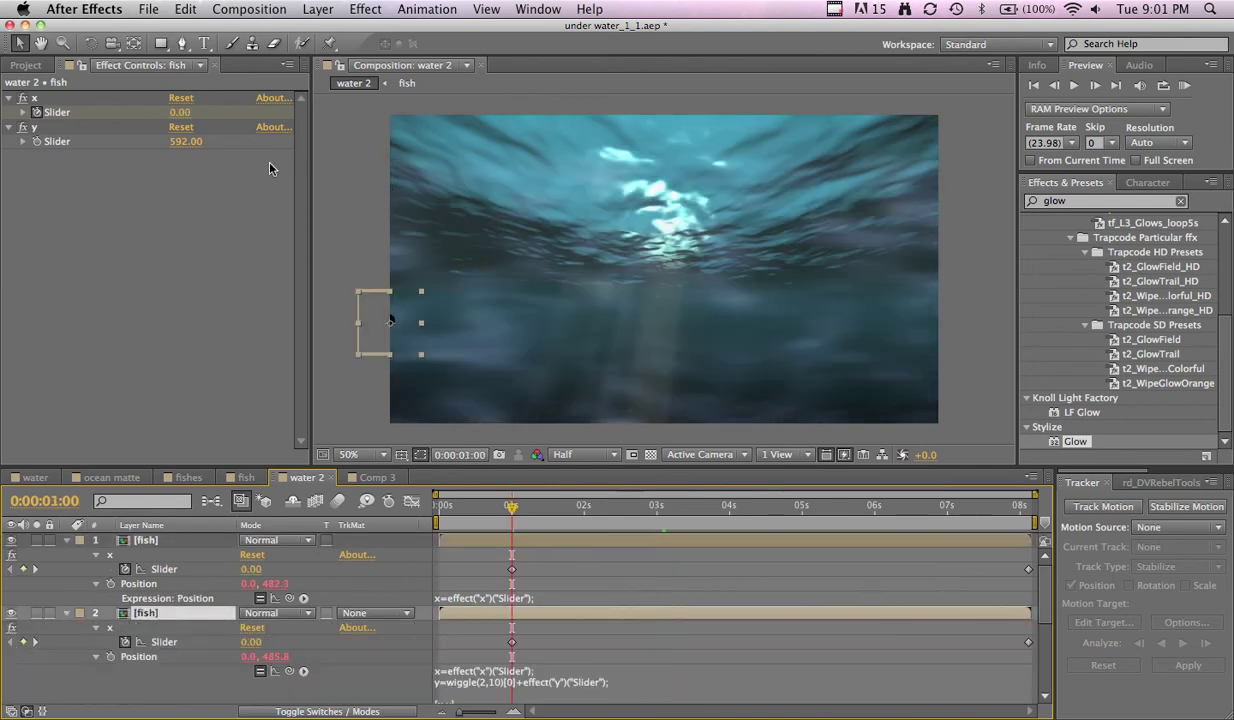
pyautogui.moveTo(186, 141); pyautogui.dragTo(121, 112)
# - Scrub ahead to compare the two fish, then collapse and select both fish layers
pyautogui.moveTo(531, 510); pyautogui.dragTo(724, 531)
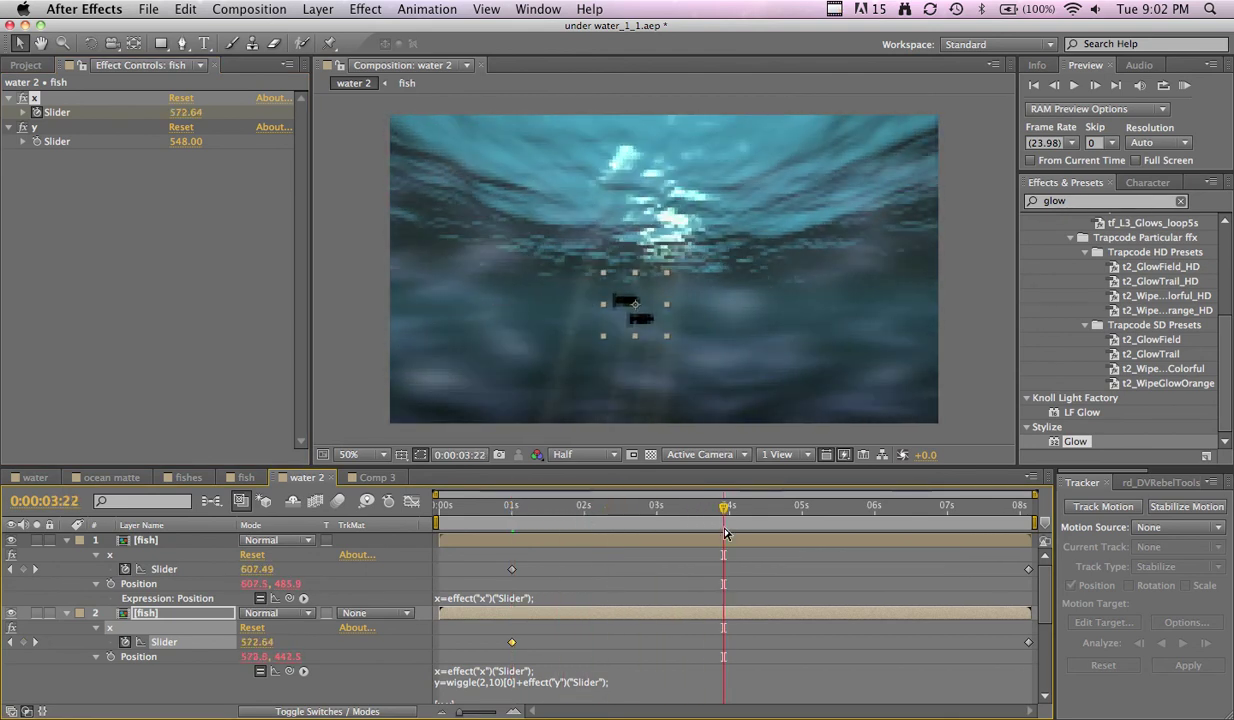
pyautogui.click(67, 540)
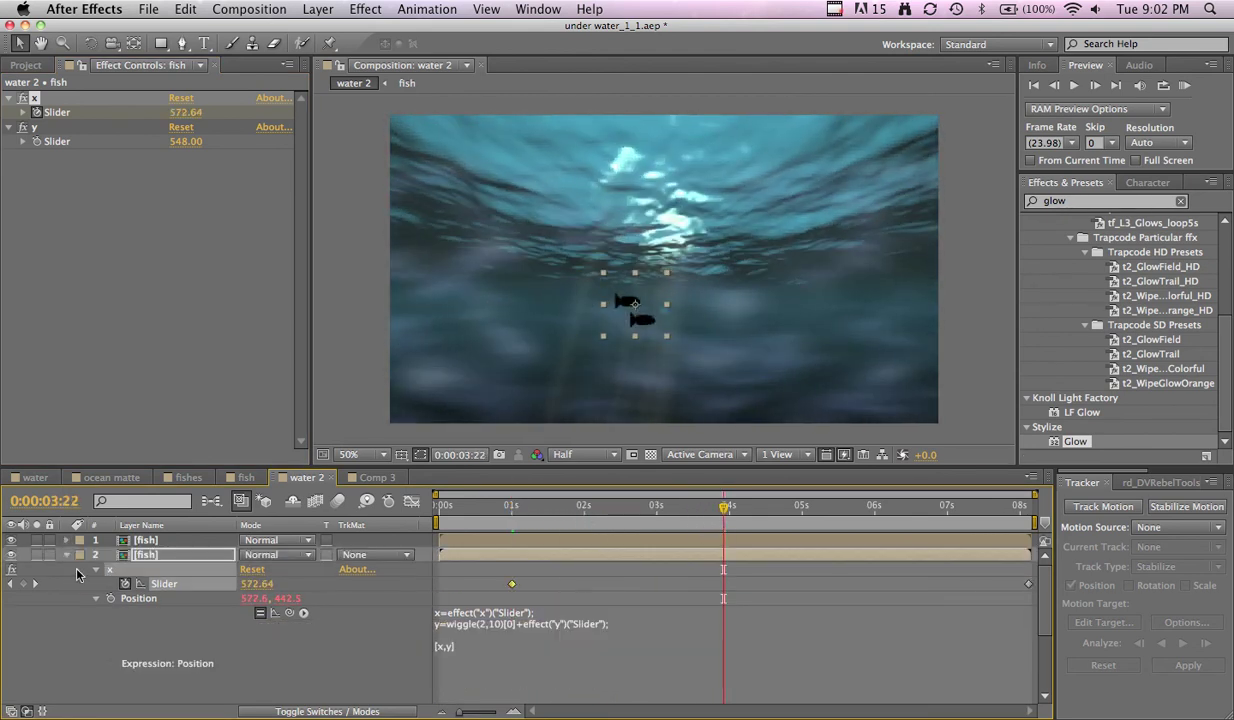
pyautogui.click(68, 555)
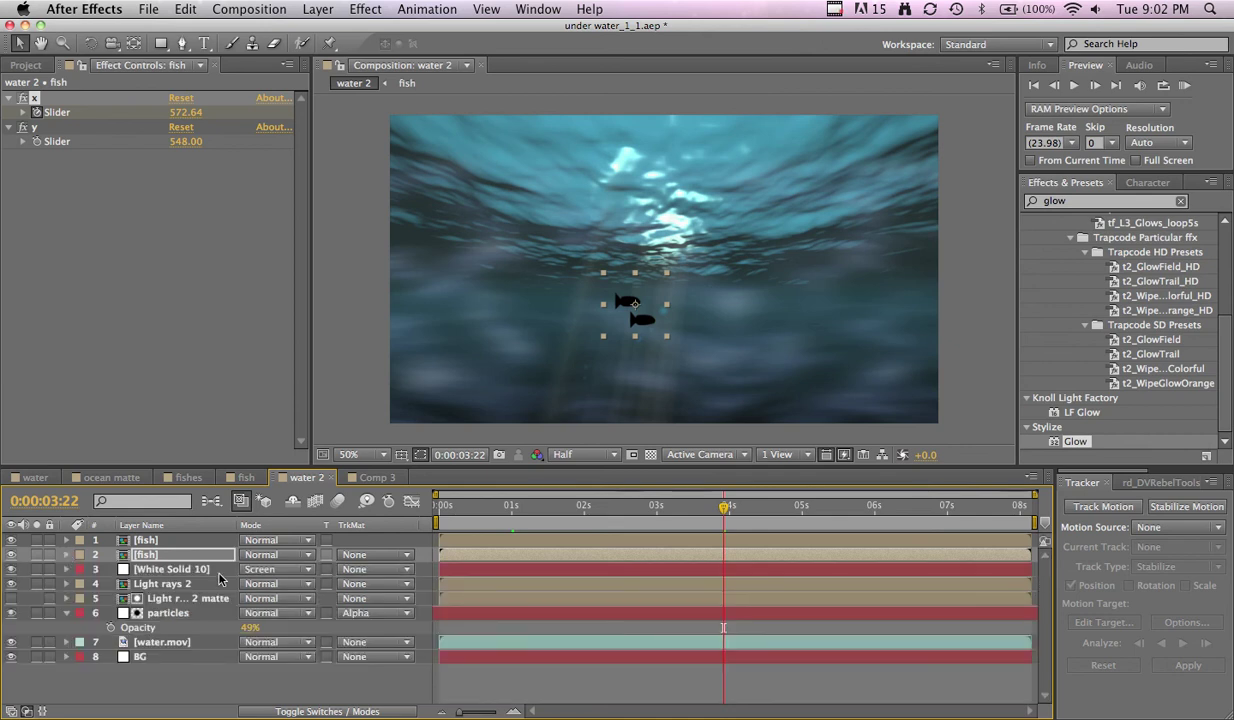
pyautogui.keyDown('shift'); pyautogui.click(178, 541); pyautogui.keyUp('shift')
# - Pre-compose both fish layers into a layer named 'fish comp'
pyautogui.press('super+shift+c')
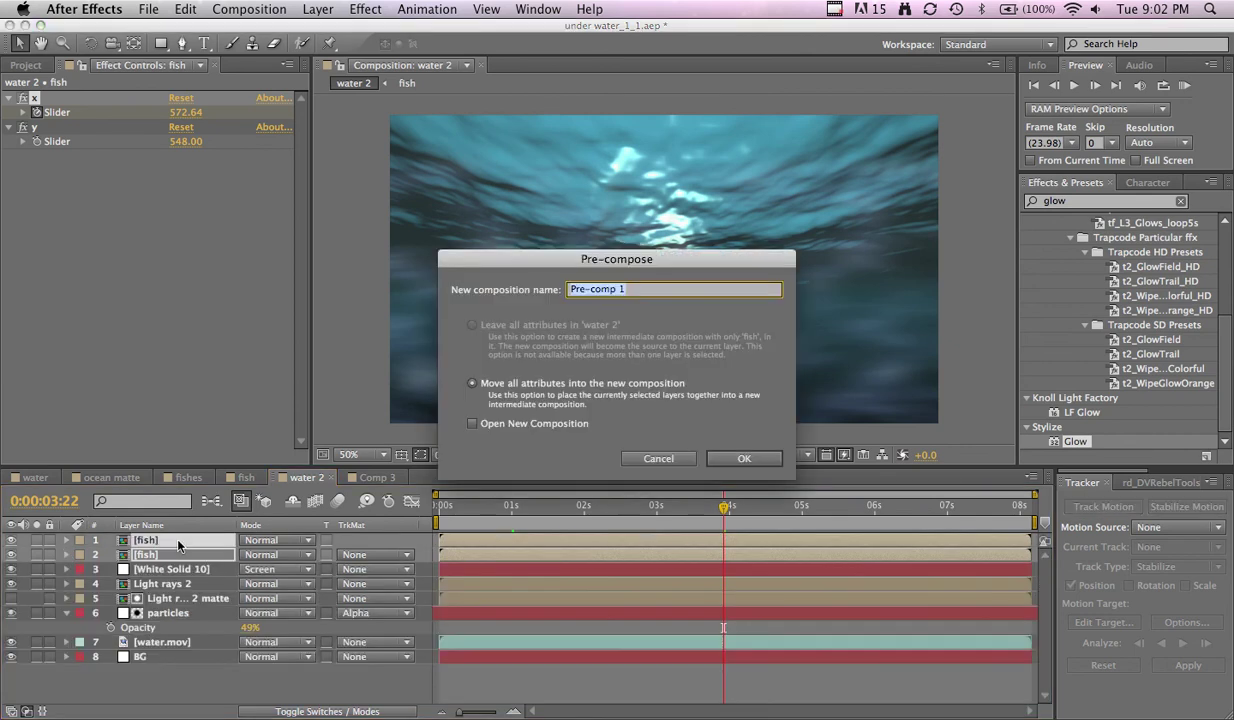
pyautogui.write('f')
pyautogui.write('ish comp')
pyautogui.press('Return')
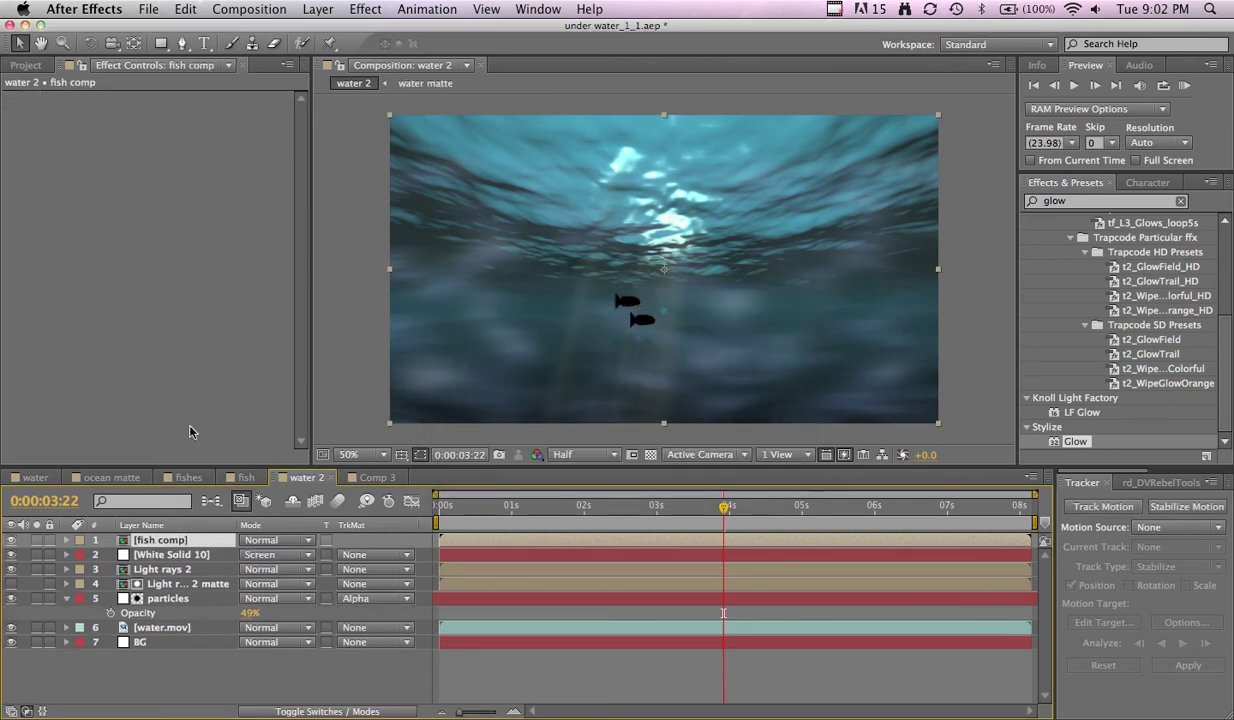
# - Search 'fast' in Effects & Presets and apply Fast Blur to fish comp
pyautogui.doubleClick(1114, 204)
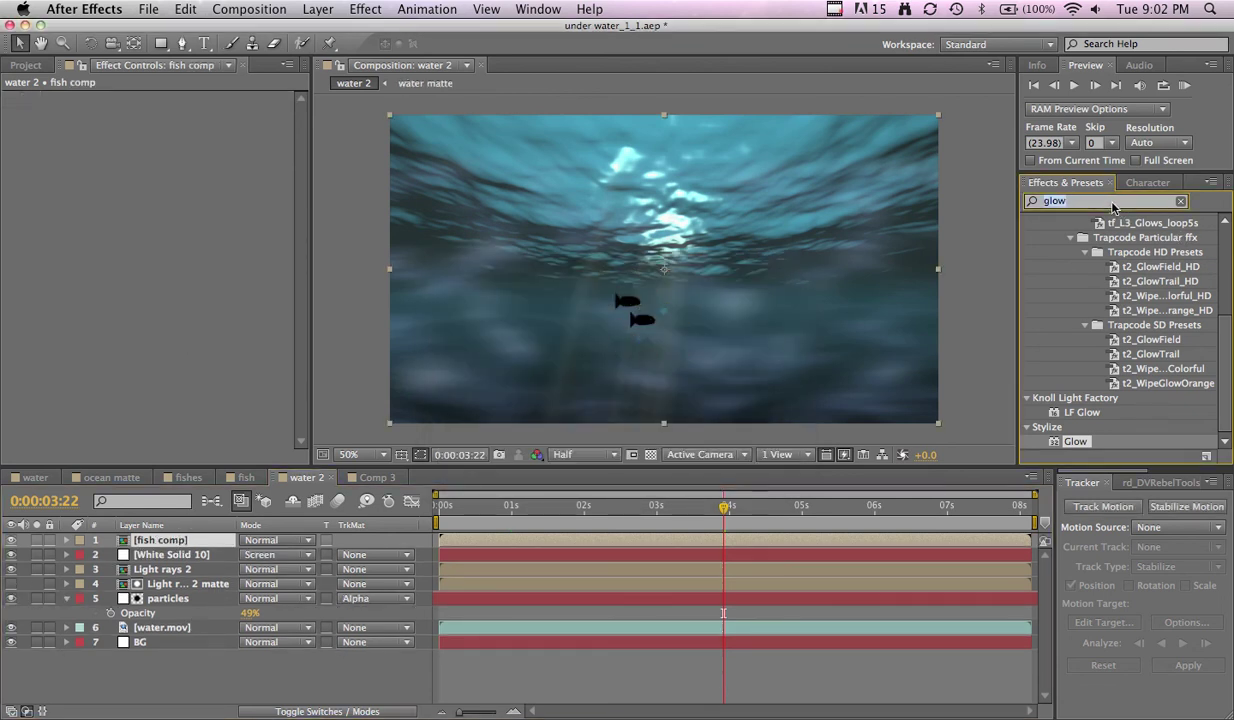
pyautogui.write('fast')
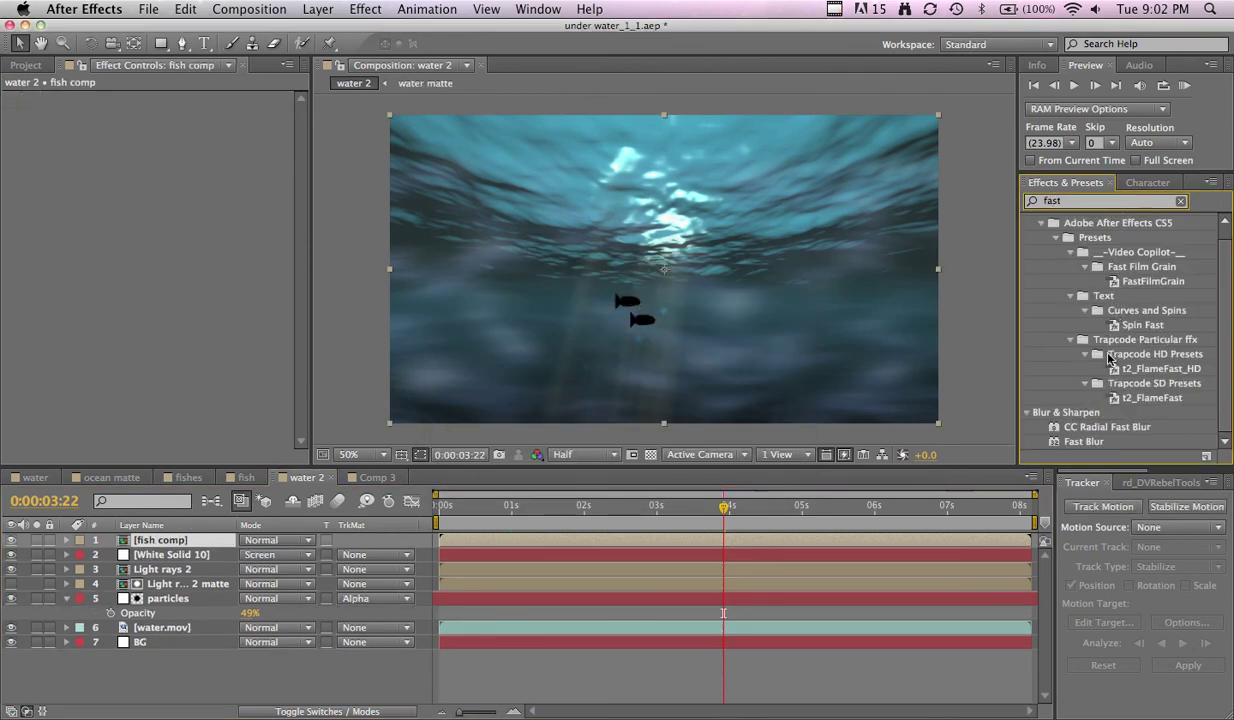
pyautogui.click(1095, 427)
pyautogui.moveTo(1085, 441); pyautogui.dragTo(225, 337)
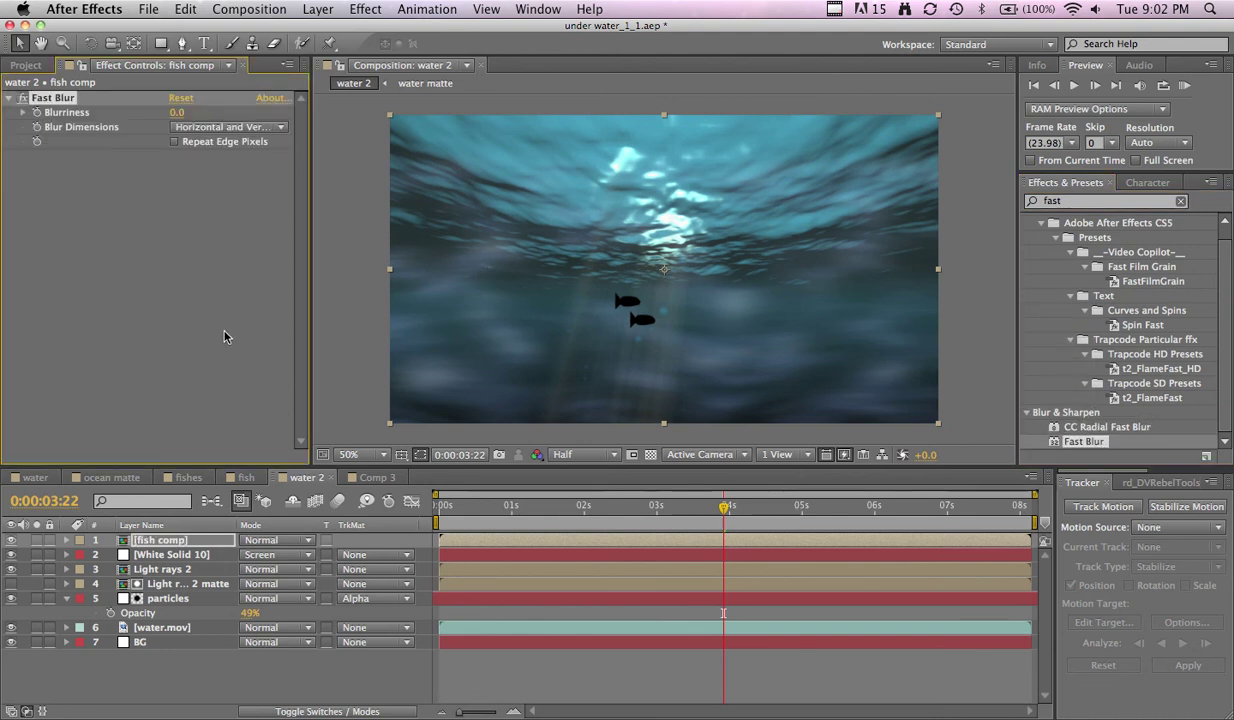
# - Set Fast Blur to 10 with Repeat Edge Pixels and move fish comp below the particles and light rays
pyautogui.click(175, 141)
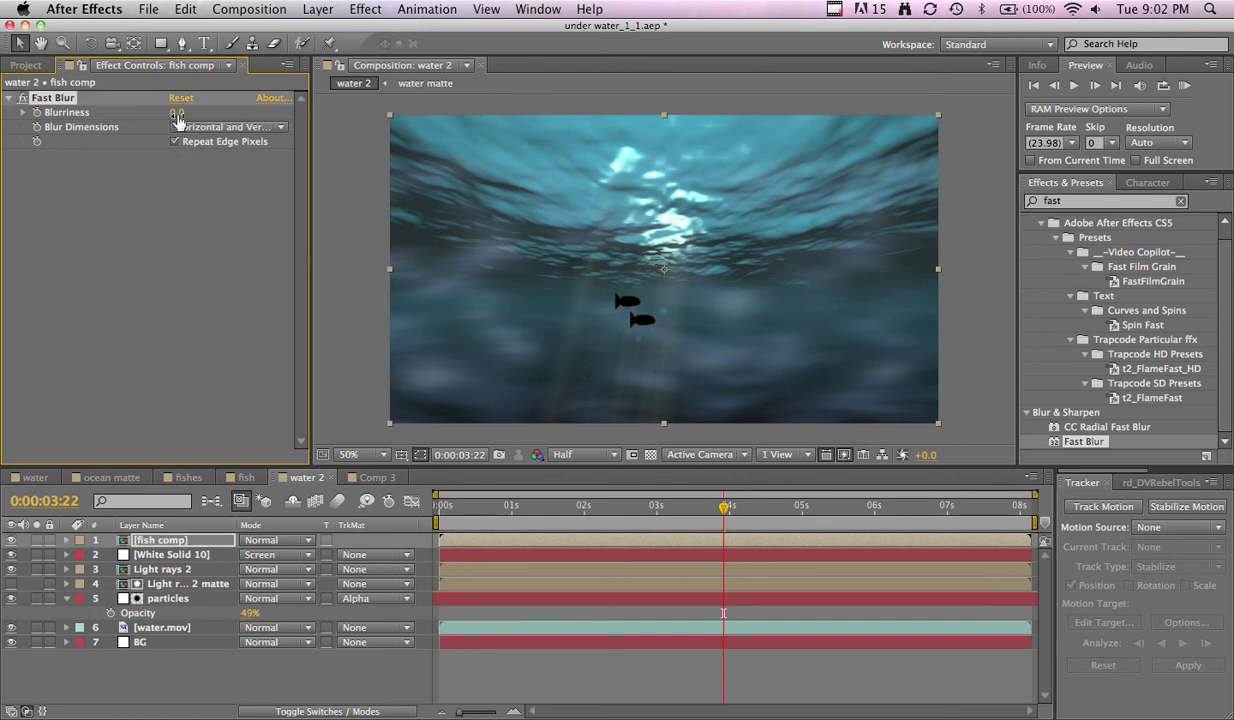
pyautogui.moveTo(175, 112); pyautogui.dragTo(183, 130)
pyautogui.moveTo(181, 540); pyautogui.dragTo(183, 617)
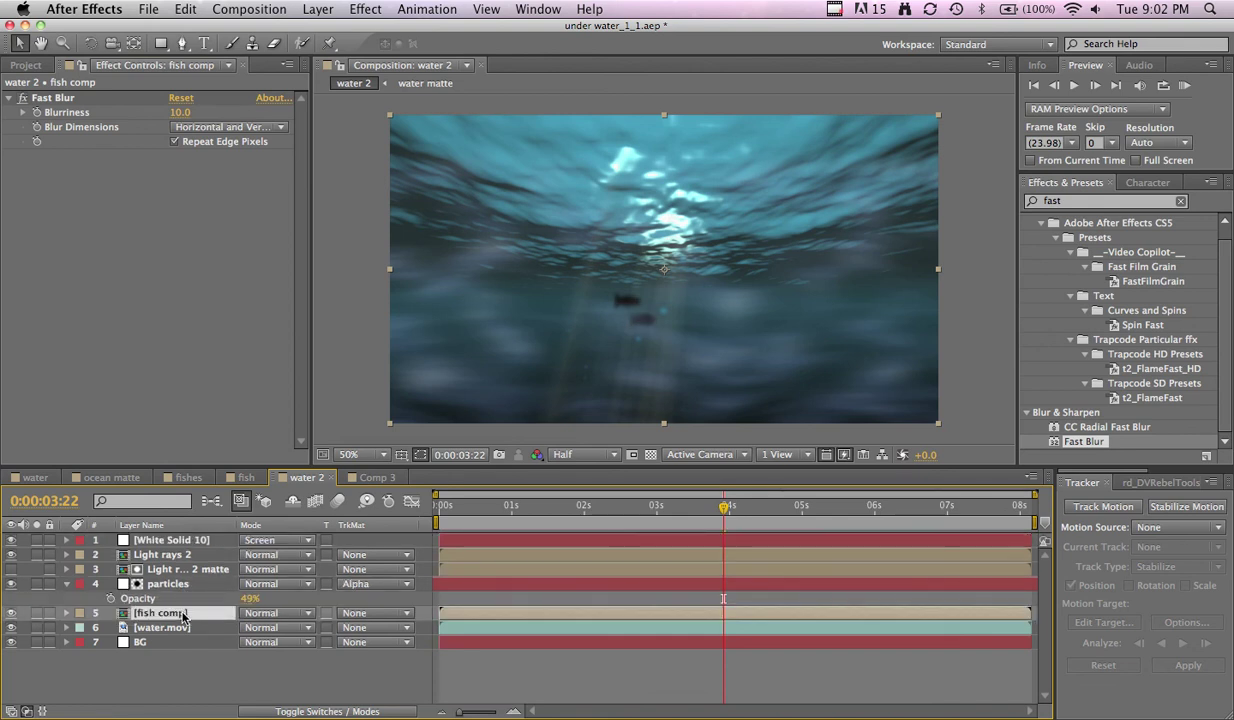
# - Lower fish comp opacity to 73% and scrub the timeline to preview the fish
pyautogui.hotkey('alt', 'shift', 't')
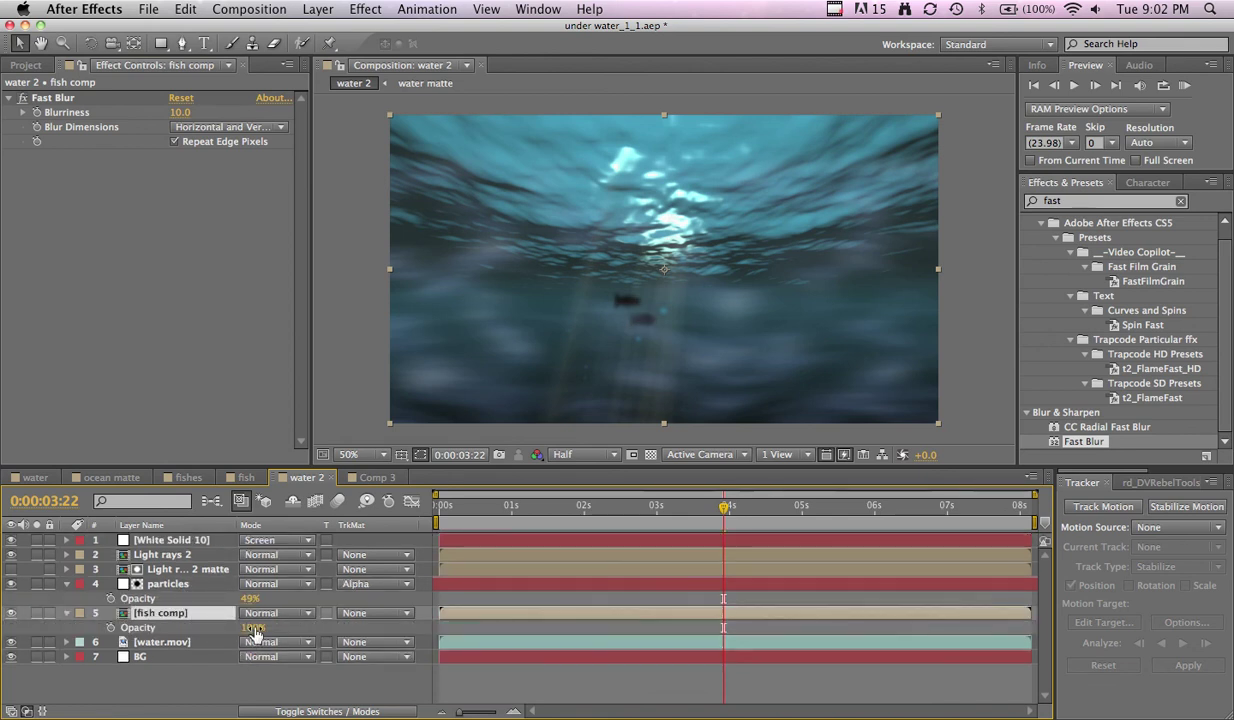
pyautogui.moveTo(250, 627); pyautogui.dragTo(226, 612)
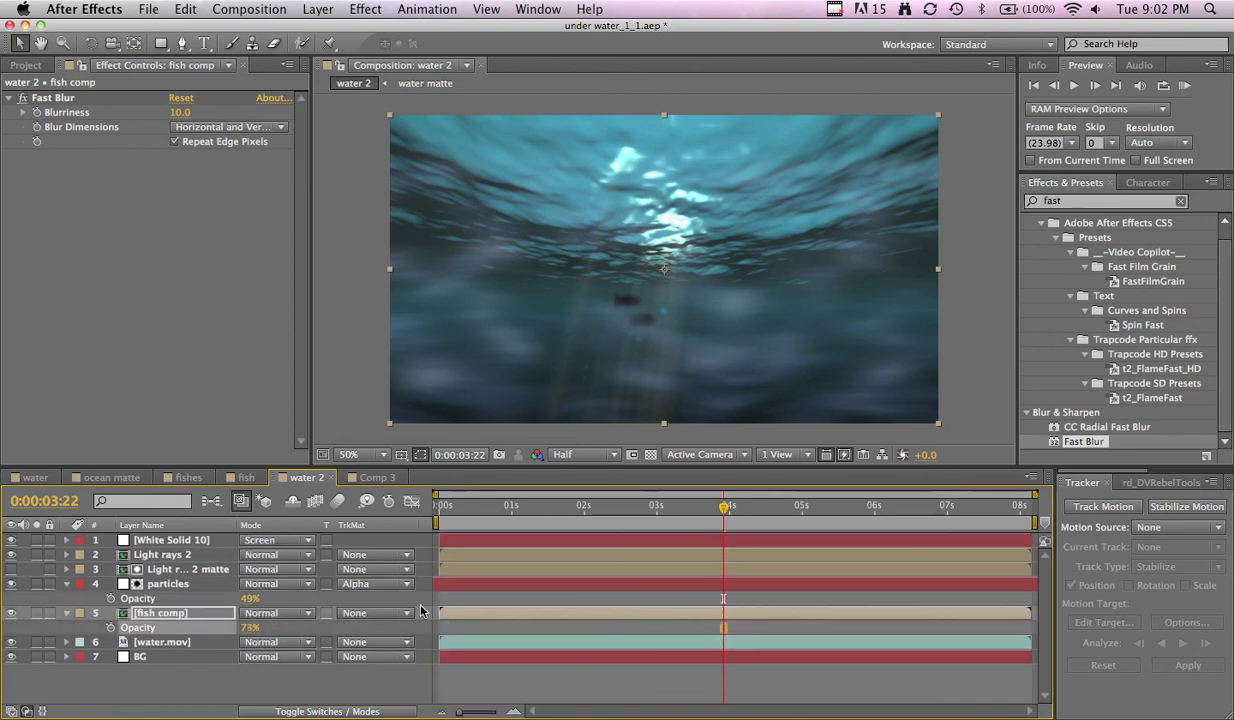
pyautogui.click(545, 512)
pyautogui.moveTo(545, 512); pyautogui.dragTo(703, 495)
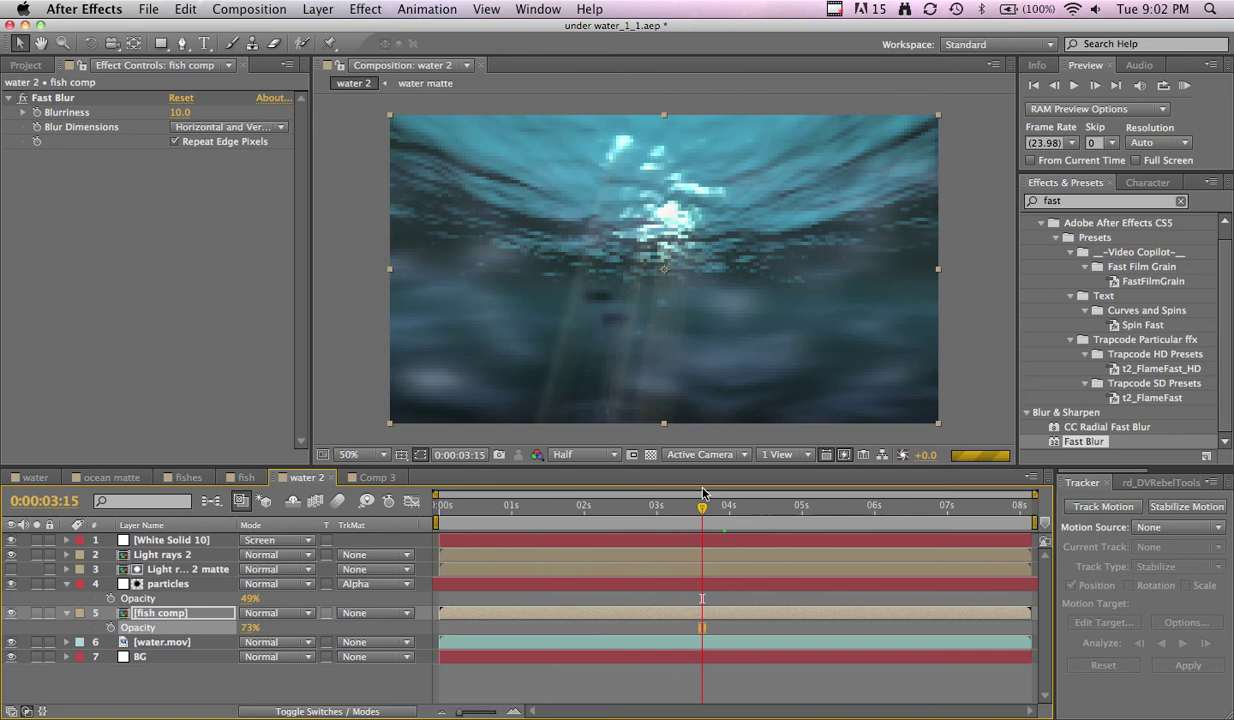
pyautogui.moveTo(705, 510); pyautogui.dragTo(739, 512)
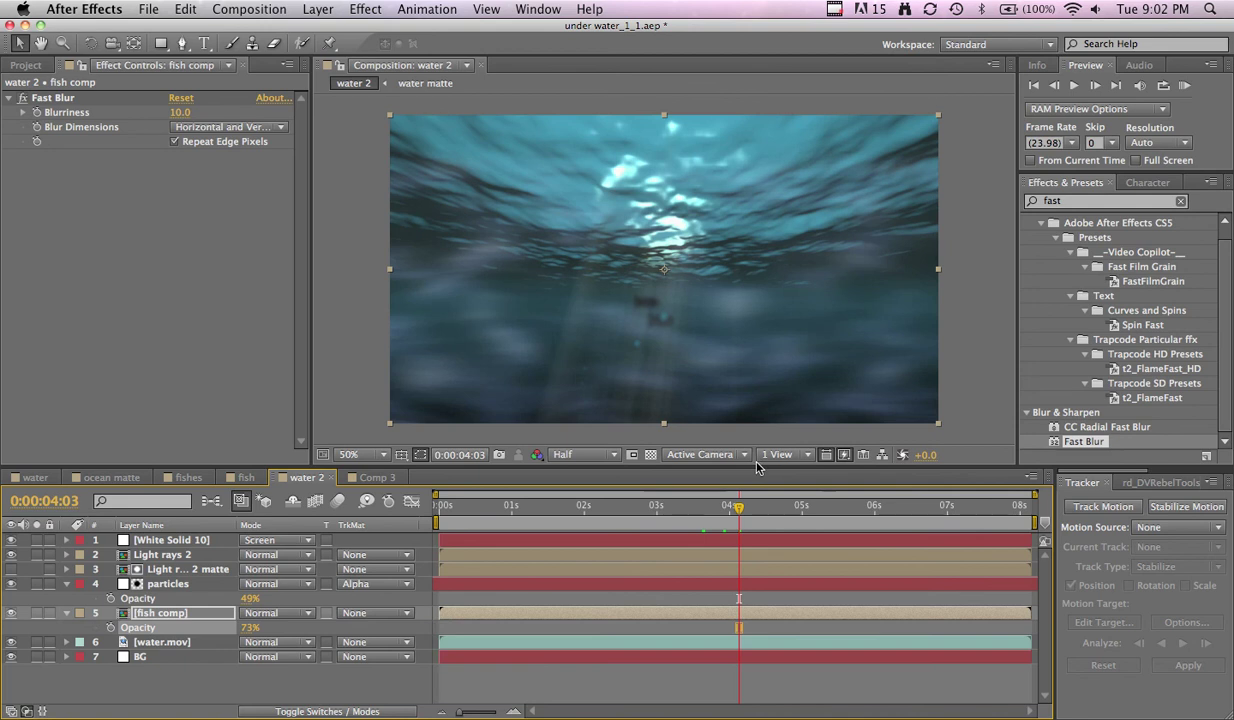
pyautogui.moveTo(744, 497); pyautogui.dragTo(724, 500)
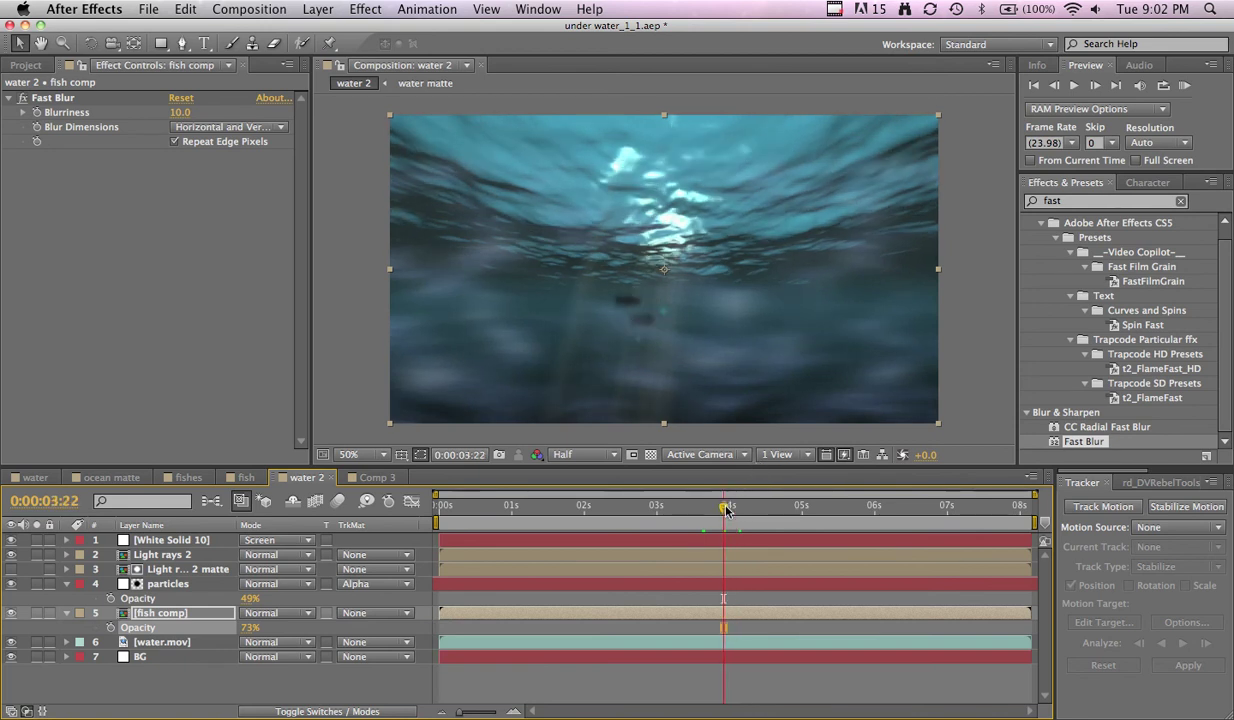
# - Switch the project colour depth from 16 bpc to 32 bpc in the Project panel
pyautogui.click(26, 65)
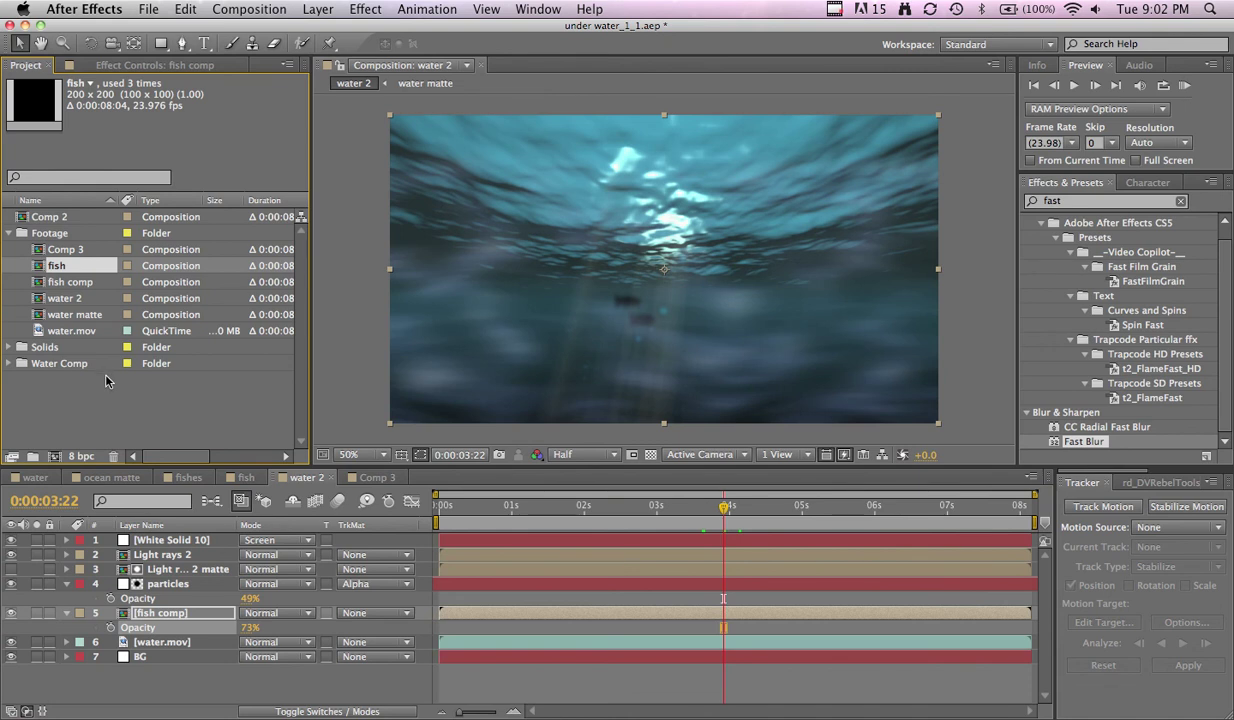
pyautogui.keyDown('alt'); pyautogui.click(80, 456); pyautogui.keyUp('alt')
pyautogui.moveTo(671, 512); pyautogui.dragTo(727, 508)
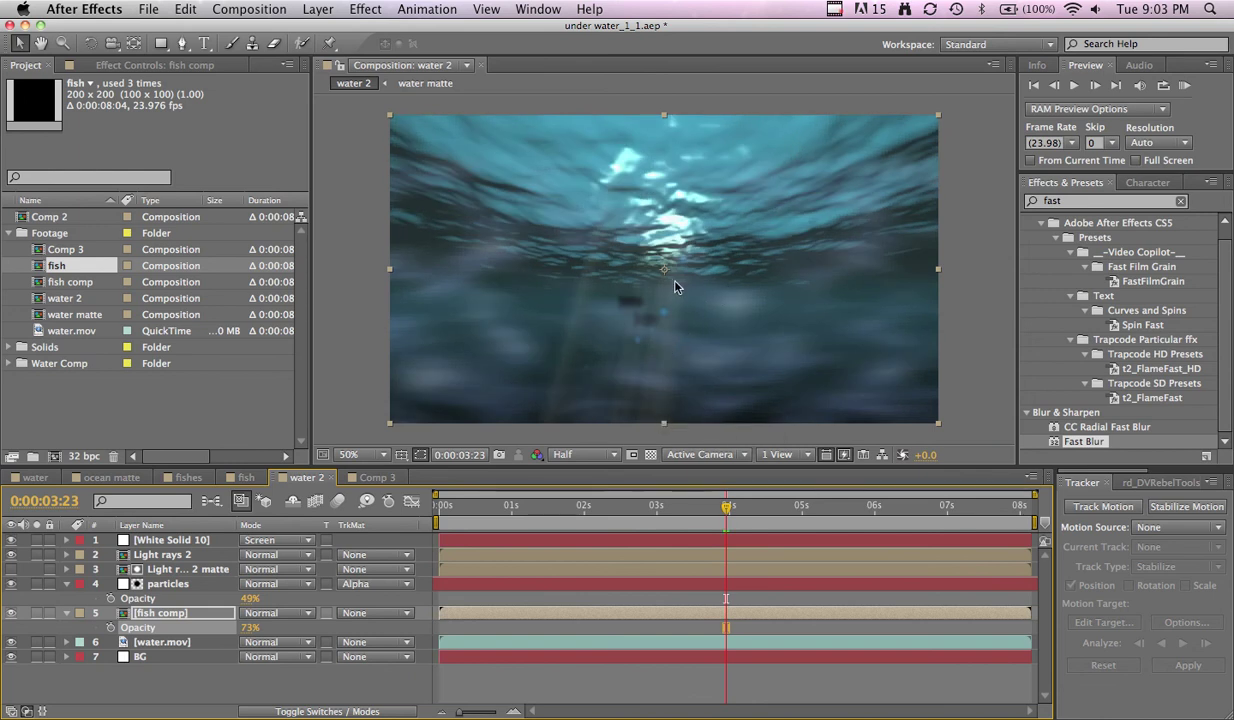
pyautogui.click(41, 479)
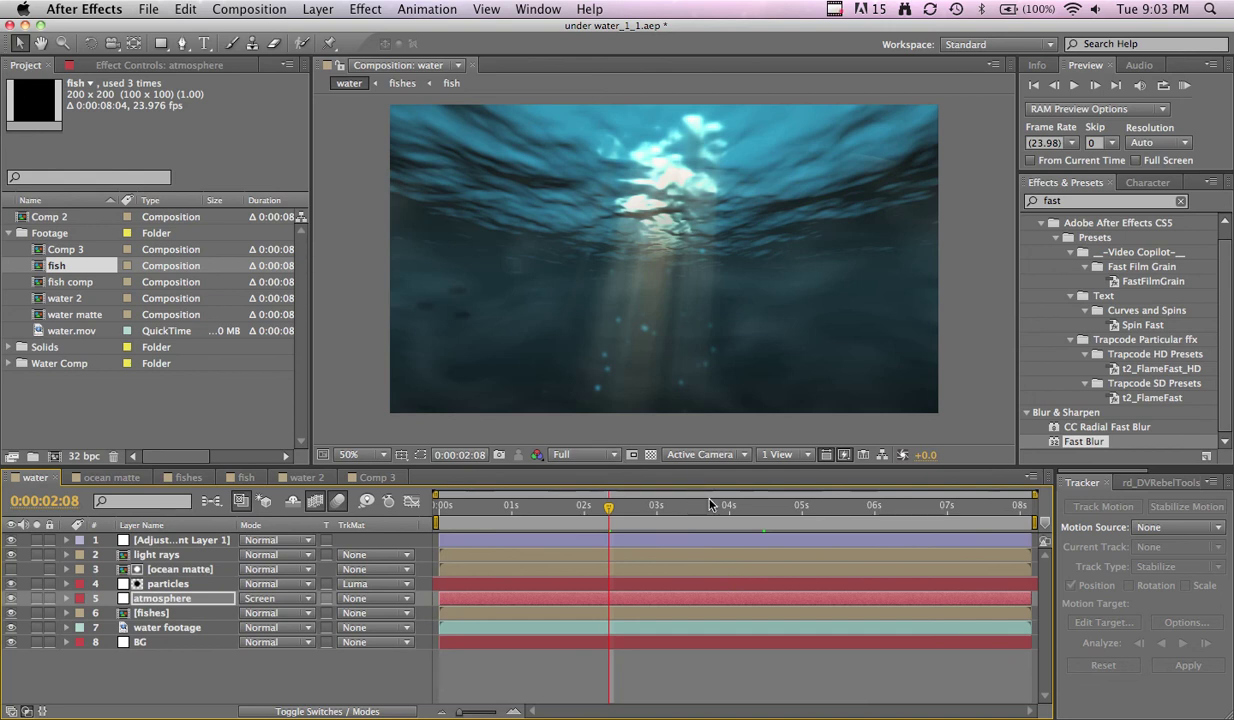
pyautogui.click(765, 508)
pyautogui.moveTo(766, 508); pyautogui.dragTo(771, 508)
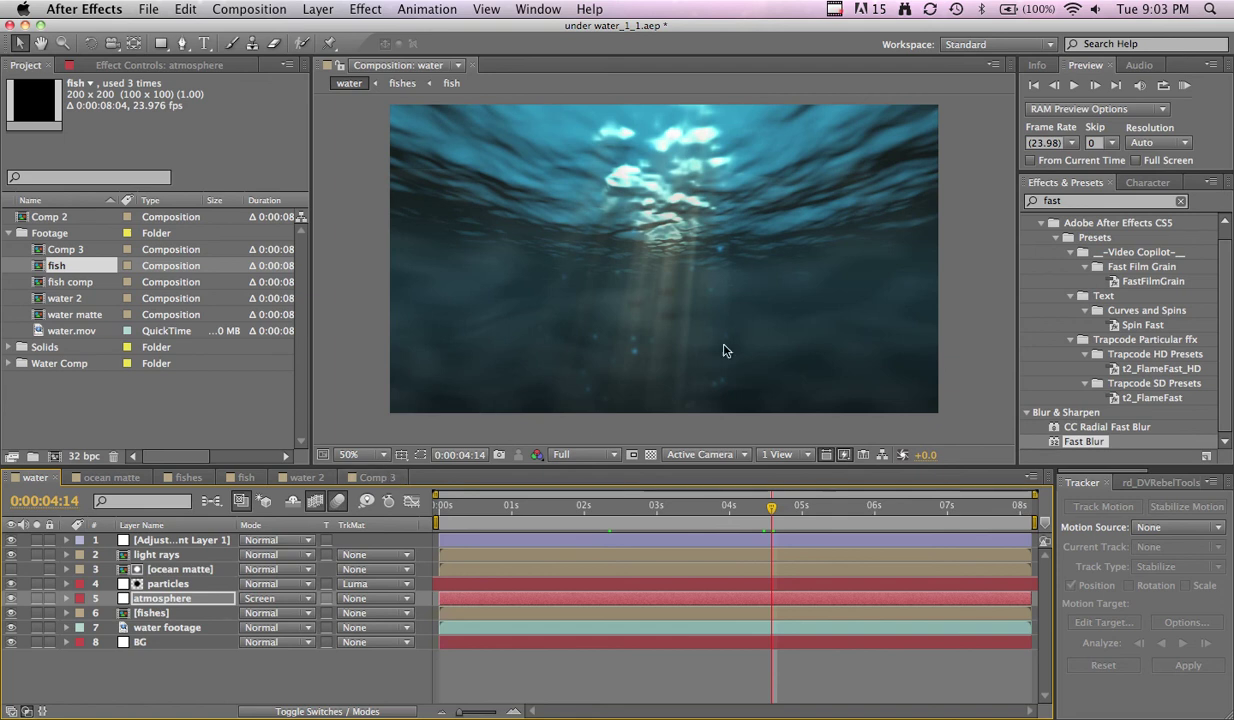
pyautogui.click(246, 477)
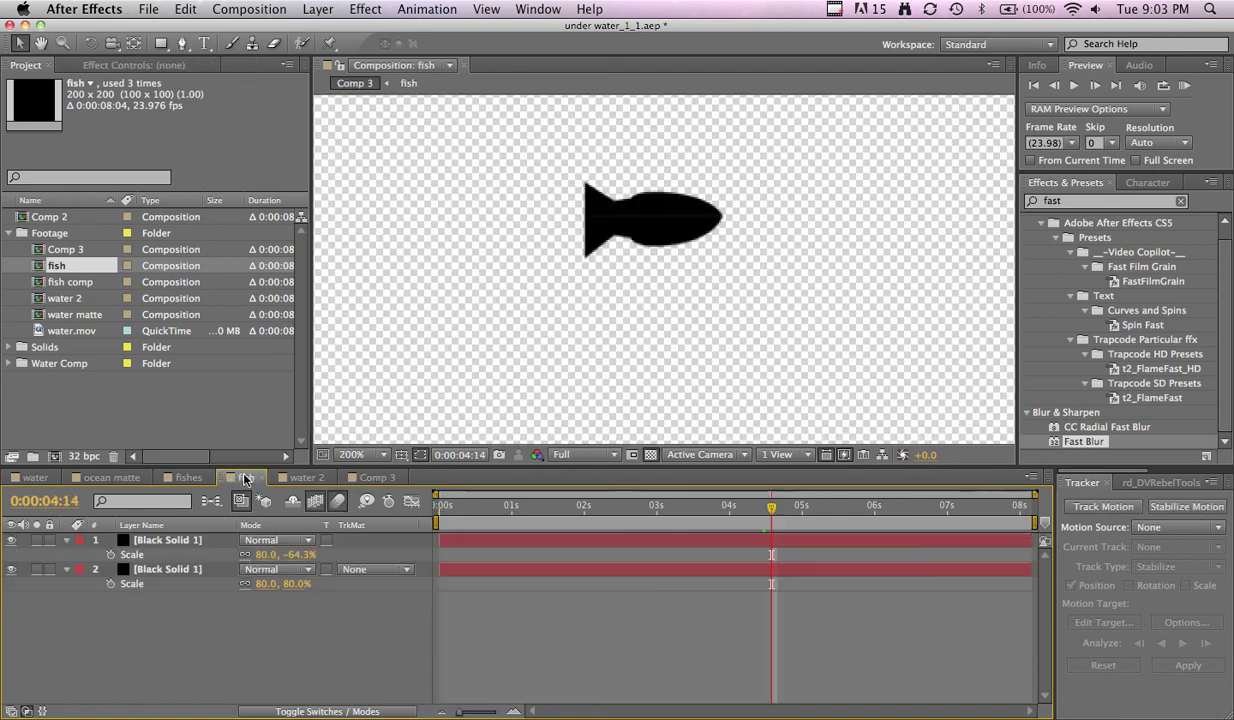
pyautogui.click(297, 477)
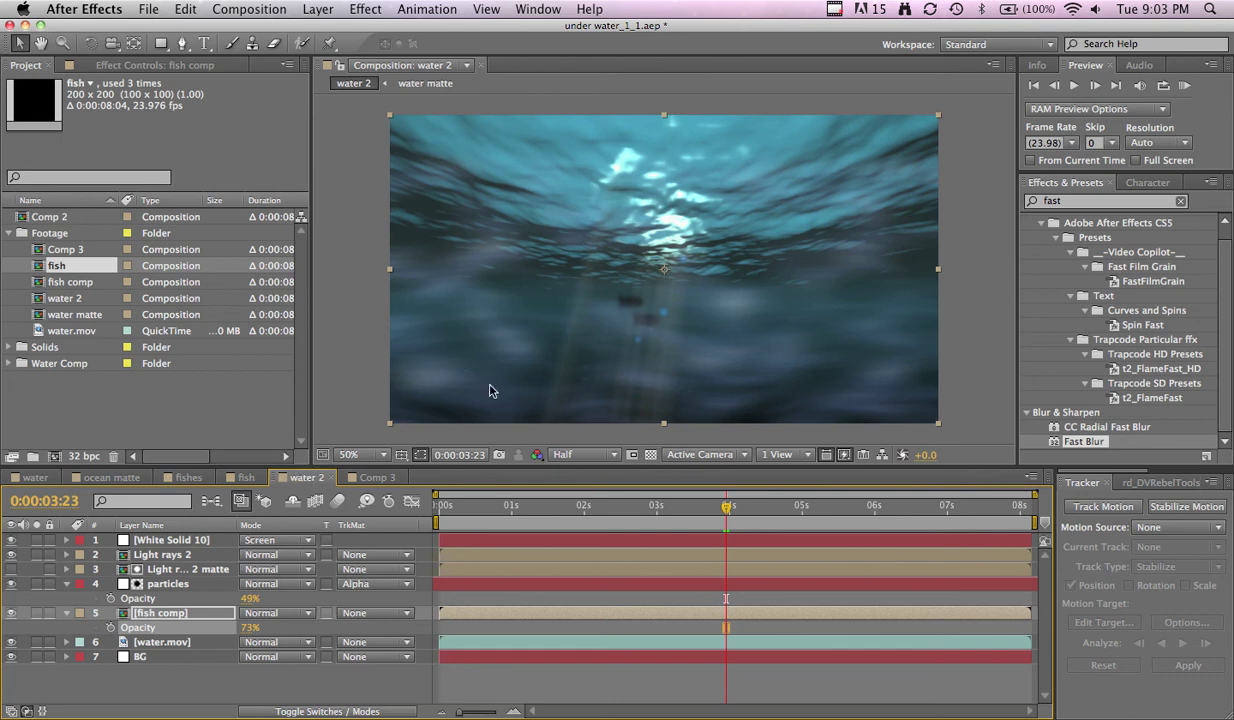
# - Lower the White Solid 10 haze layer's opacity to 25%
pyautogui.click(168, 539)
pyautogui.press('t')
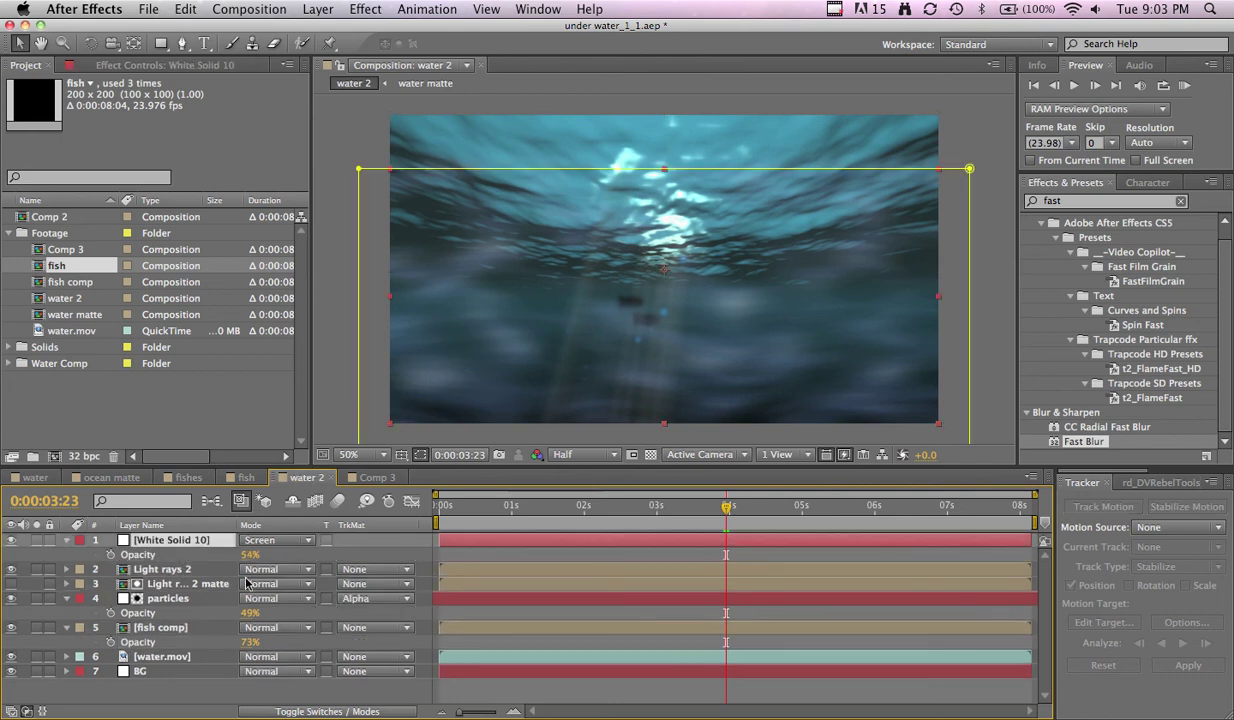
pyautogui.moveTo(256, 557); pyautogui.dragTo(226, 558)
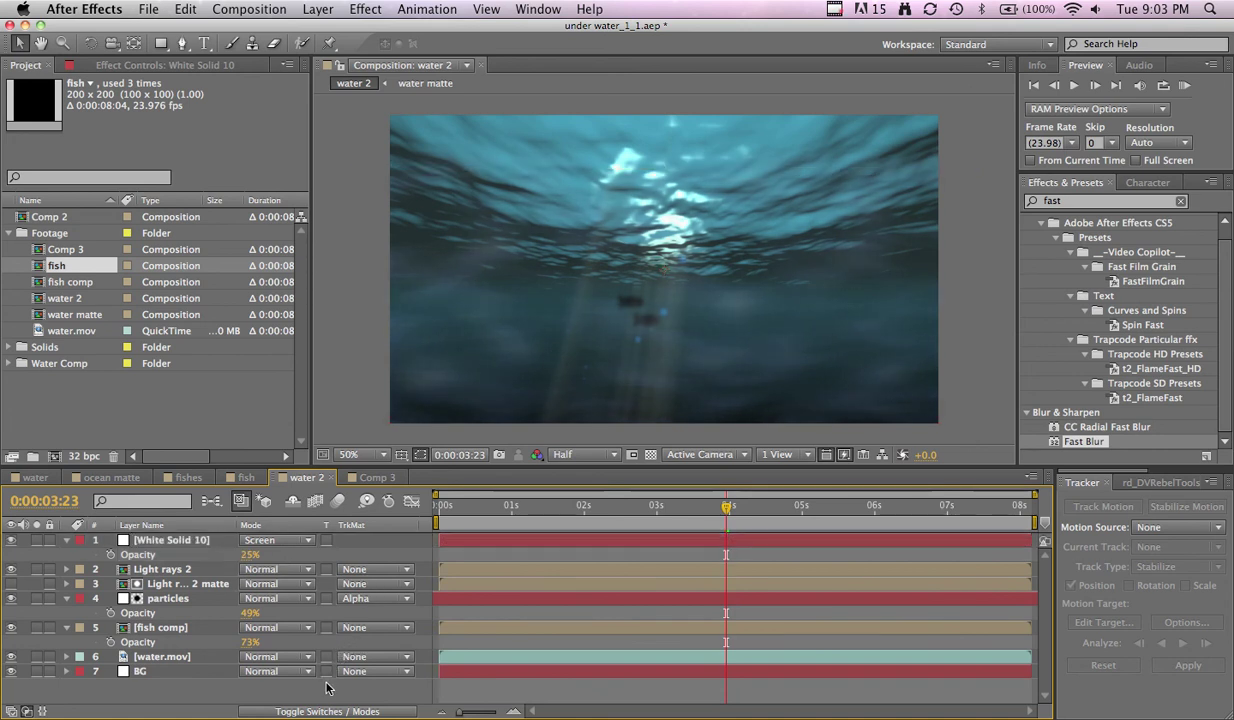
pyautogui.press('F2')
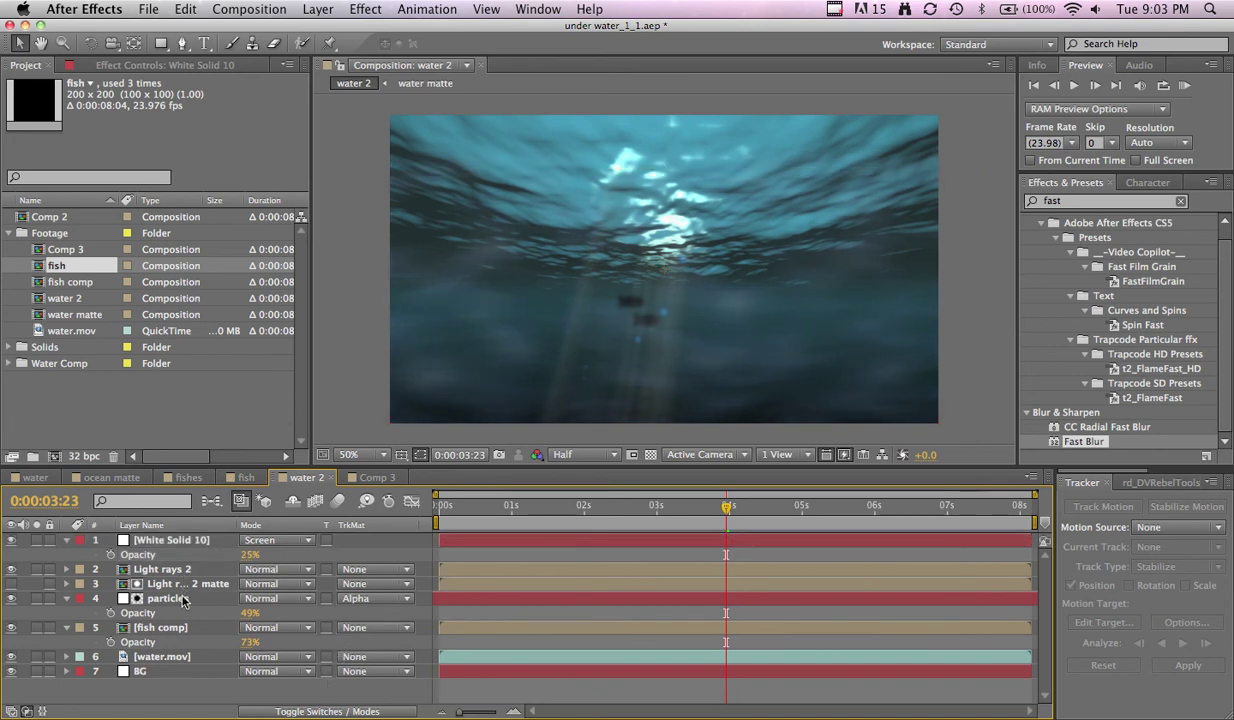
# - Test shrinking fish comp's scale, undo back to full size, and switch to Comp 3
pyautogui.click(177, 628)
pyautogui.press('s')
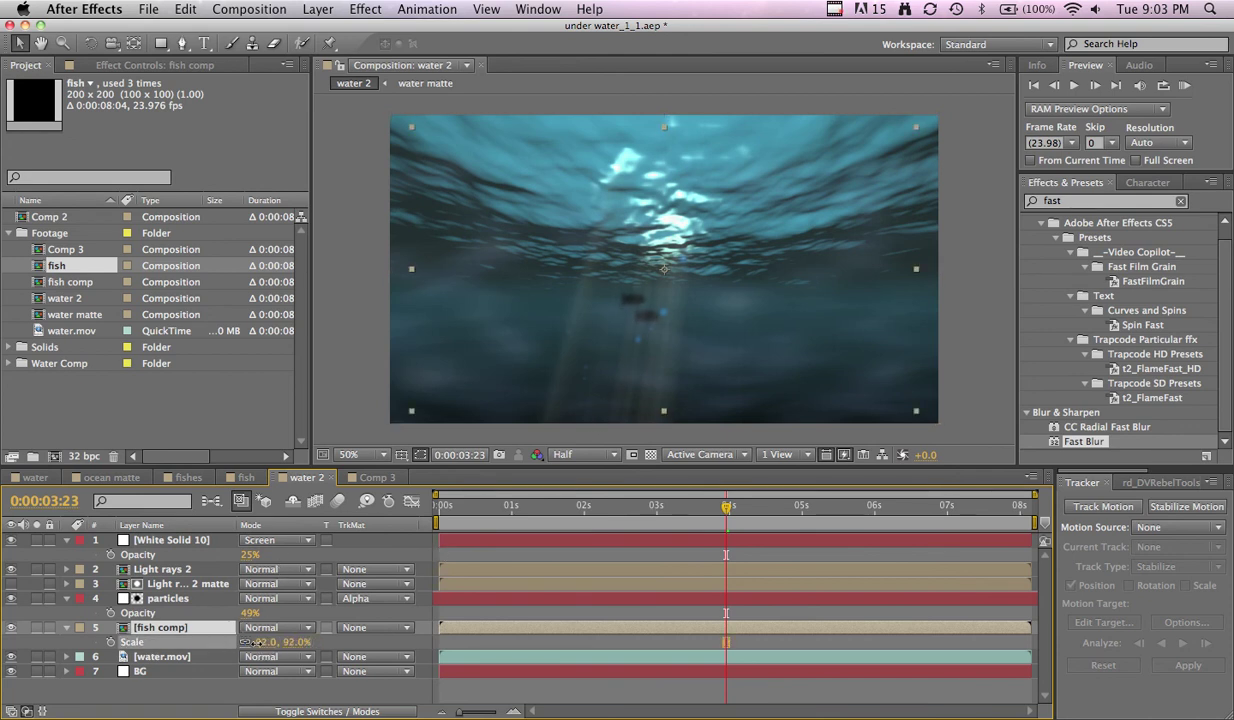
pyautogui.moveTo(268, 641); pyautogui.dragTo(238, 642)
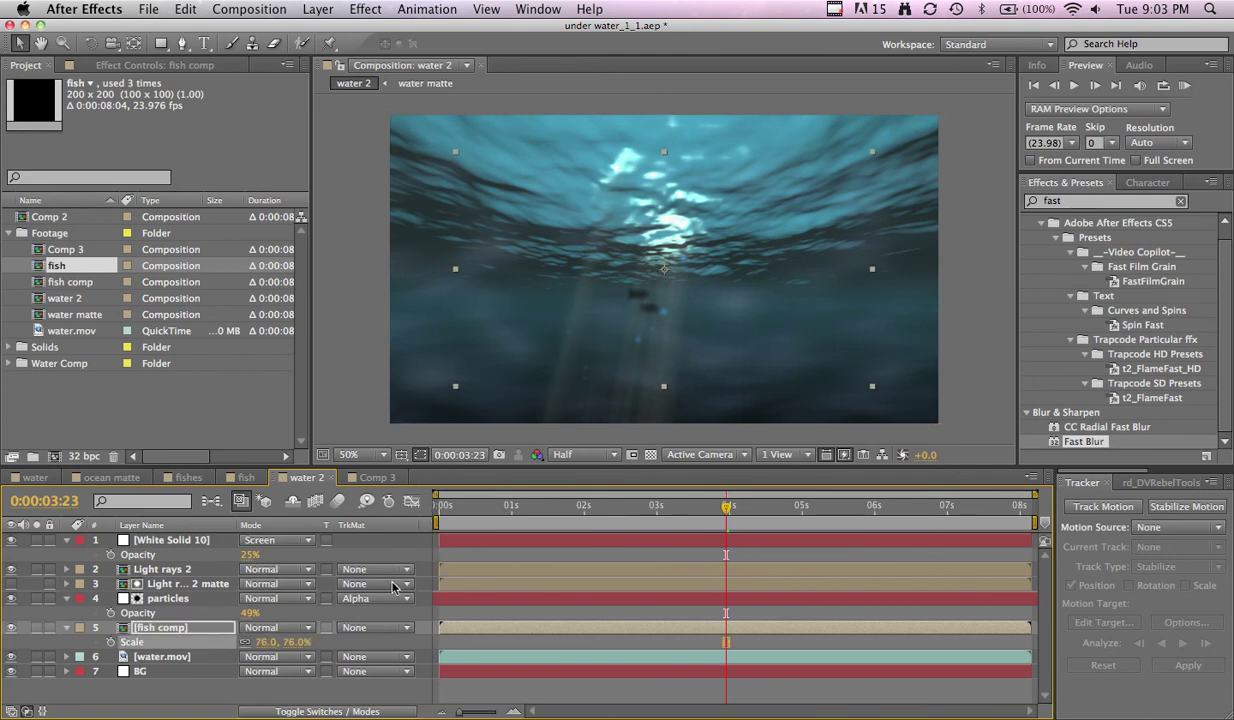
pyautogui.press('super+z')
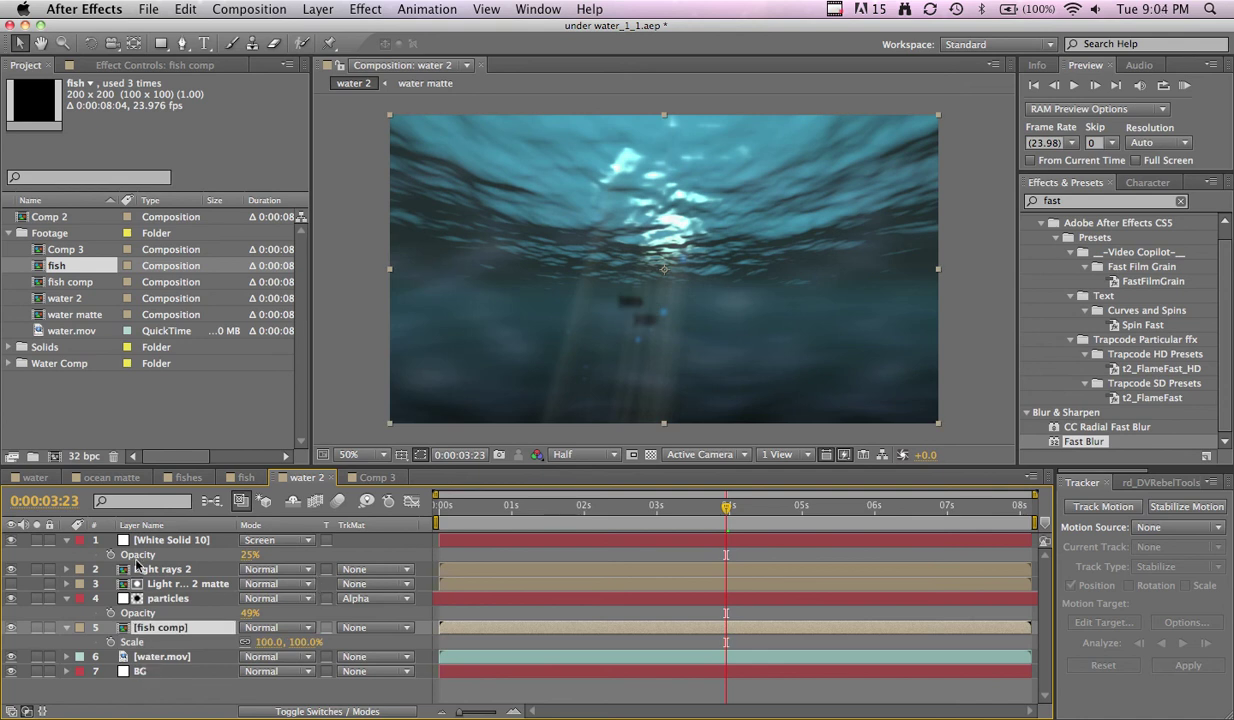
pyautogui.click(356, 476)
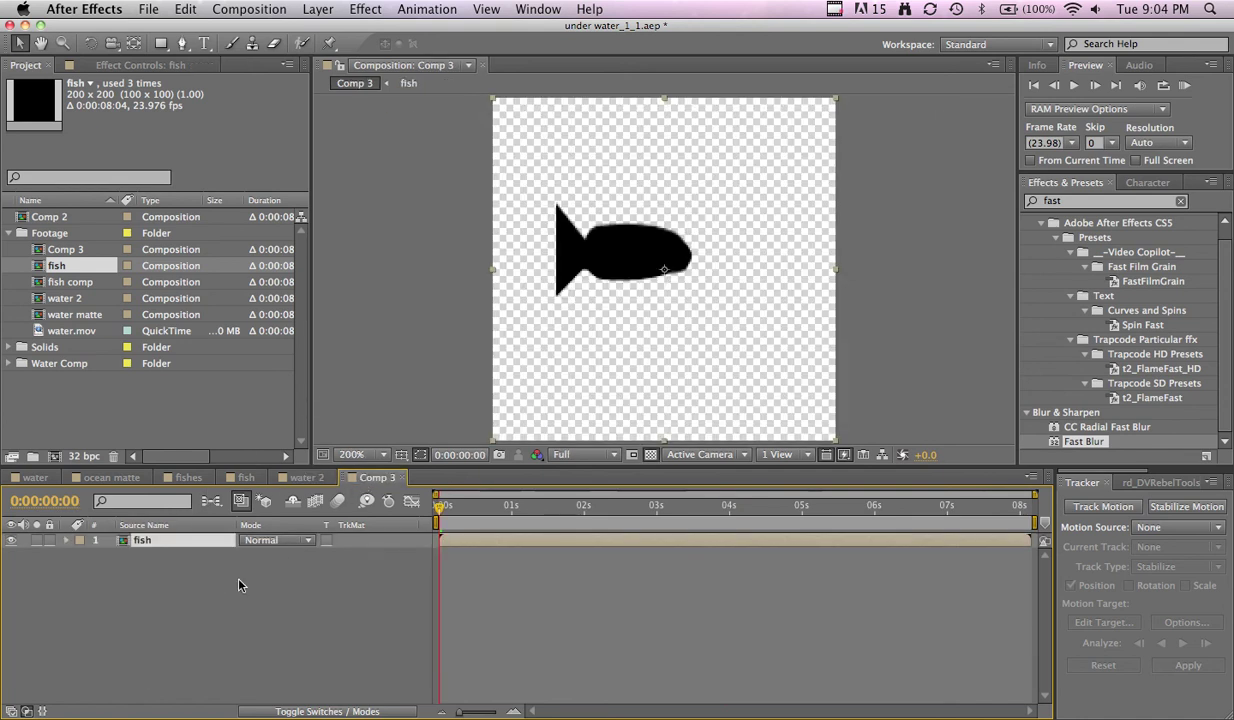
# - Scale the Comp 3 fish layer to 68%, then scrub water 2 to preview the smaller fish
pyautogui.click(239, 542)
pyautogui.press('s')
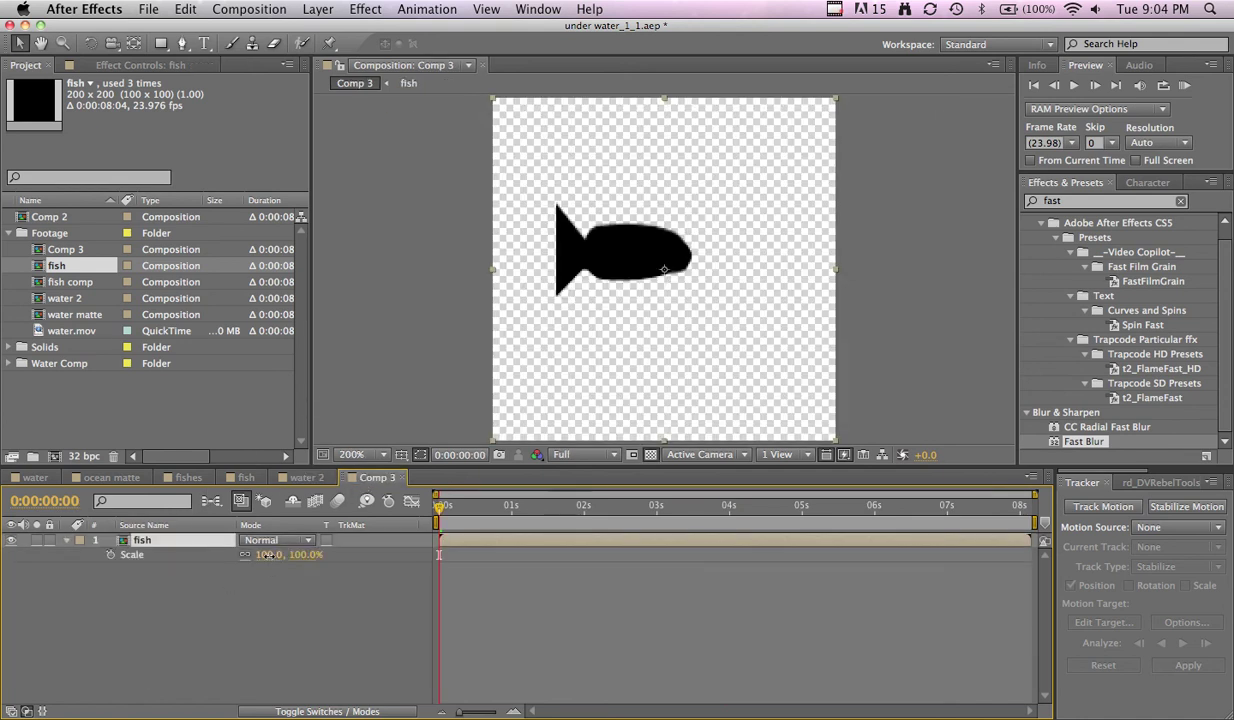
pyautogui.moveTo(267, 555); pyautogui.dragTo(235, 555)
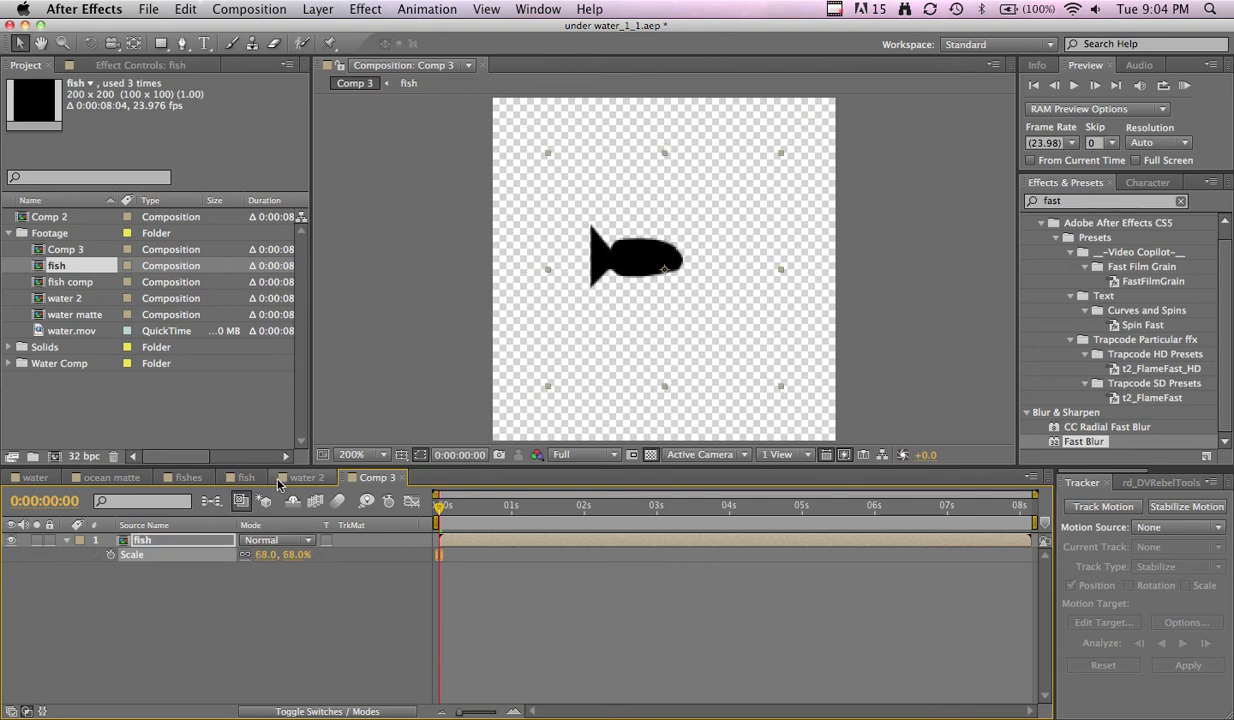
pyautogui.click(246, 477)
pyautogui.click(306, 477)
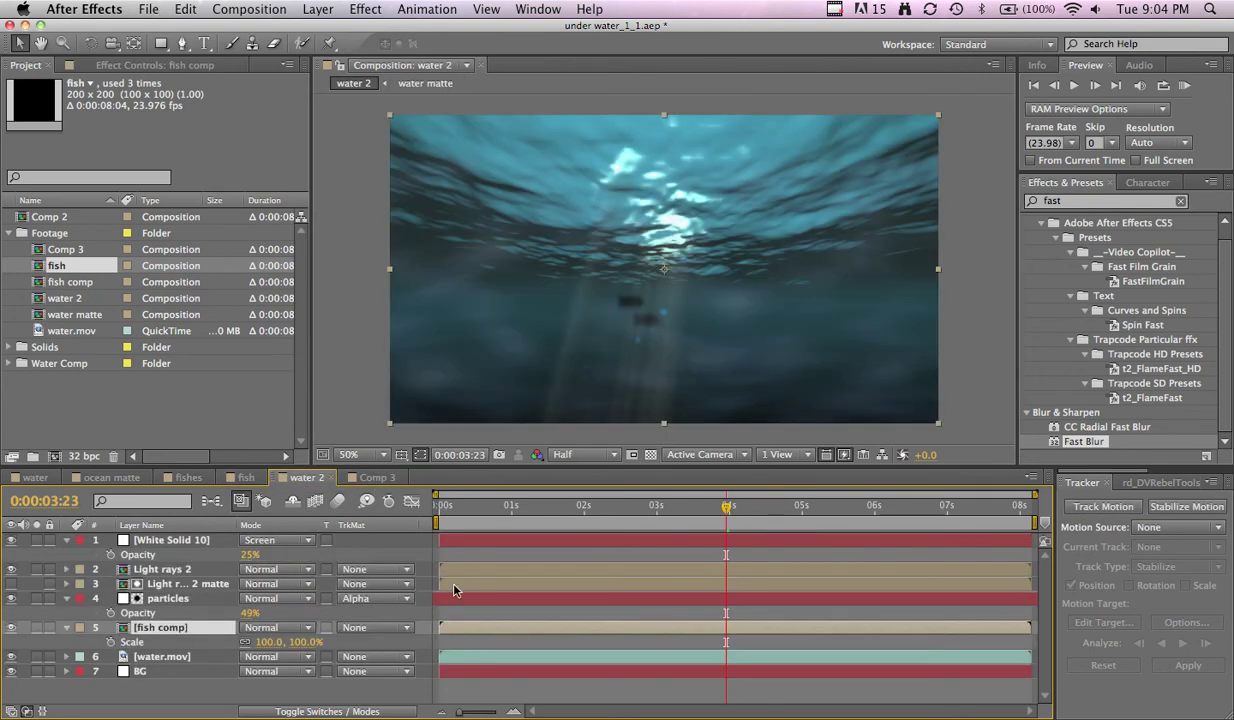
pyautogui.moveTo(441, 507); pyautogui.dragTo(758, 535)
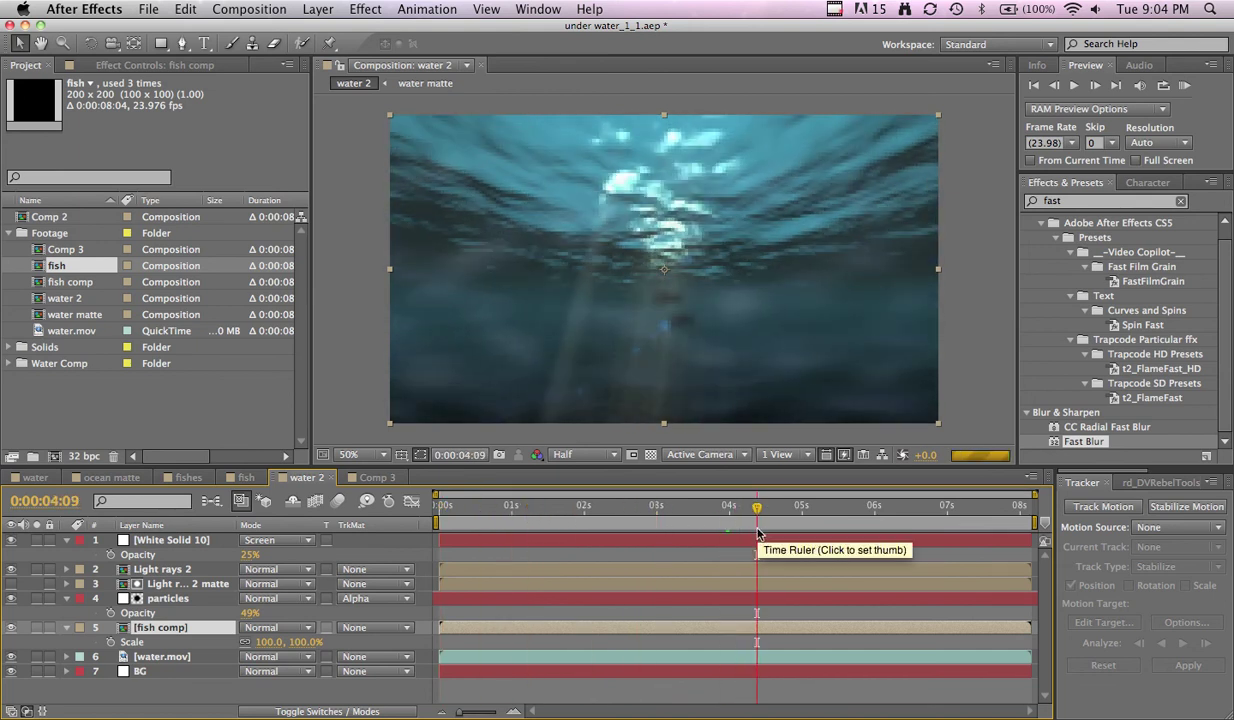